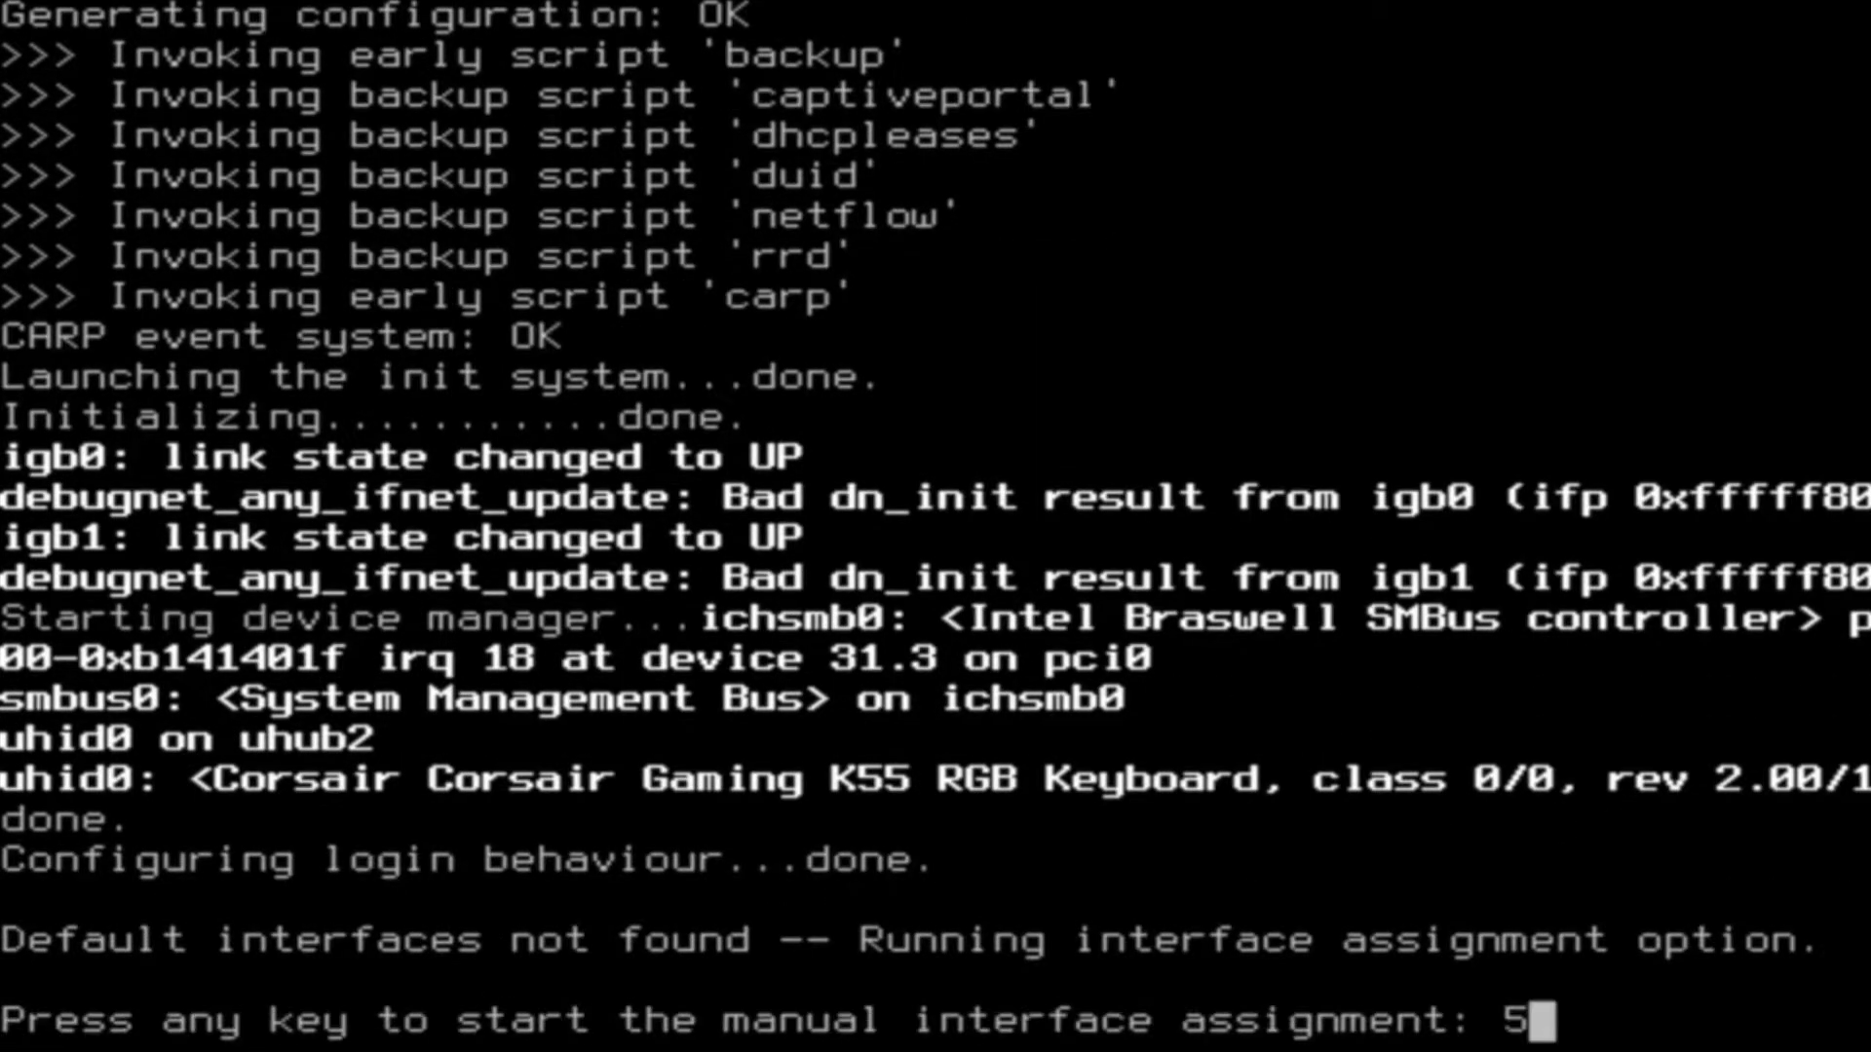
- Start manual interface assignment and decline configuring LAGGs and VLANs
key(Return)
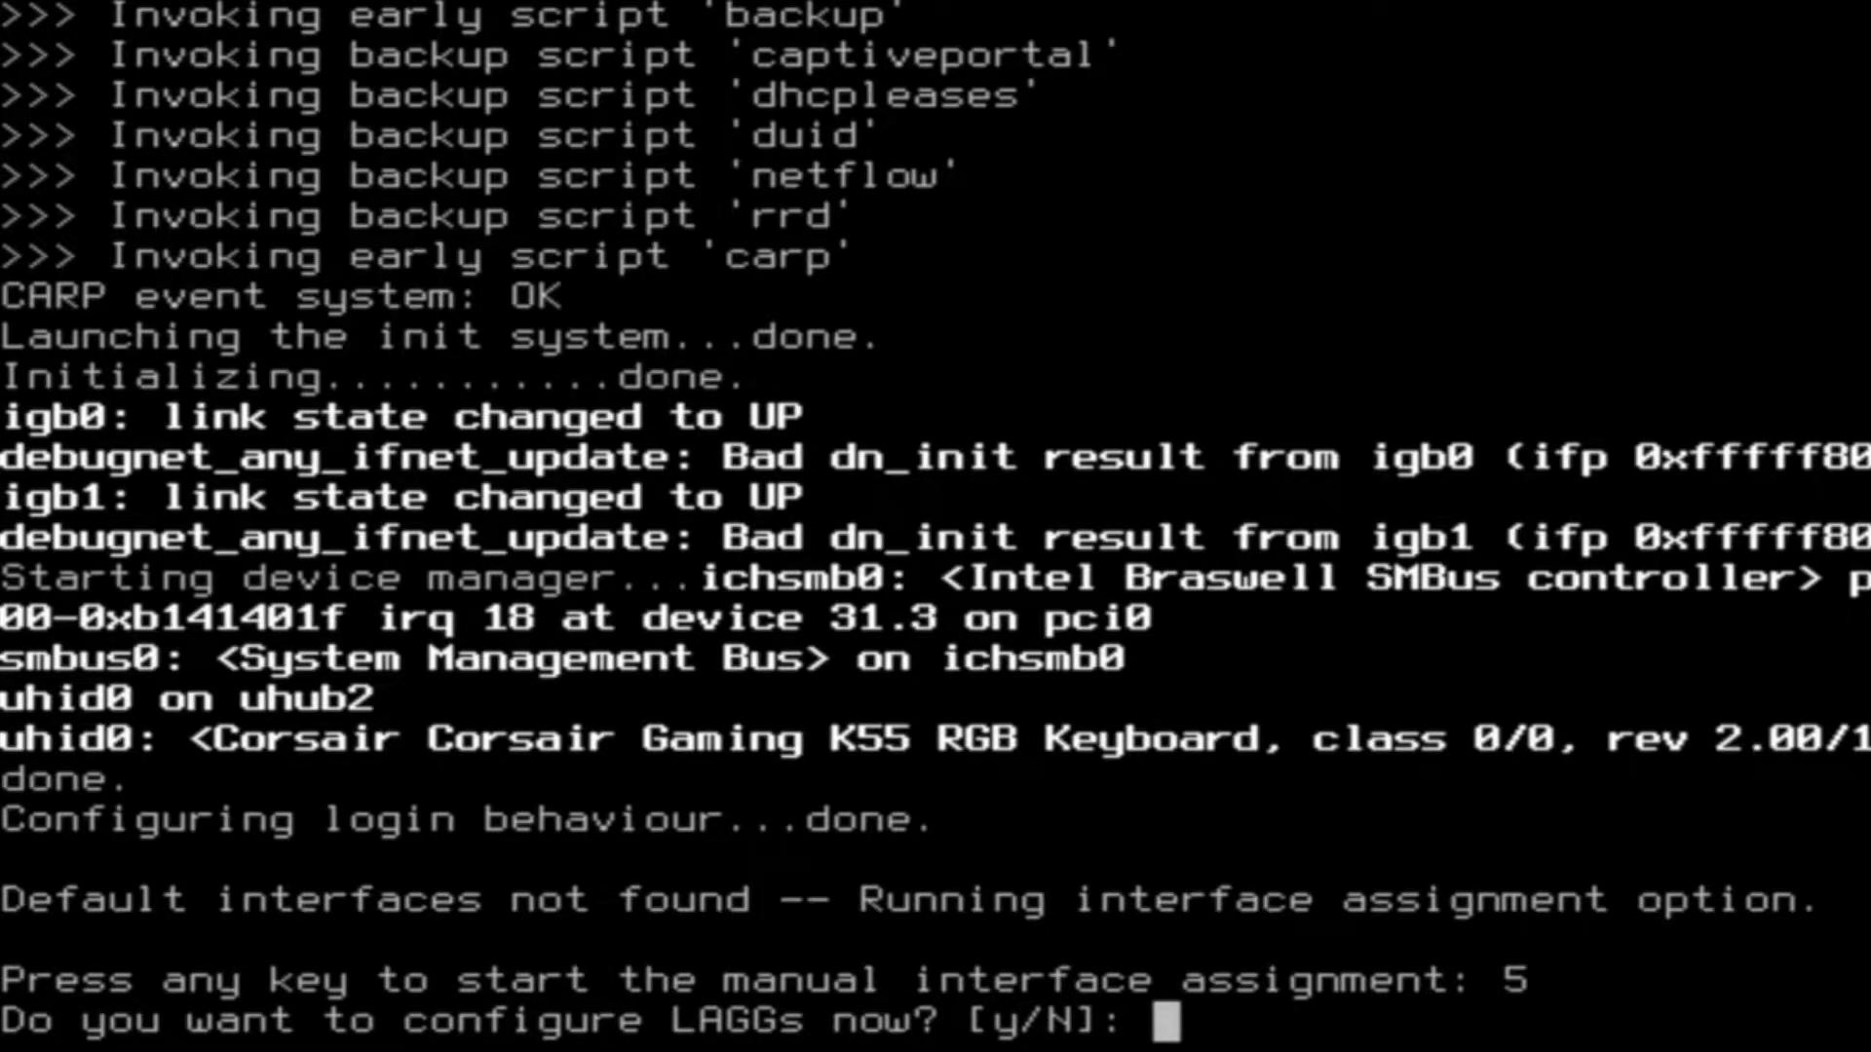
text(N)
key(Return)
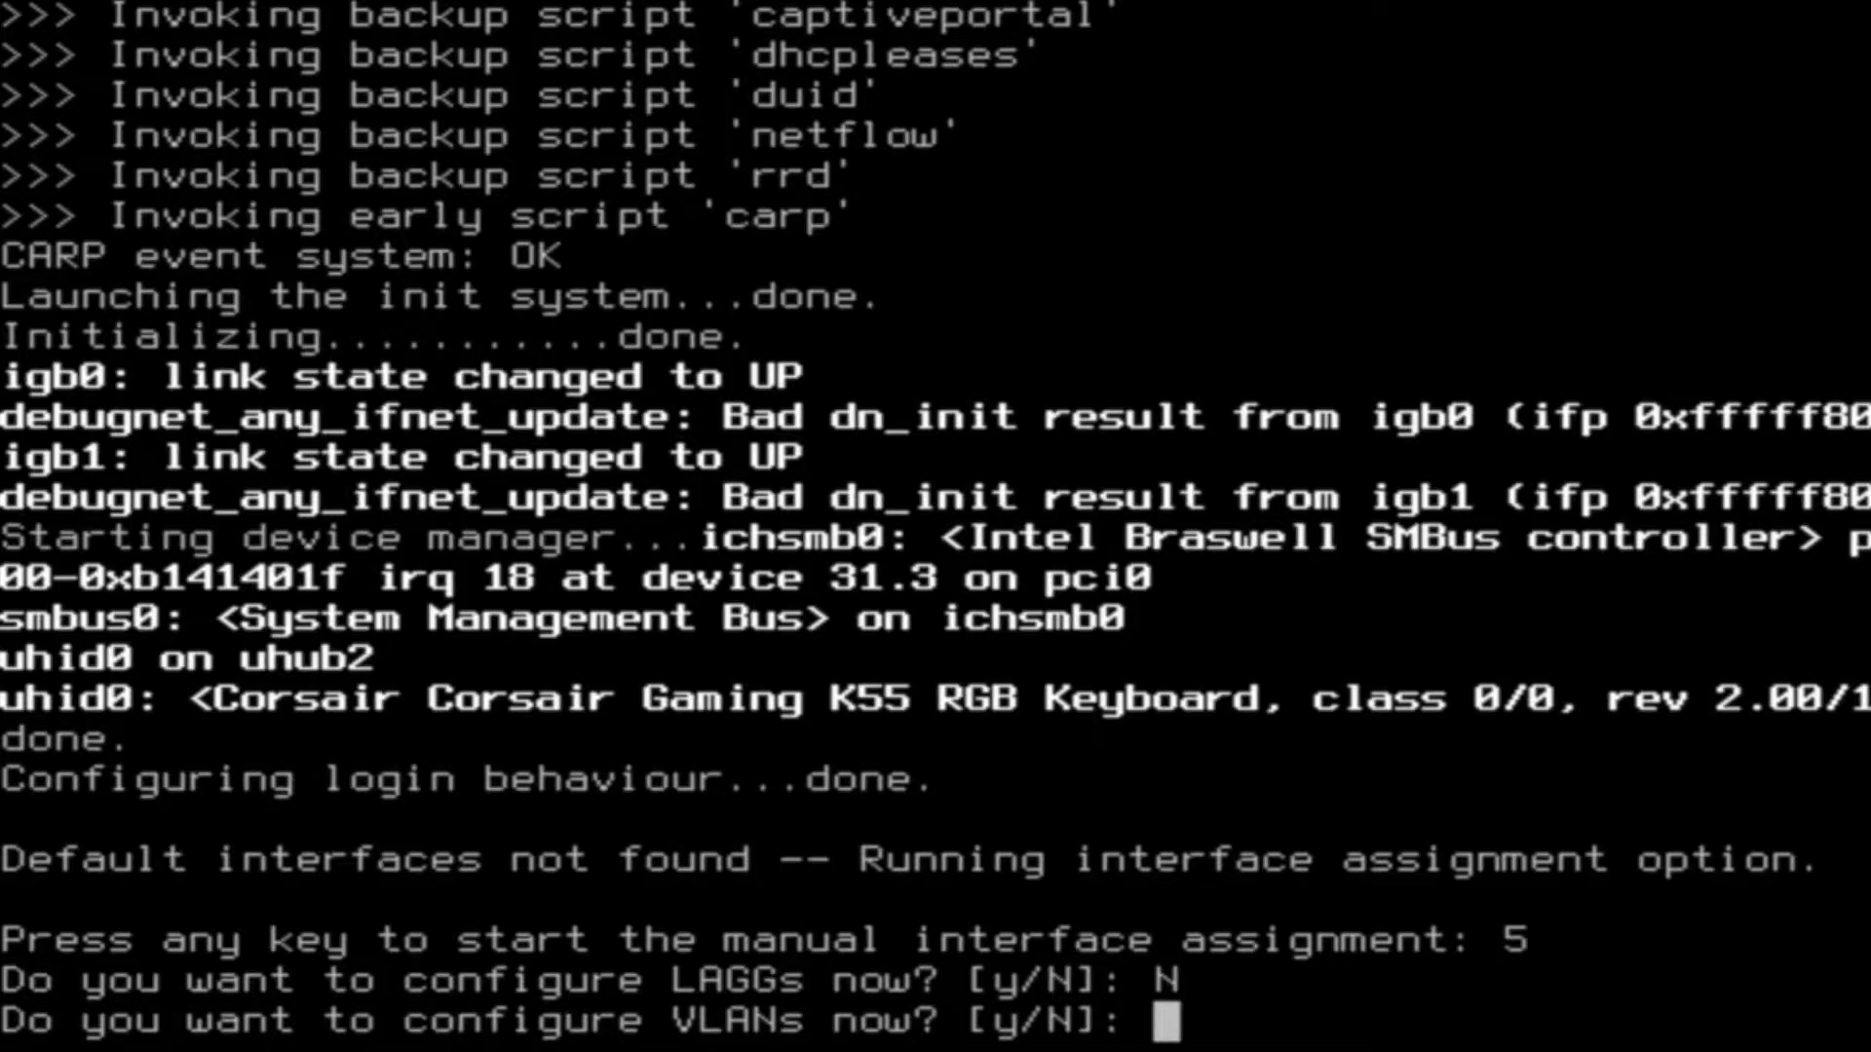
text(n)
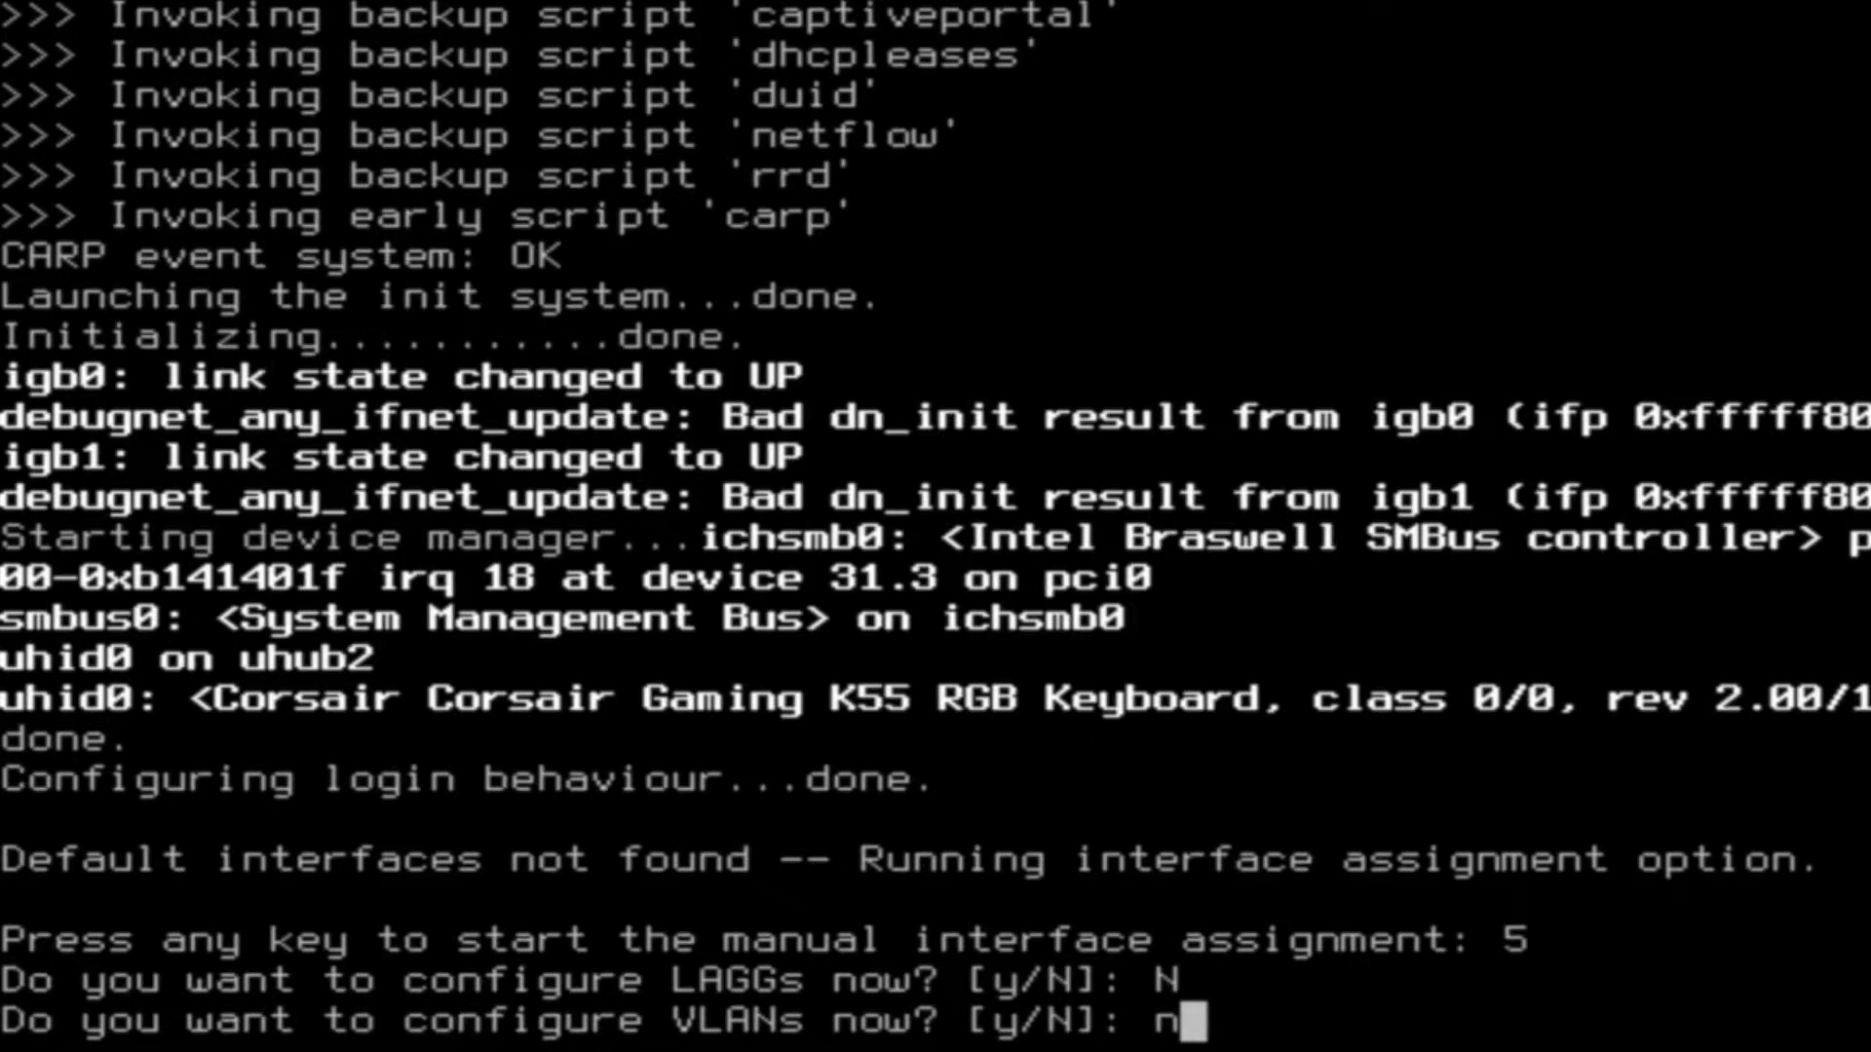
key(Return)
- Assign igb0 as WAN and igb1 as LAN with no optional interfaces, and confirm
text(igb)
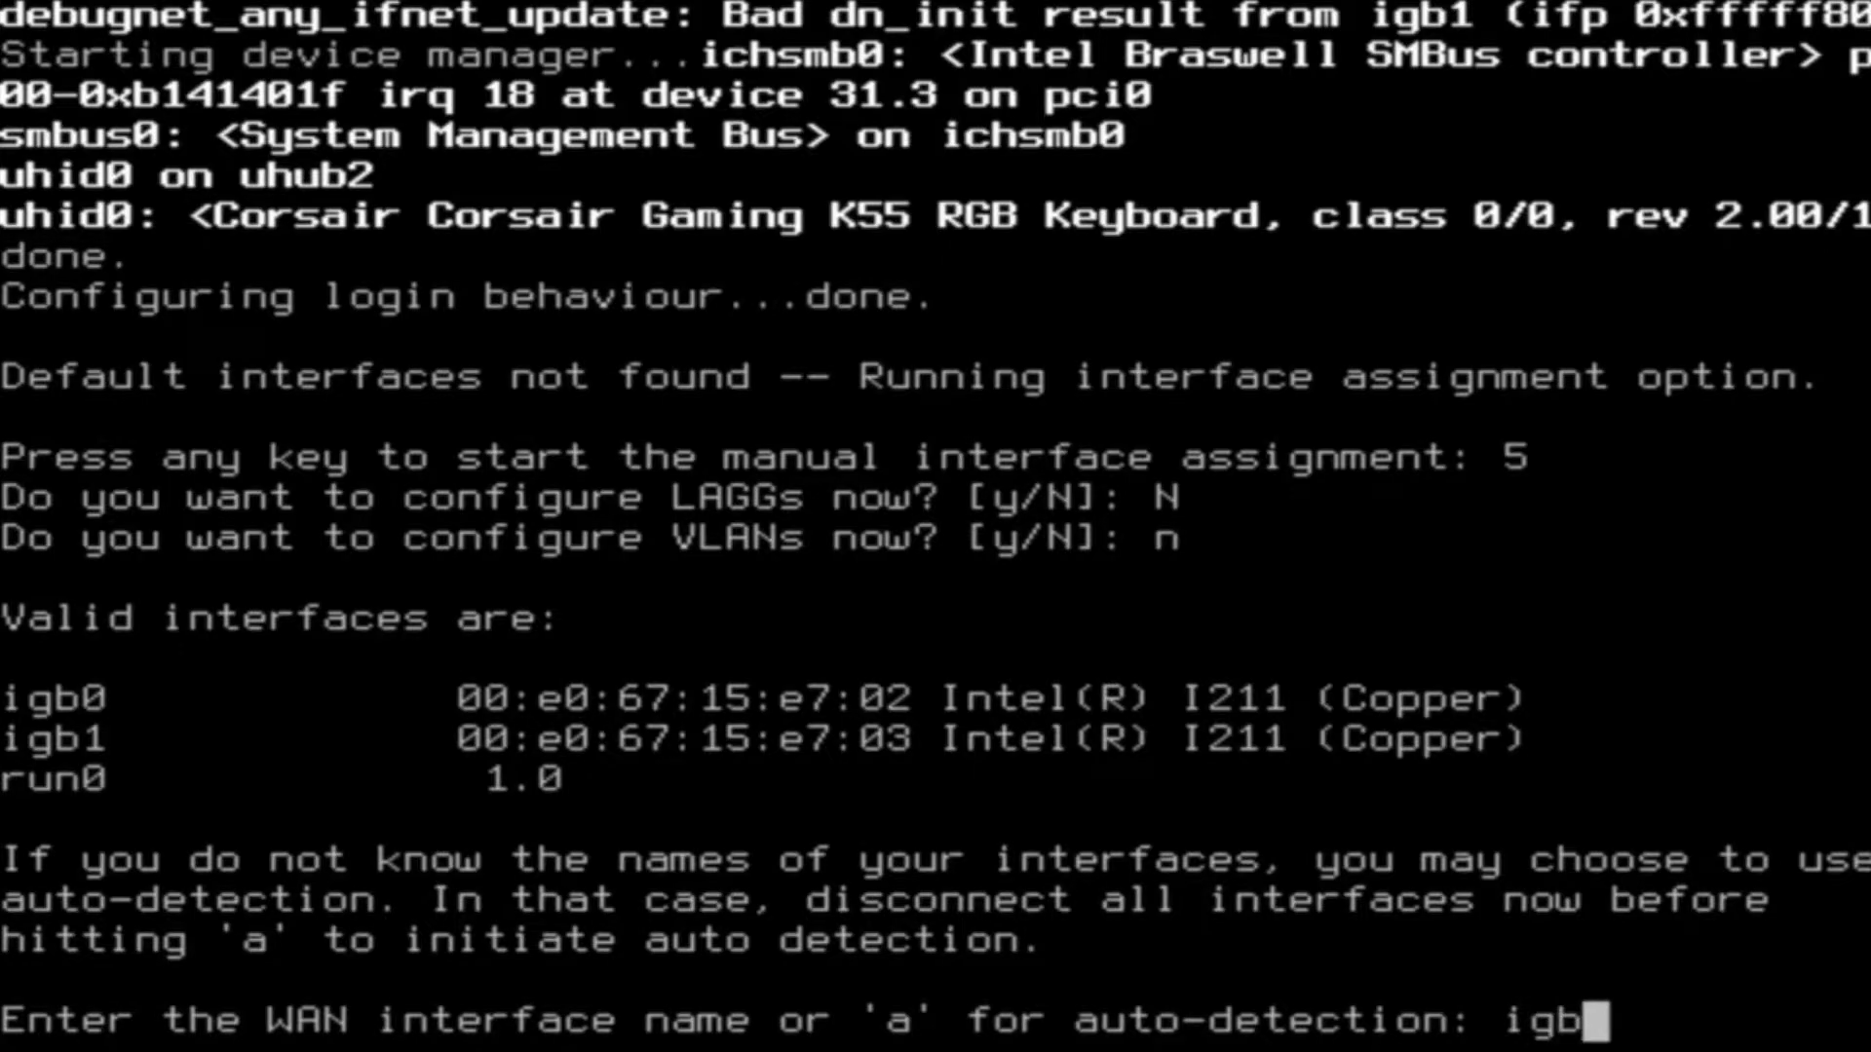
text(0)
key(Return)
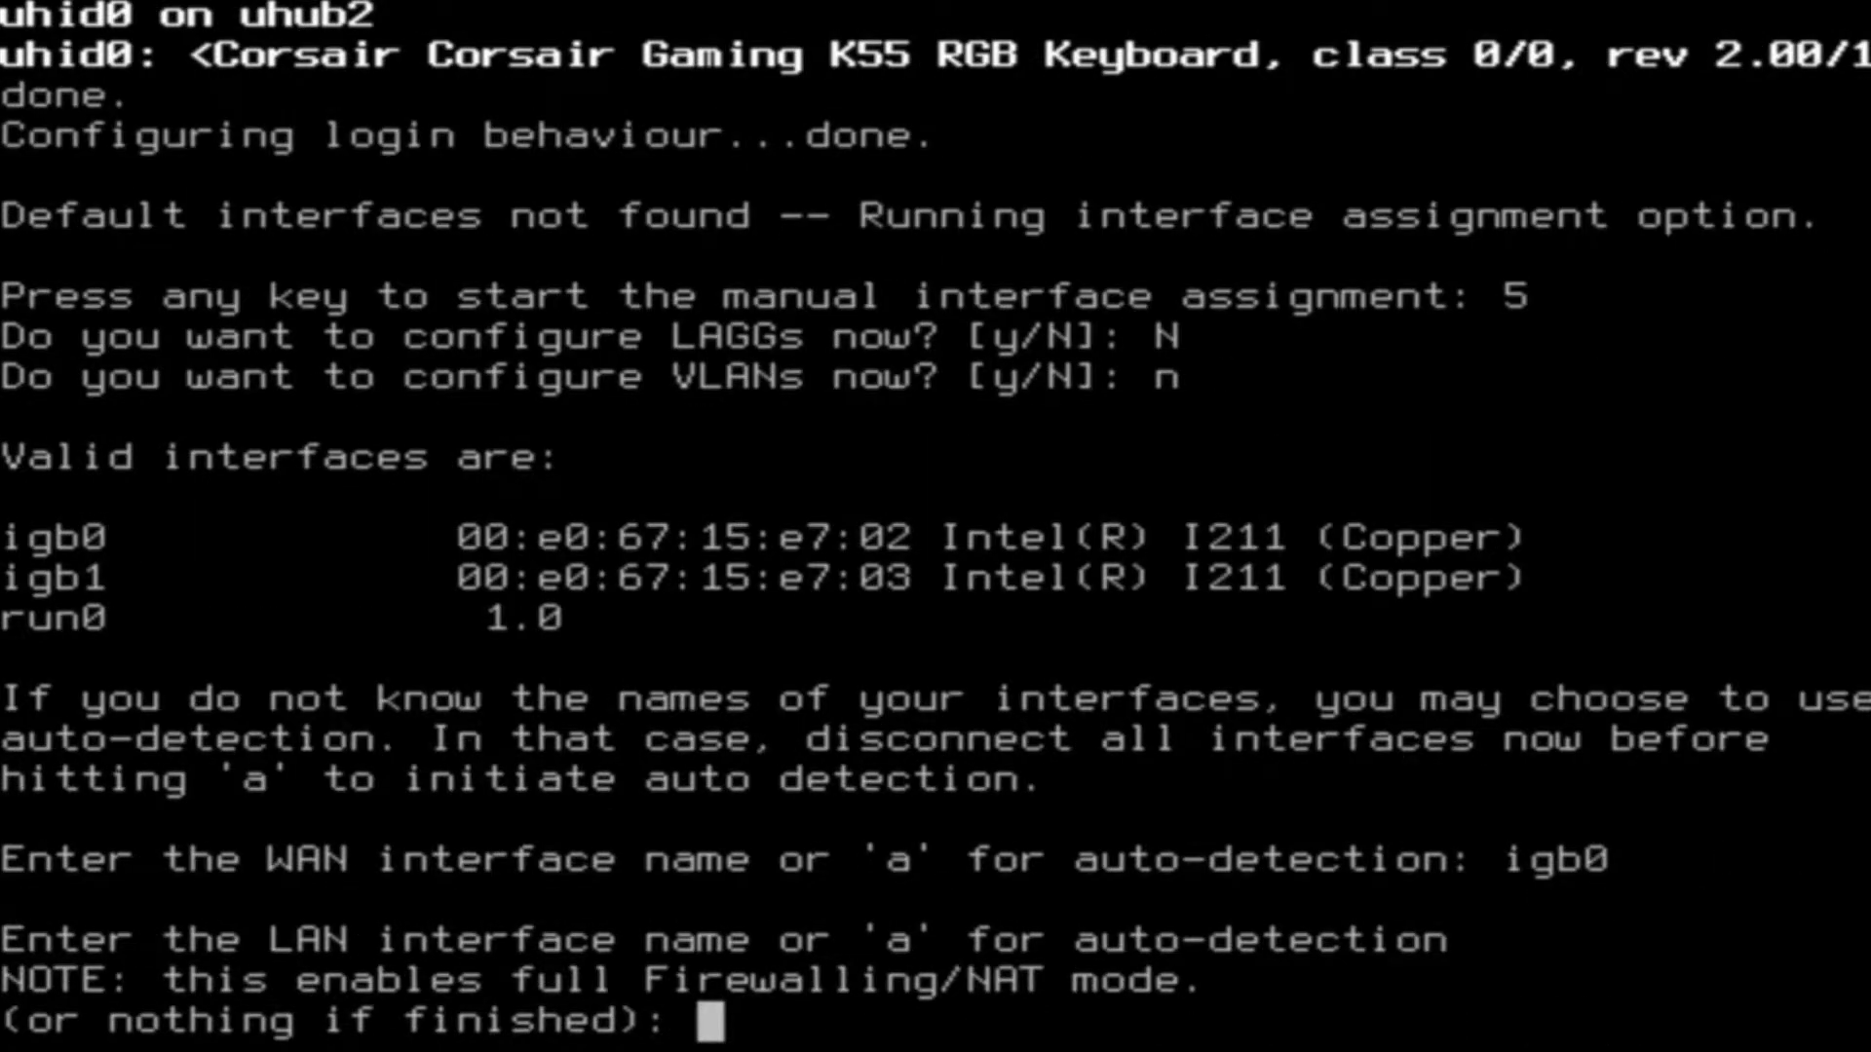
text(igb1)
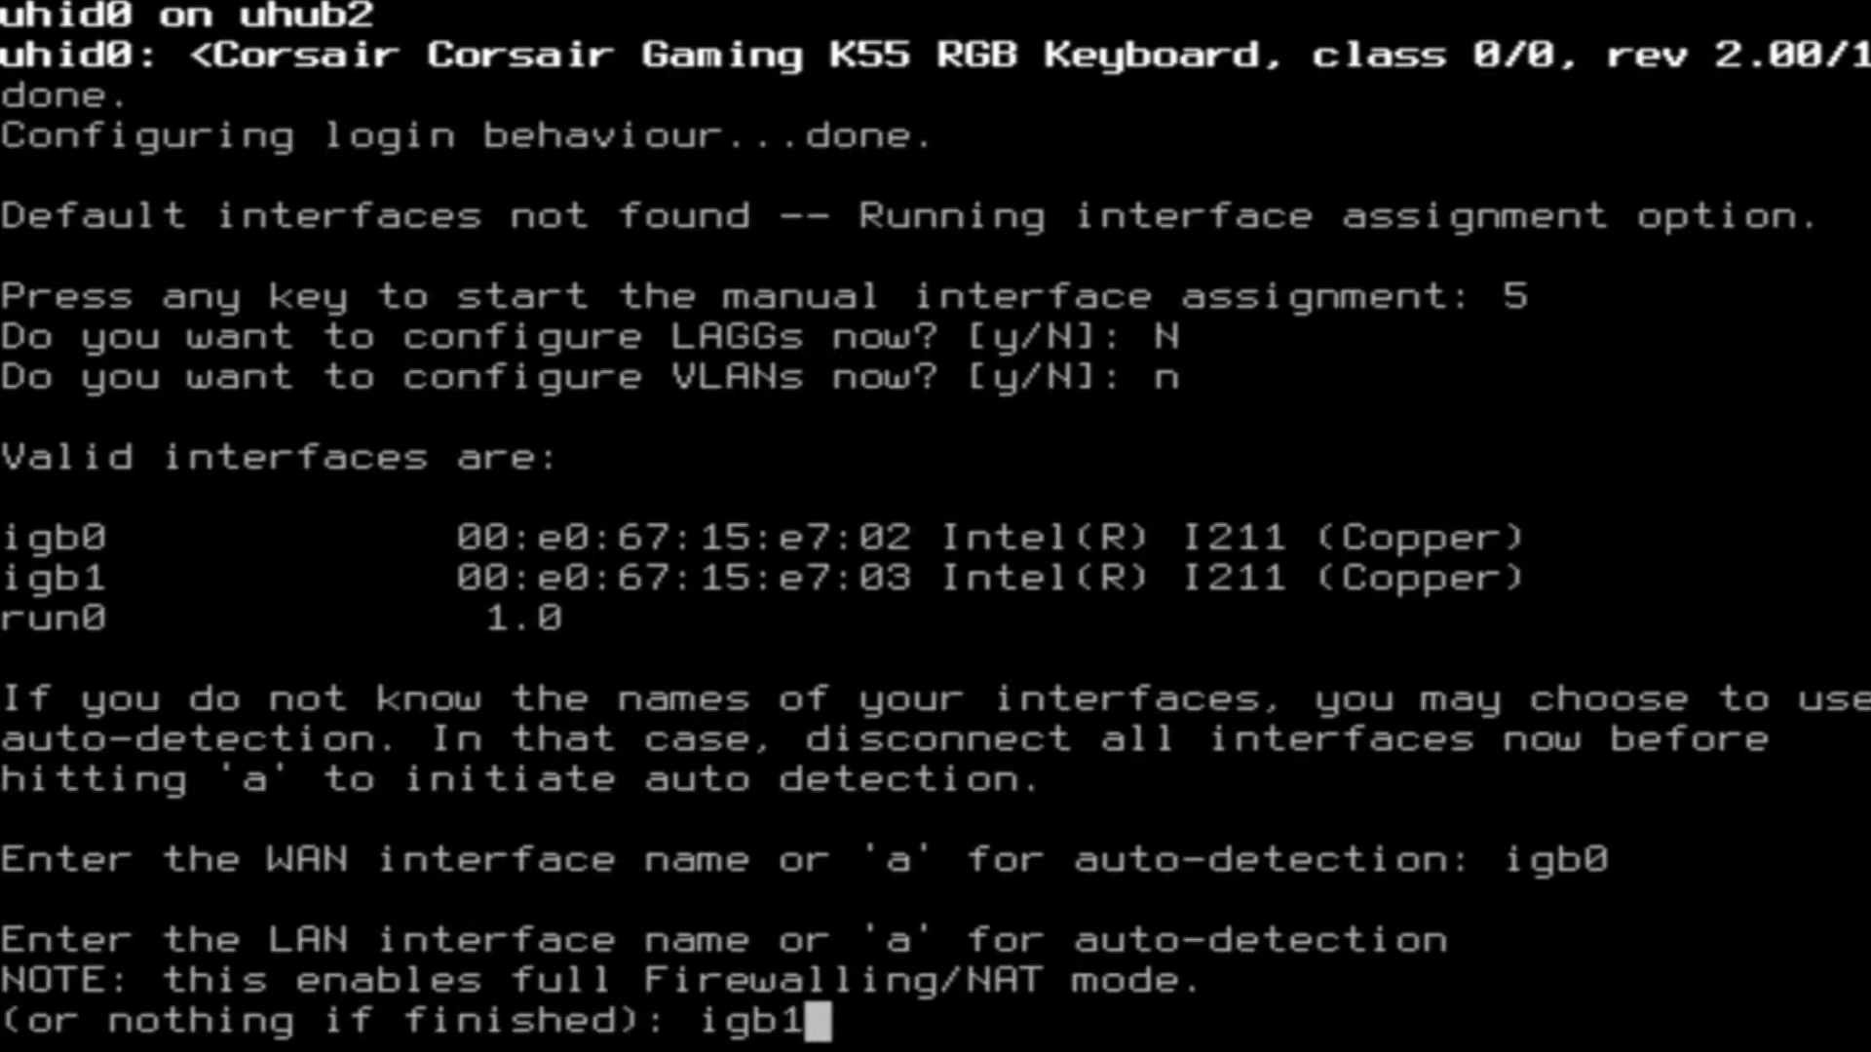
key(Return)
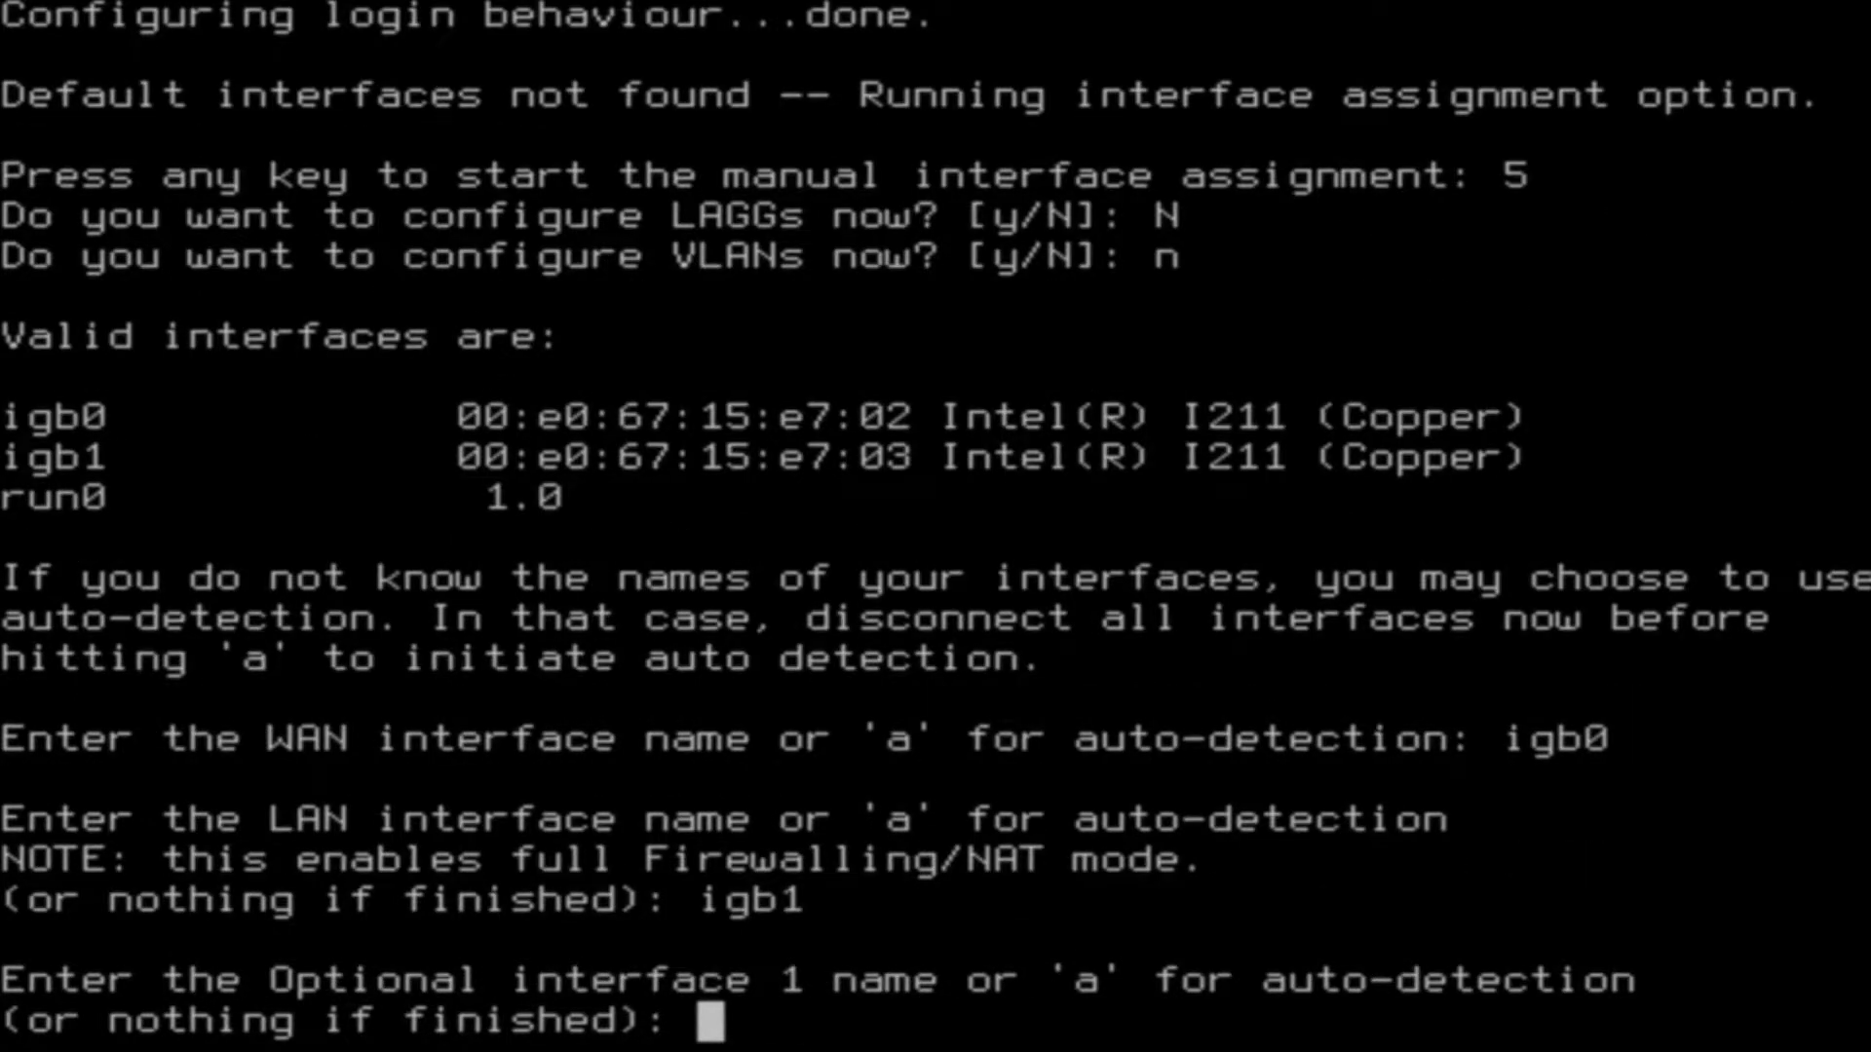
key(Return)
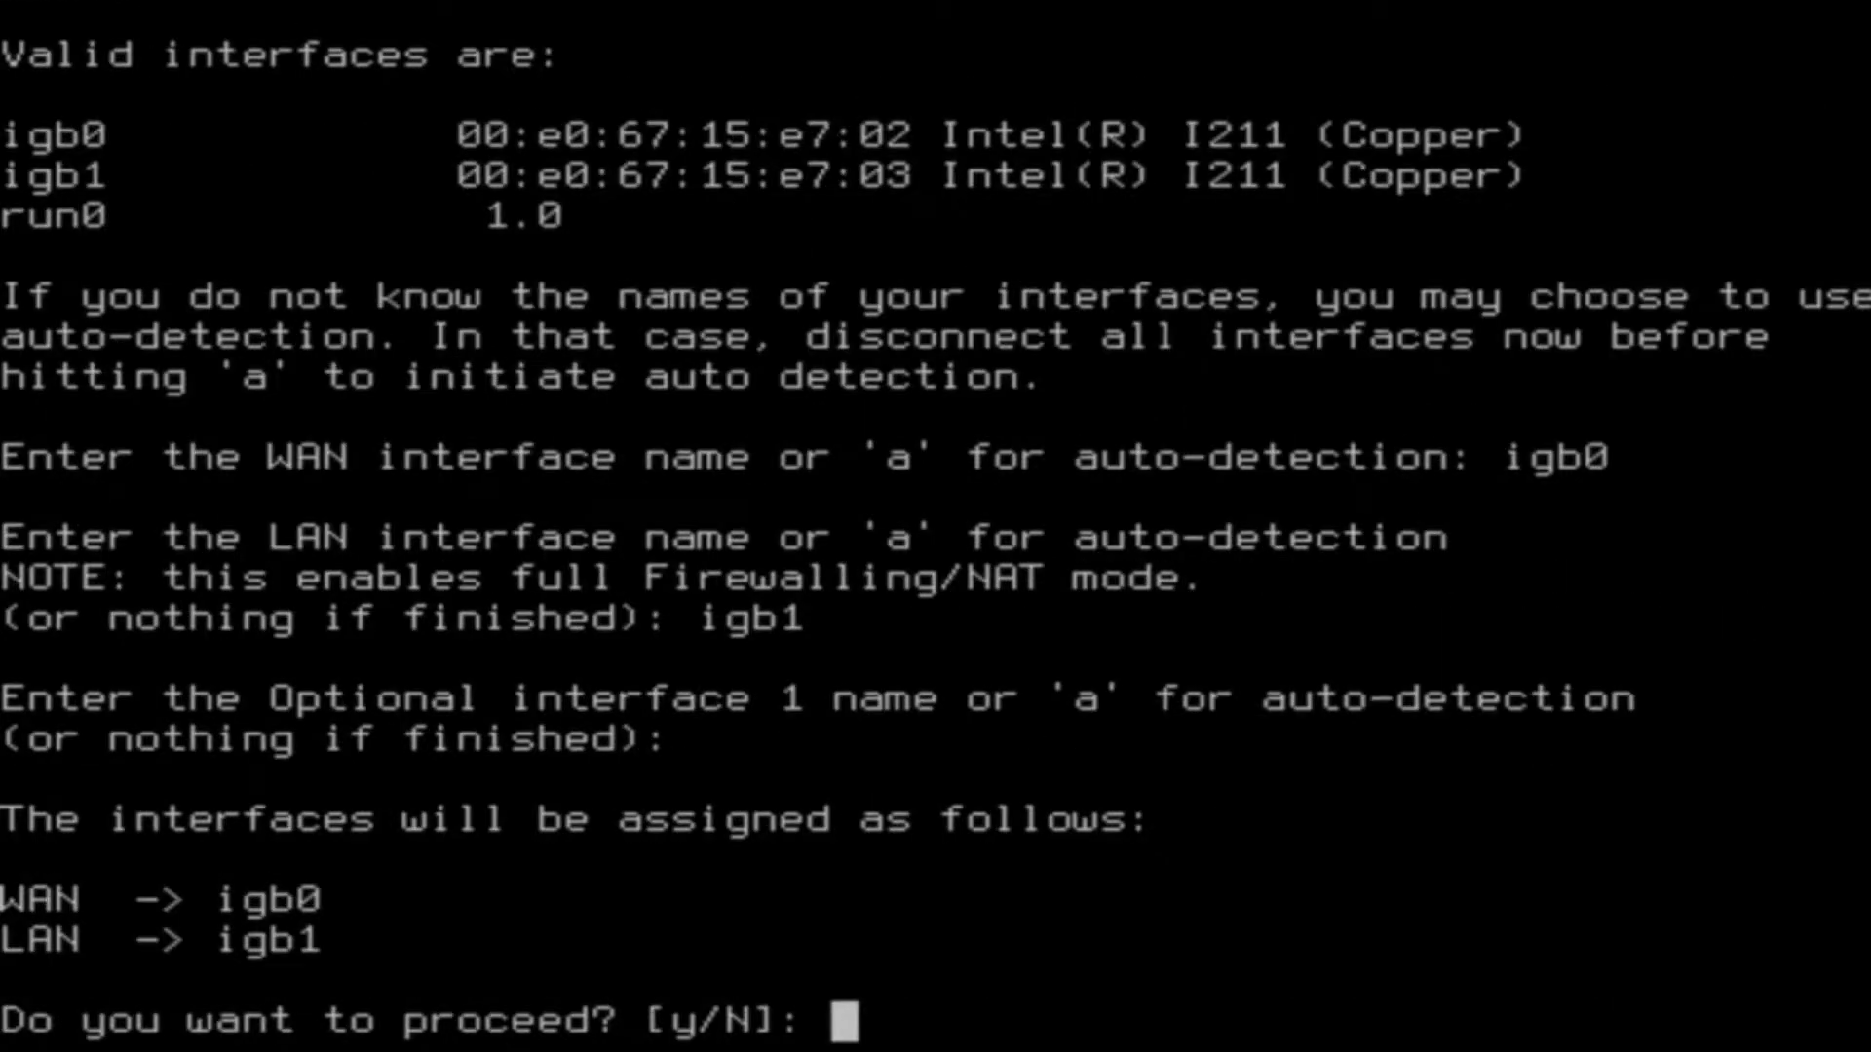
text(y)
key(Return)
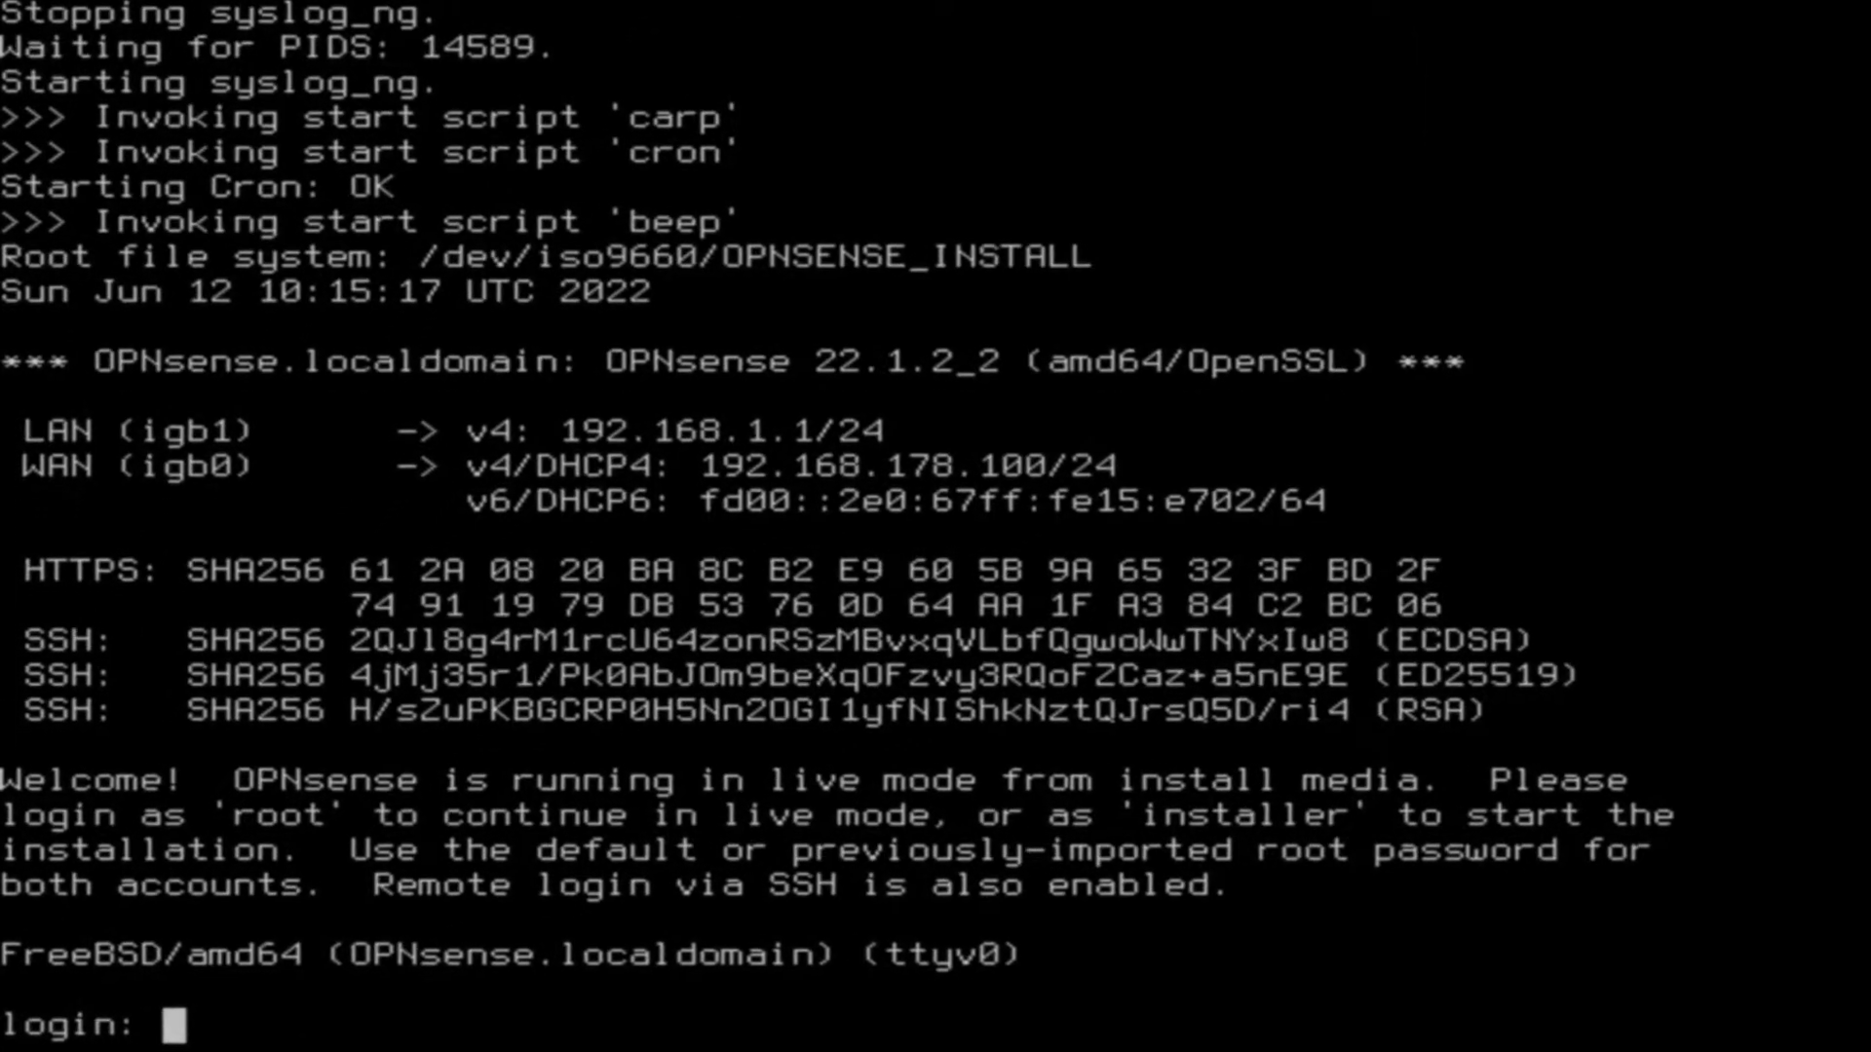
- Log in at the console as 'installer' with its password to launch the installer
text(ins)
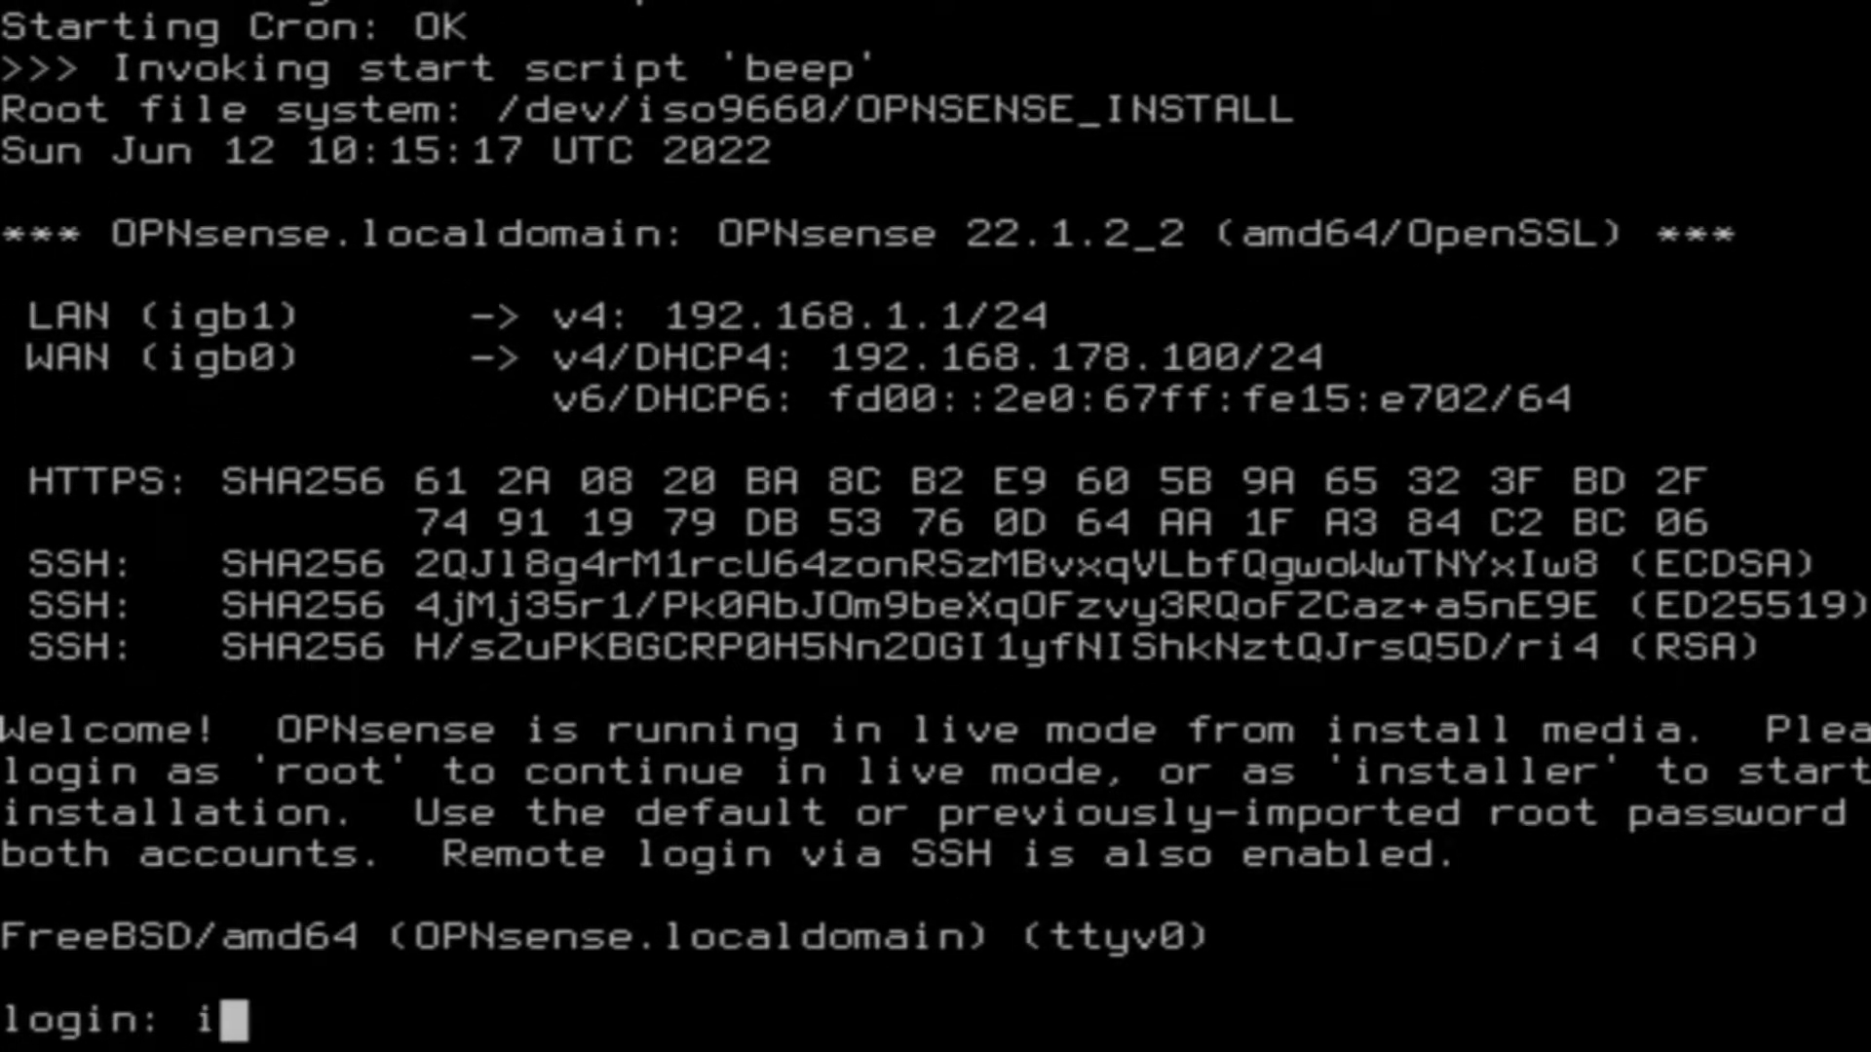
text(ta)
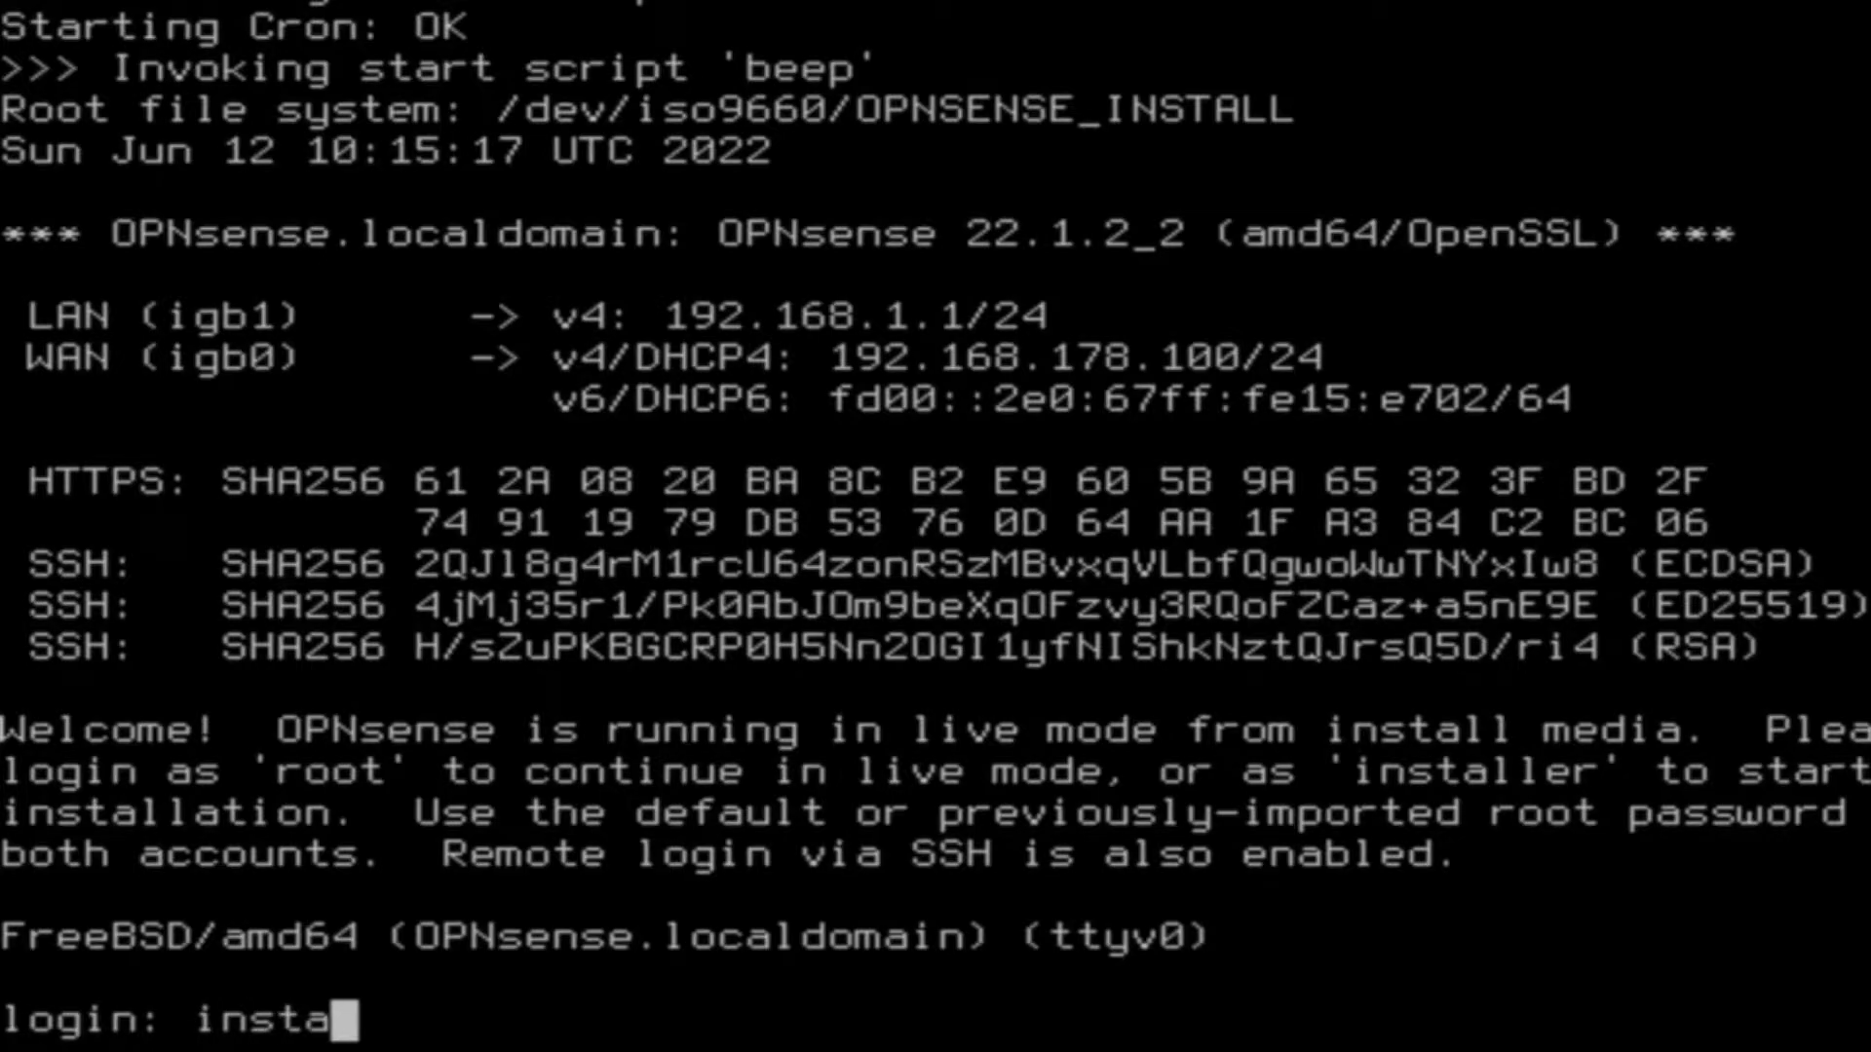
text(ller)
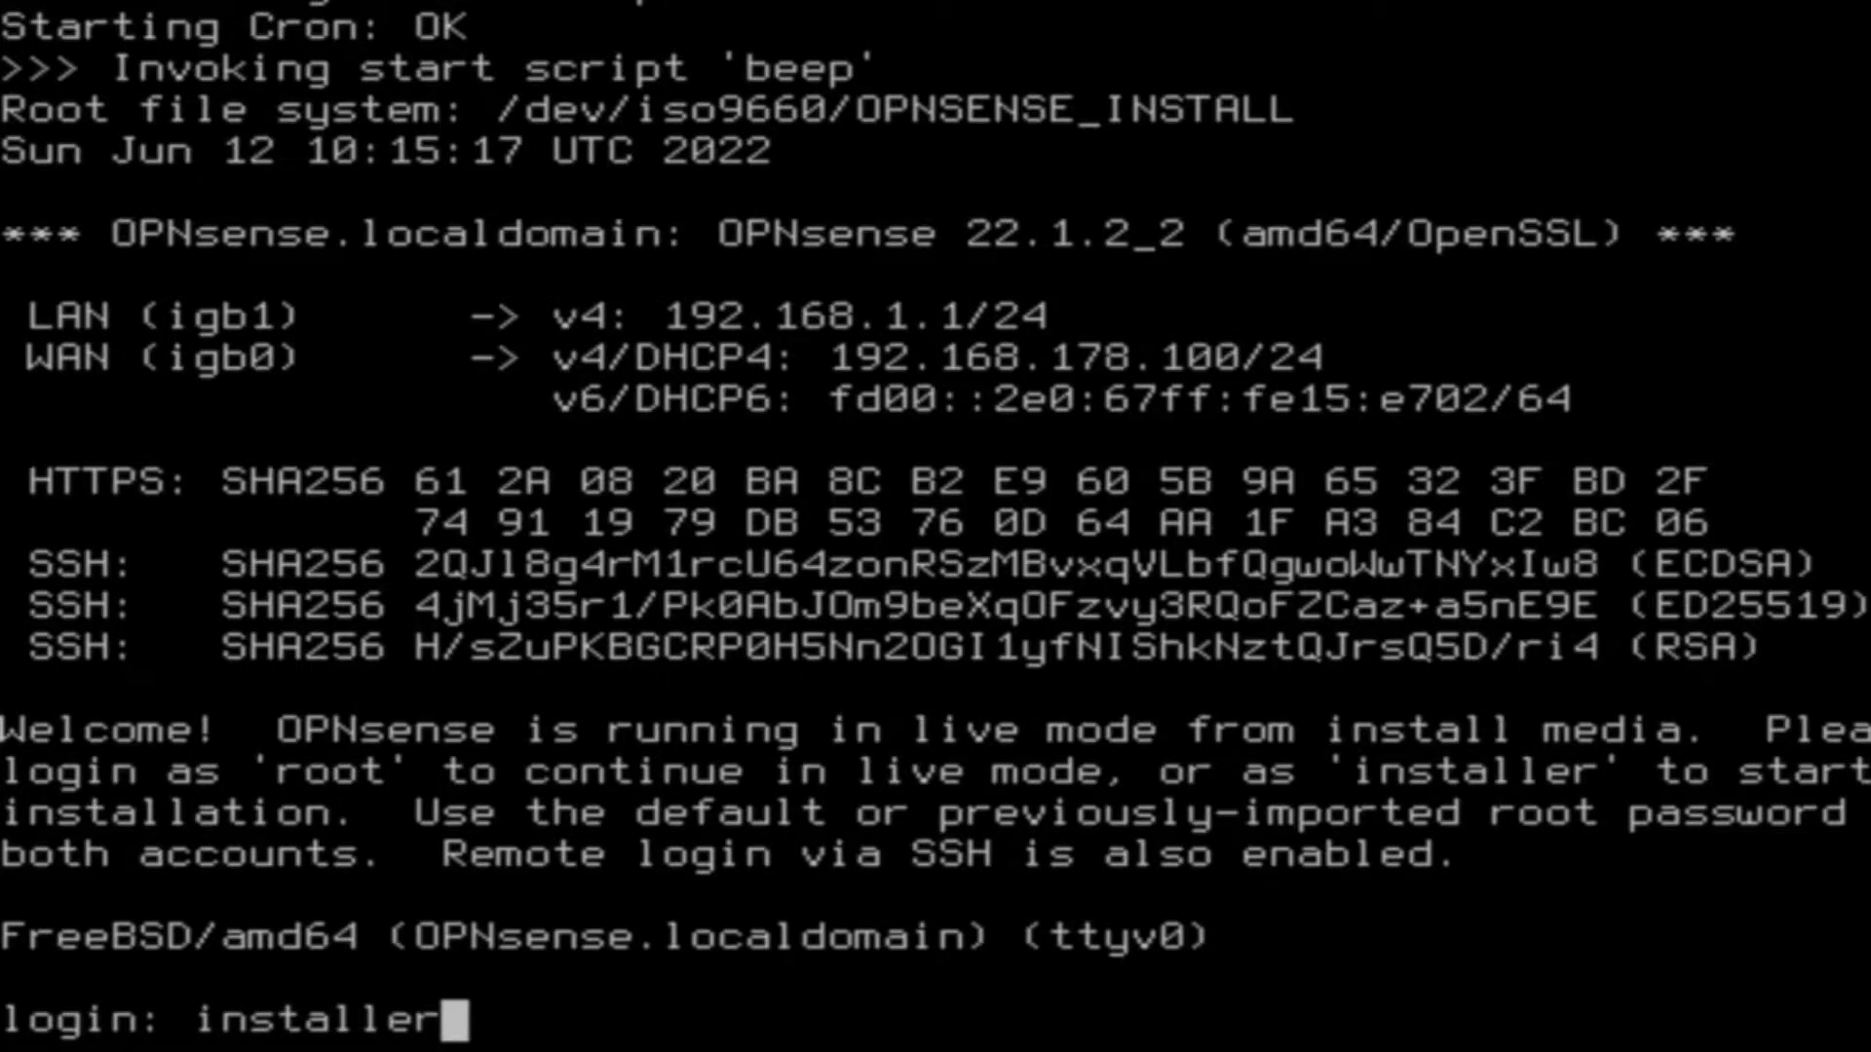
key(Return)
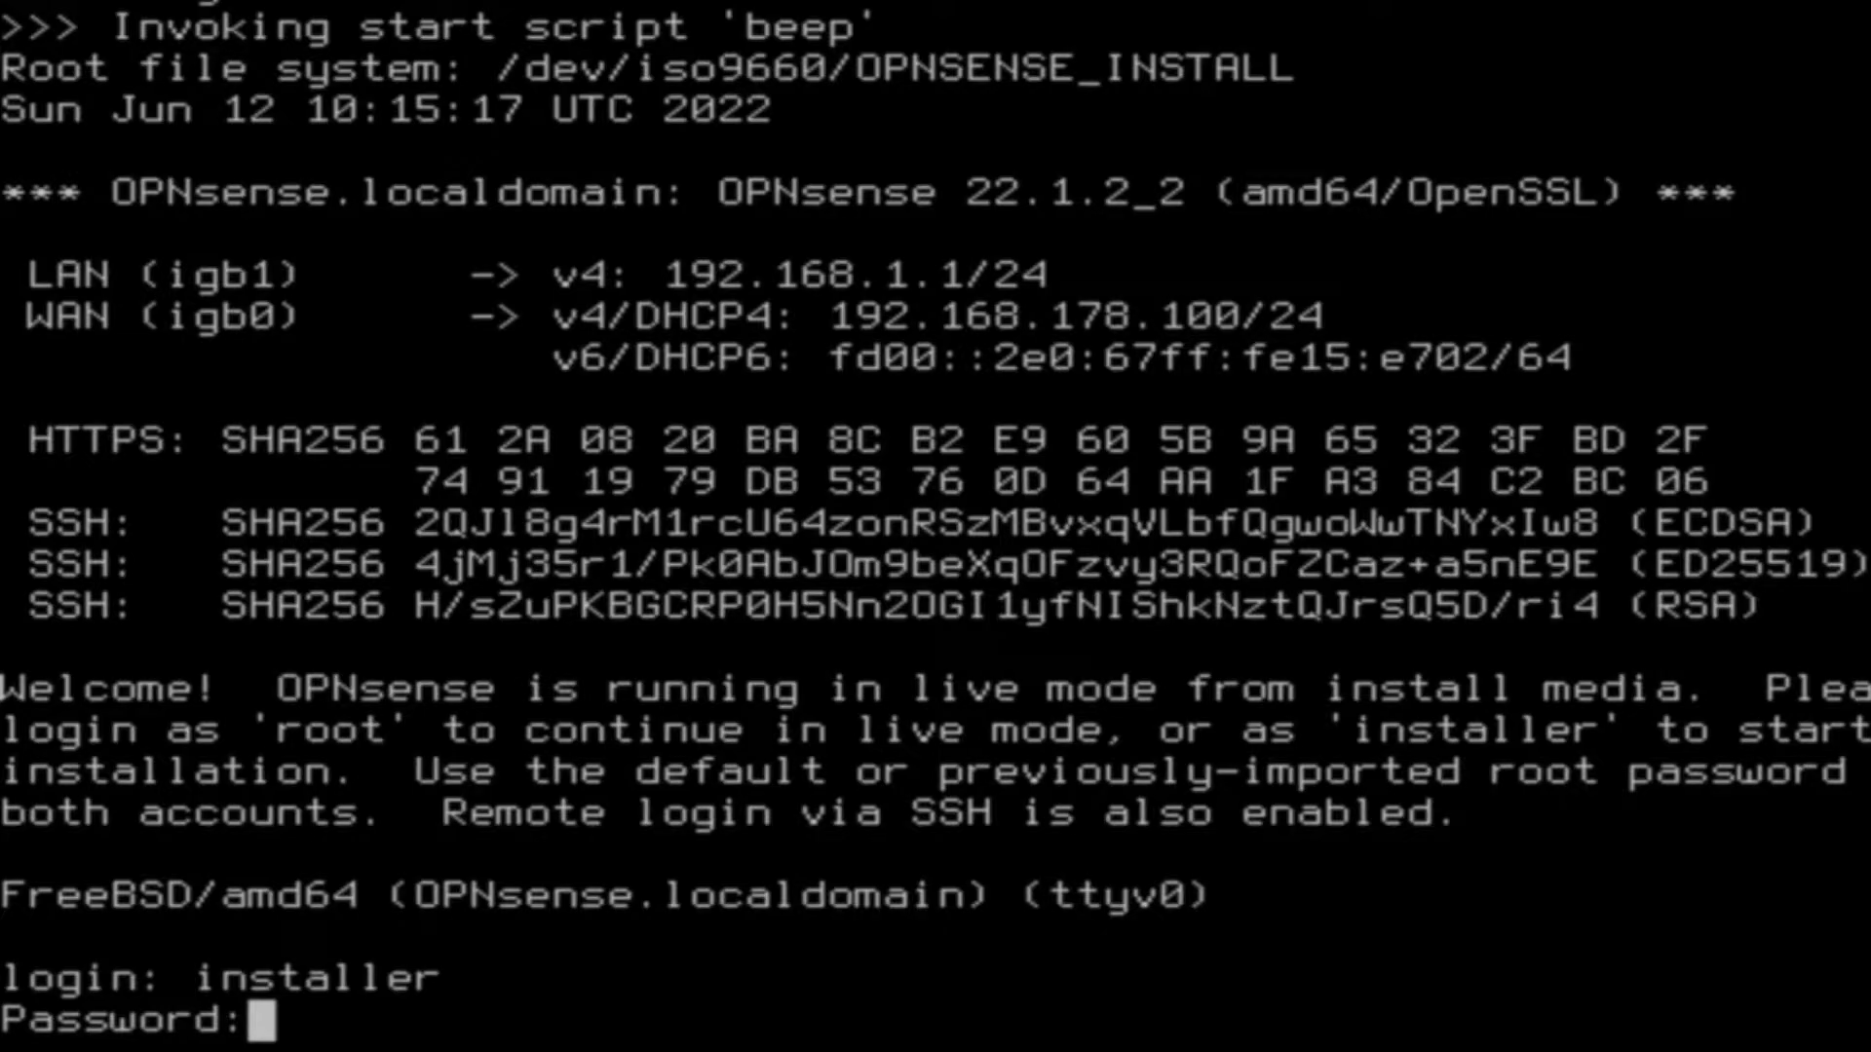
key(Return)
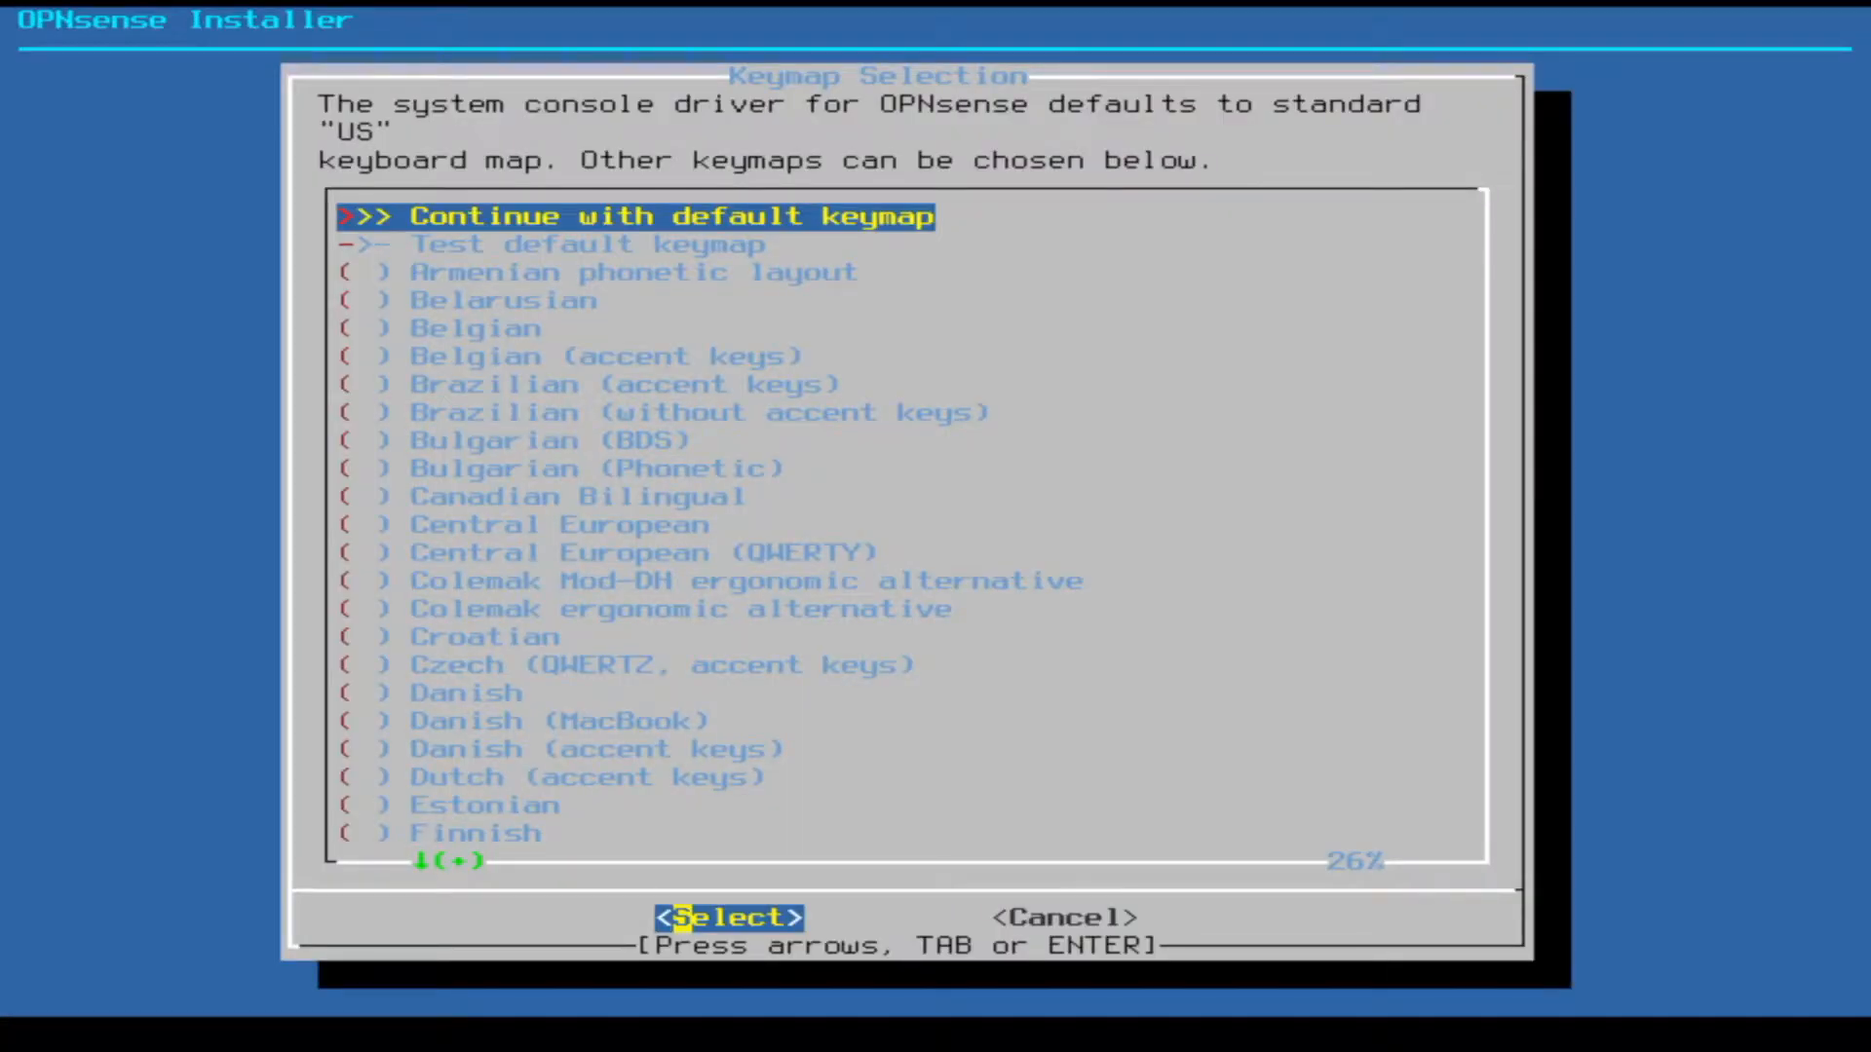
- With the US keymap, install ZFS as a stripe on the Dogfish SSD (ada0), erasing it
key(Return)
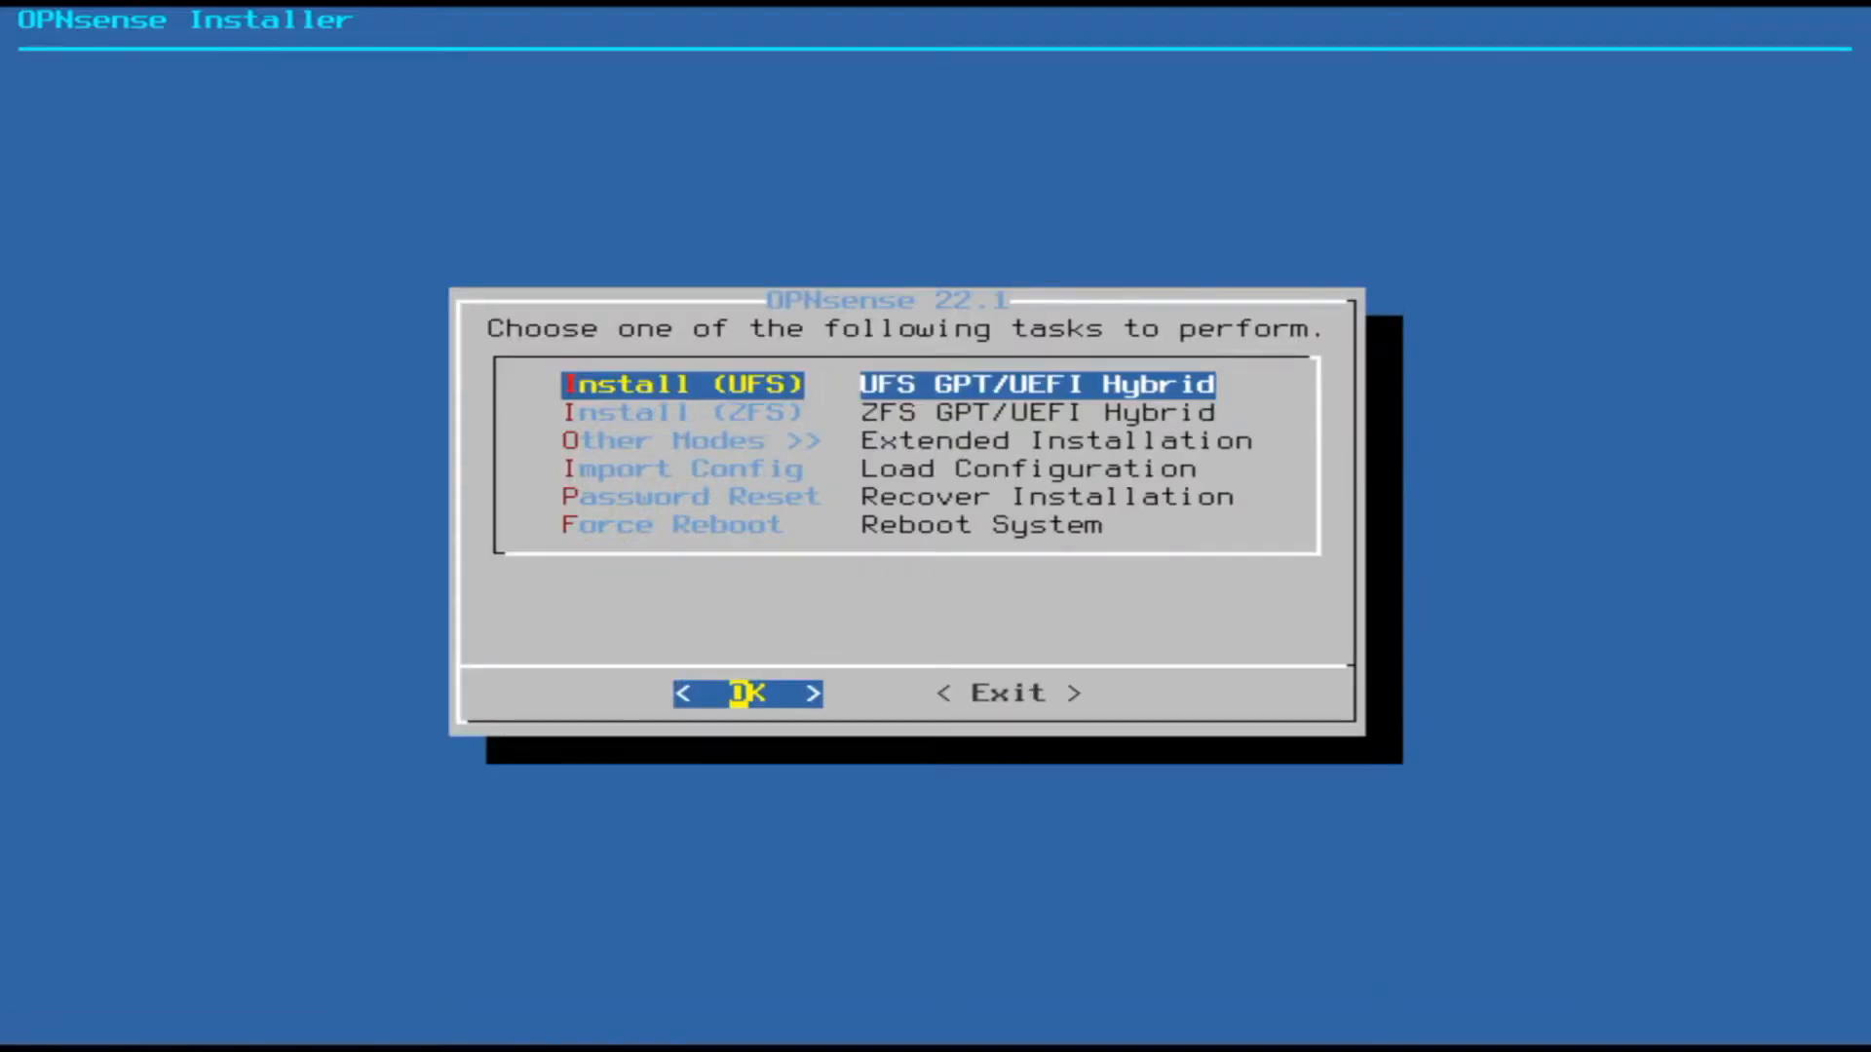
key(Down)
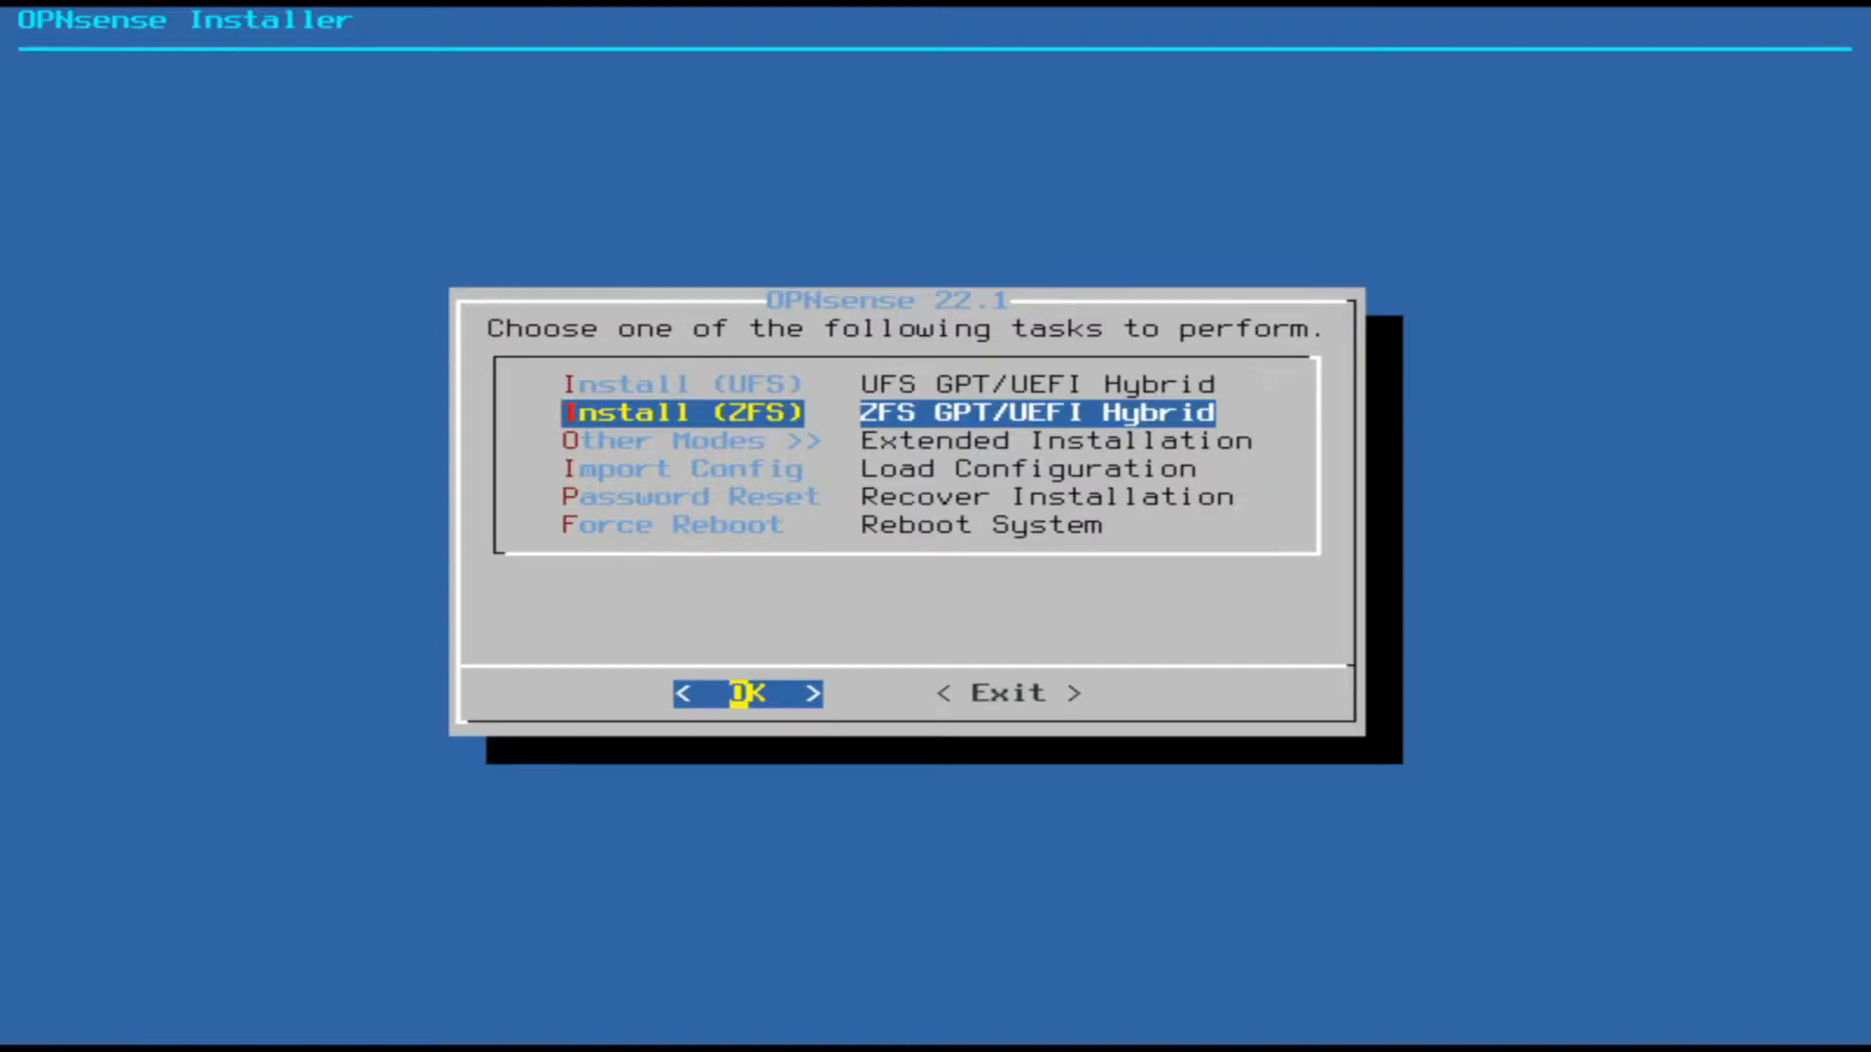
key(Return)
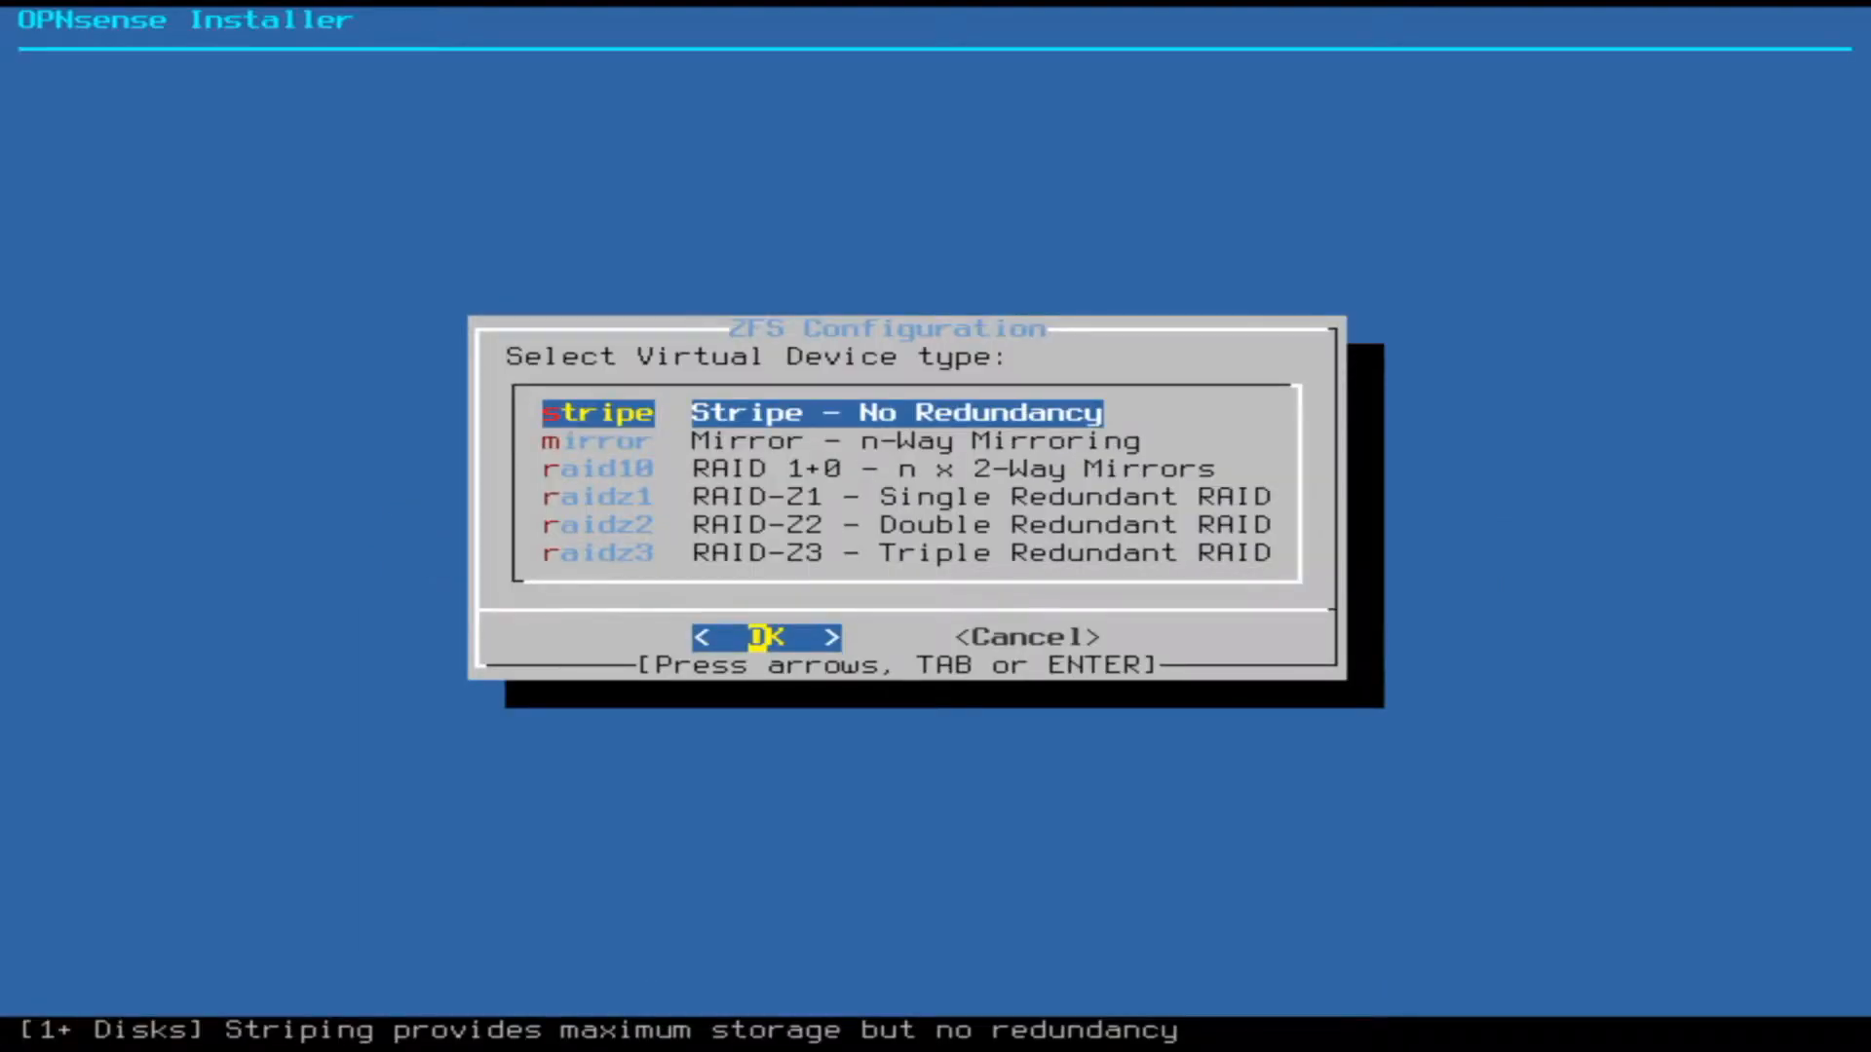
key(Return)
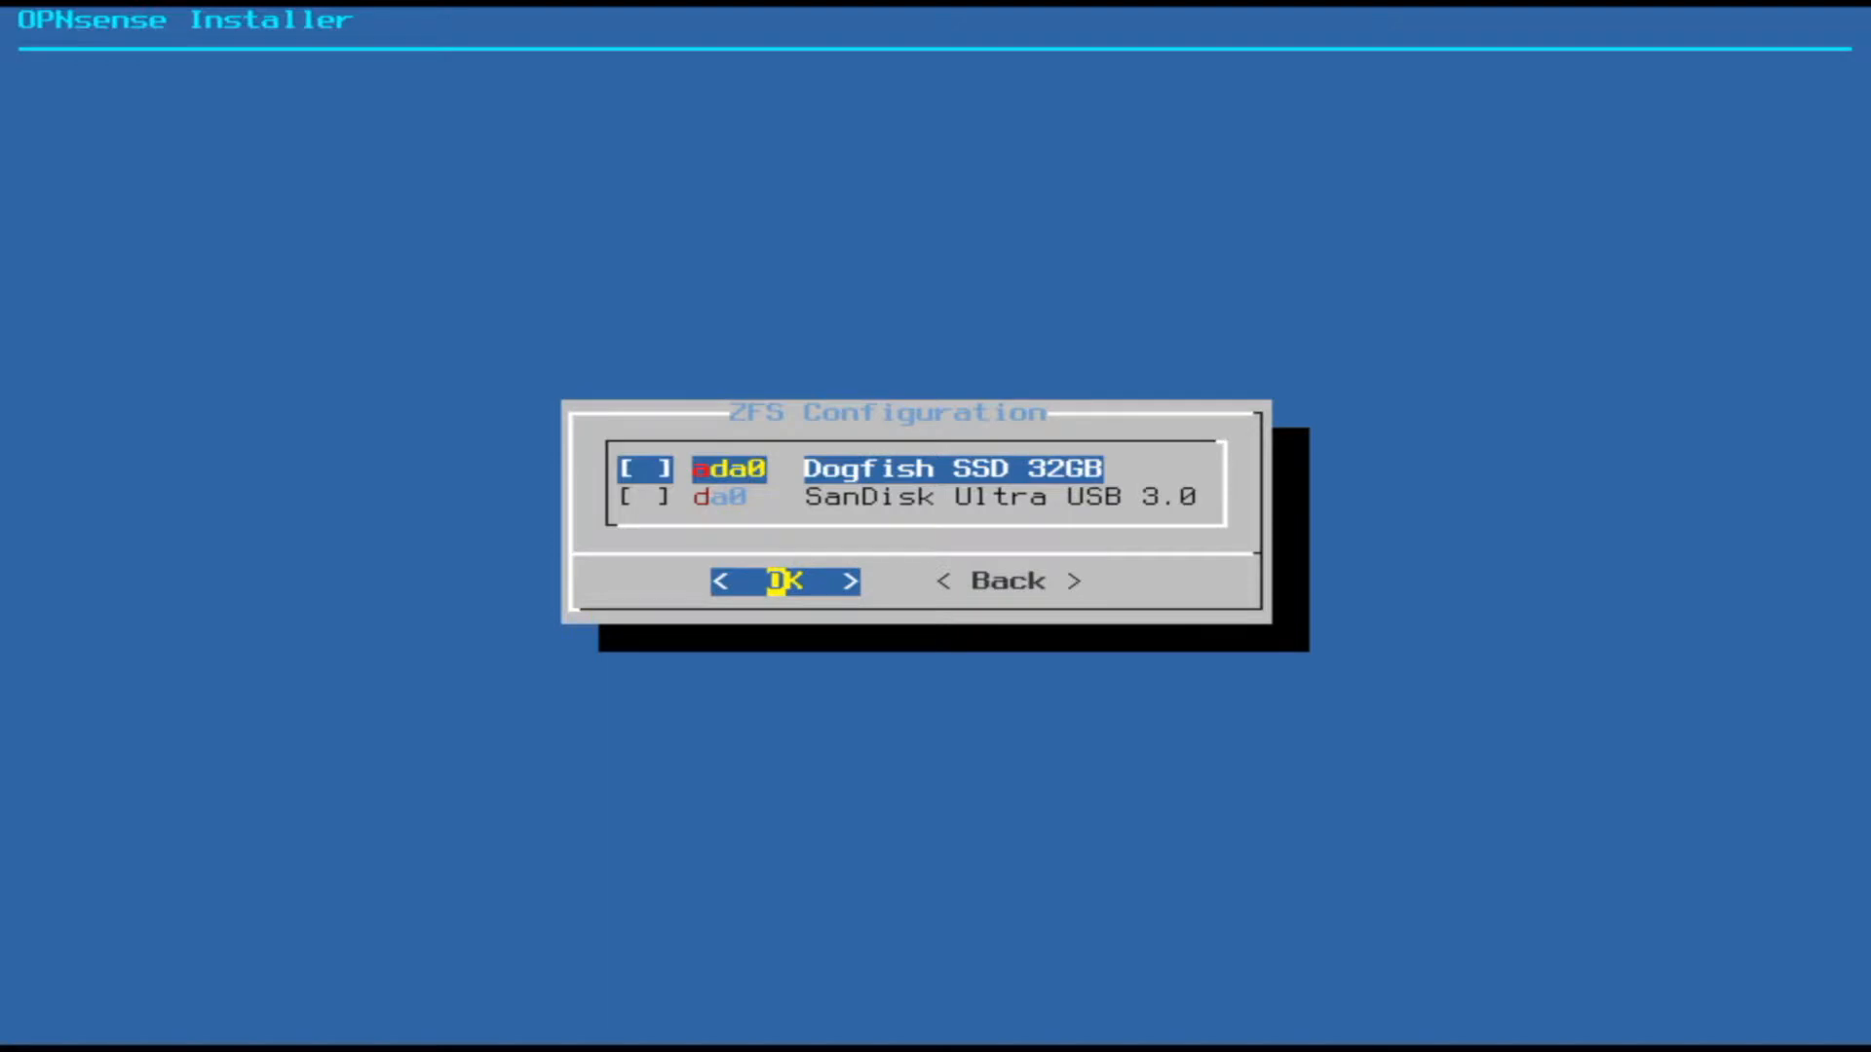
key(space)
key(Return)
key(Left)
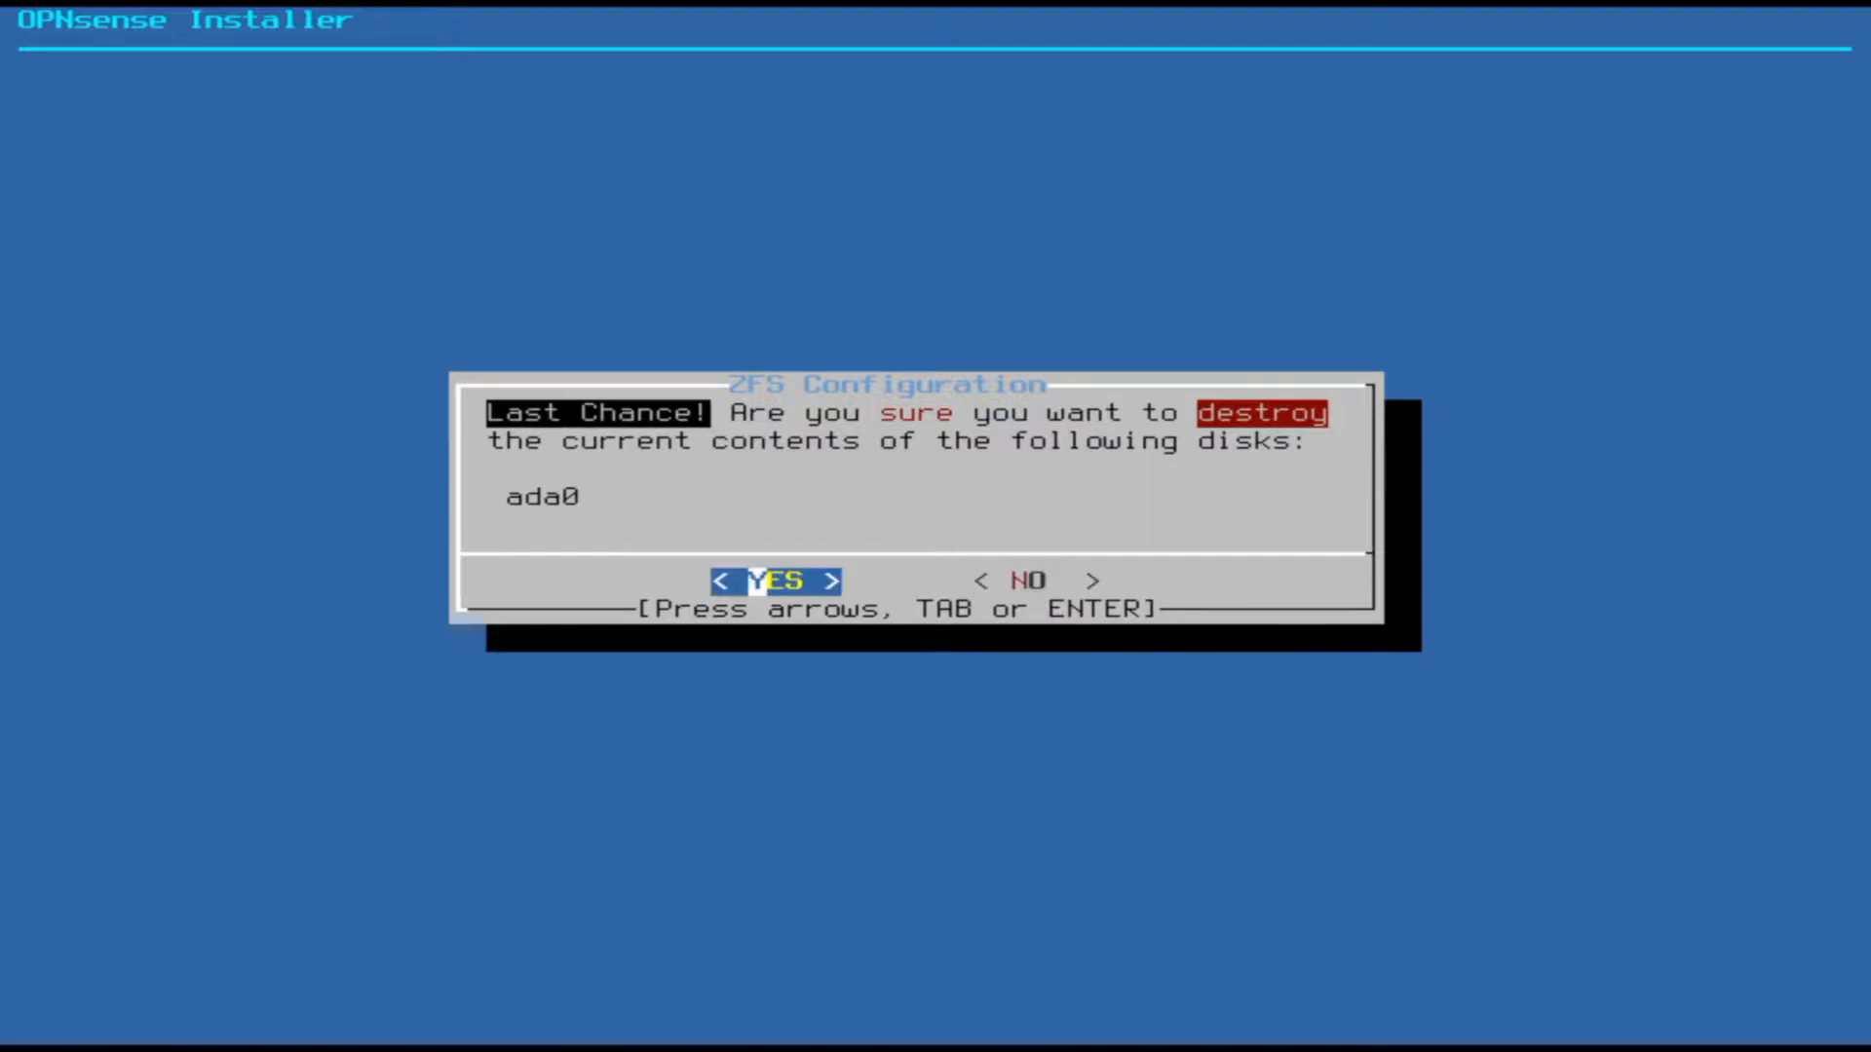
key(Return)
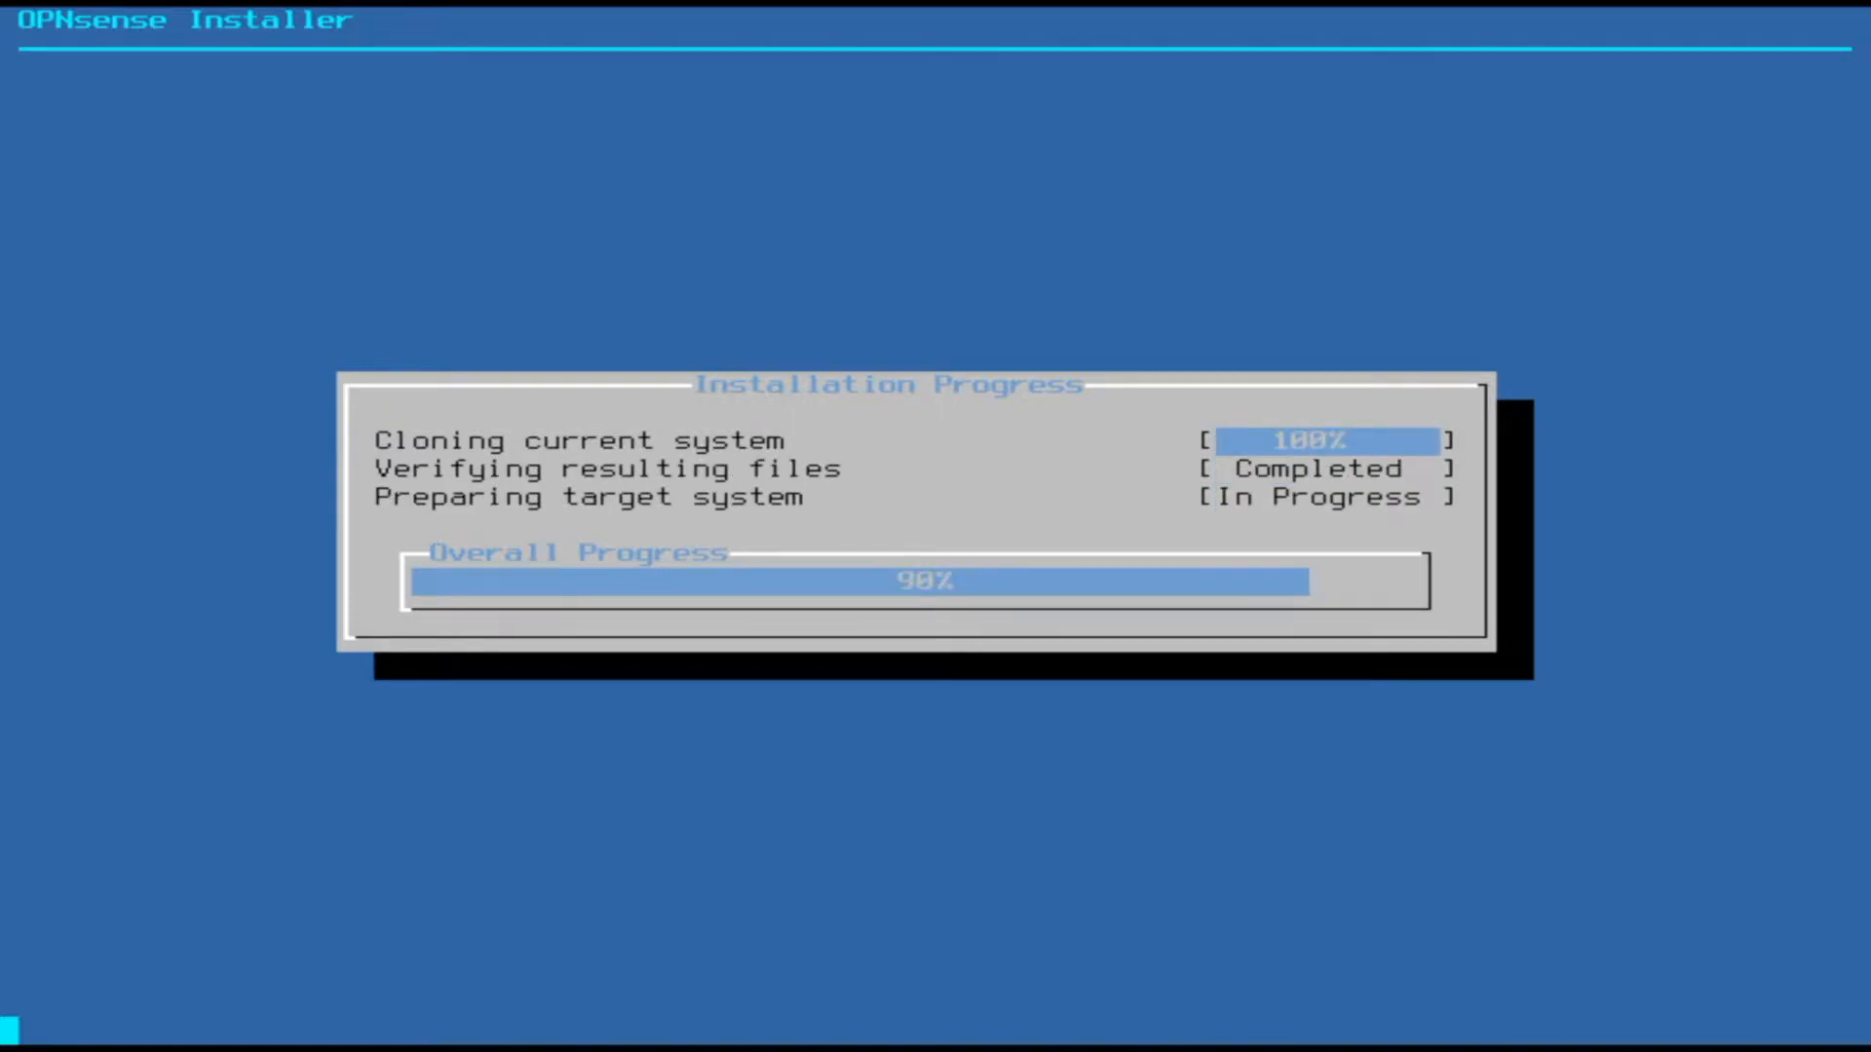
- Set and confirm the new root password, then complete the install and reboot
key(Return)
text(****************)
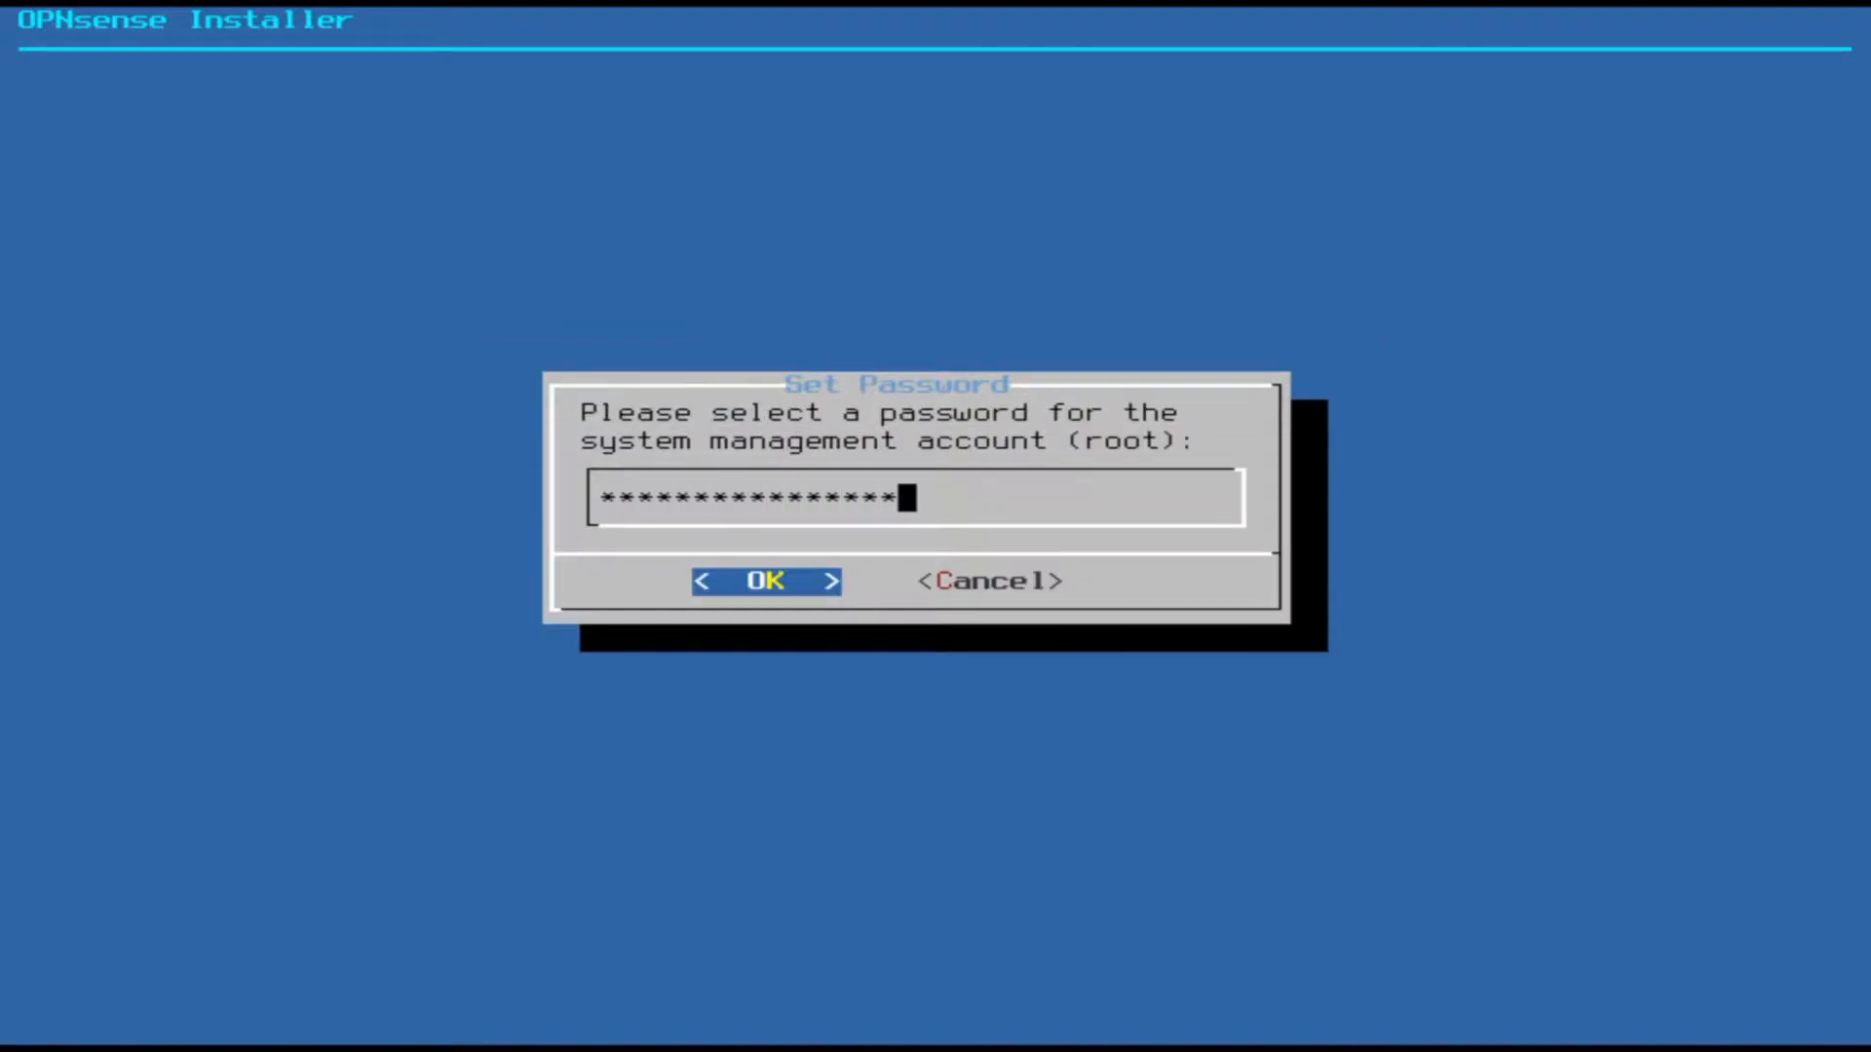
key(Return)
text(****************)
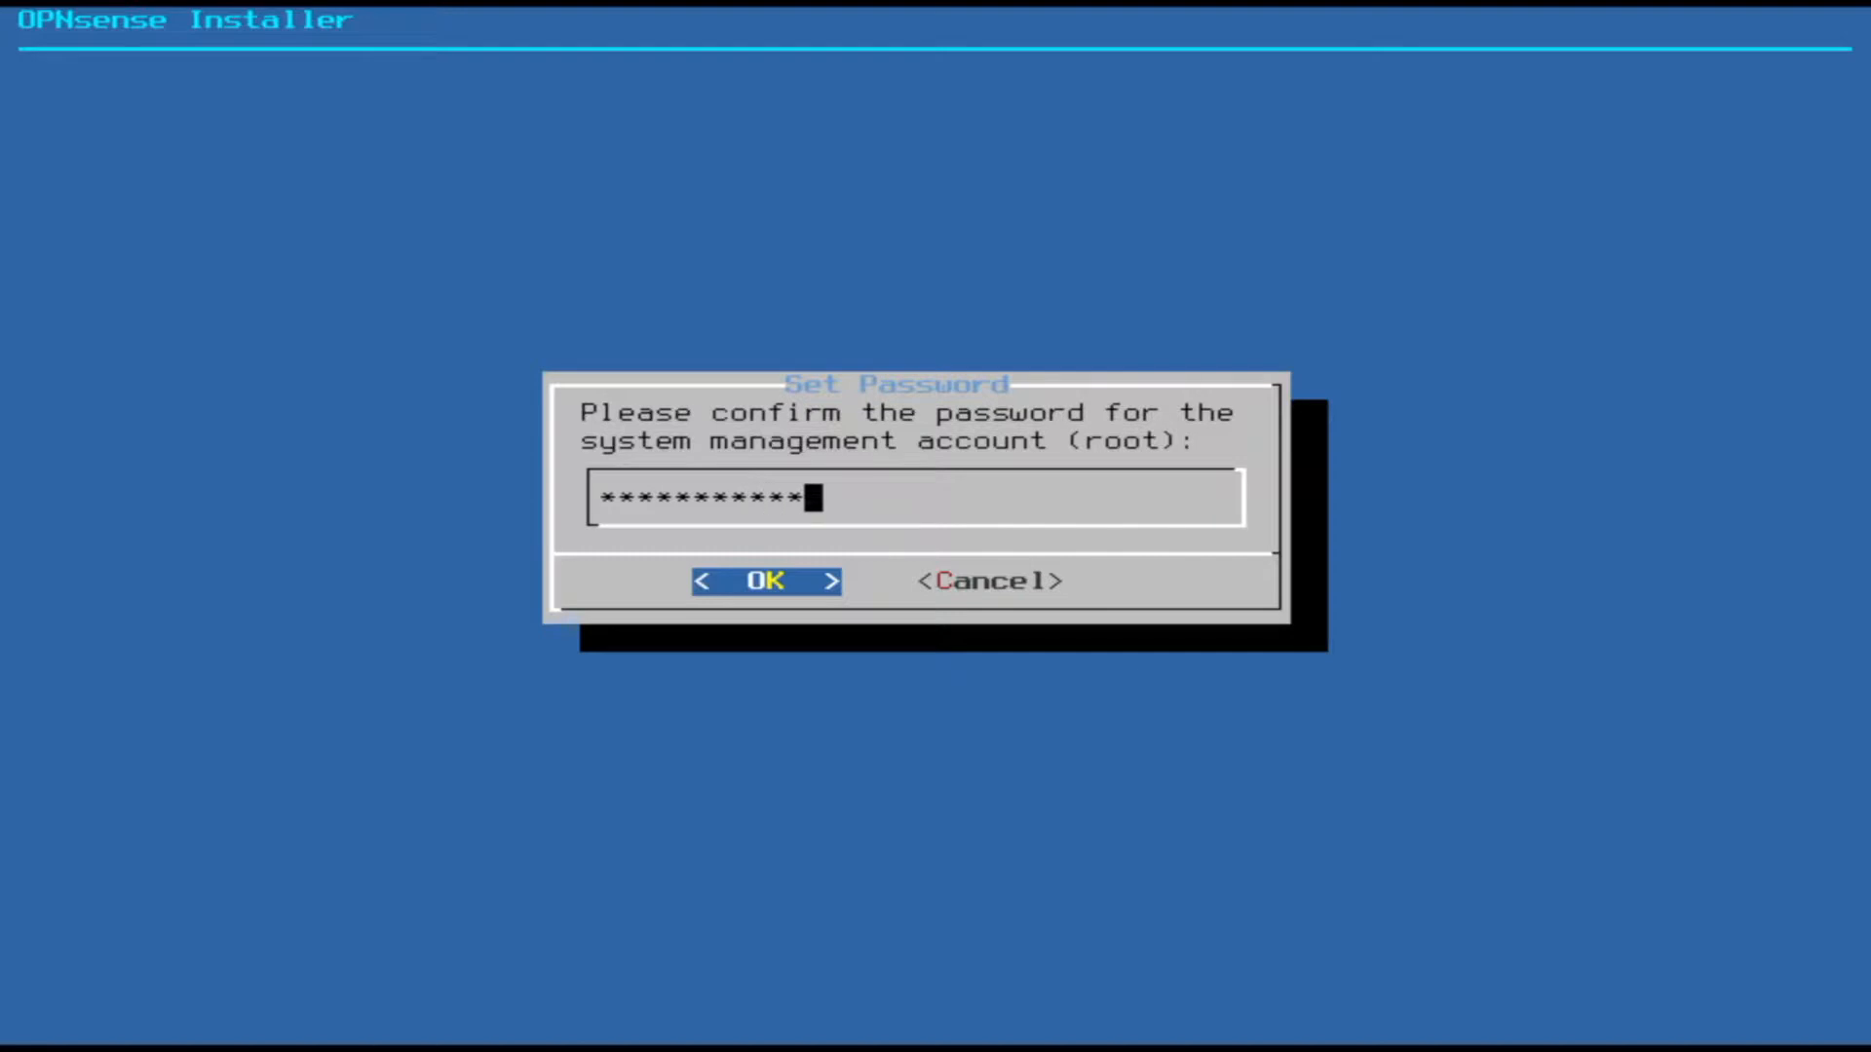
key(Return)
key(Down)
key(Return)
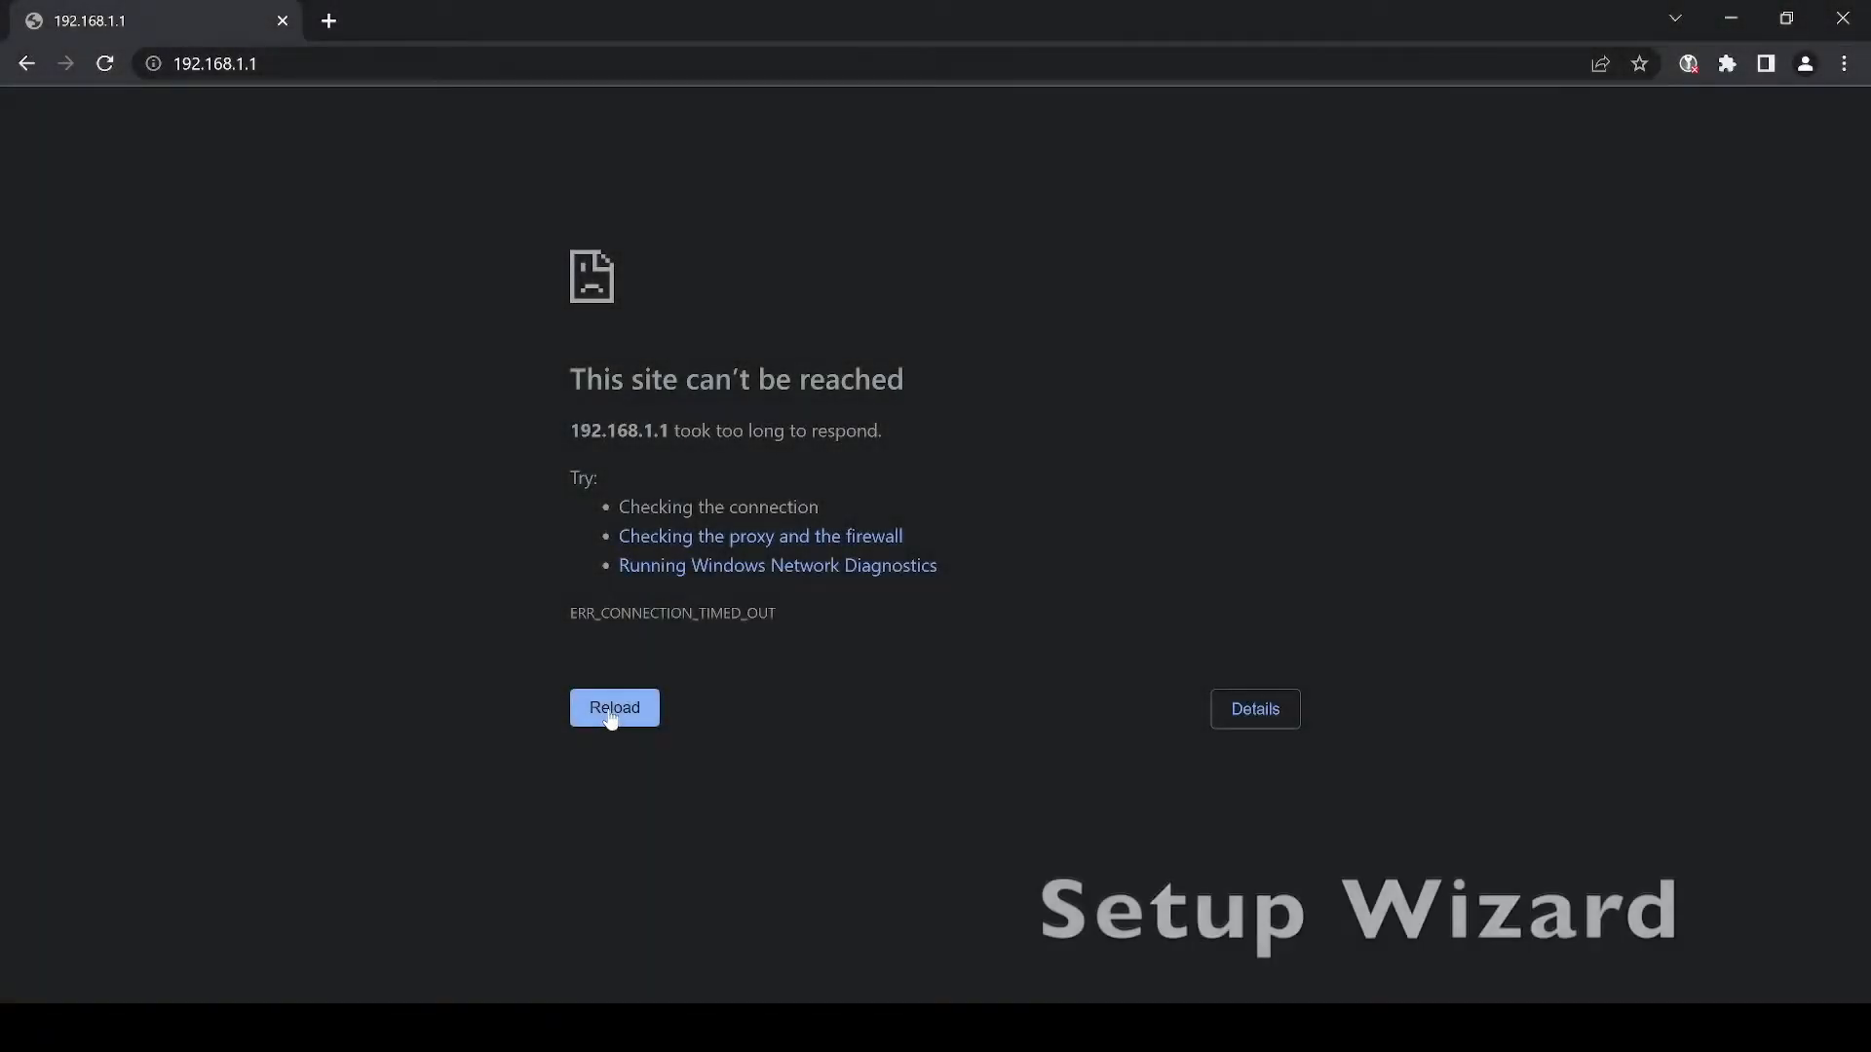
click(611, 717)
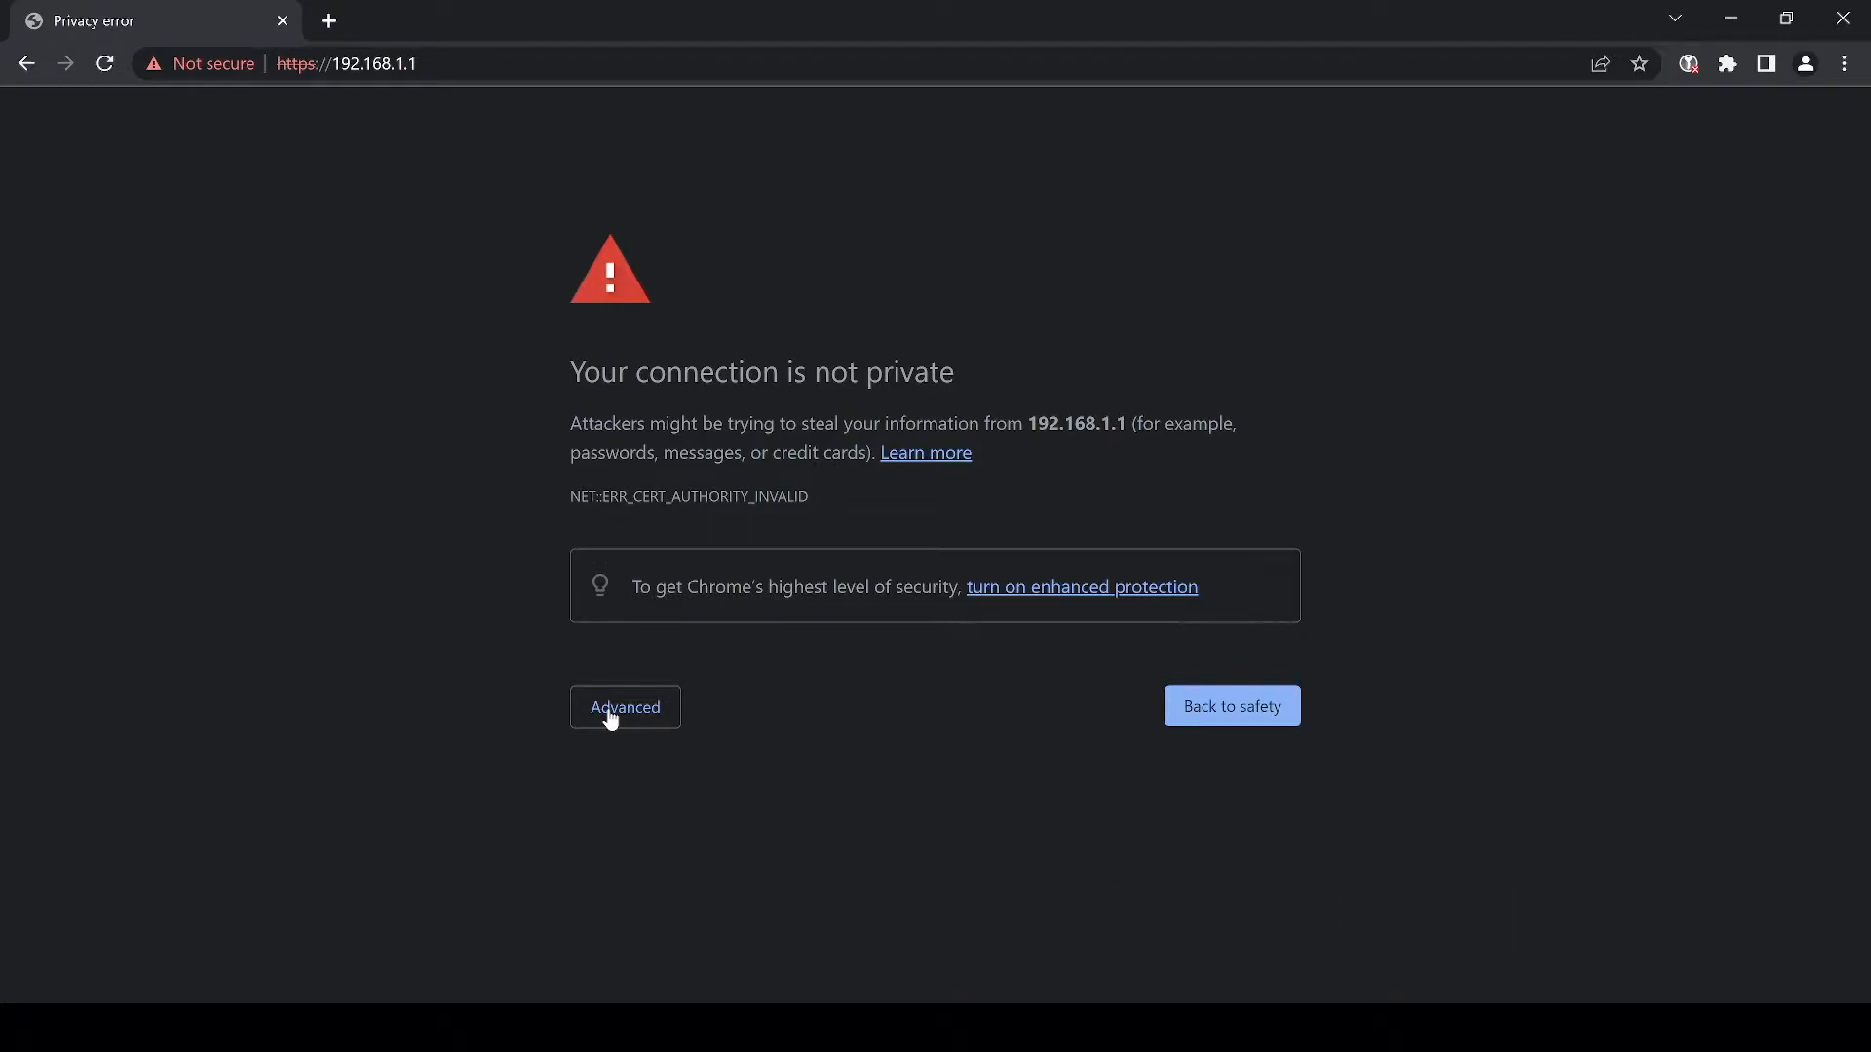
click(611, 717)
click(698, 897)
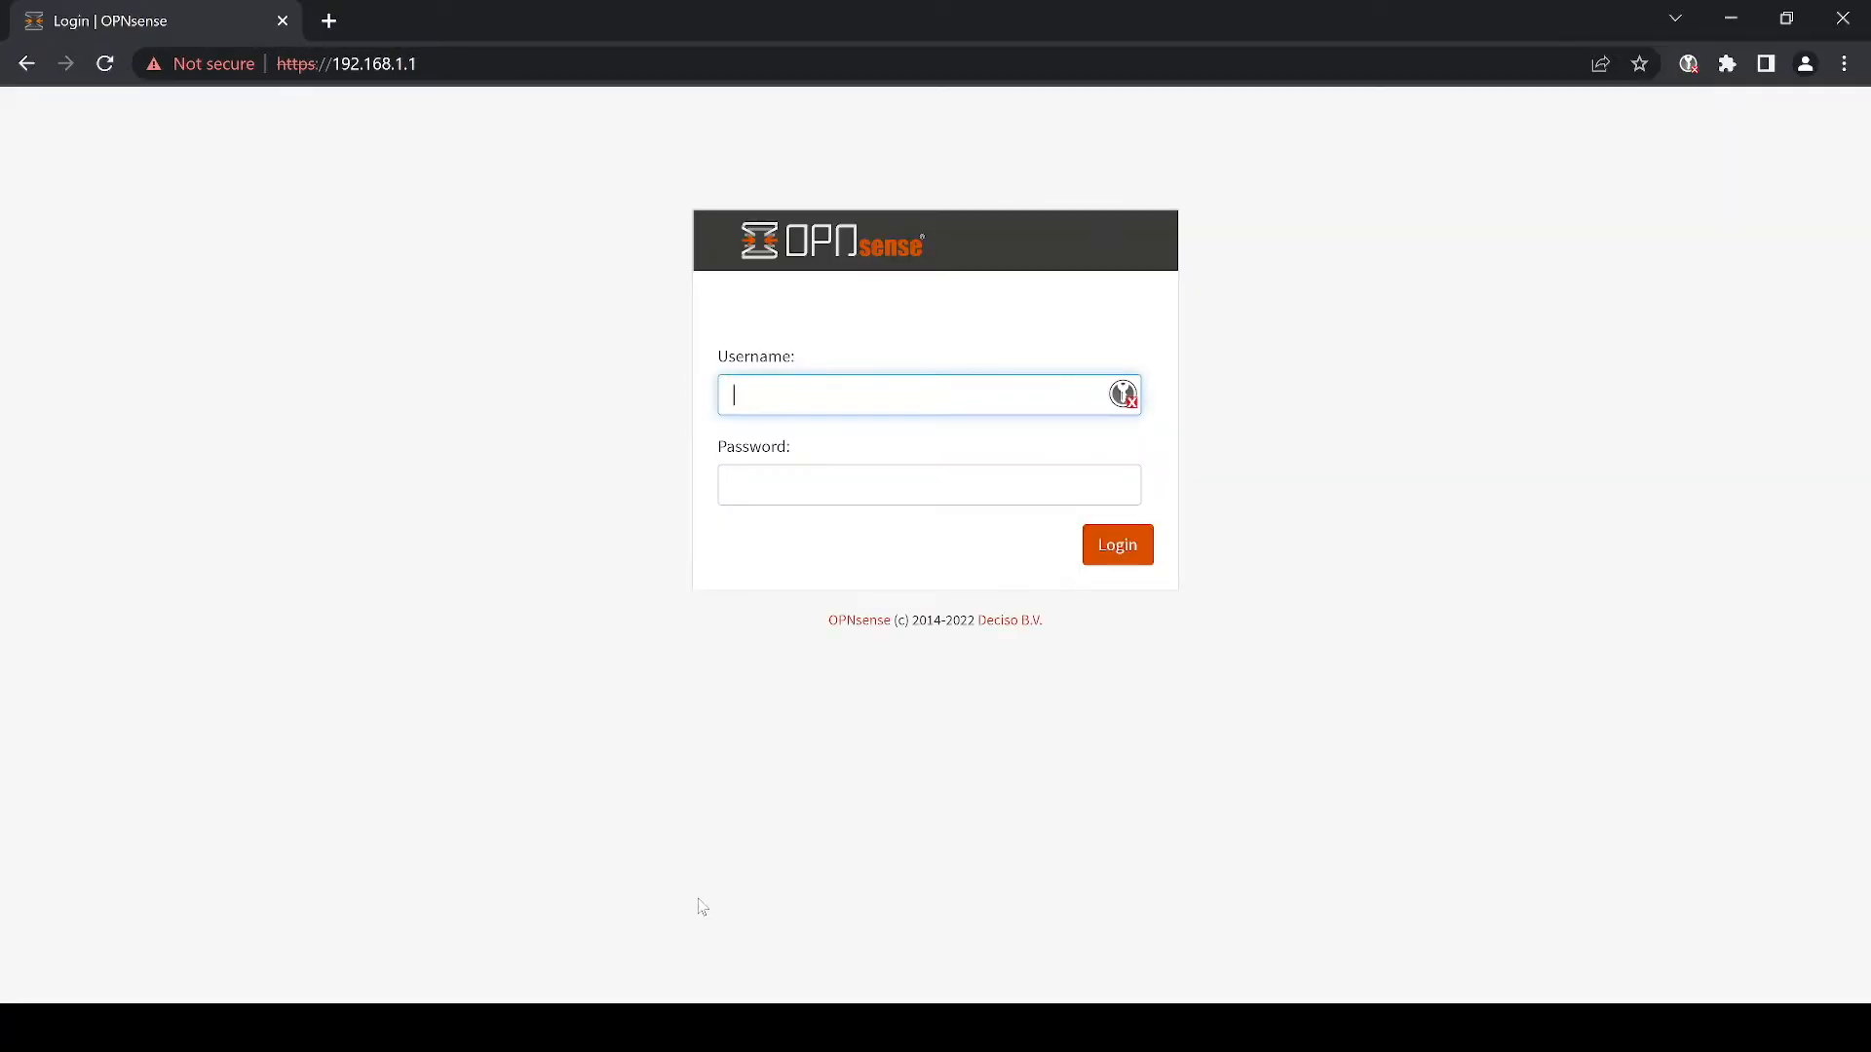
text(root)
key(Tab)
text(o•••••••••••••••)
key(Return)
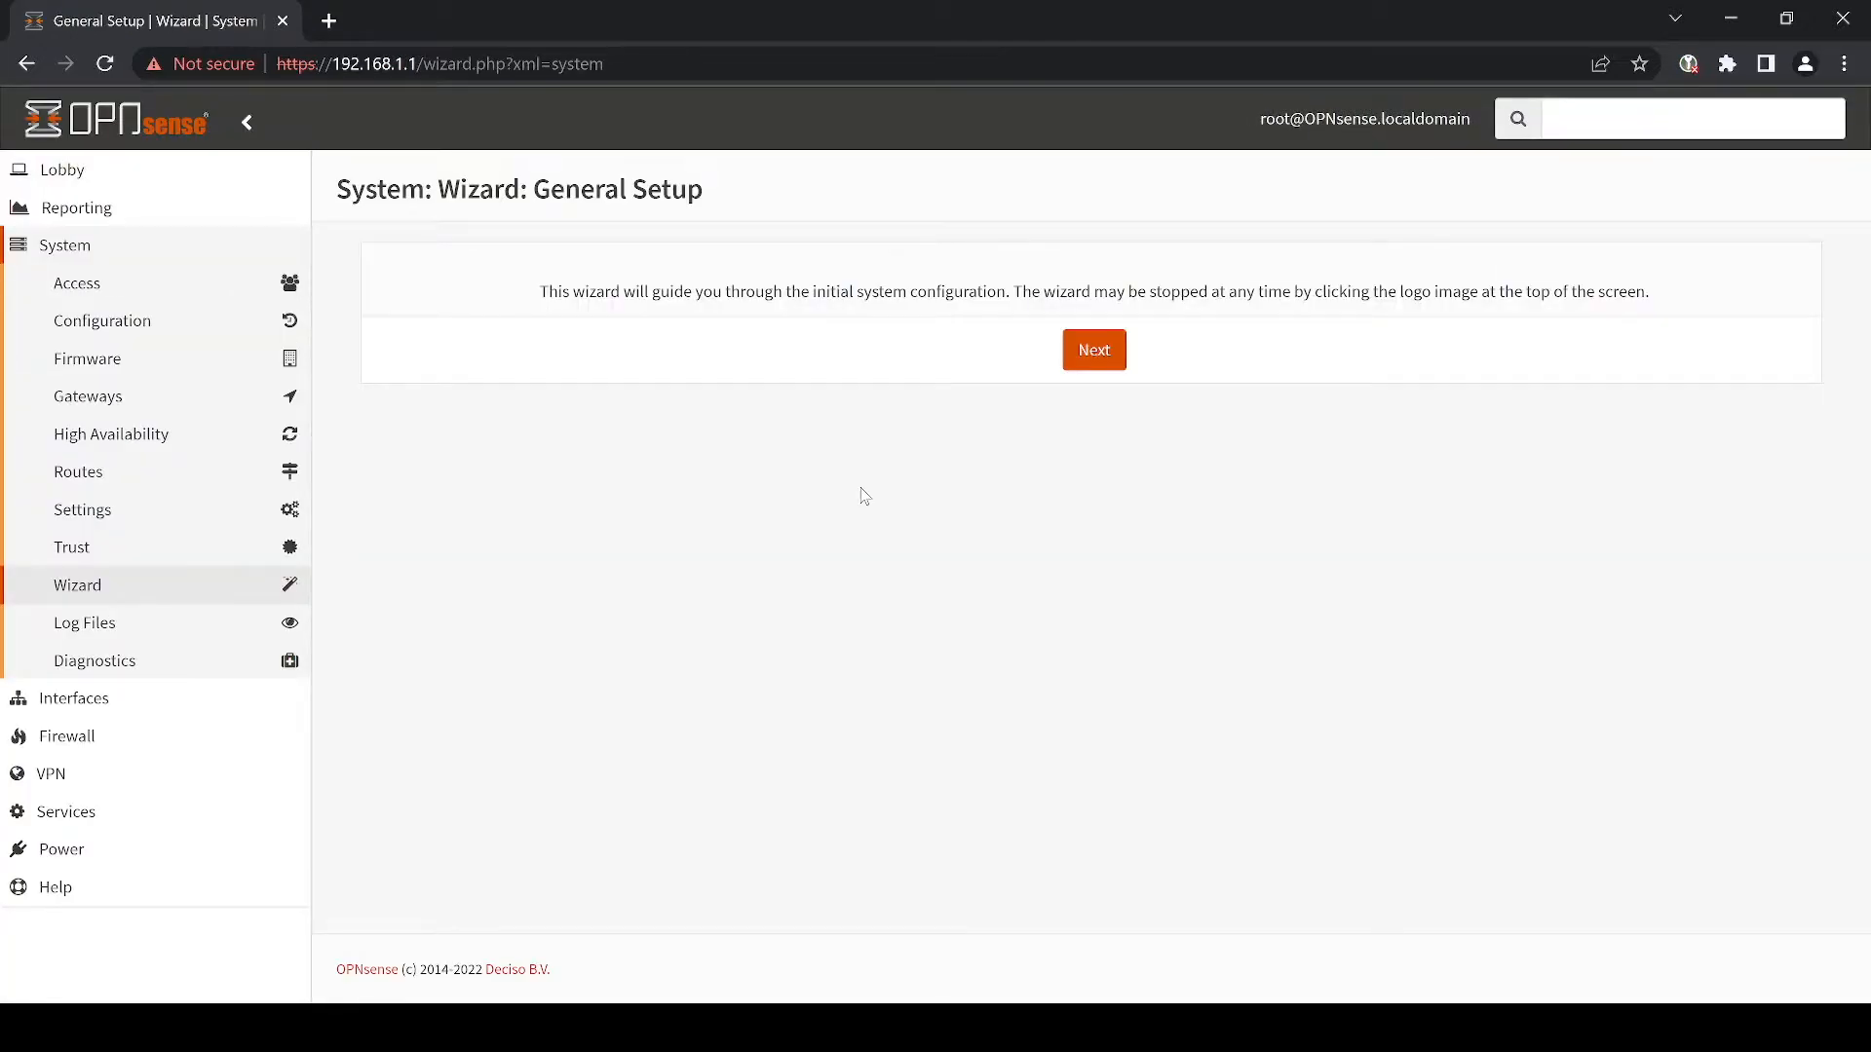
- In the wizard's general information, set domain karl.lab and DNS servers 8.8.8.8 and 9.9.9.9
click(1095, 351)
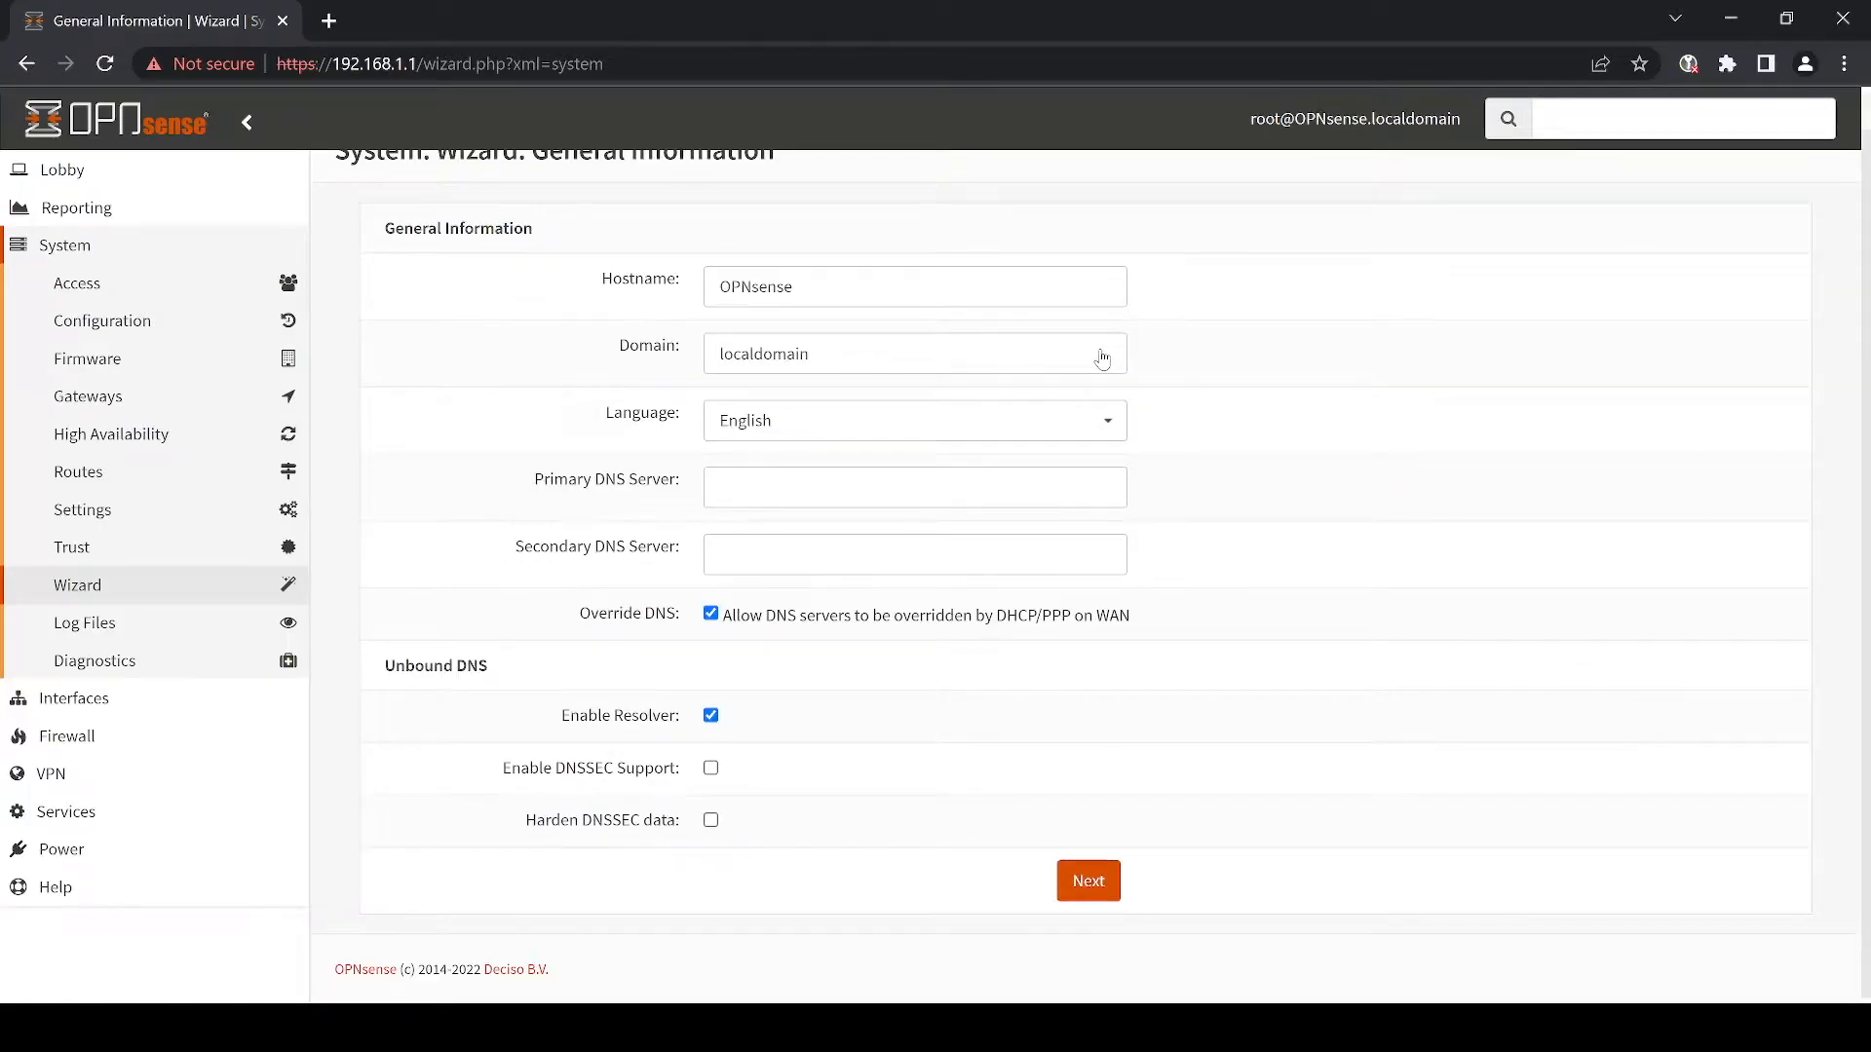
click(1102, 356)
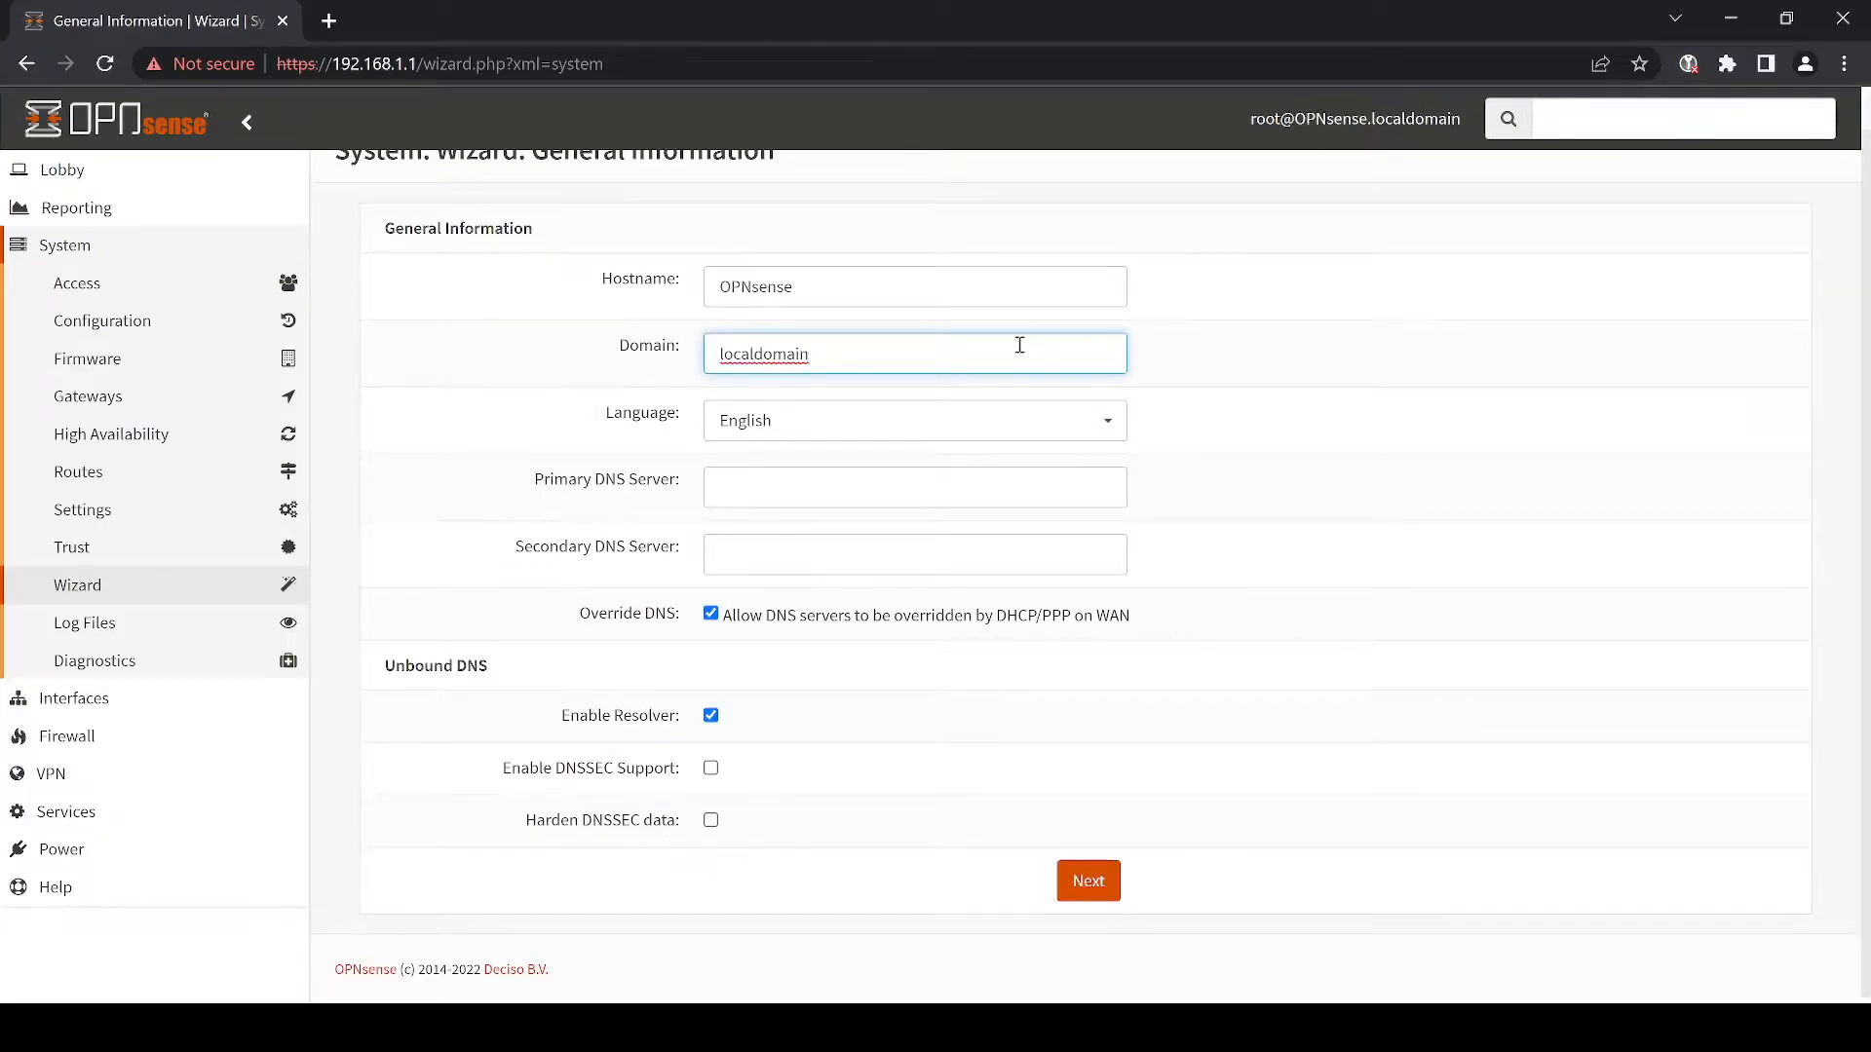
double_click(774, 357)
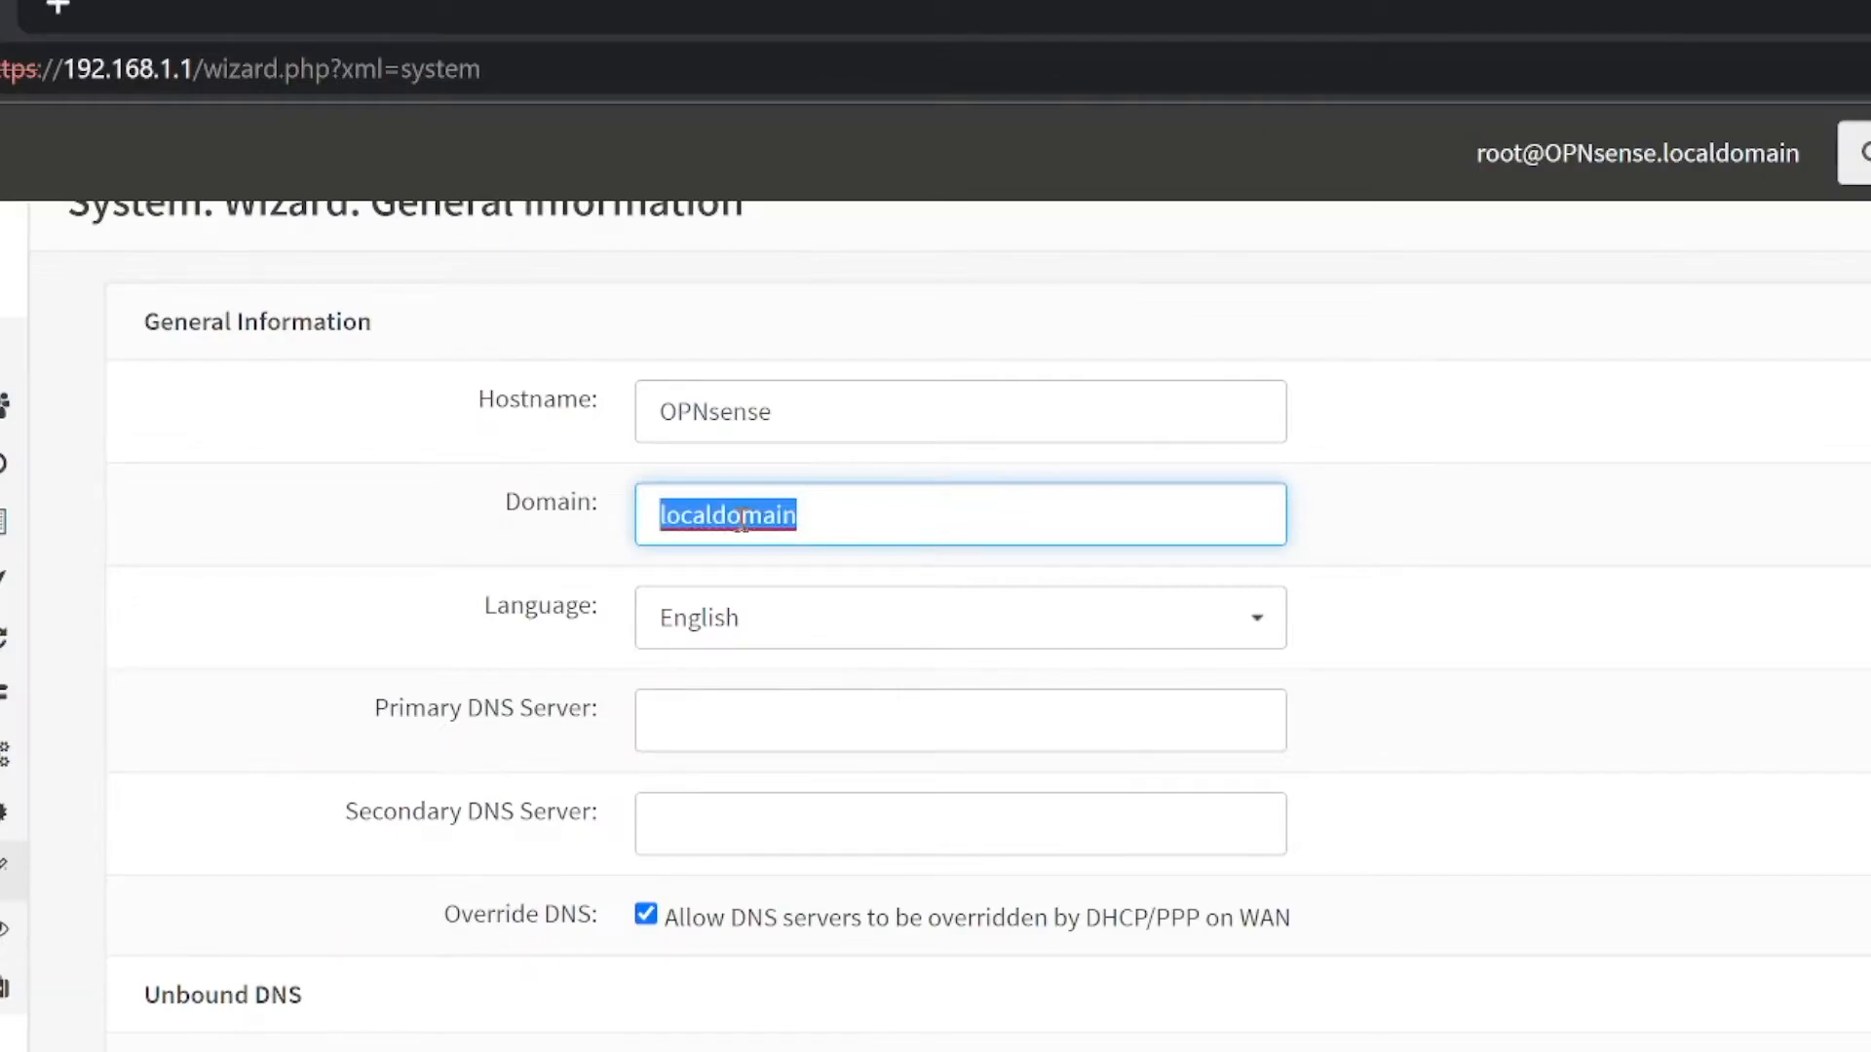
text(karl.lab)
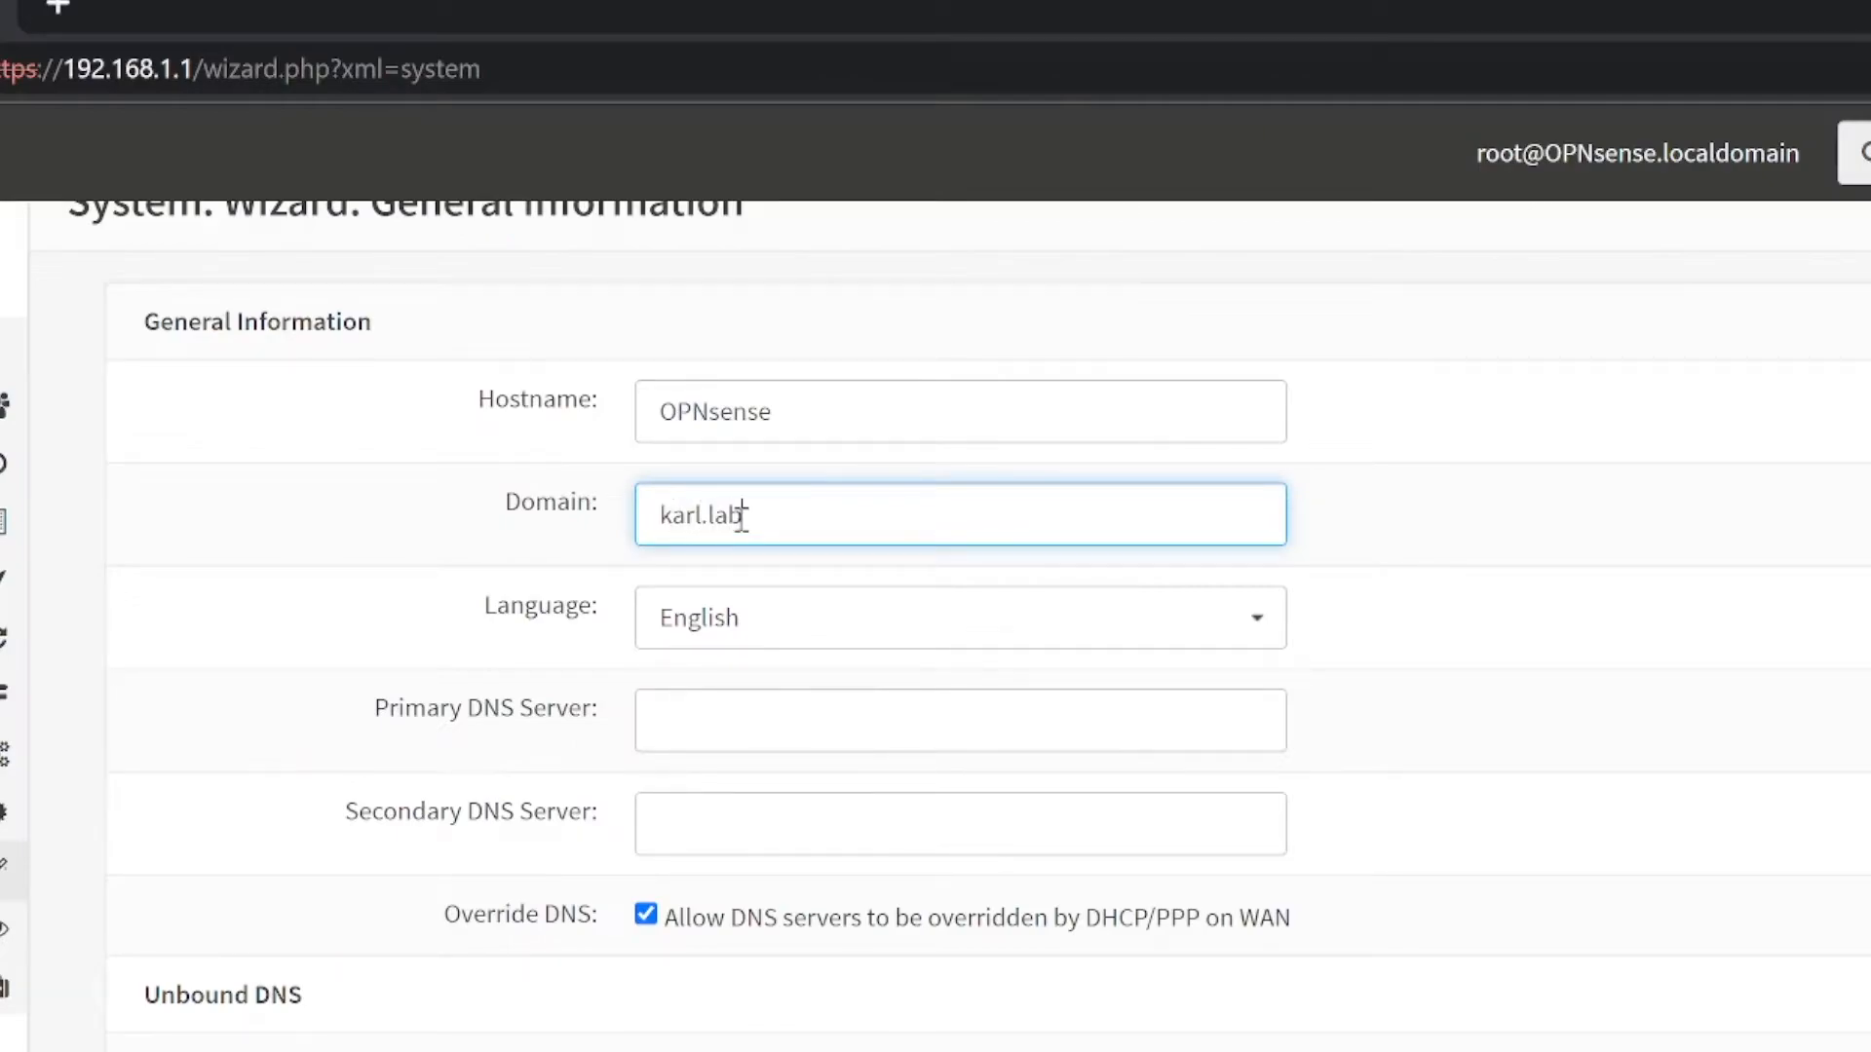
key(Tab)
text(8.8.8.8)
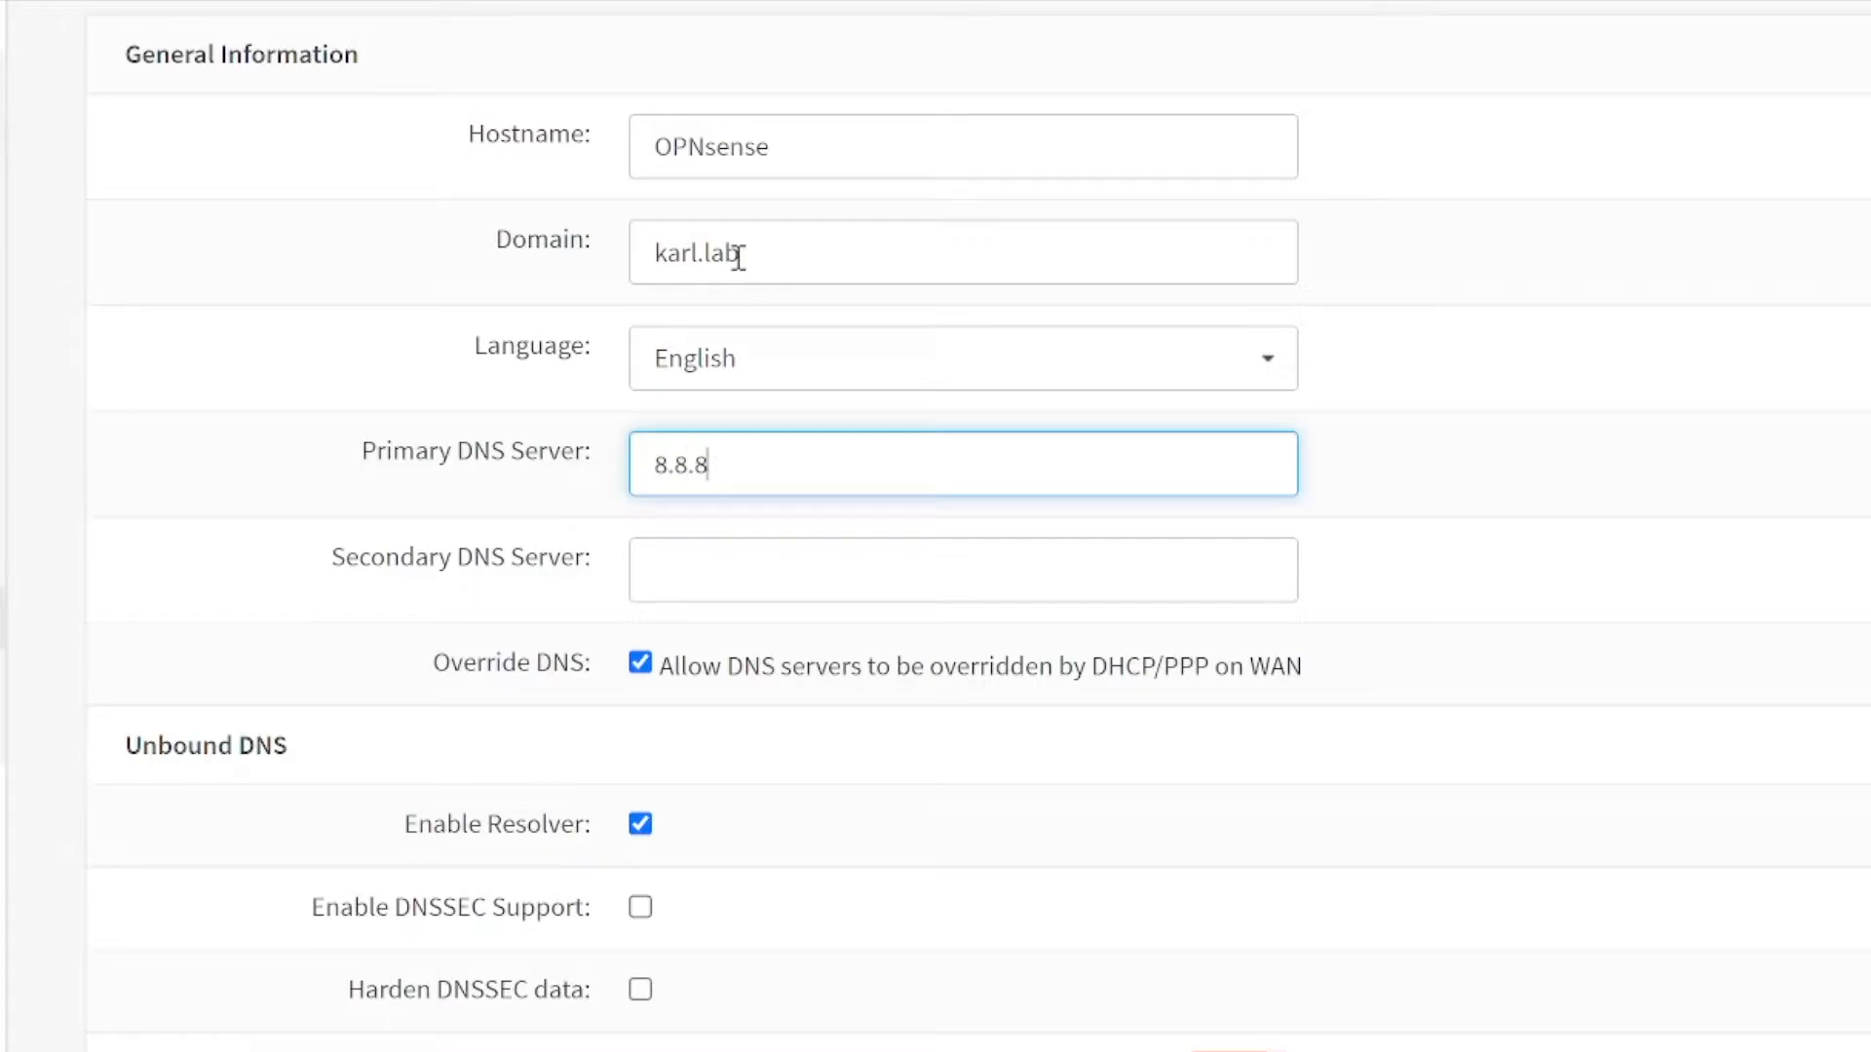
key(Tab)
text(9.9.9.9)
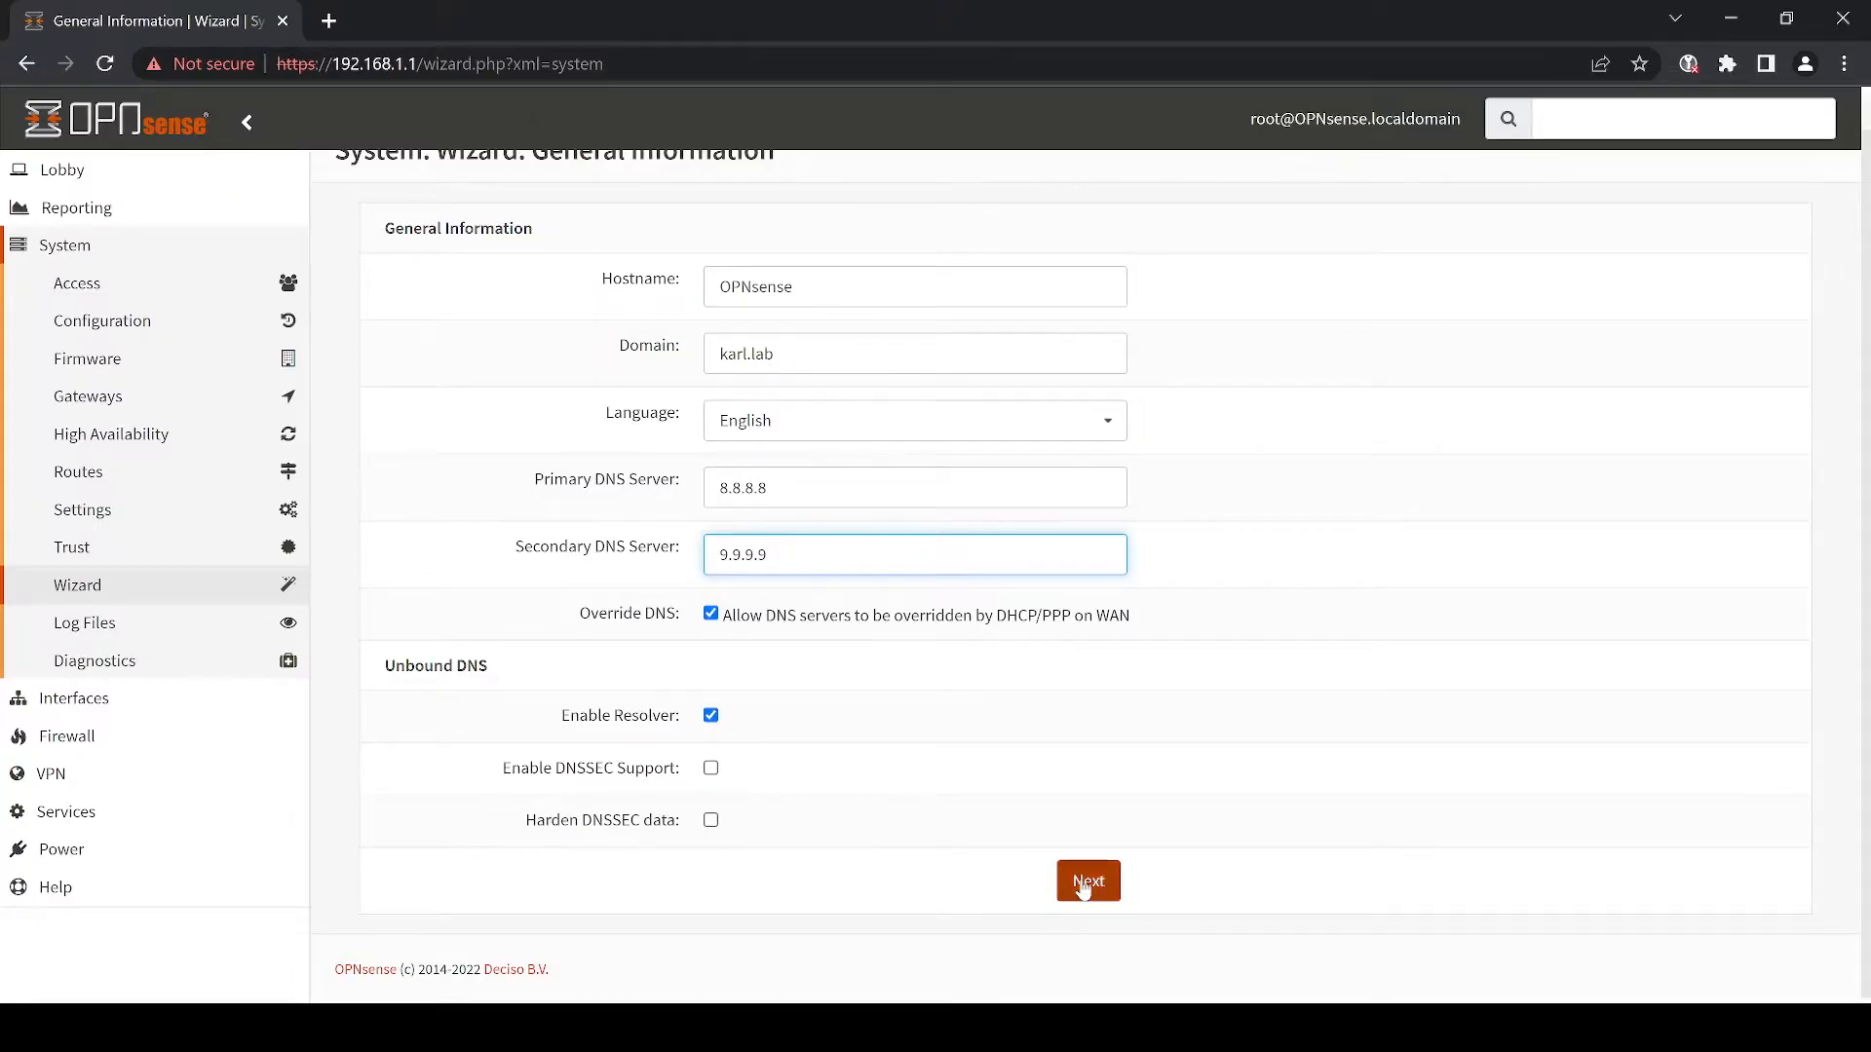
click(1086, 887)
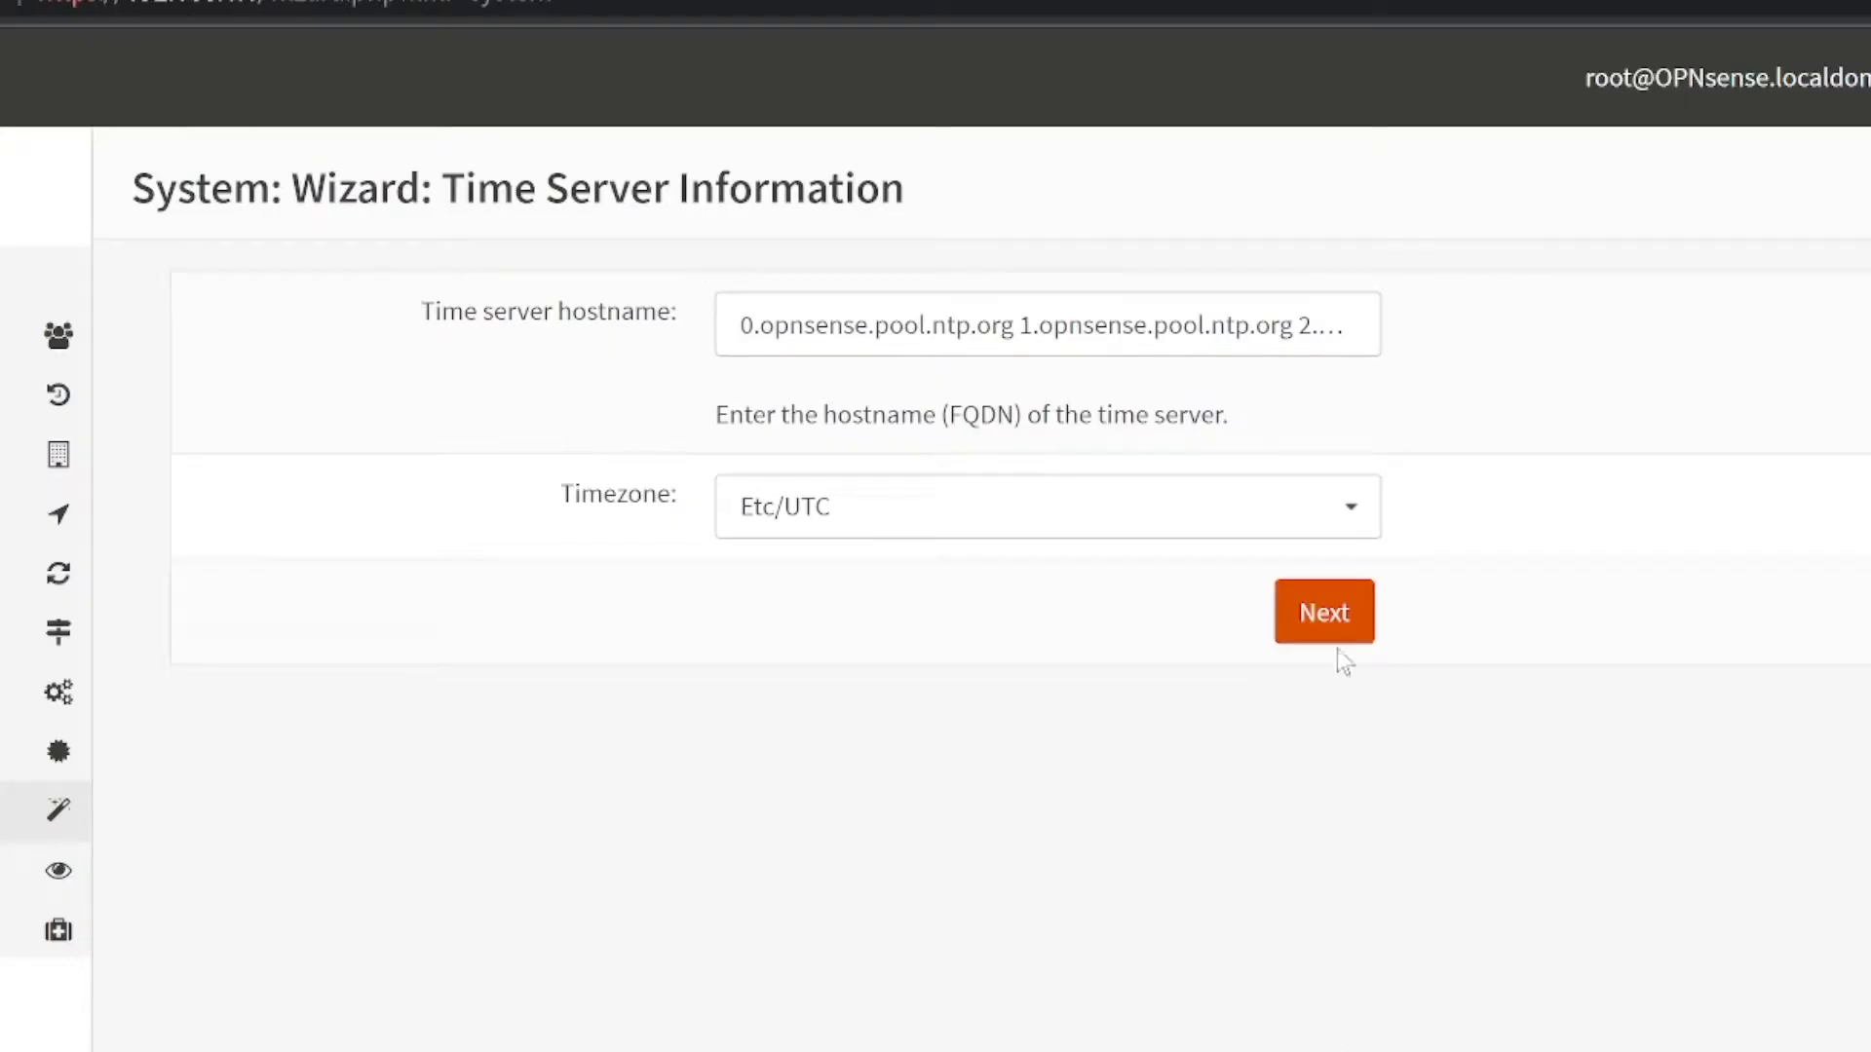
- Keep the time, WAN, LAN and root password defaults, then apply and reload the configuration
click(1323, 614)
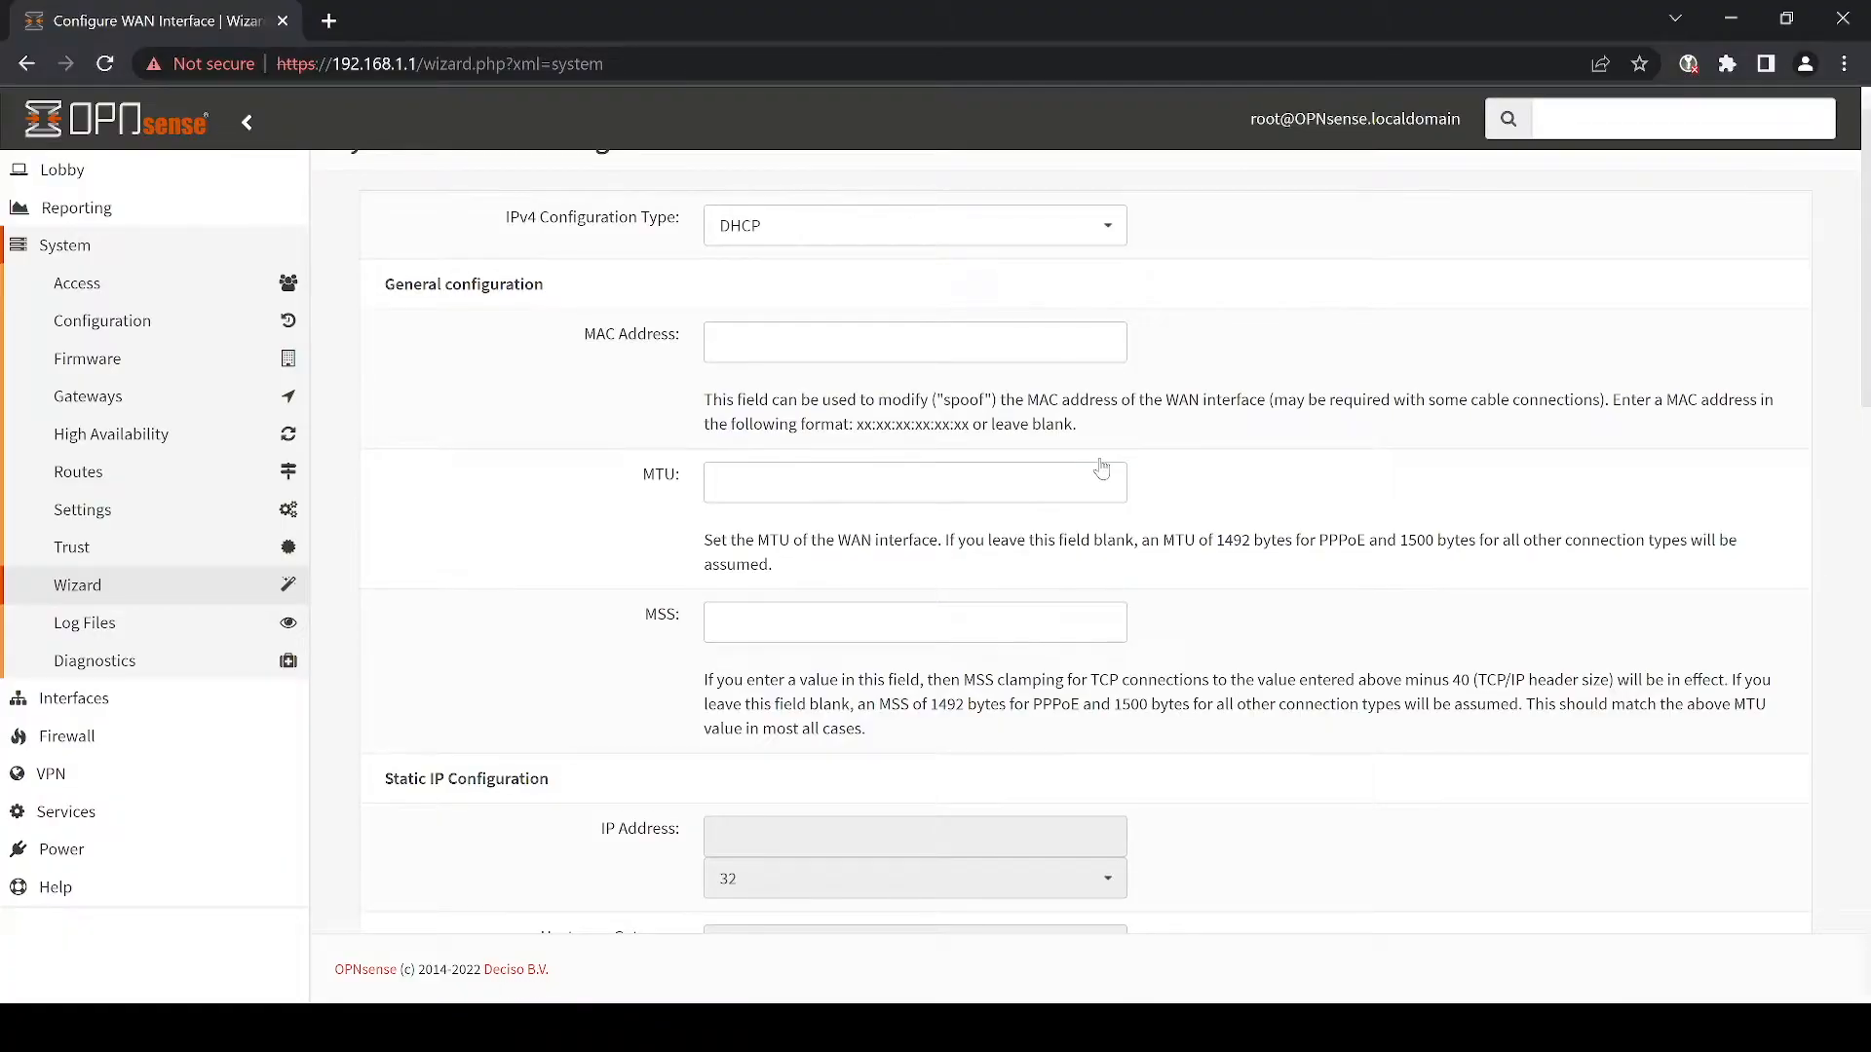
scroll(1218, 562, down, 10)
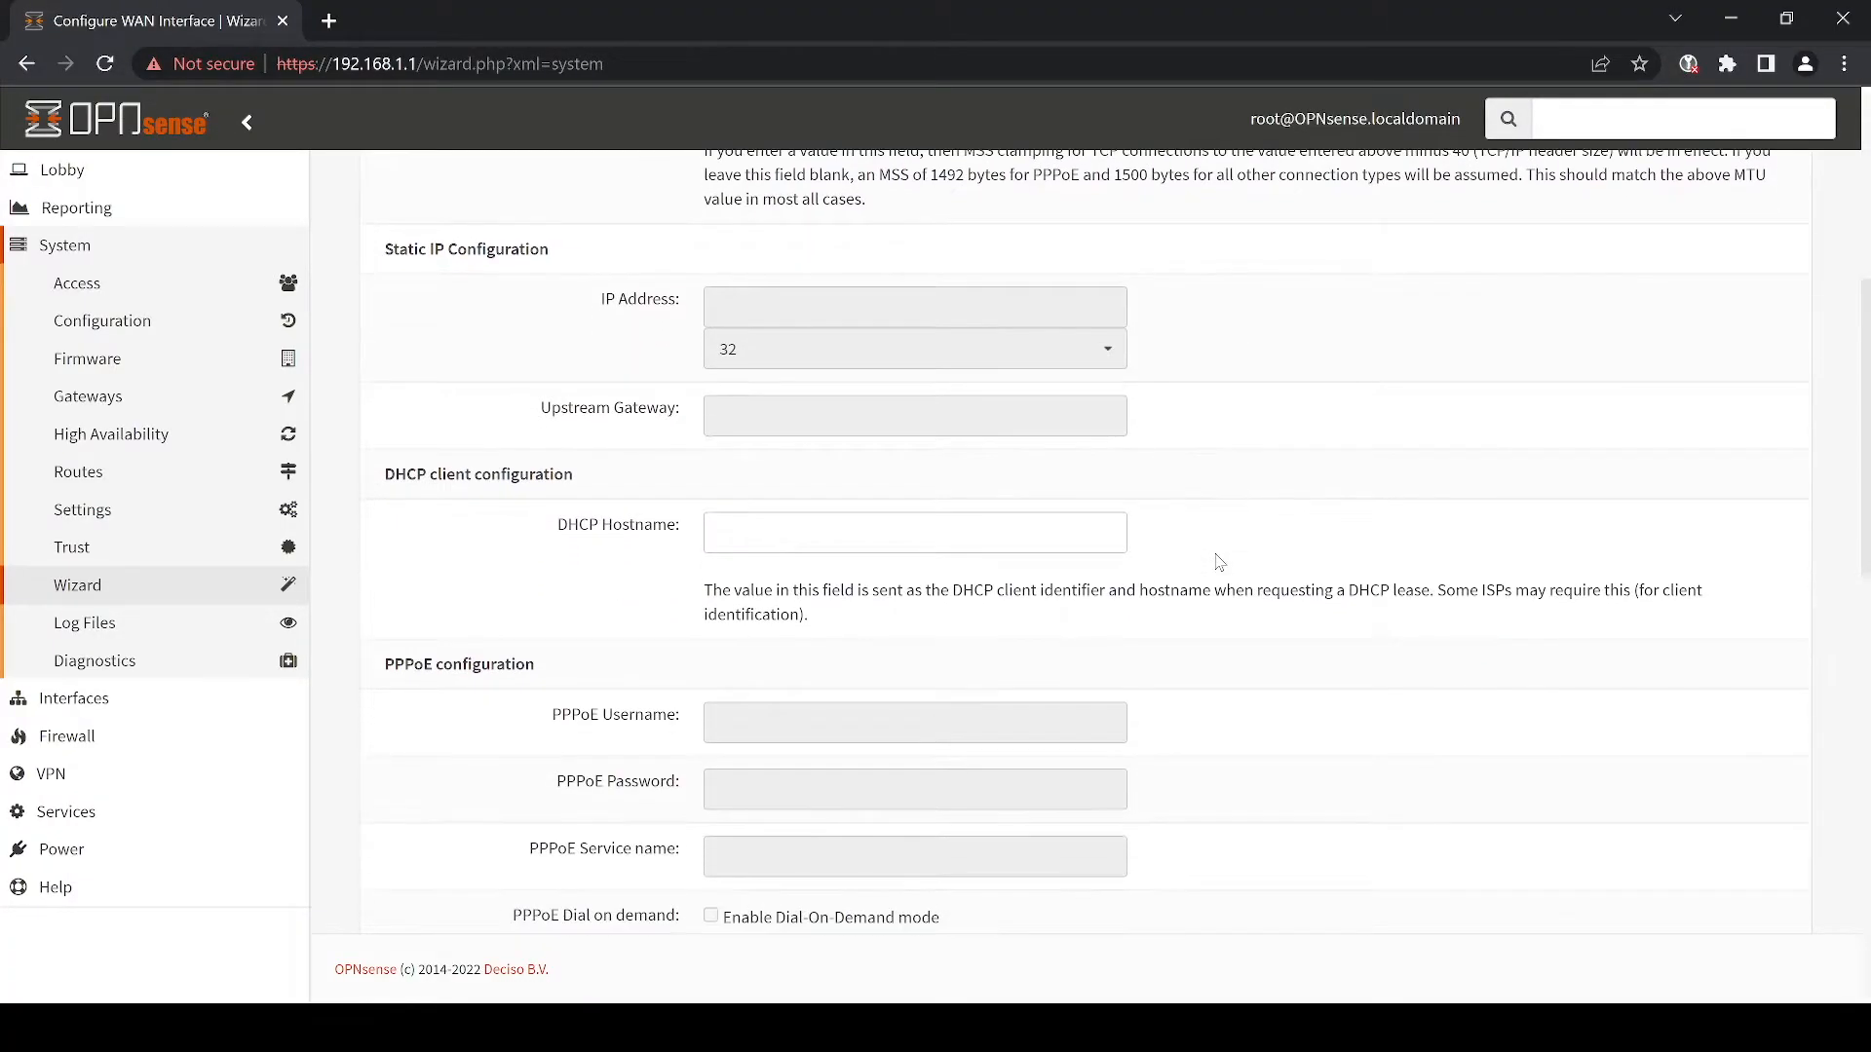
scroll(1218, 562, down, 5)
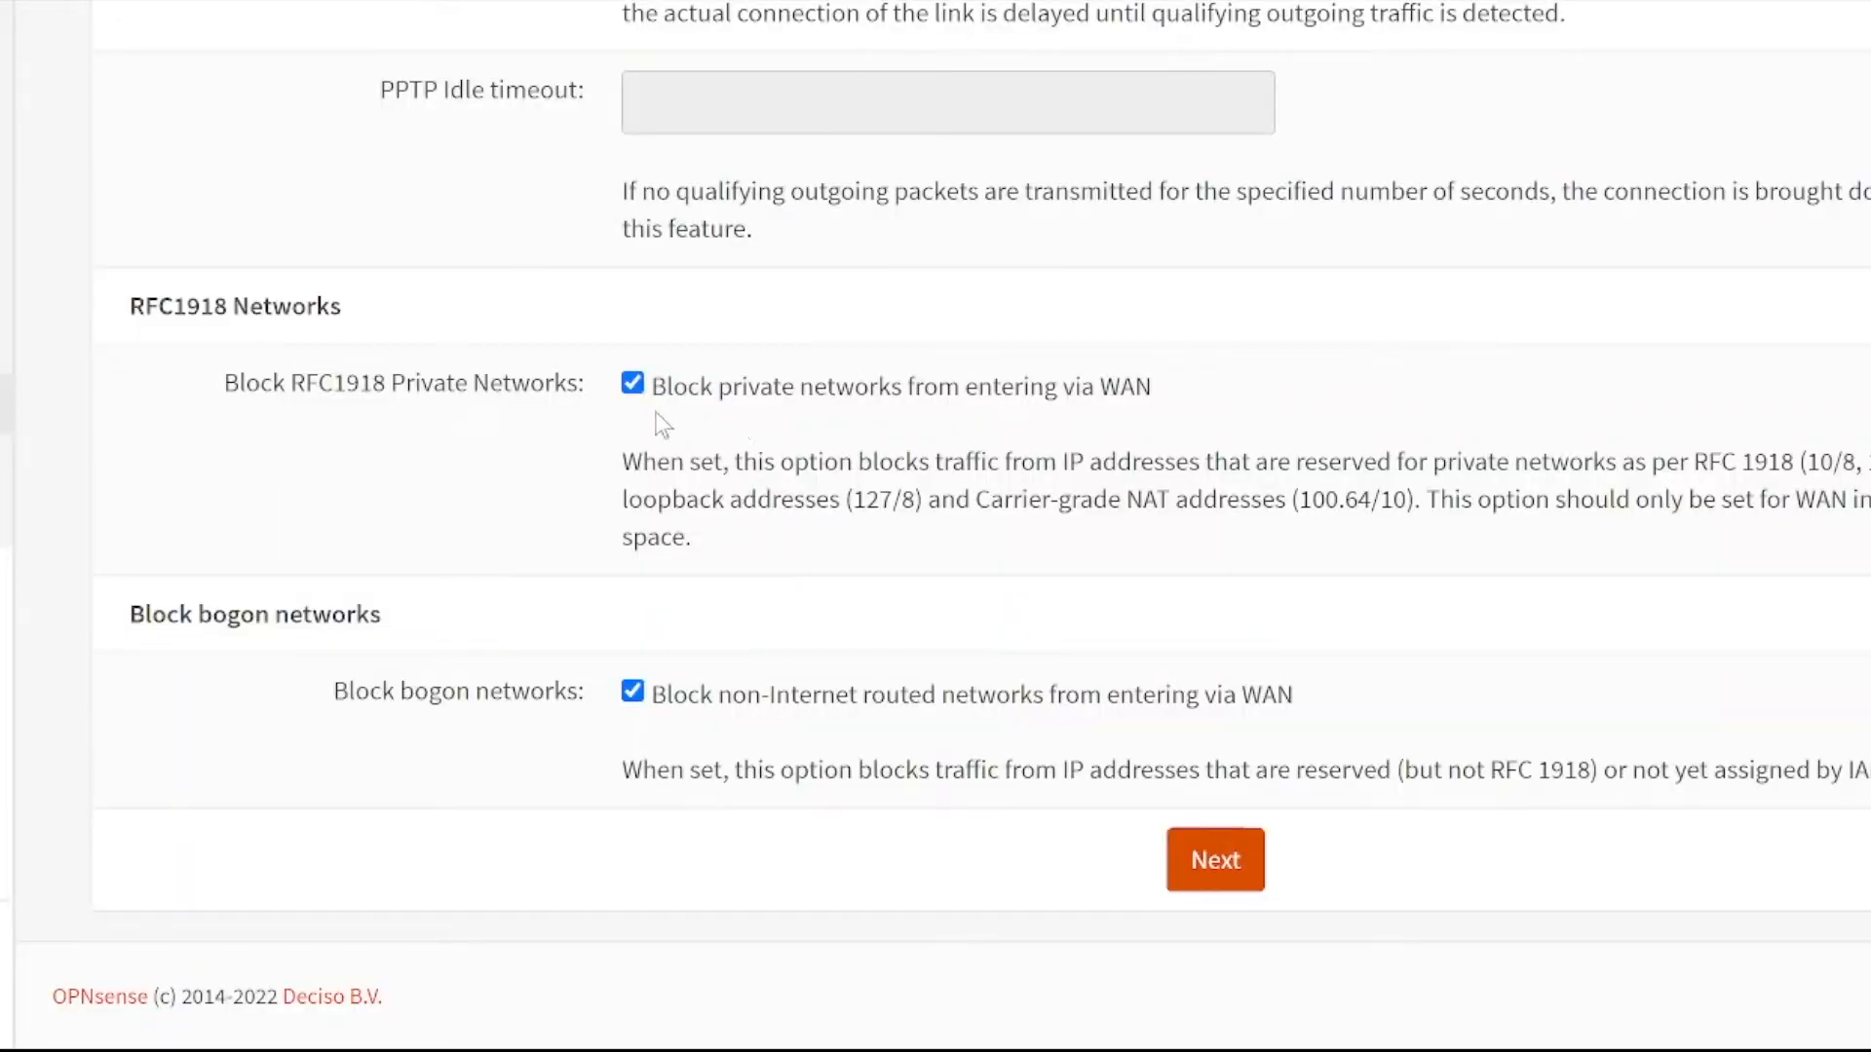
click(635, 388)
click(633, 387)
click(1208, 867)
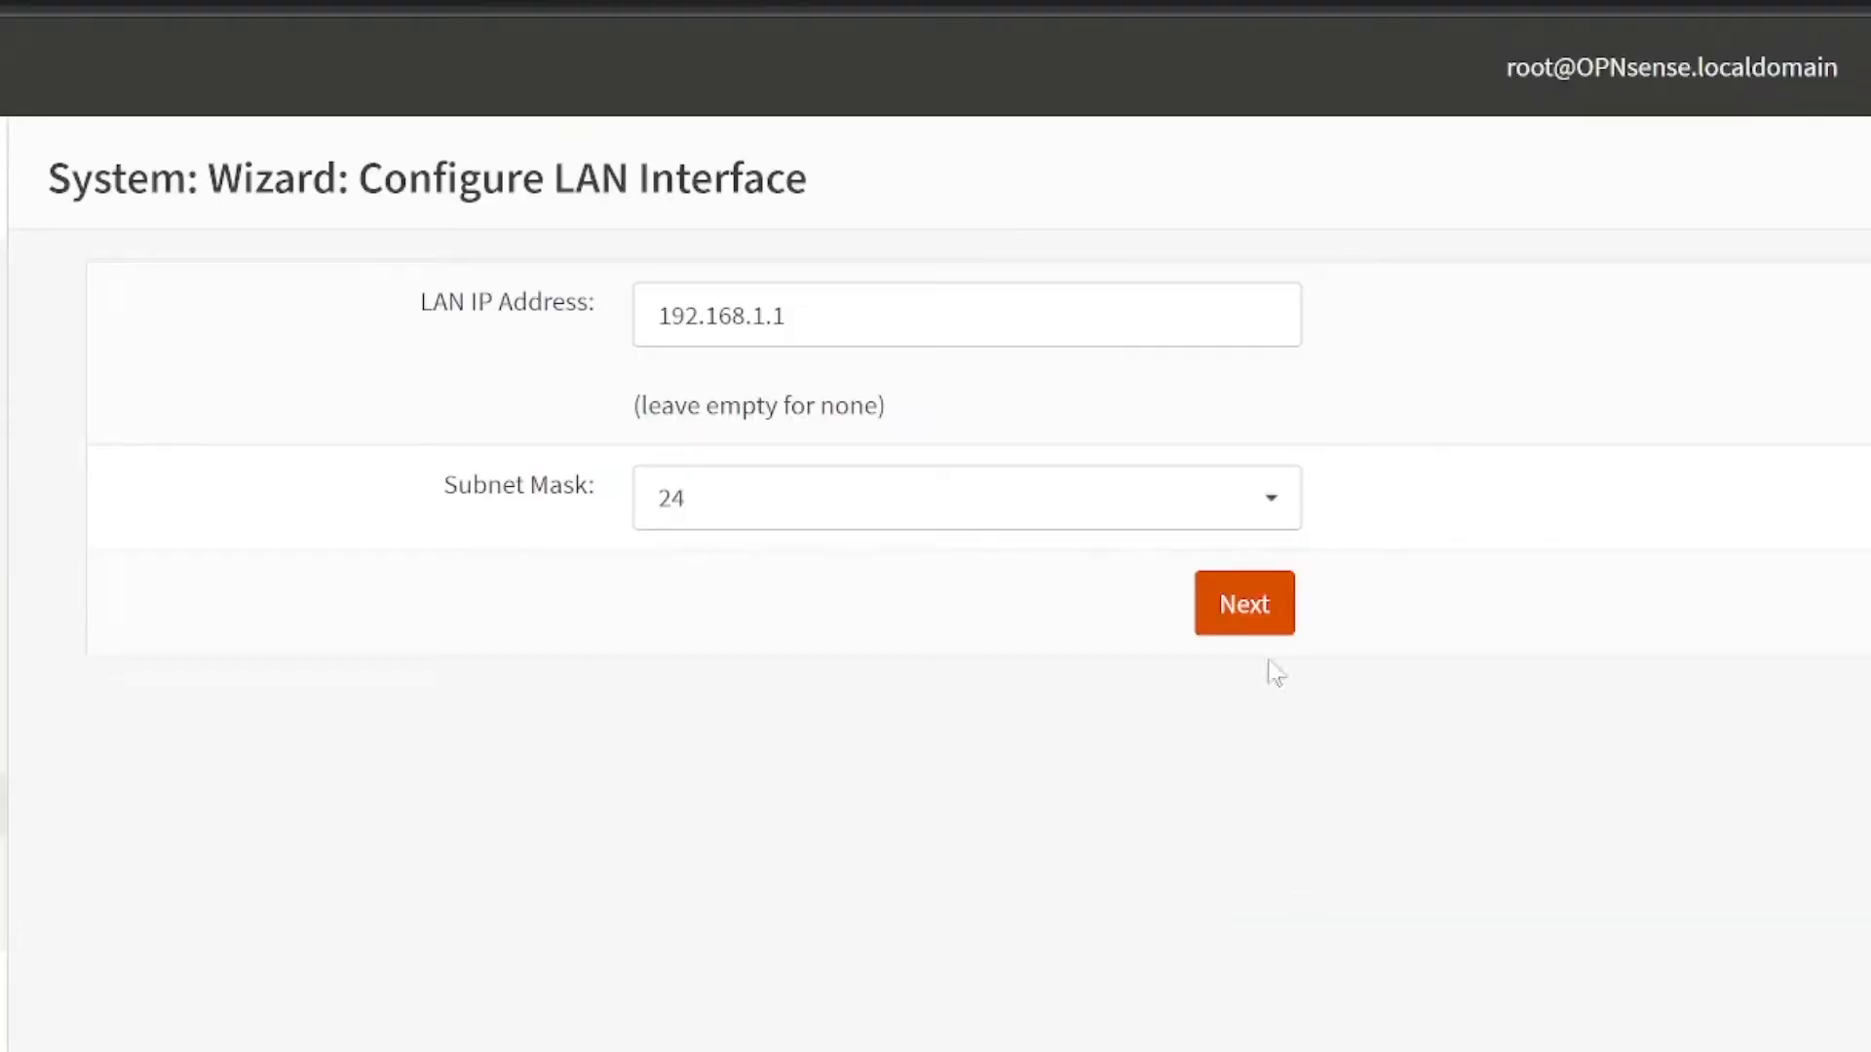
click(1255, 627)
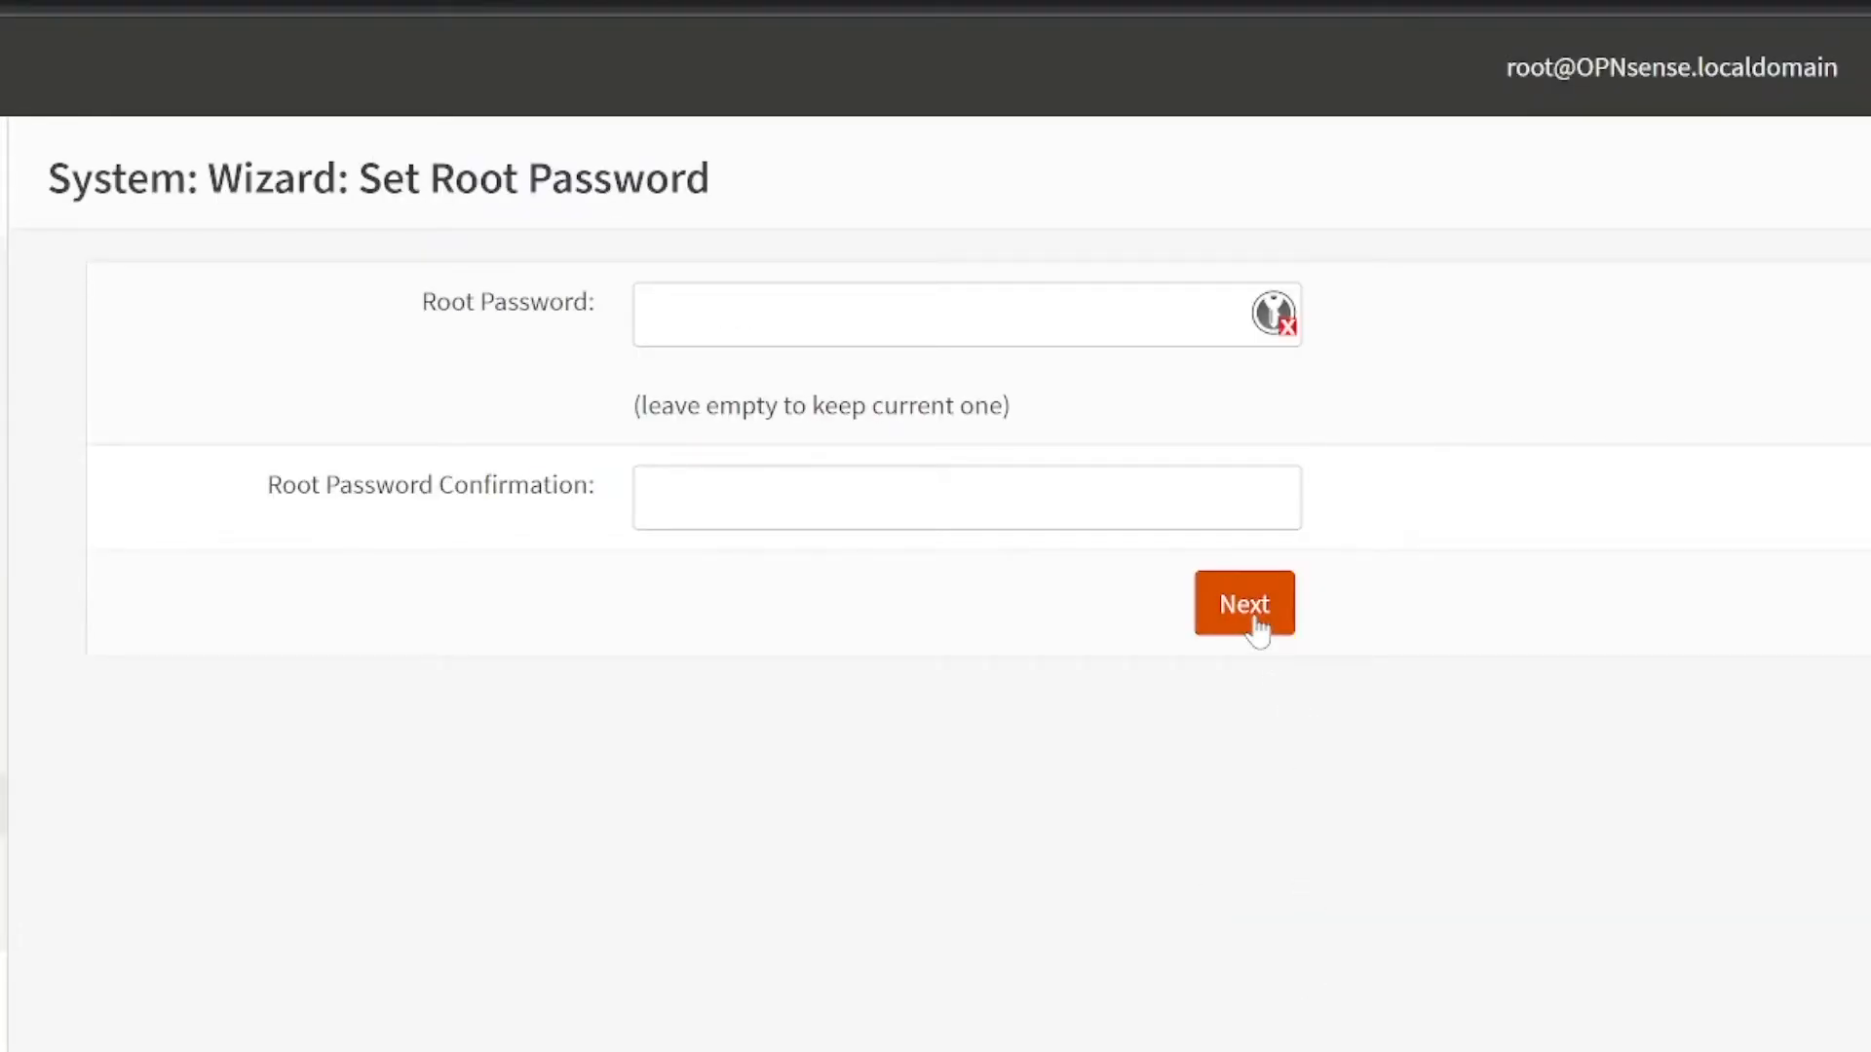
click(1256, 626)
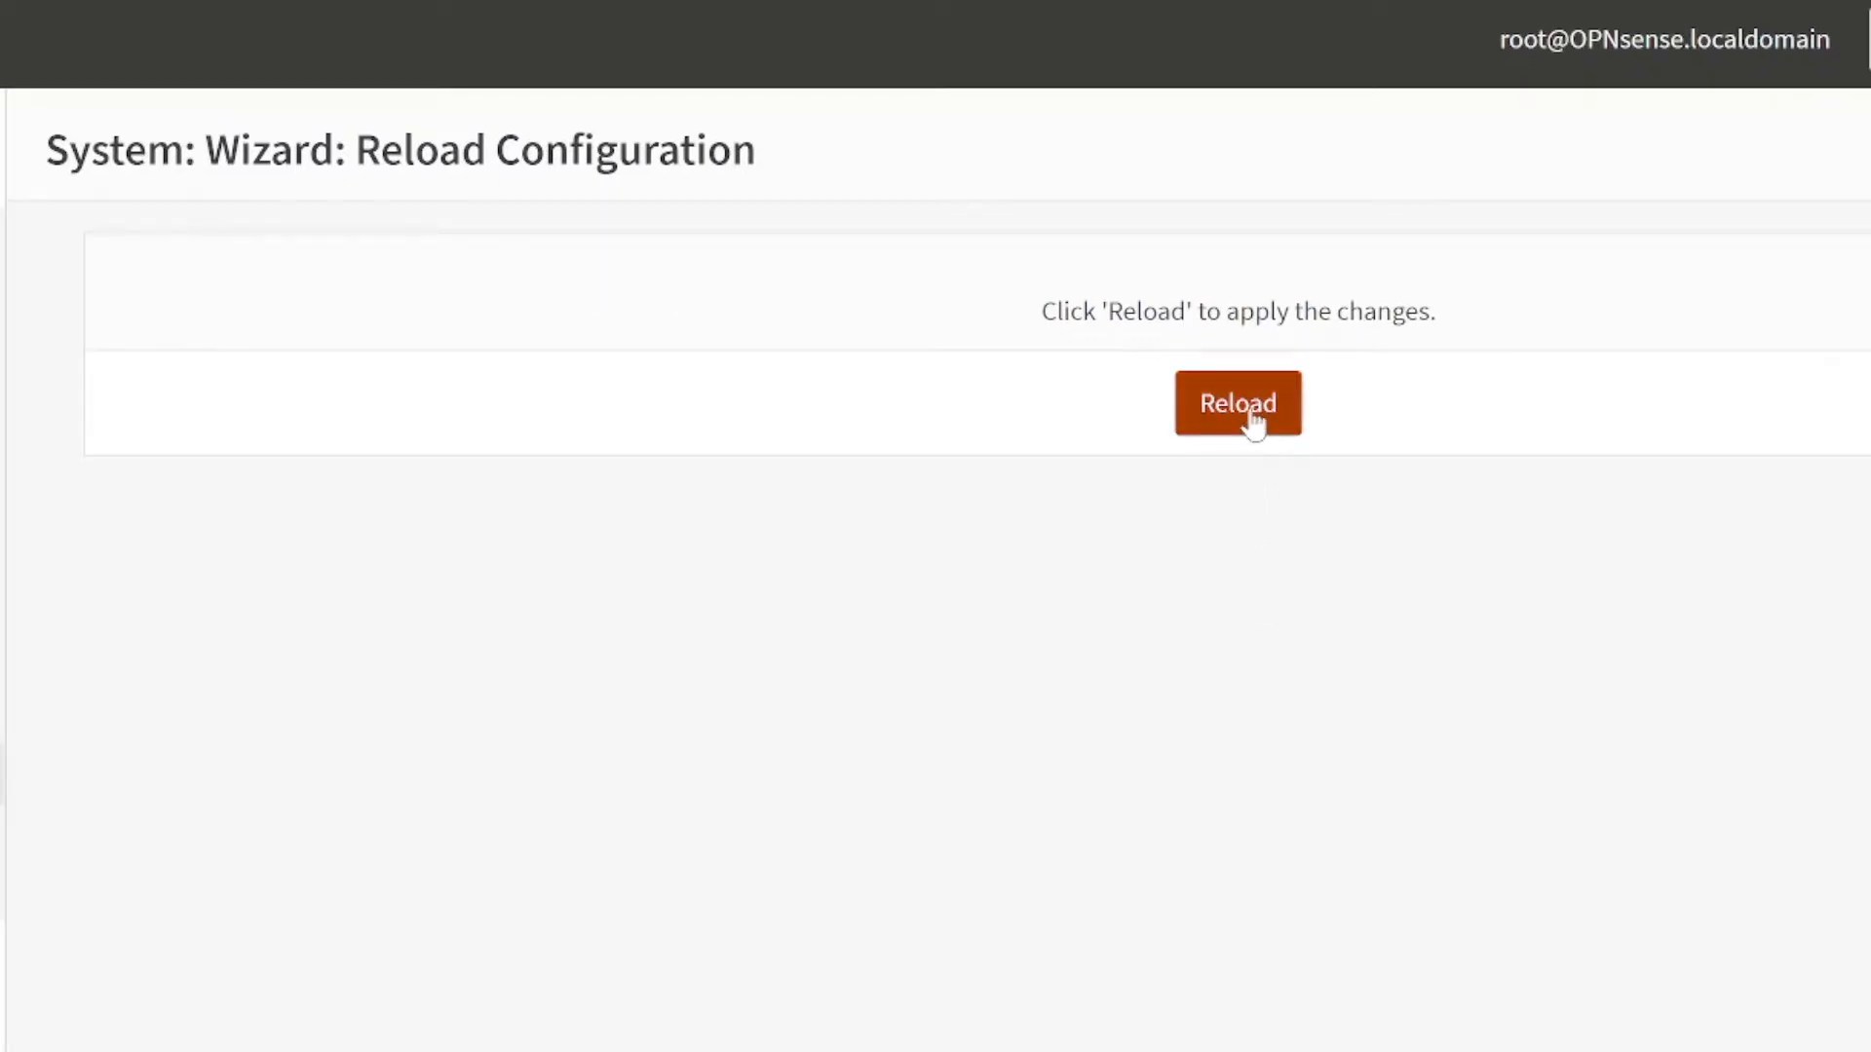
click(1252, 413)
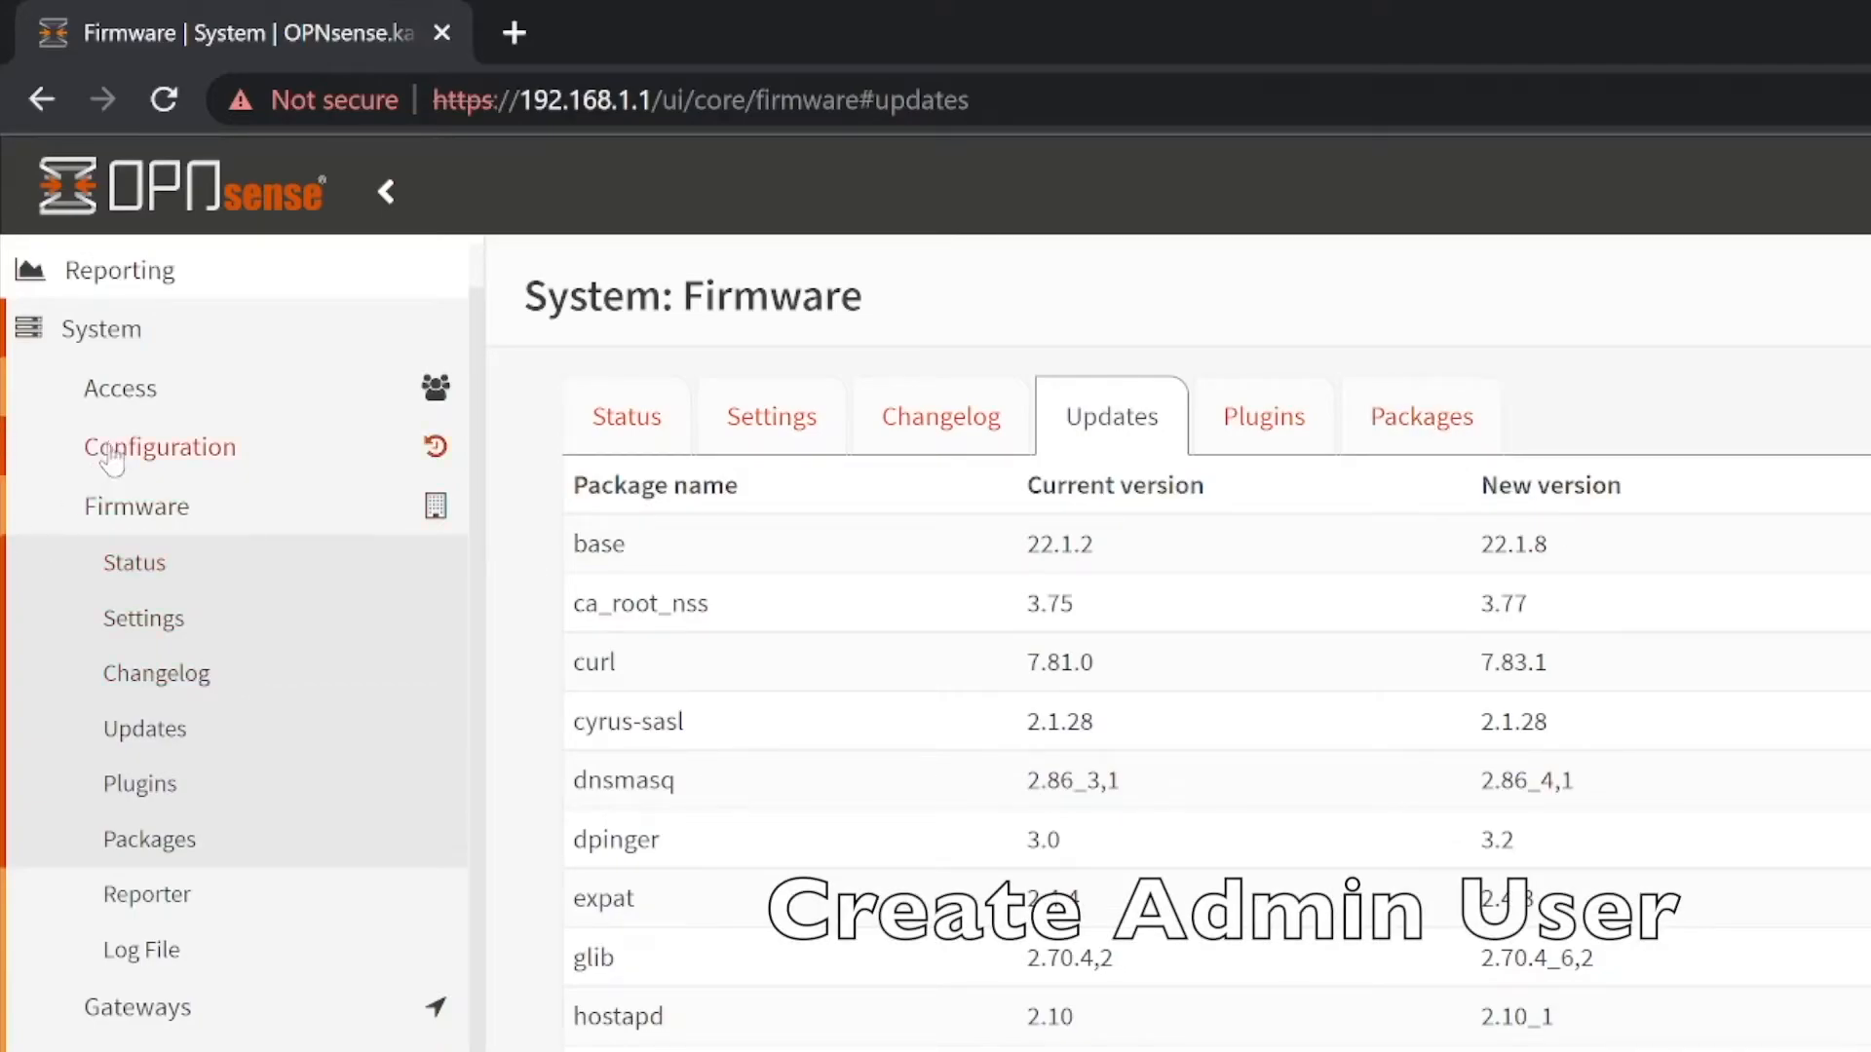
- Add a new user under System > Access > Users with a username and confirmed password
click(153, 399)
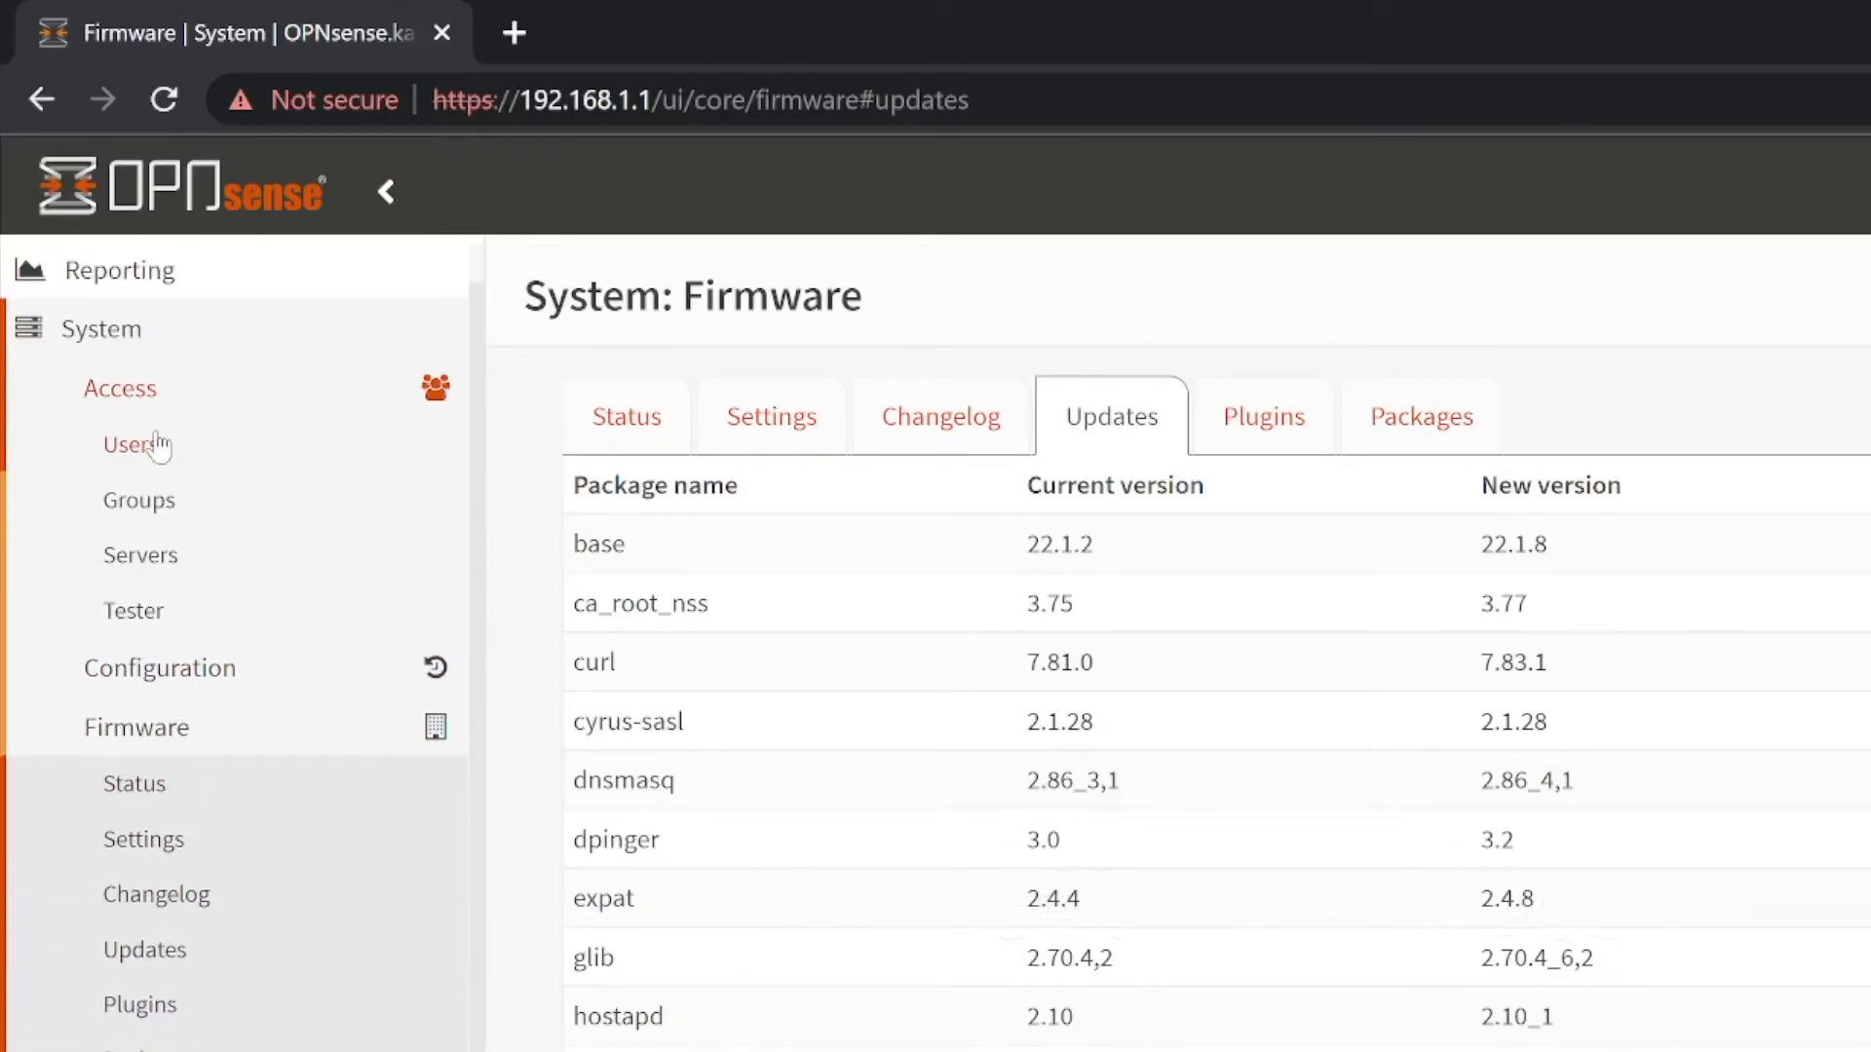
click(159, 445)
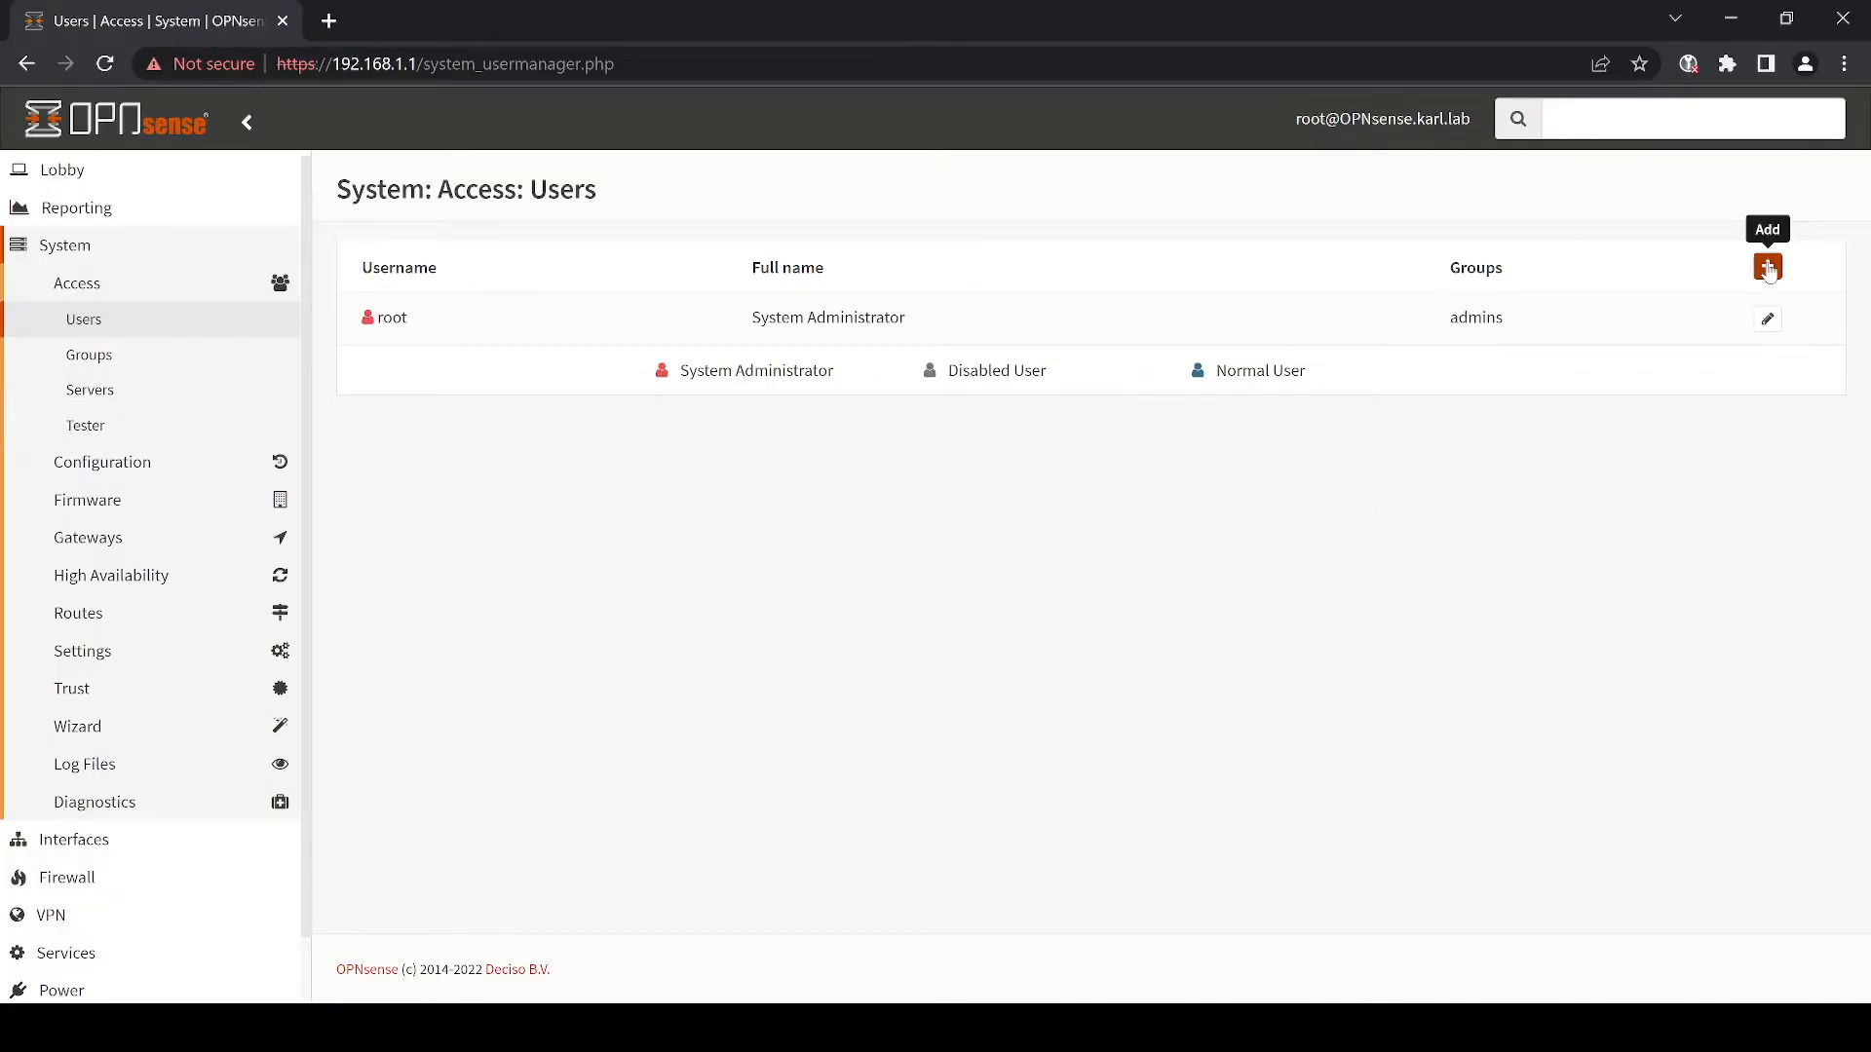
click(1768, 269)
text(karl)
key(Tab)
text(********)
key(Tab)
text(********)
- Give the user the /bin/csh login shell and membership in admins, then focus Authorized keys
scroll(671, 656, down, 5)
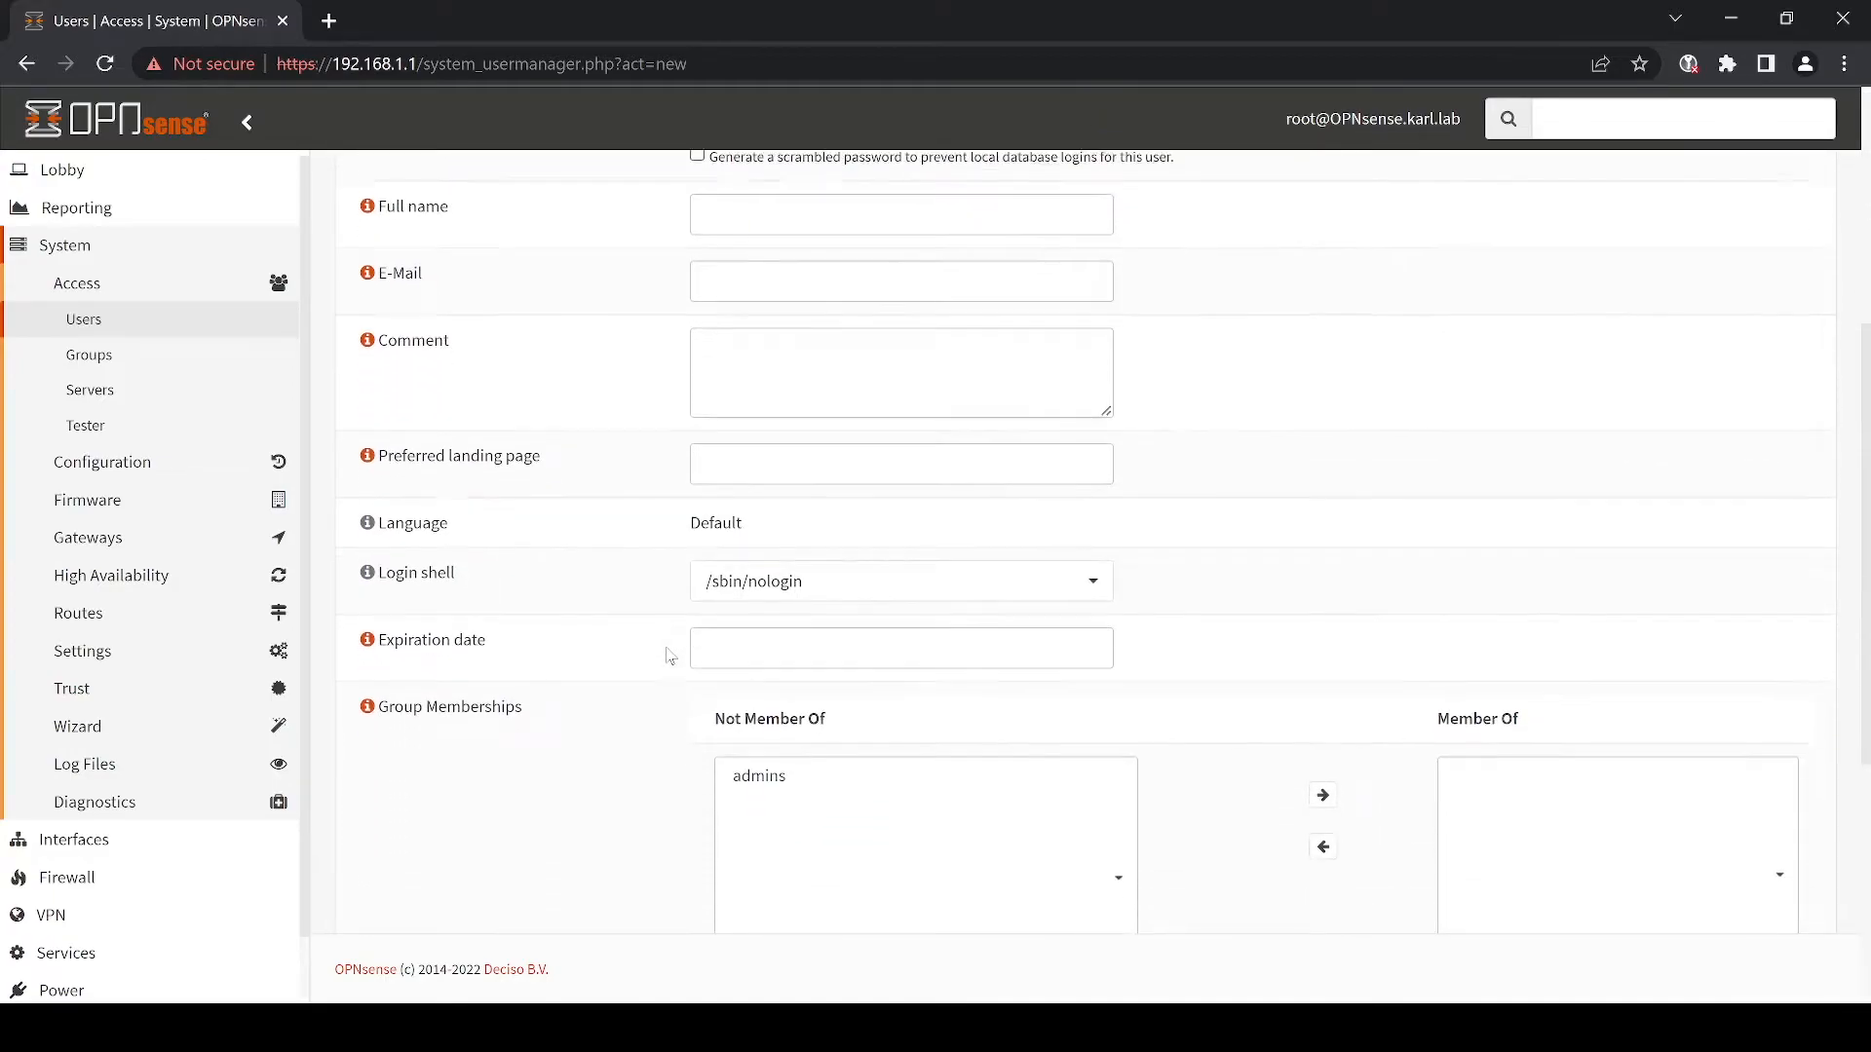
click(865, 560)
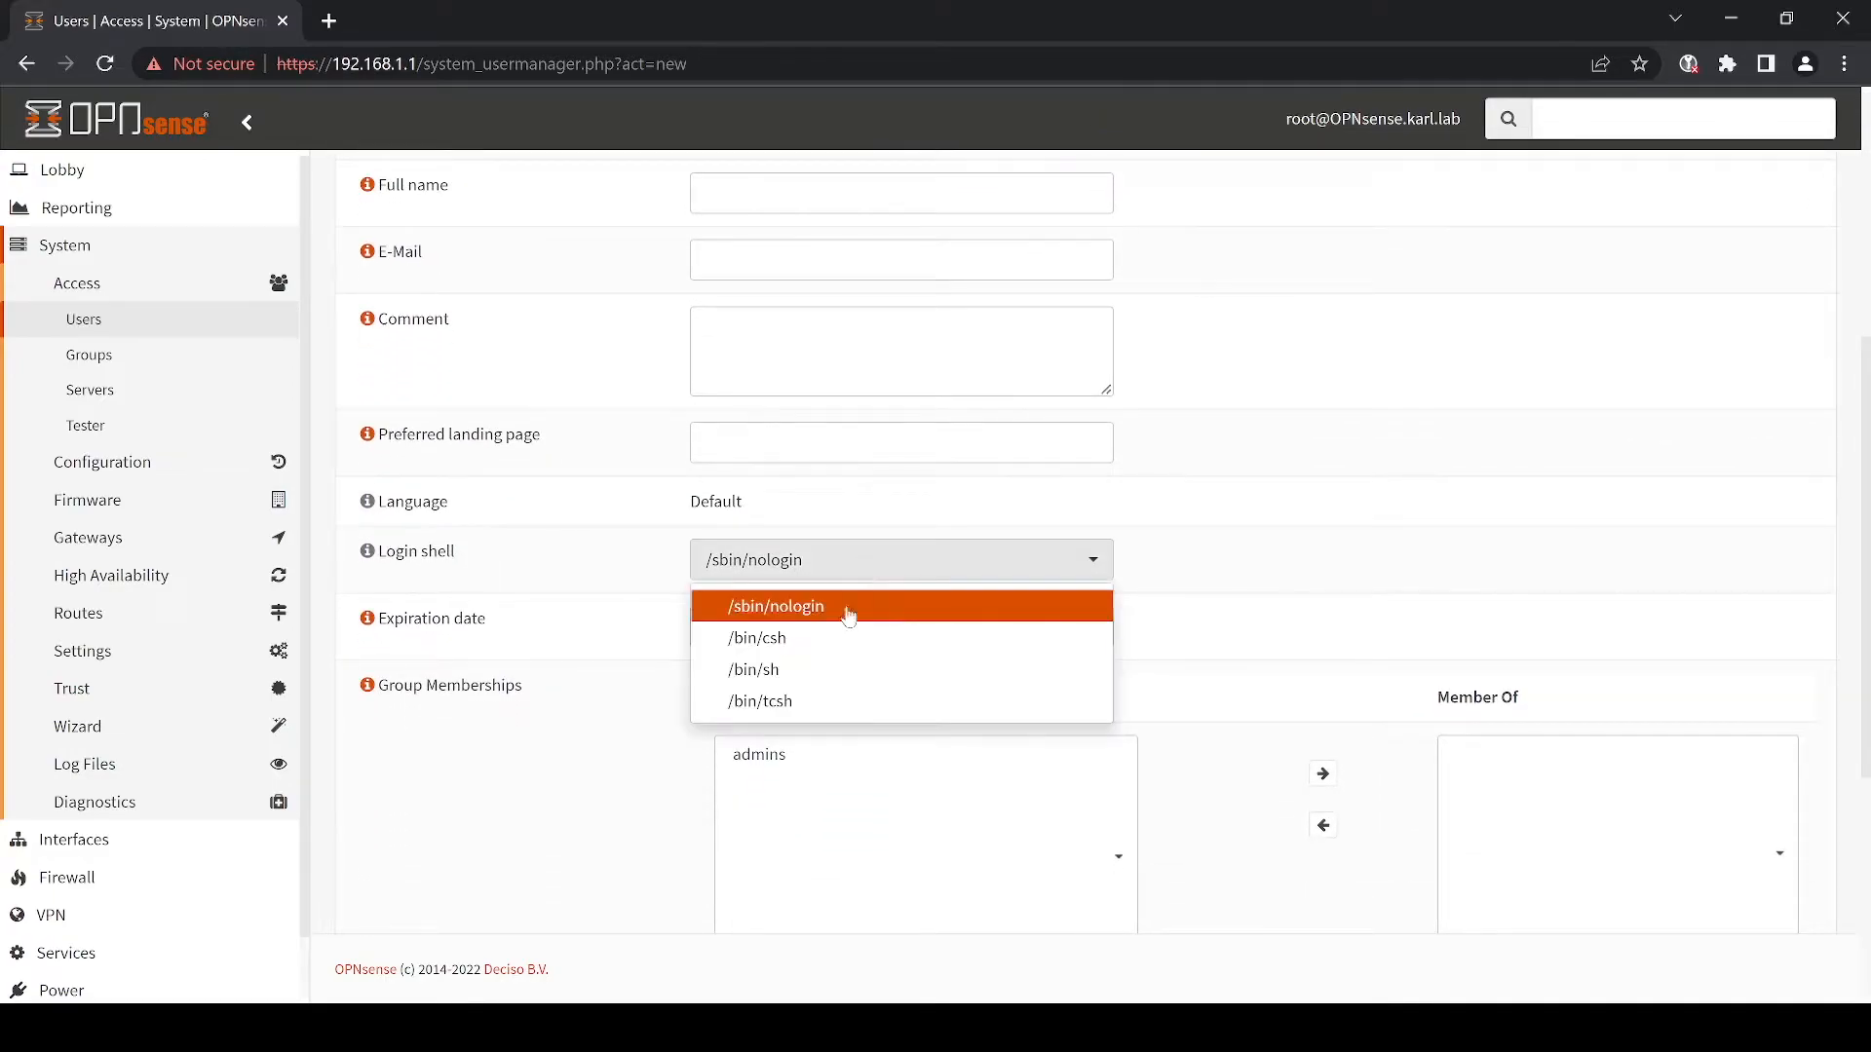
click(837, 639)
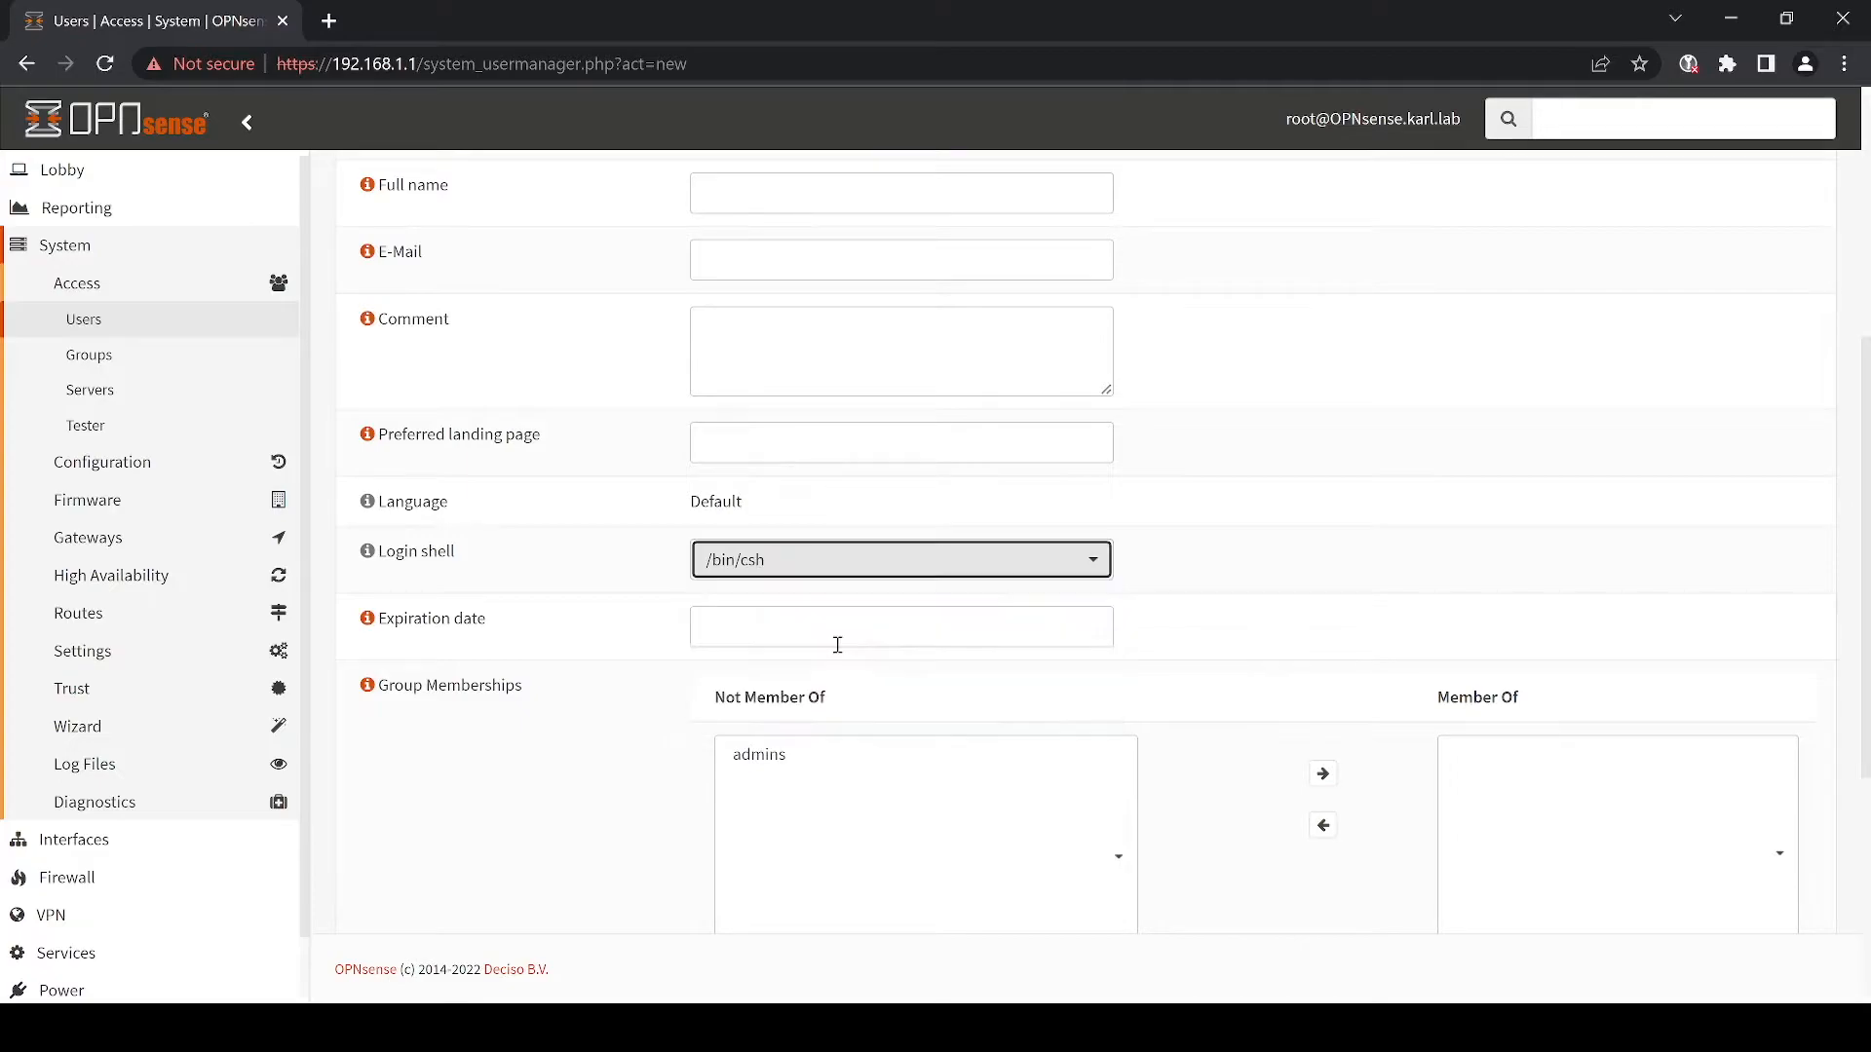
click(791, 770)
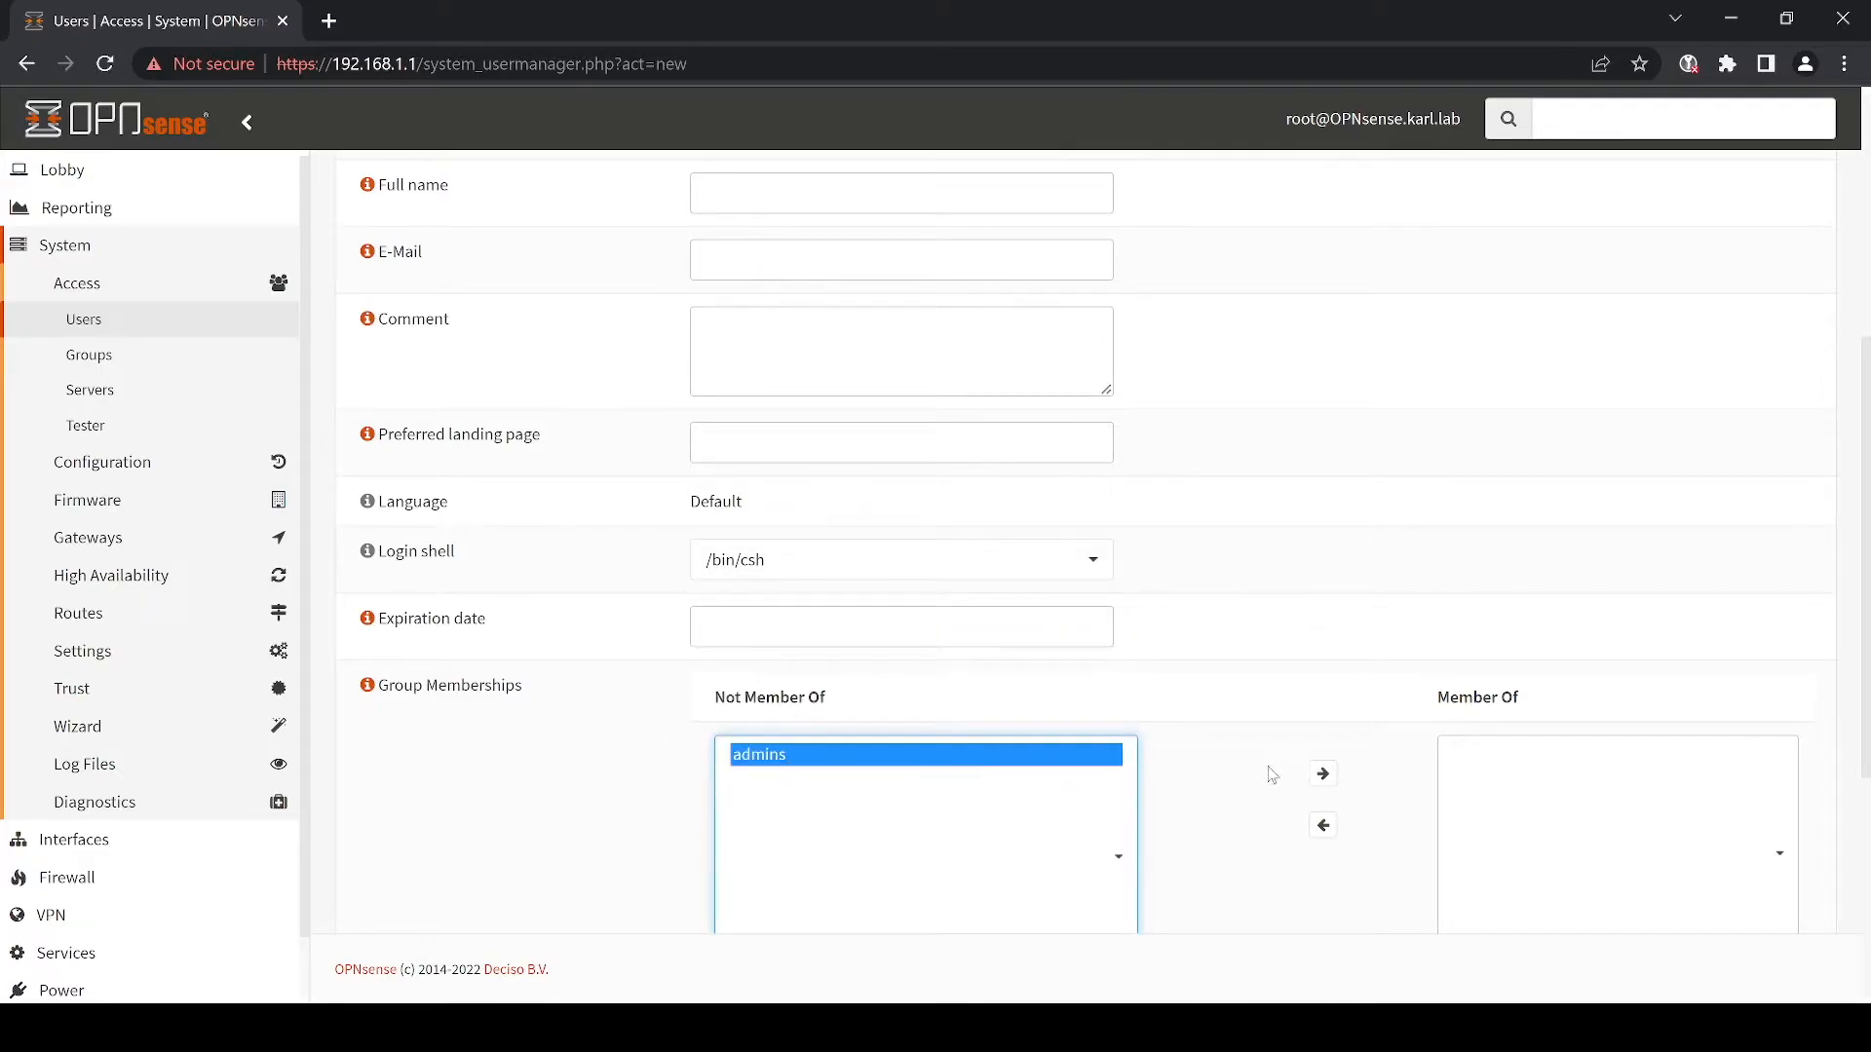
click(1322, 776)
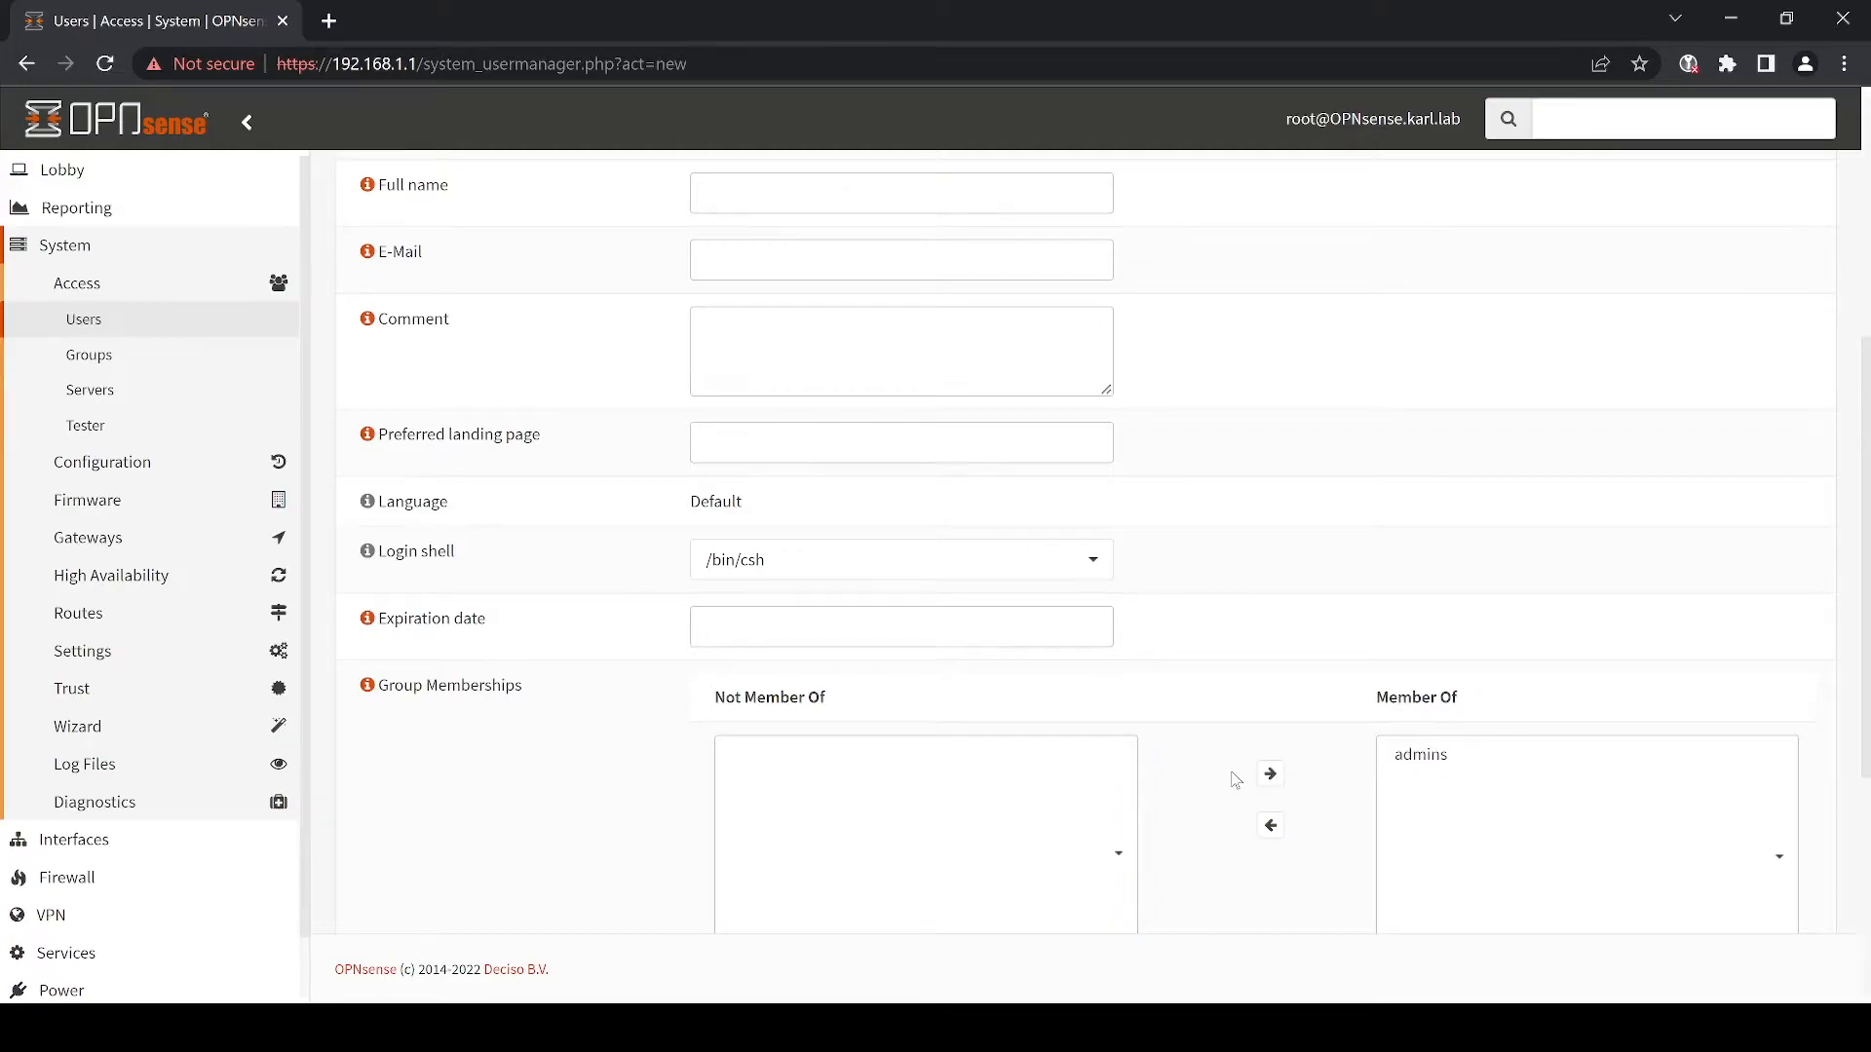
scroll(1235, 780, down, 2)
scroll(1236, 781, down, 1)
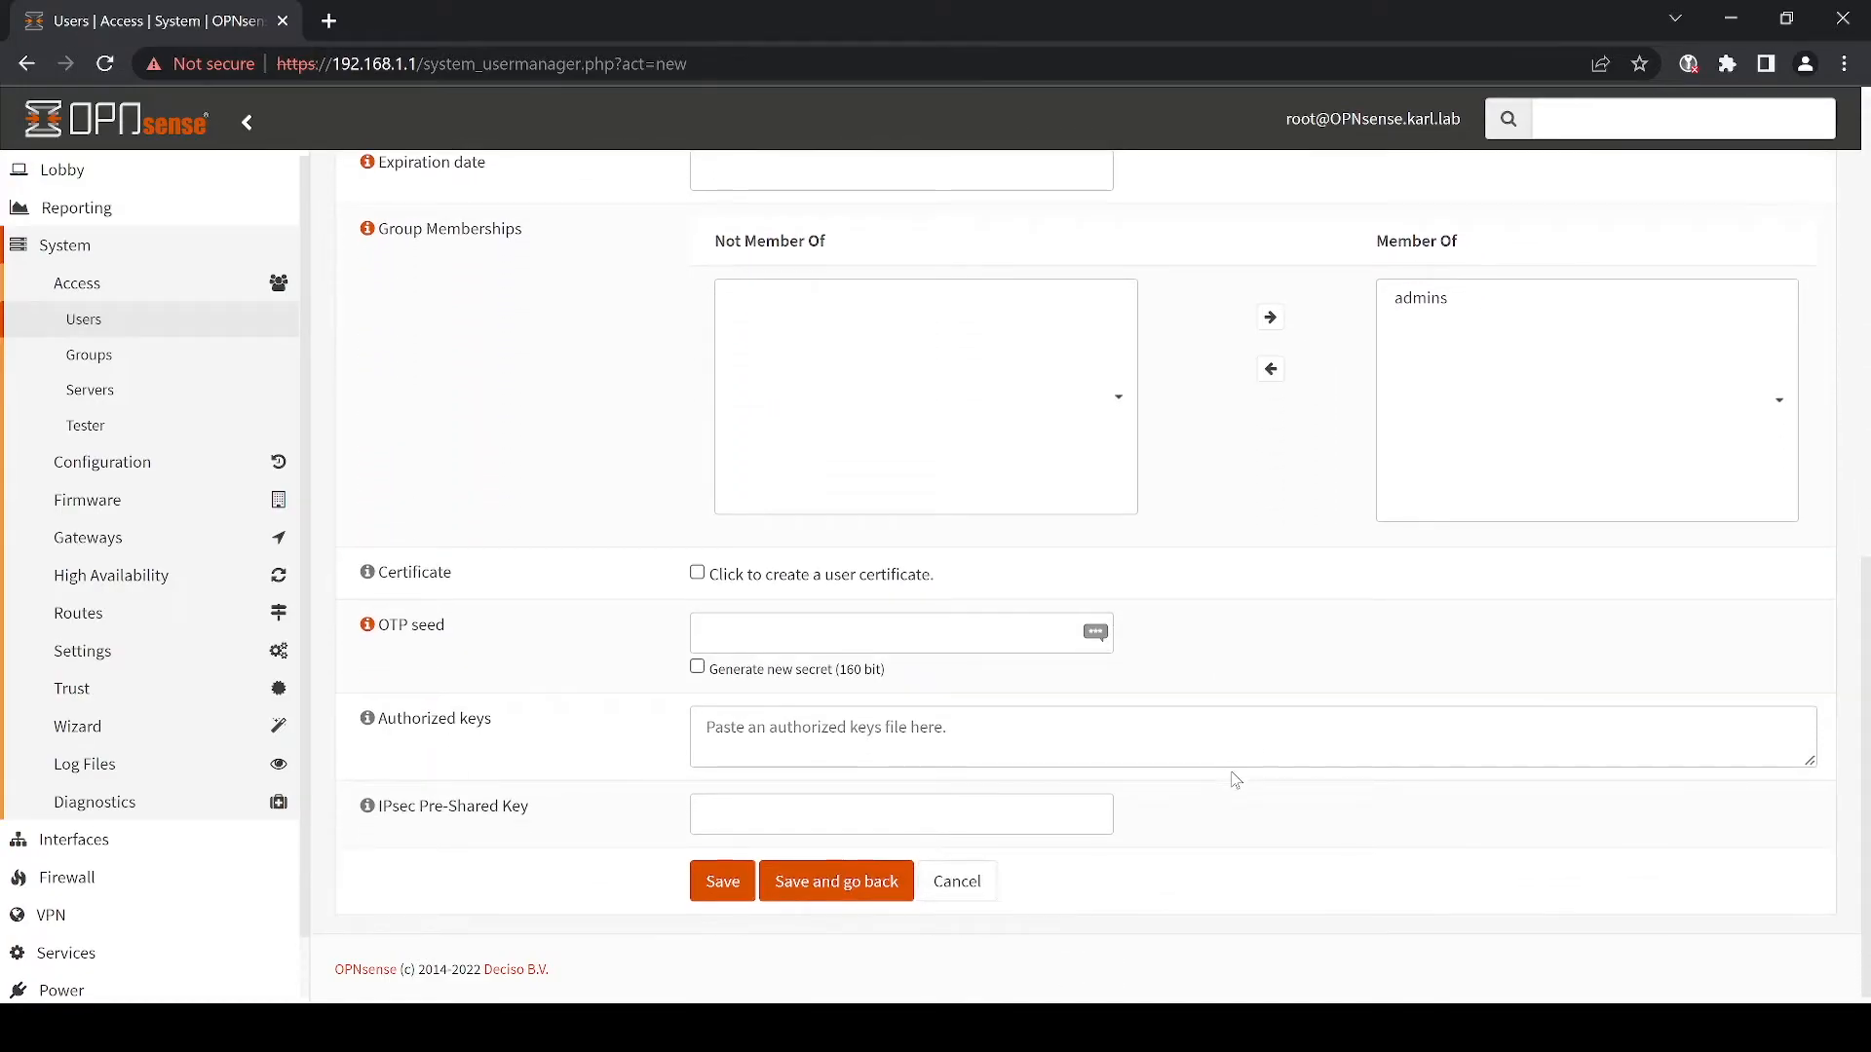
click(924, 734)
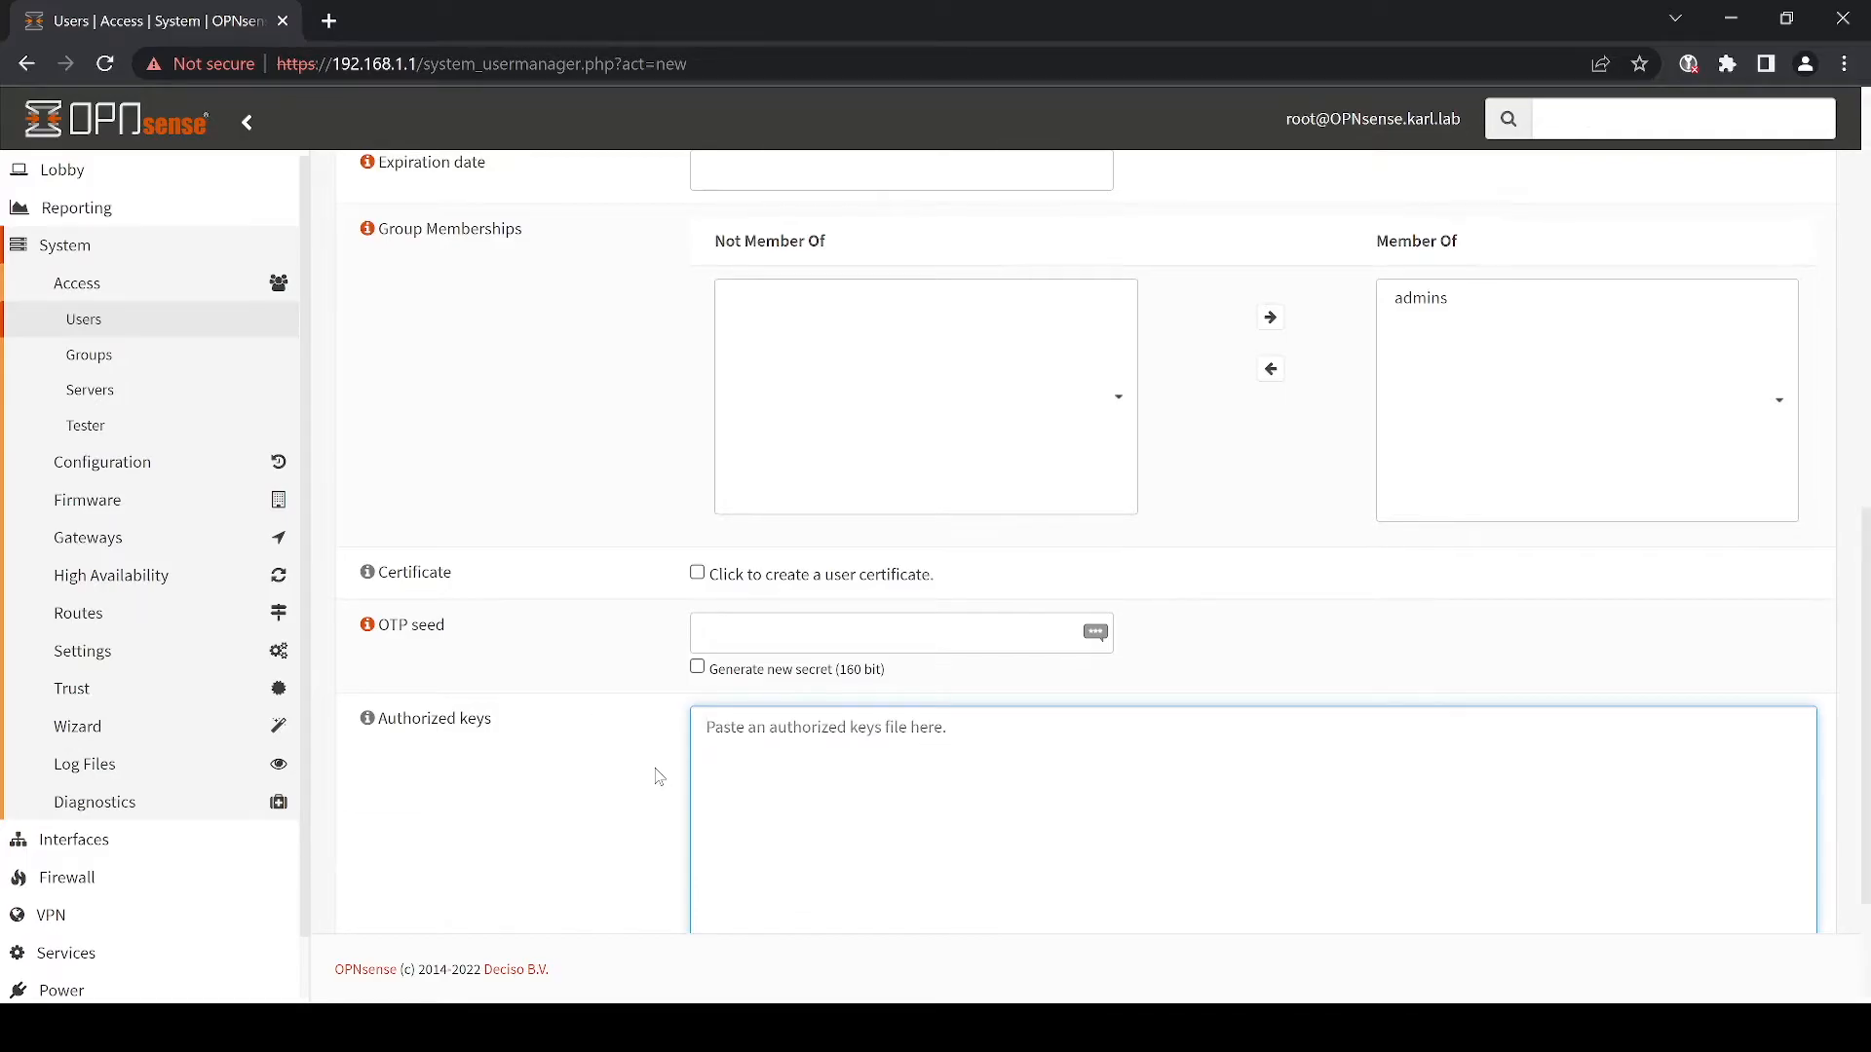
scroll(655, 776, down, 3)
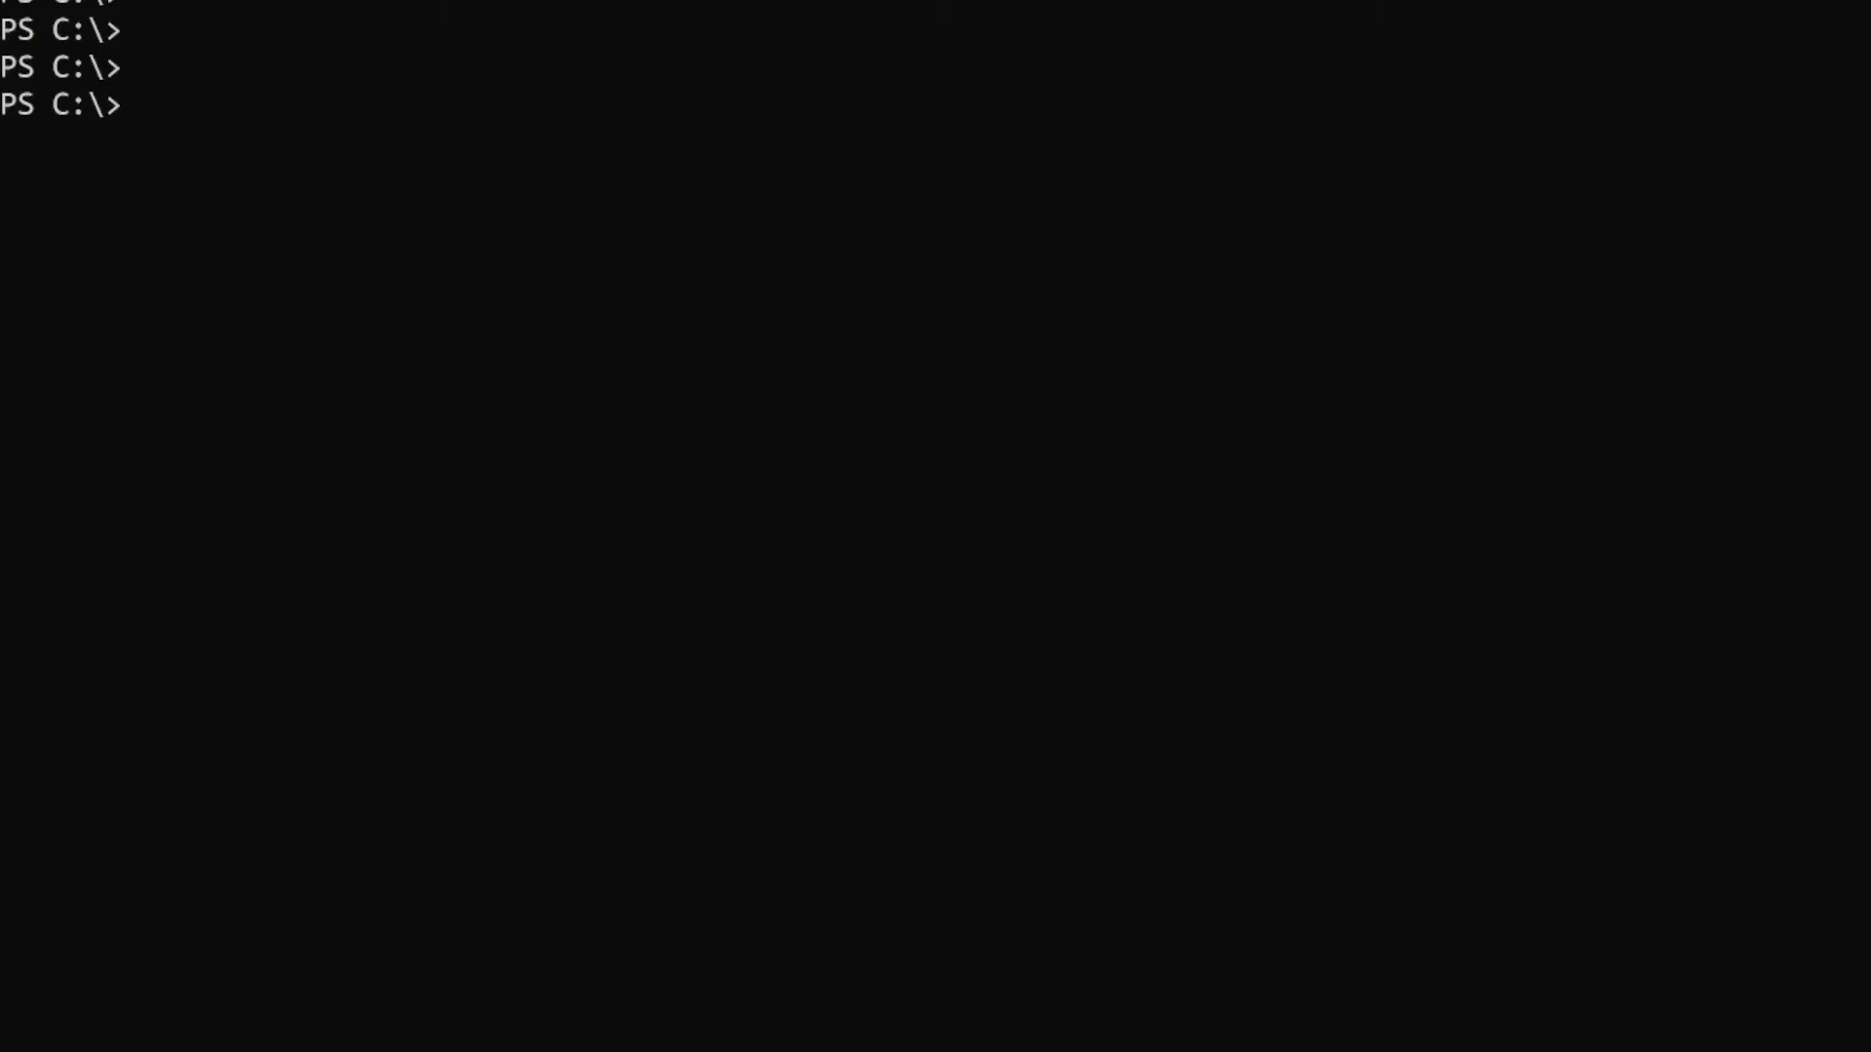
- Generate an RSA key pair with ssh-keygen.exe using the default location and passphrase prompts
text(ssh-keyge)
key(Tab)
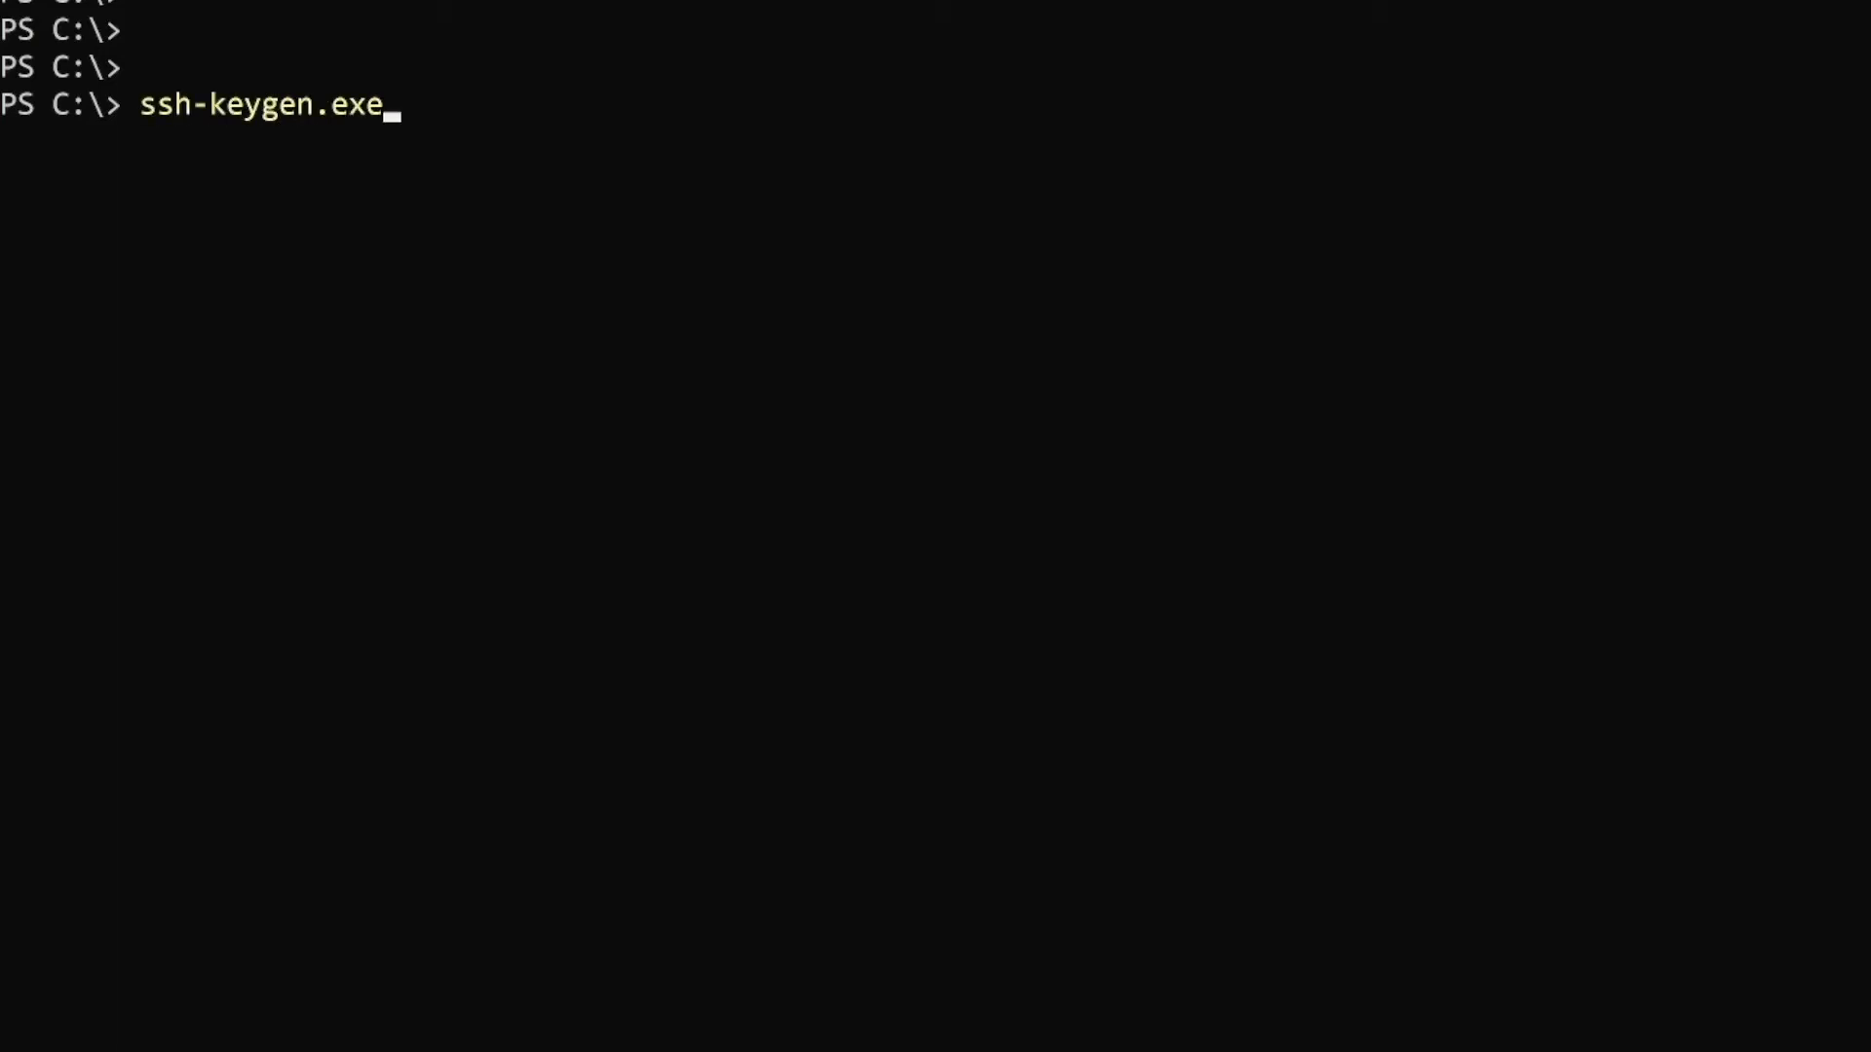
key(Return)
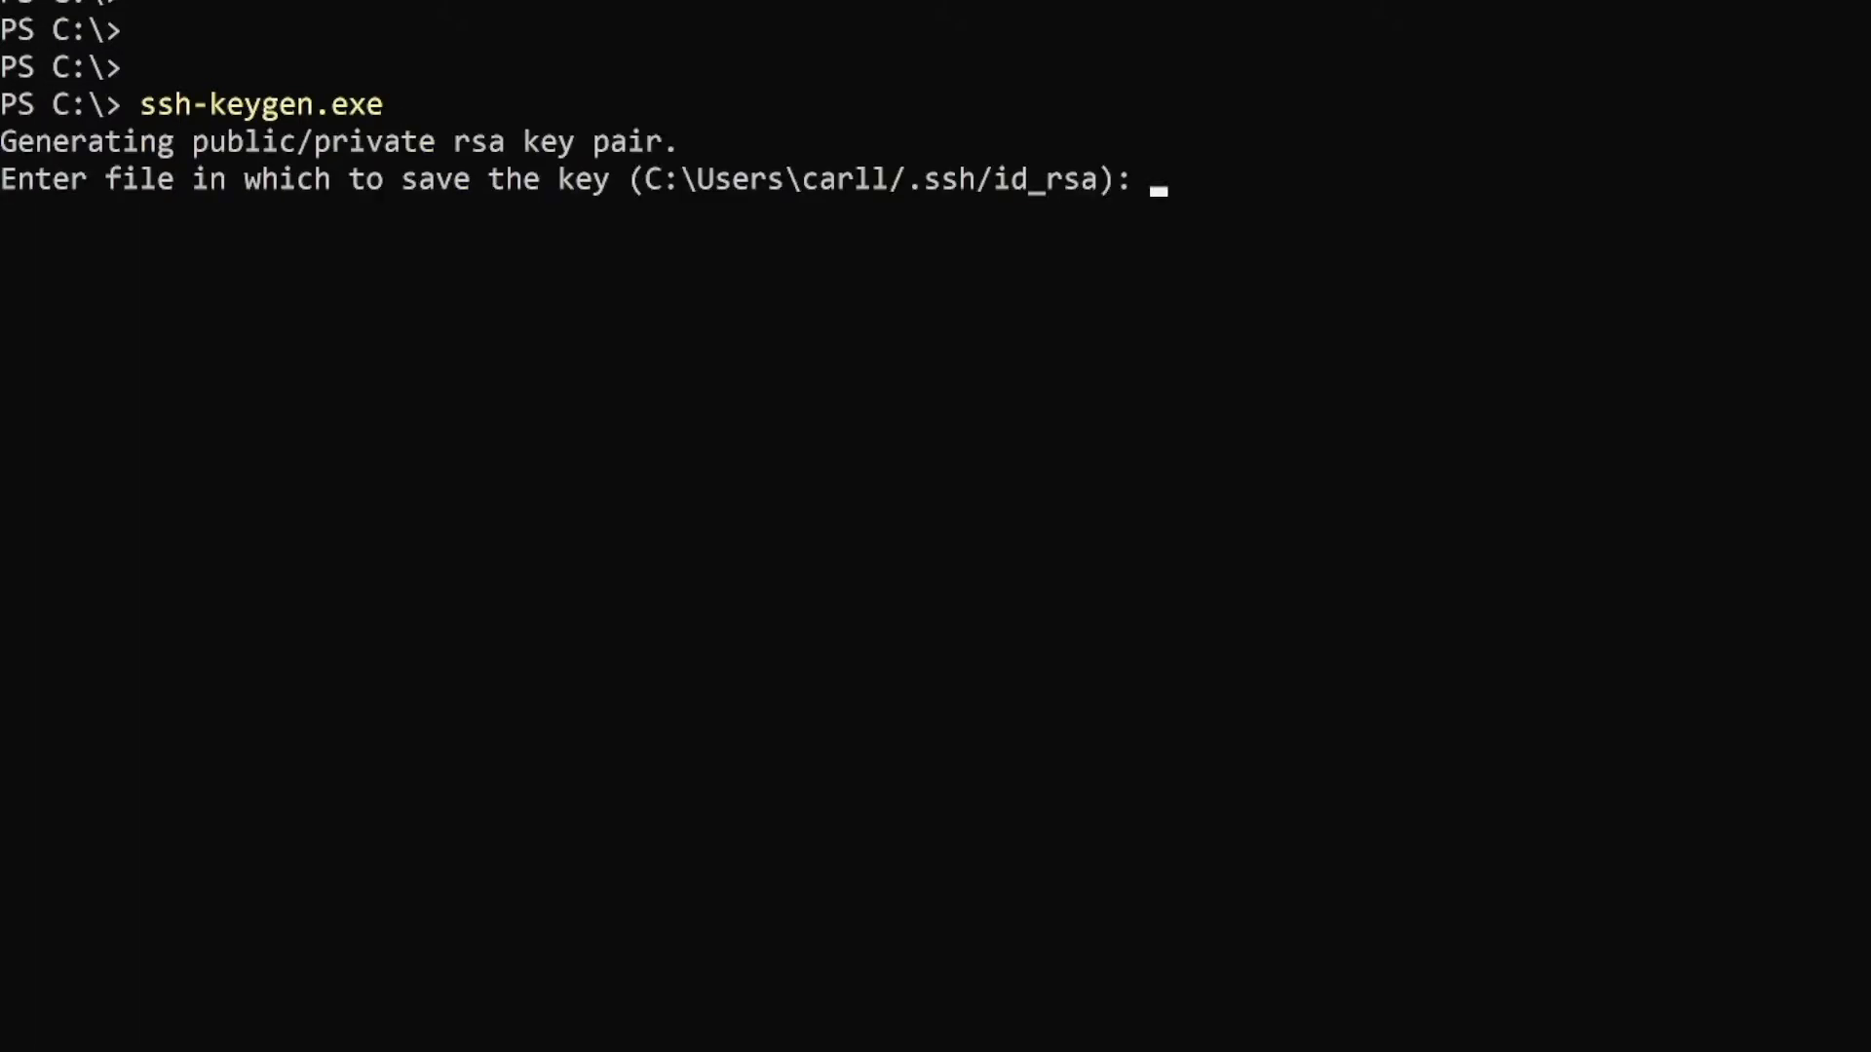
key(Return)
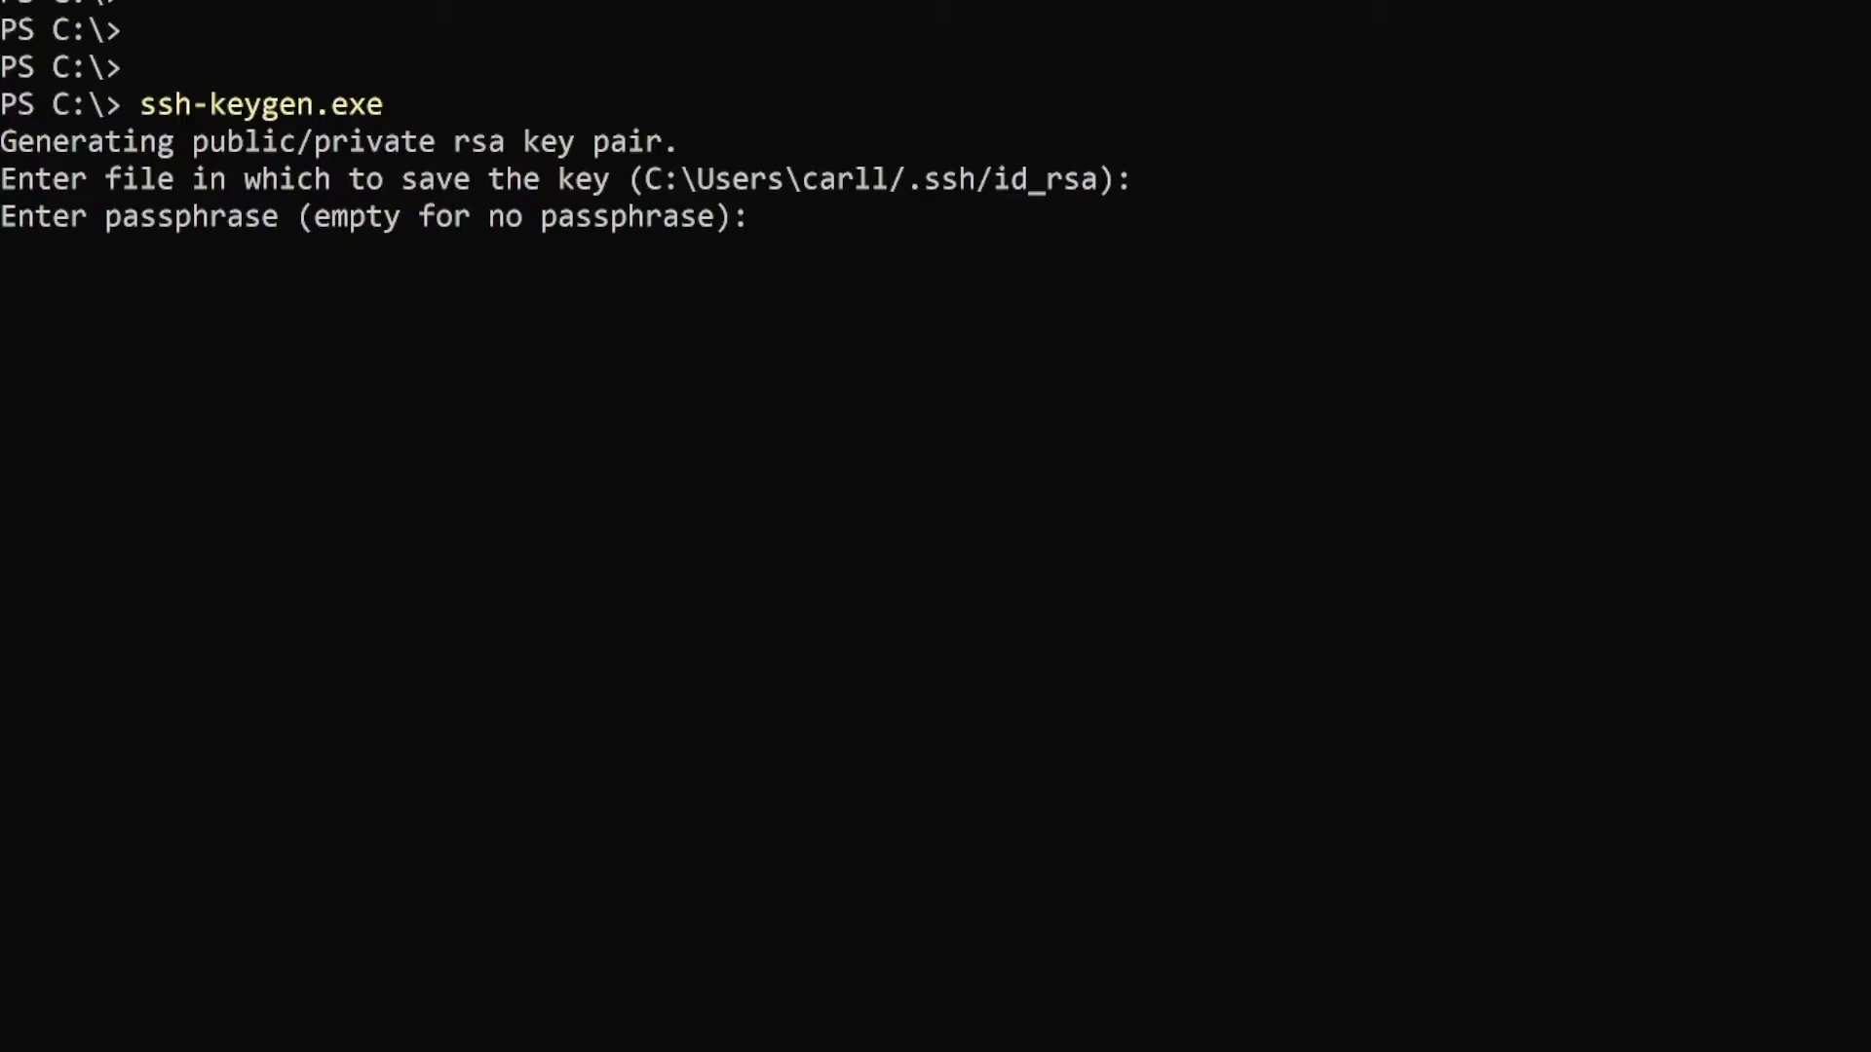
key(Return)
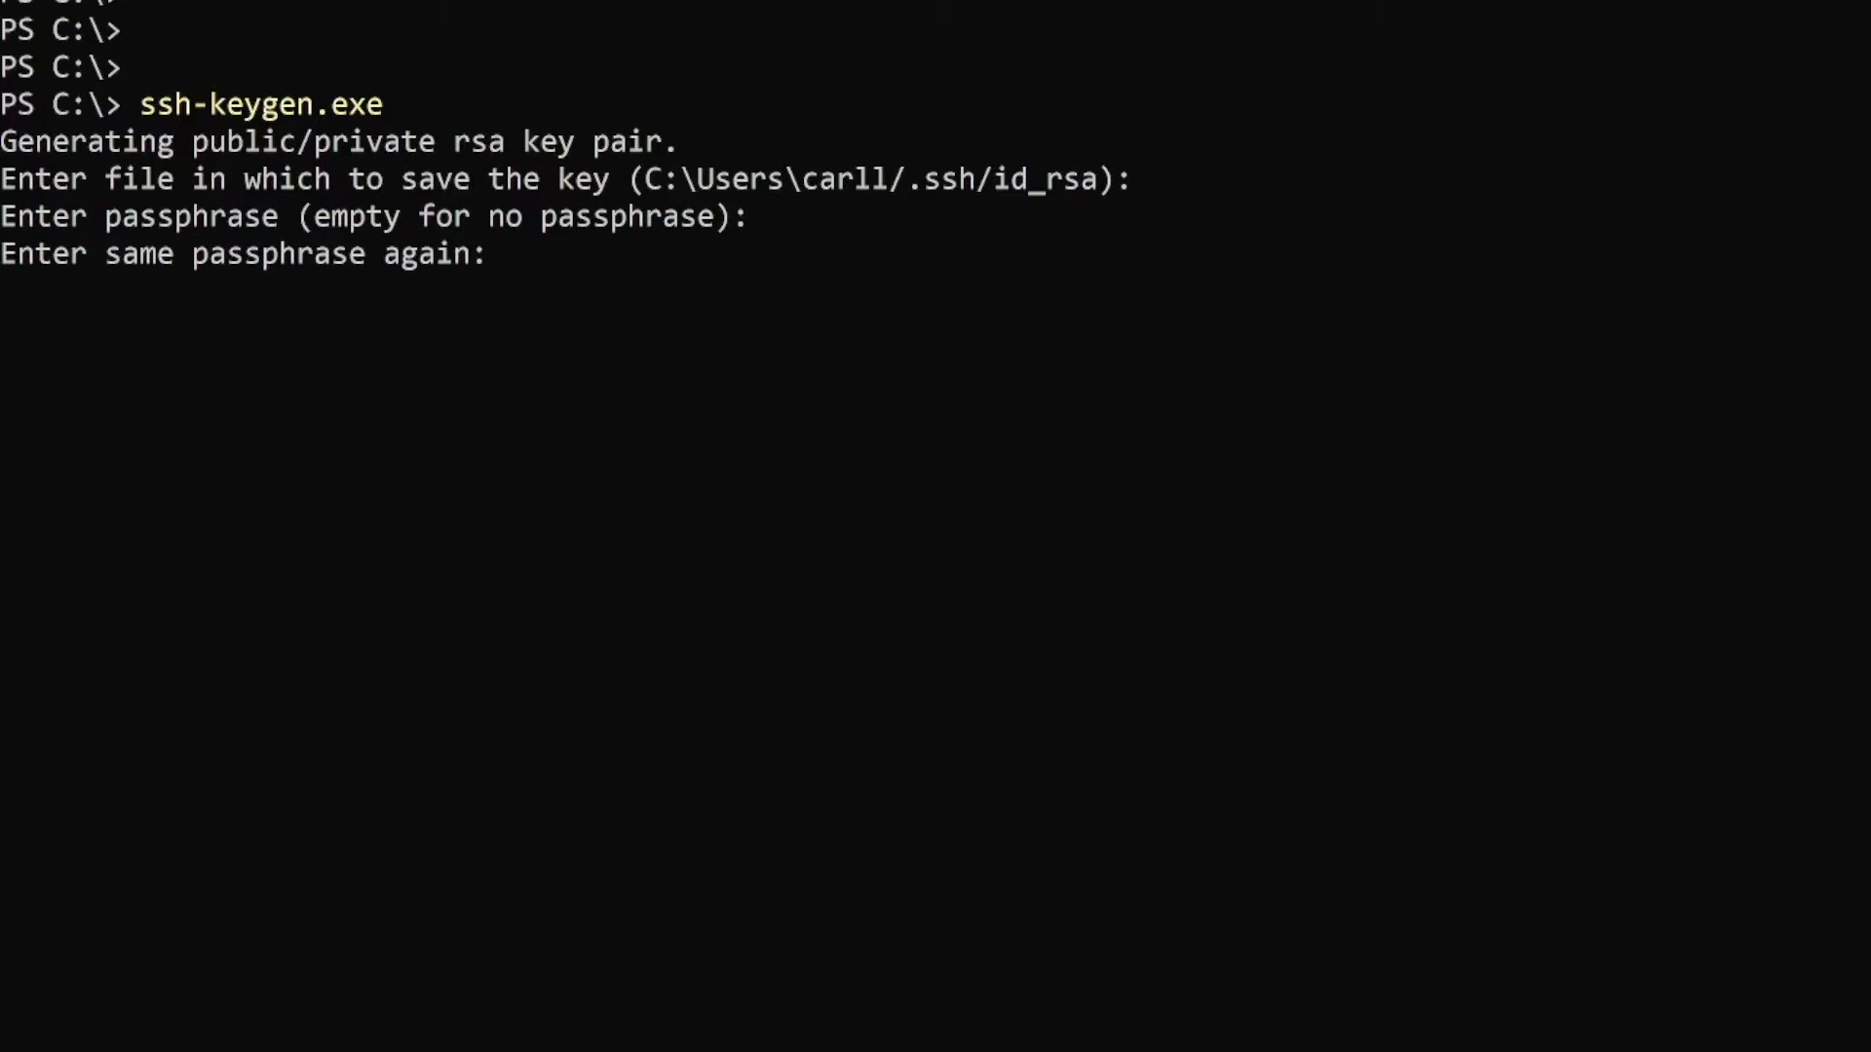
key(Return)
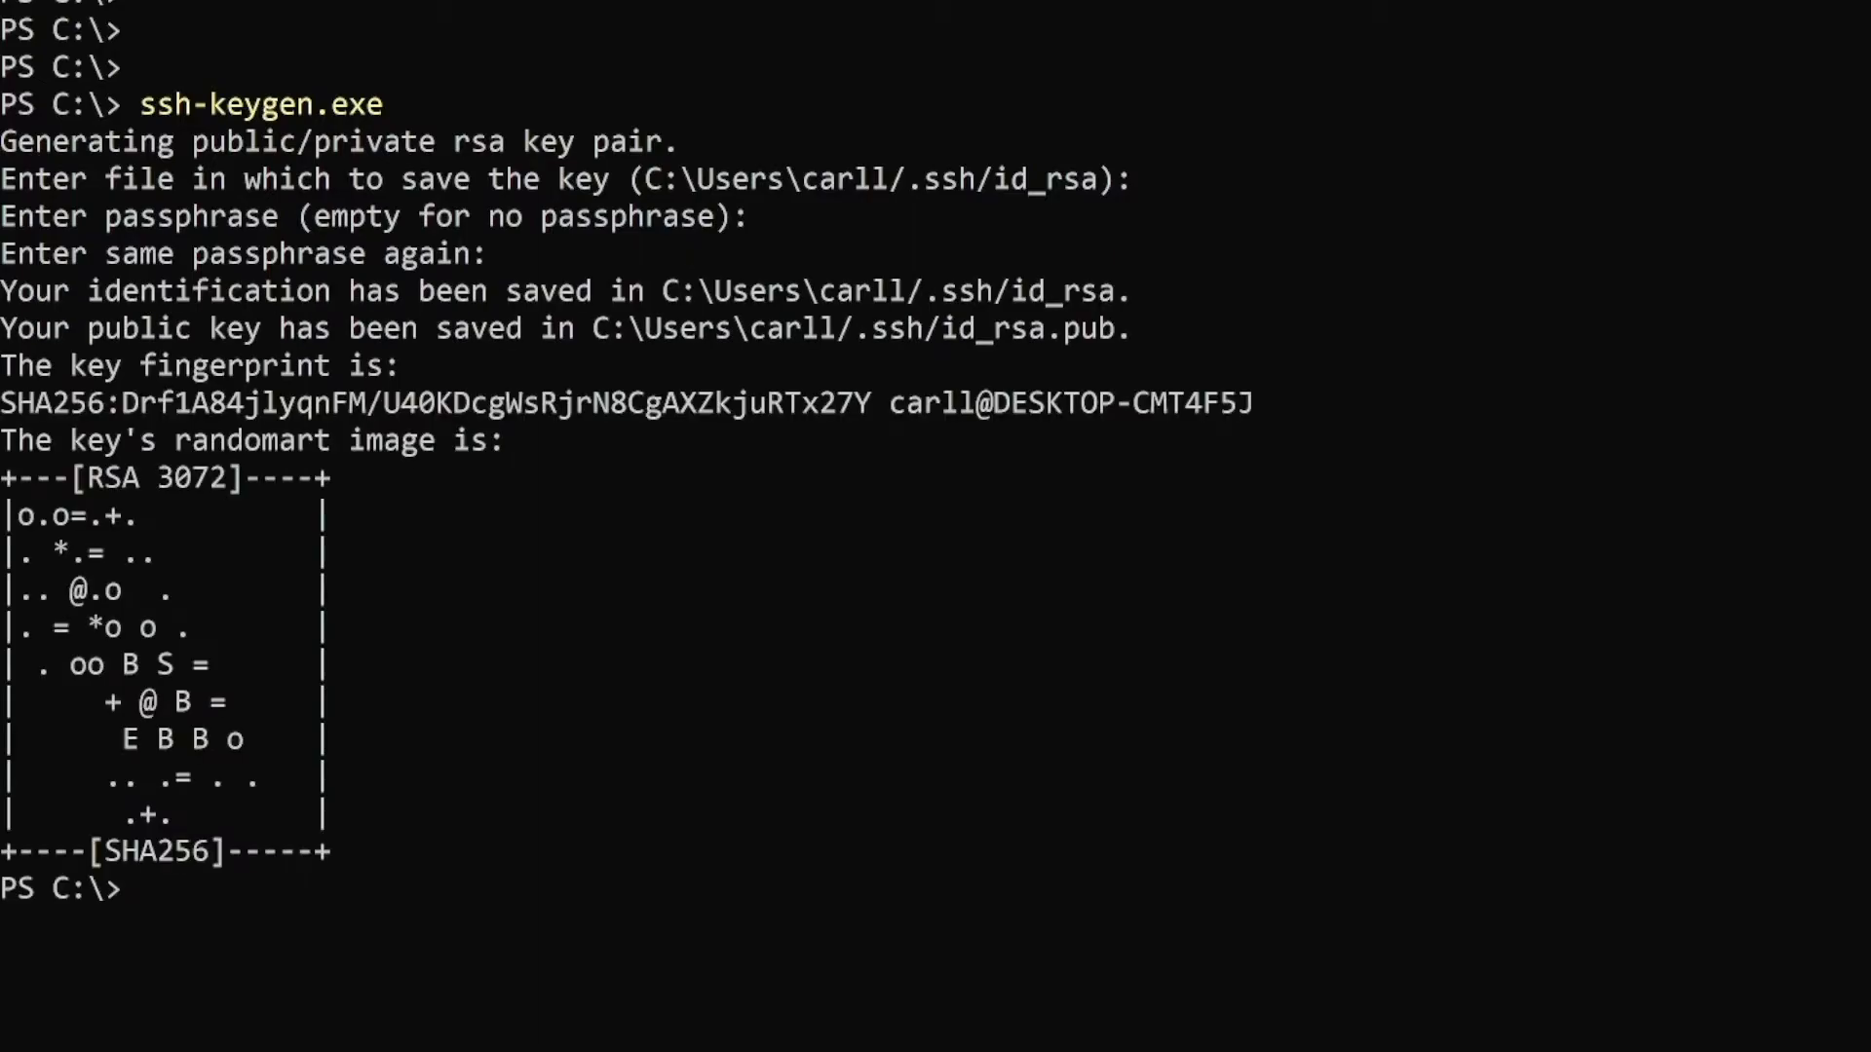
- Copy ~/.ssh/id_rsa.pub to the clipboard with Get-Content piped to Set-Clipboard
text(get-conte)
key(Tab)
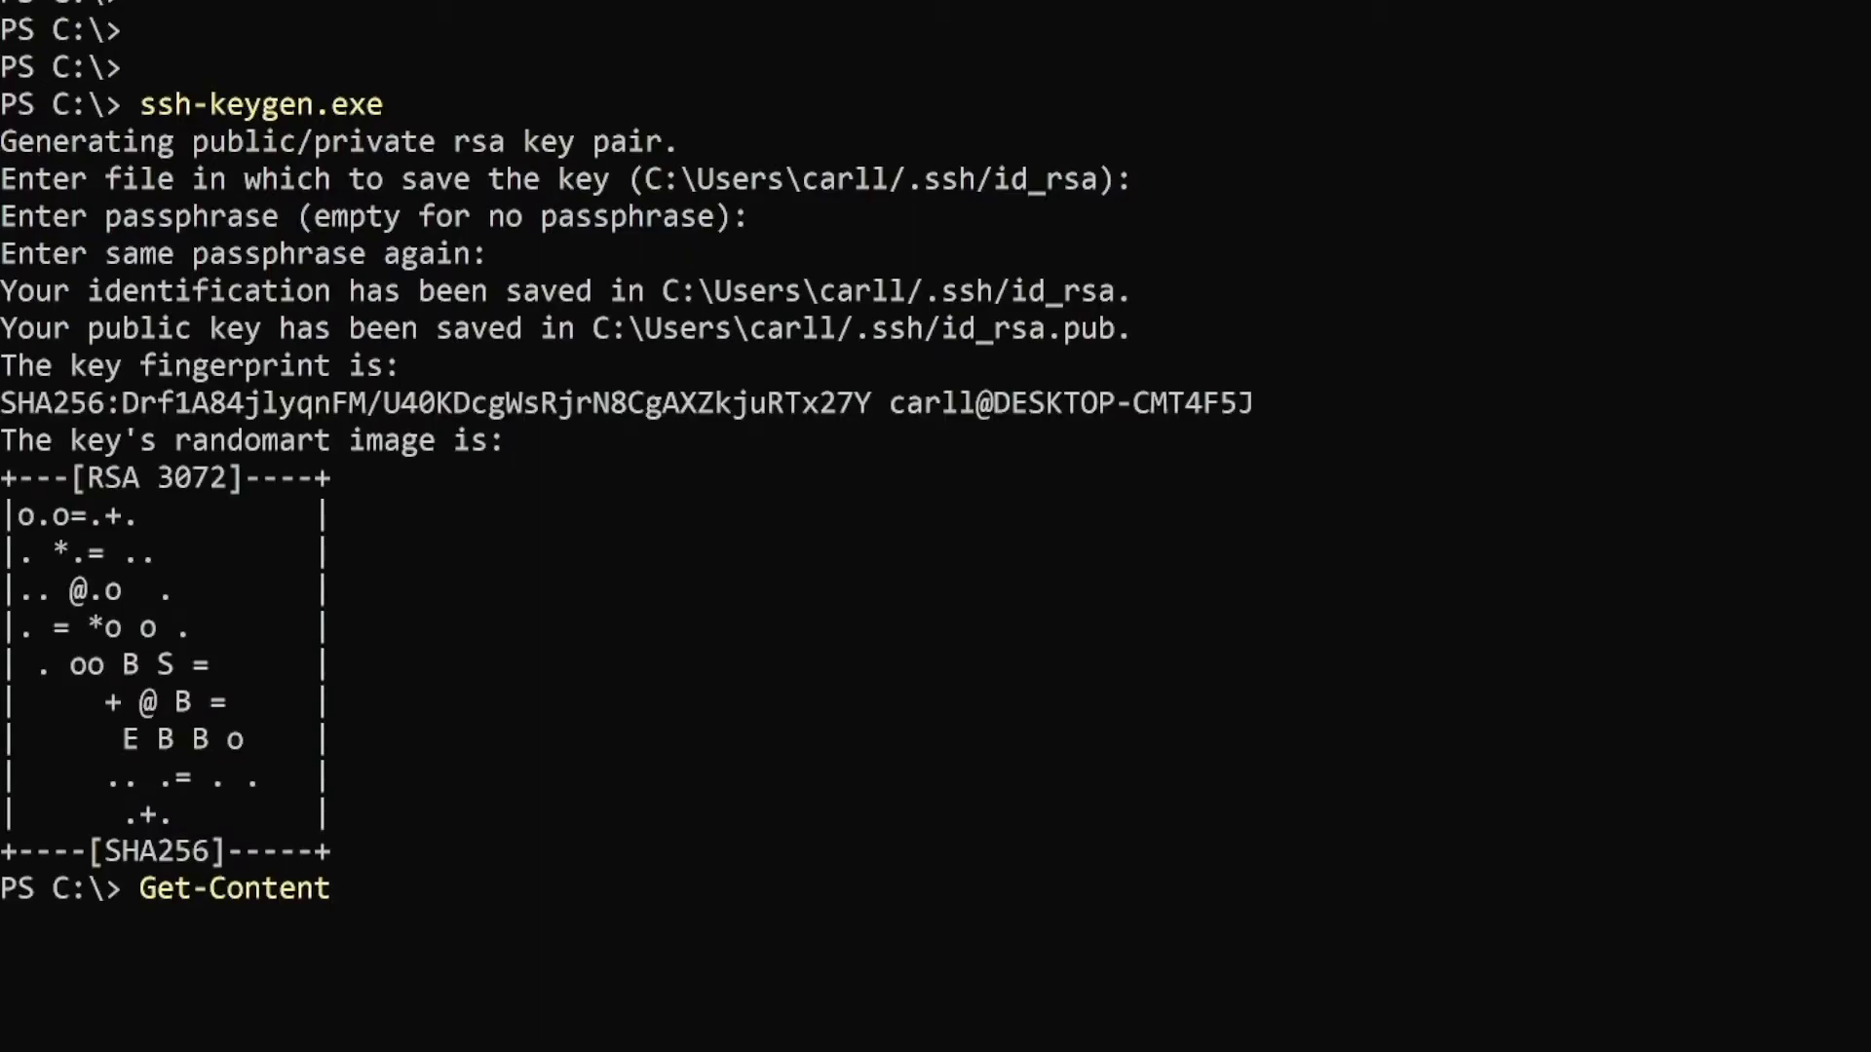
text(~/.ssh/i)
key(Tab)
text(.pub | Set-clip)
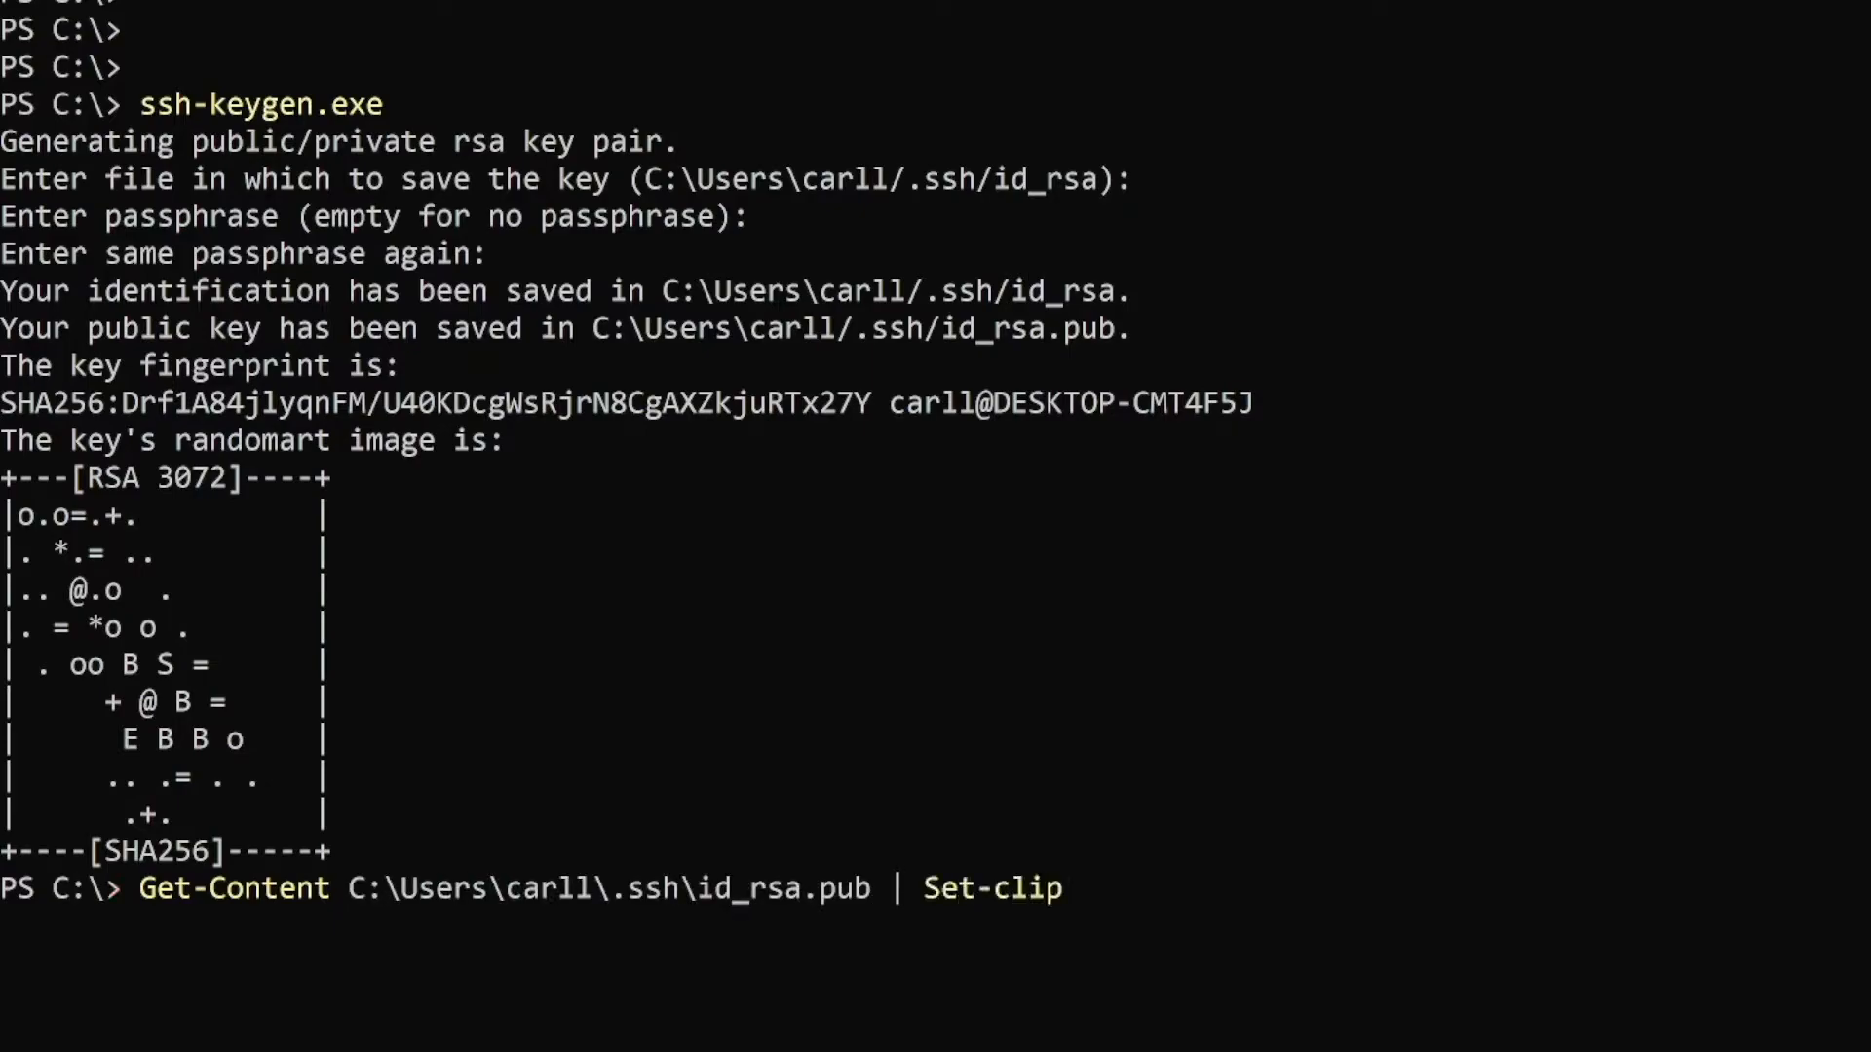
key(Tab)
key(Return)
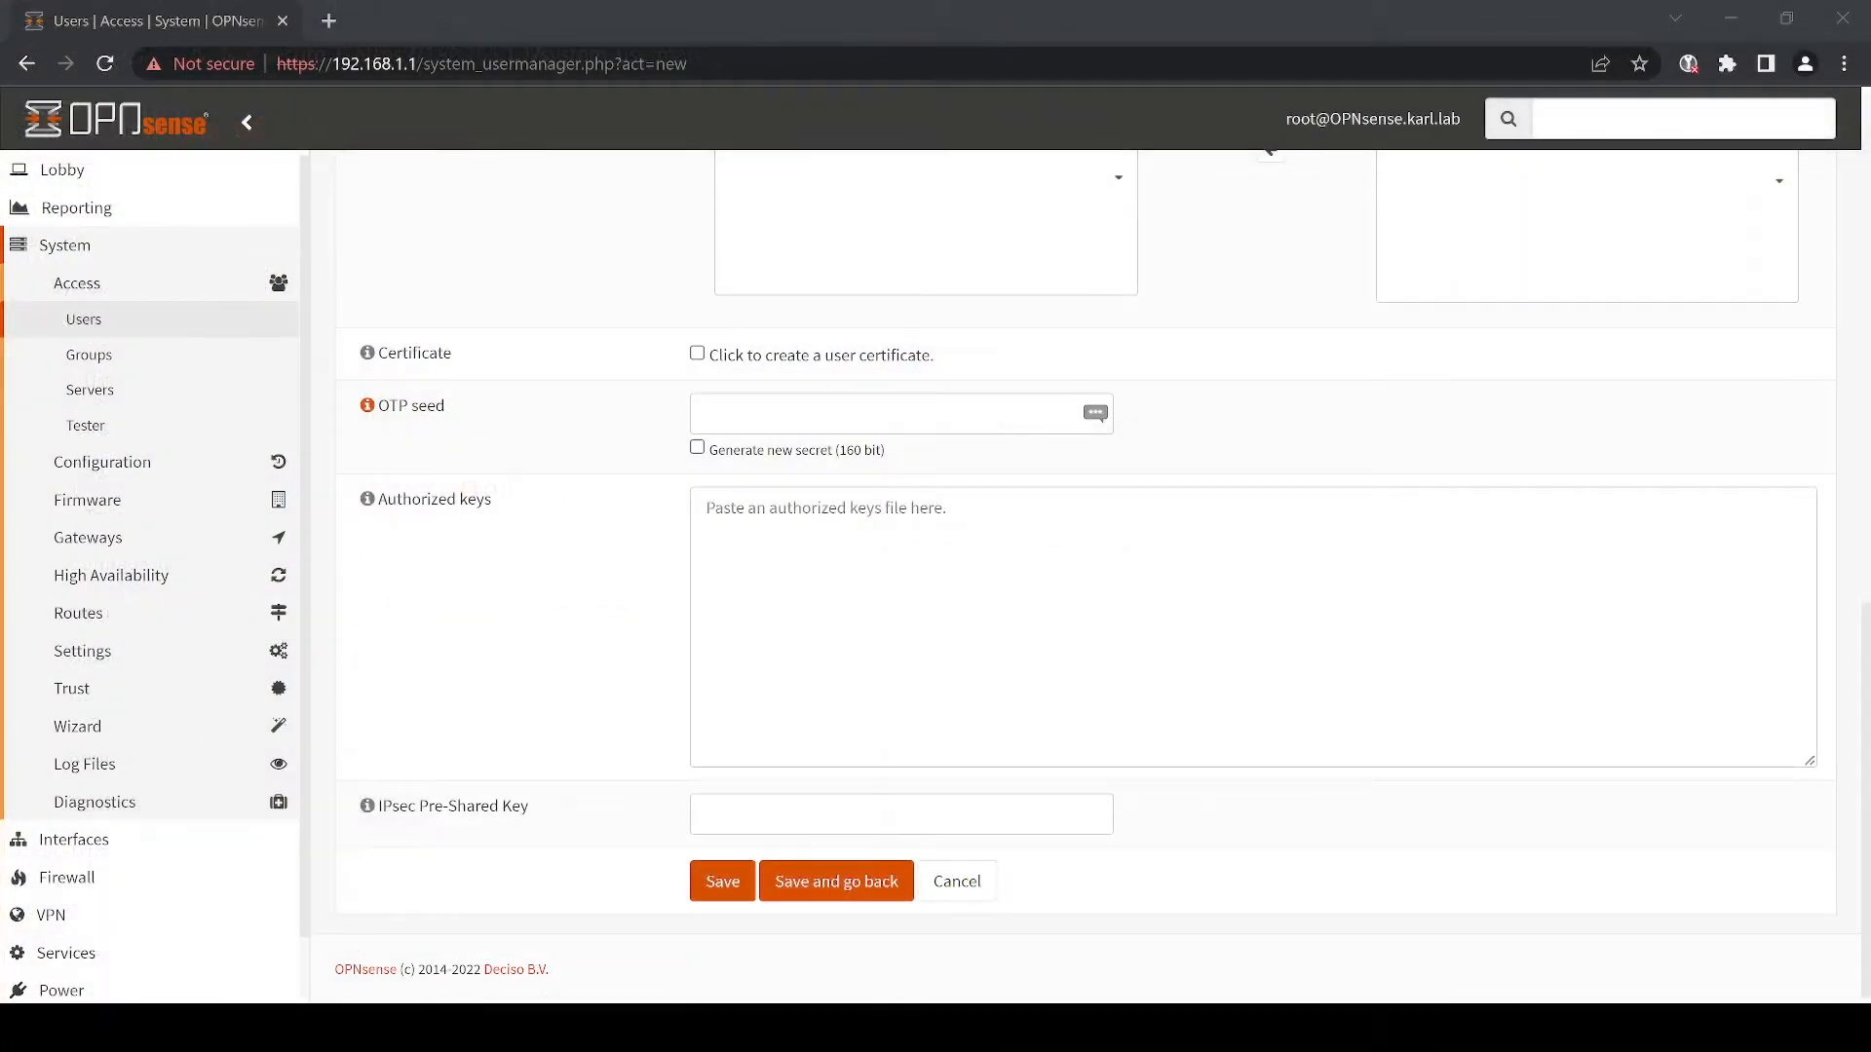
- Paste the public key into the user's Authorized keys field and save the user
click(773, 718)
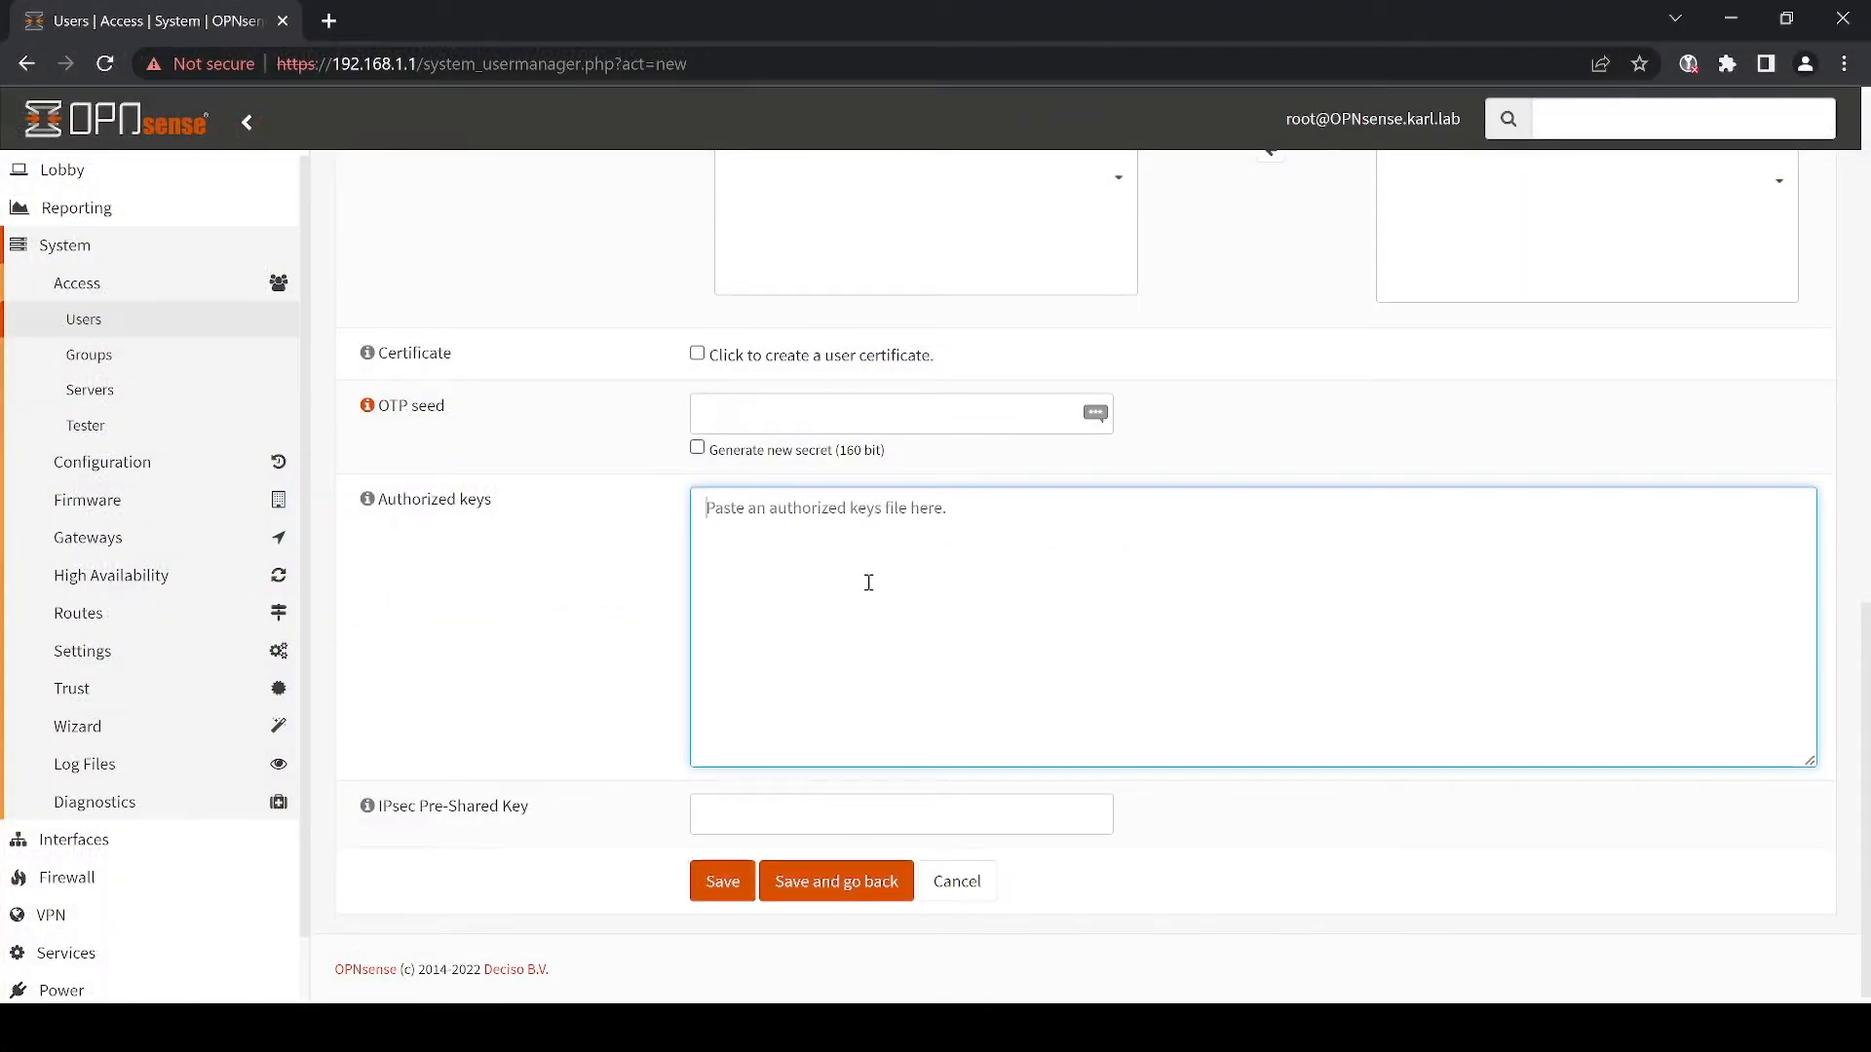
key(ctrl+v)
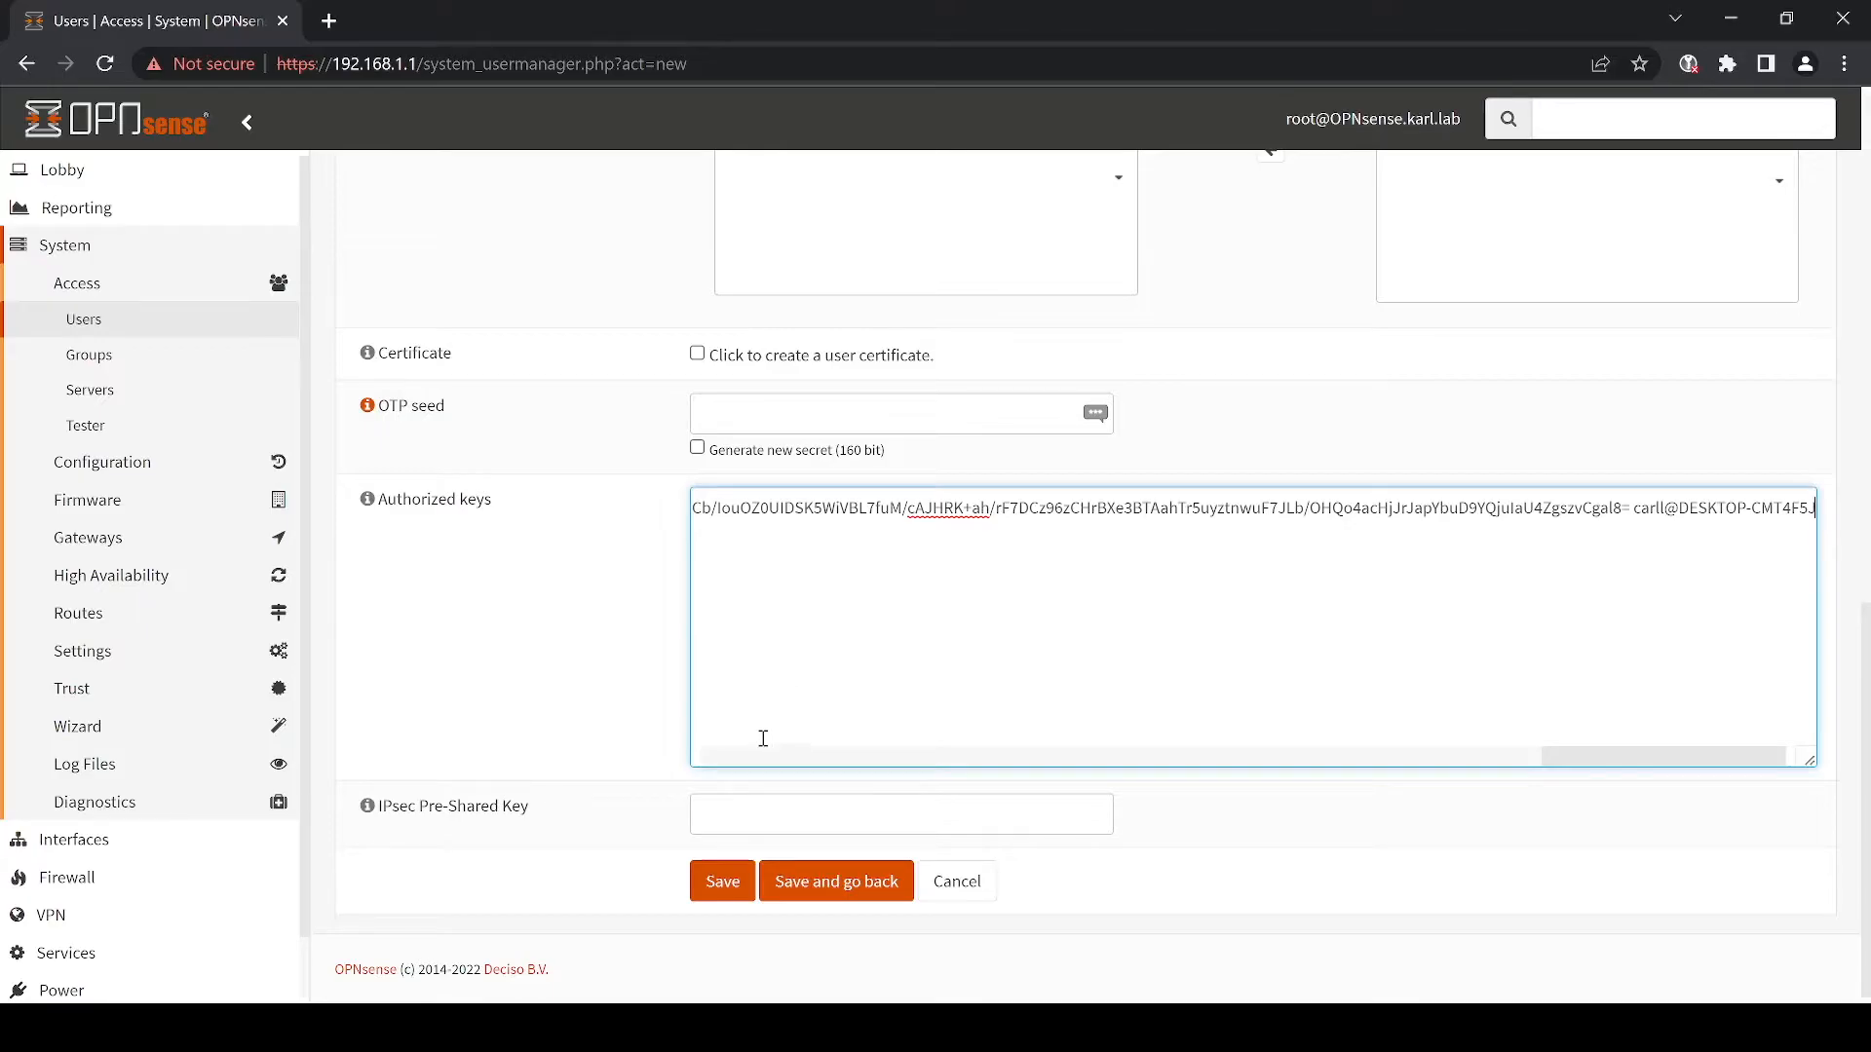
click(721, 882)
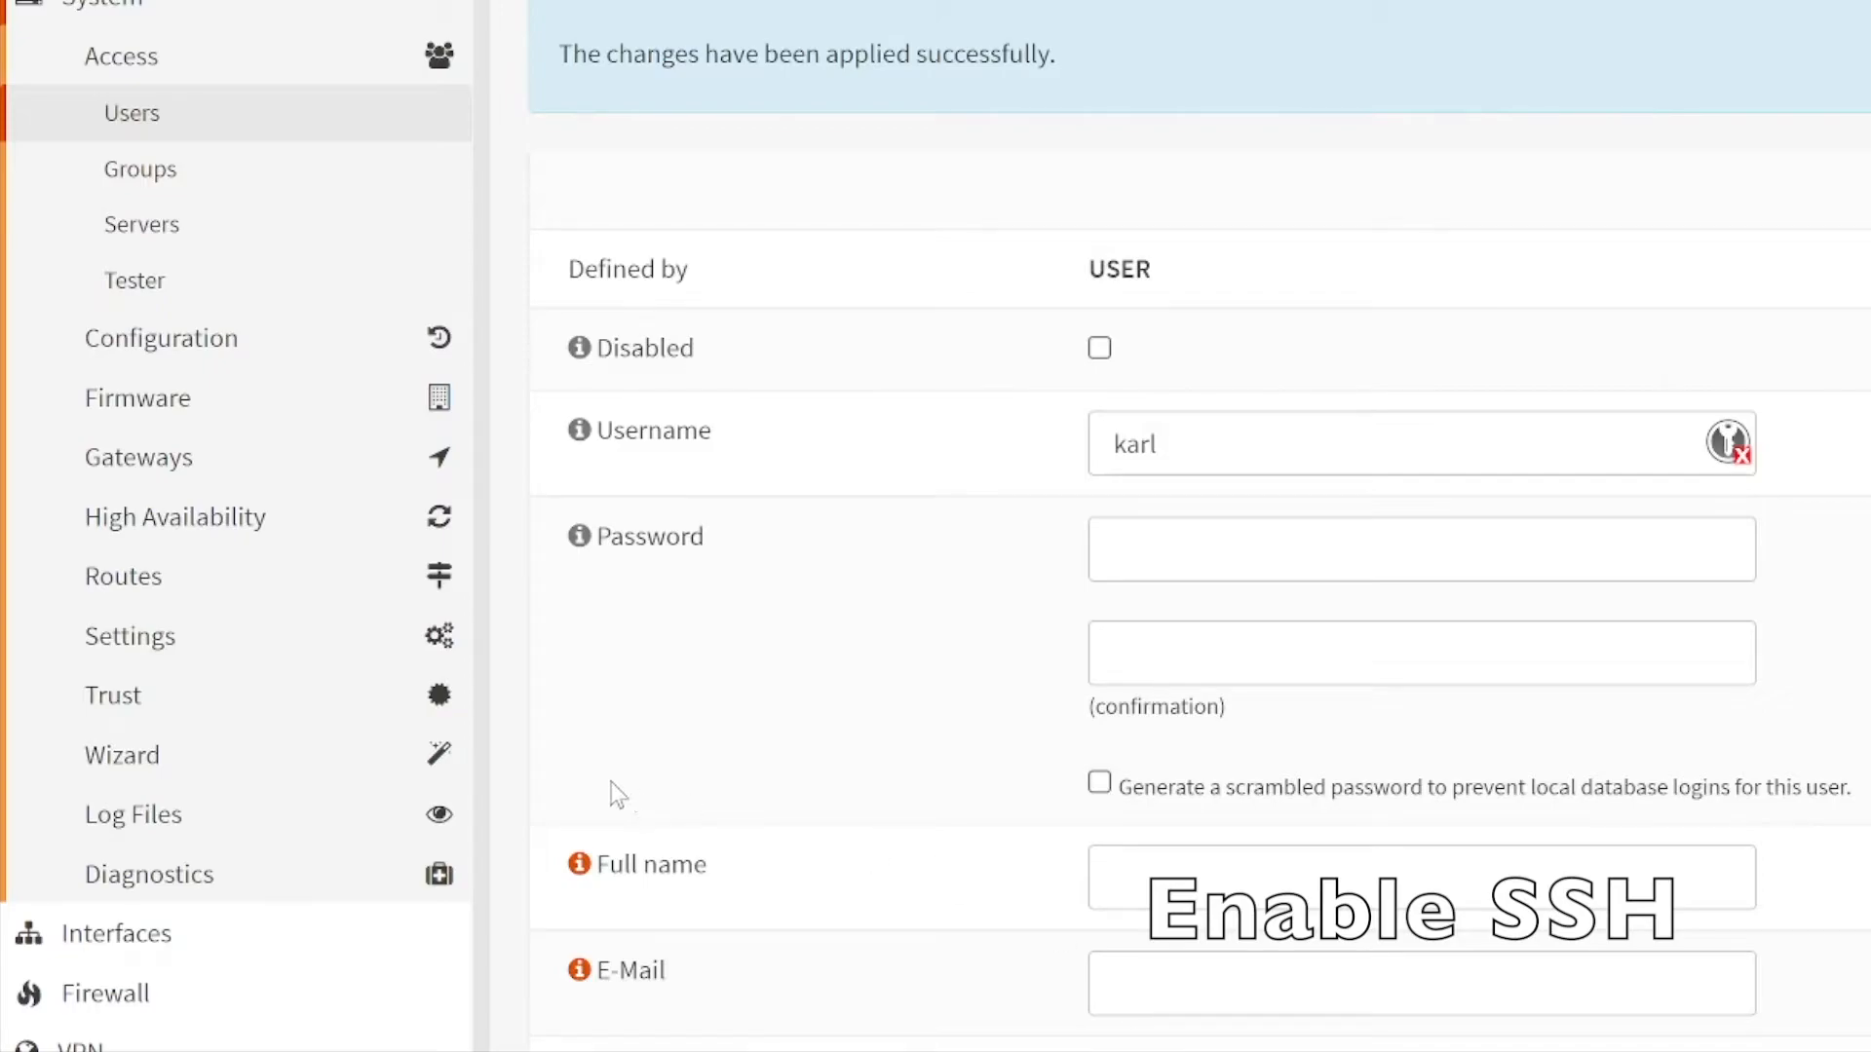
click(279, 645)
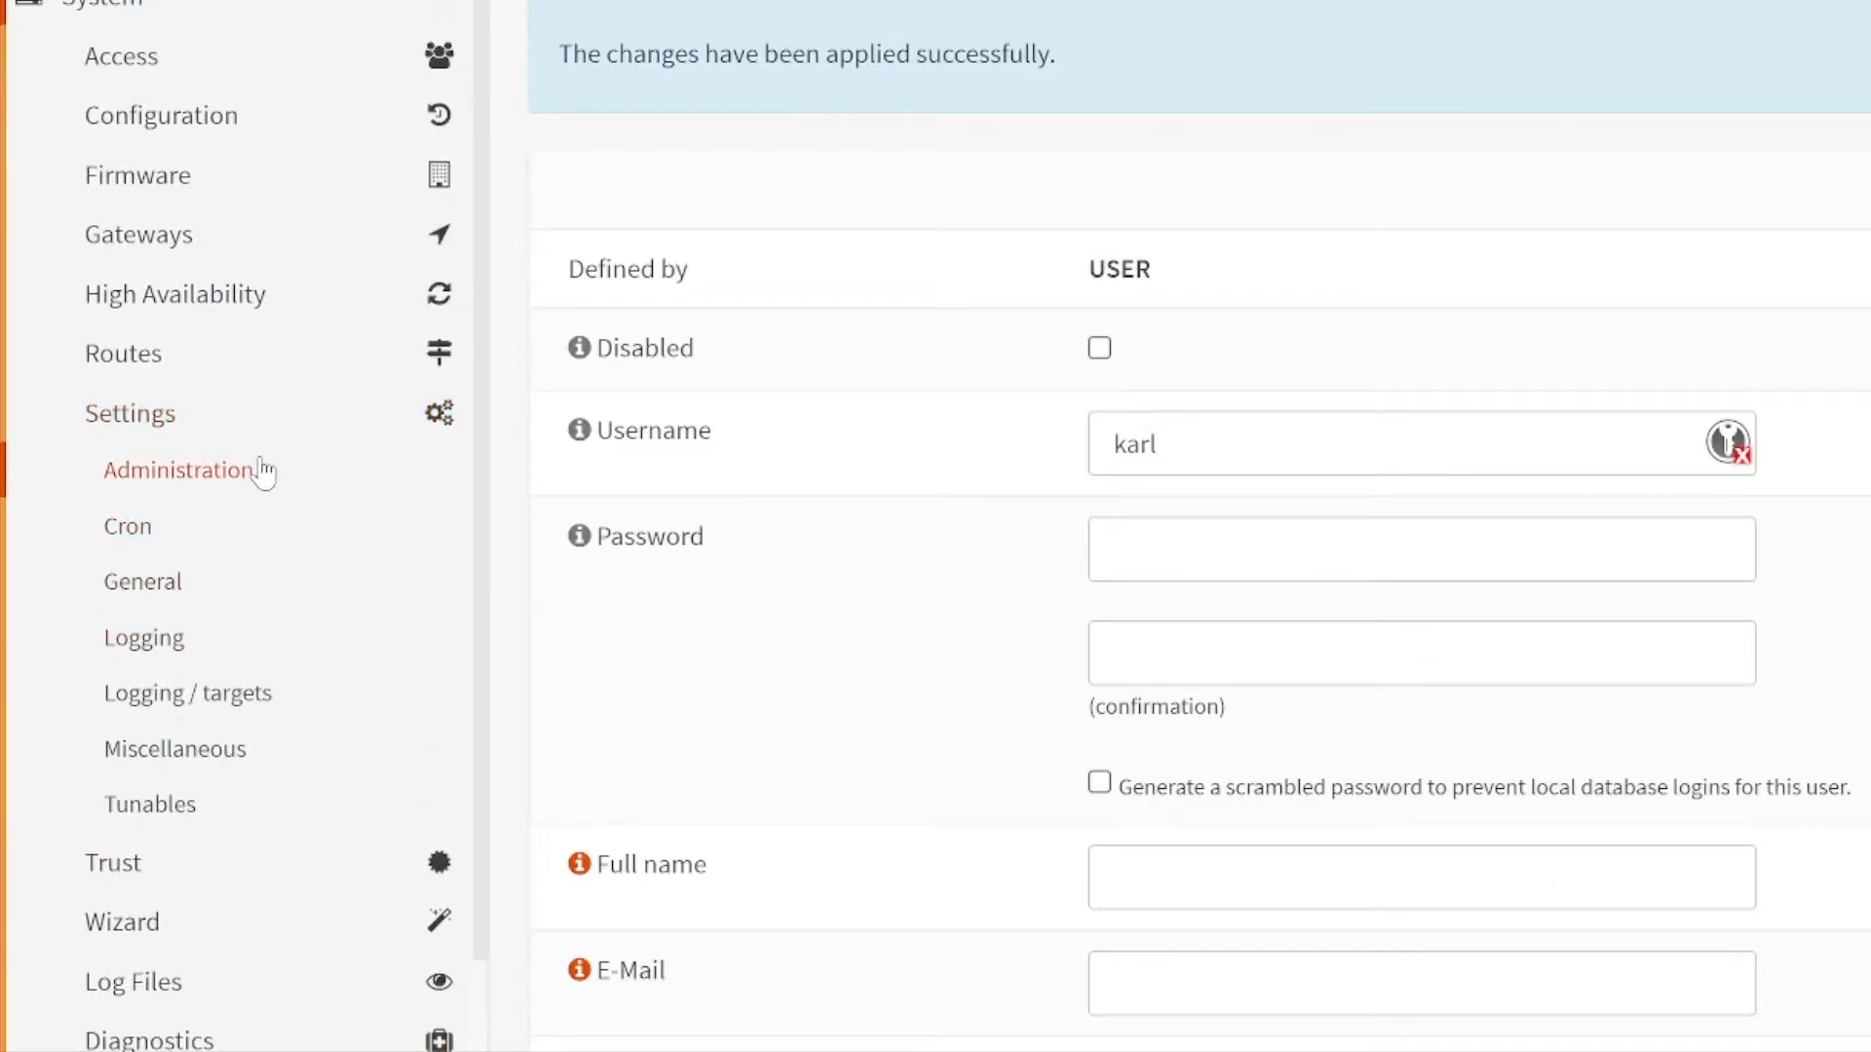
- On the Administration page, enable Secure Shell, set Sudo to Ask password, and save
click(263, 471)
scroll(1020, 506, down, 5)
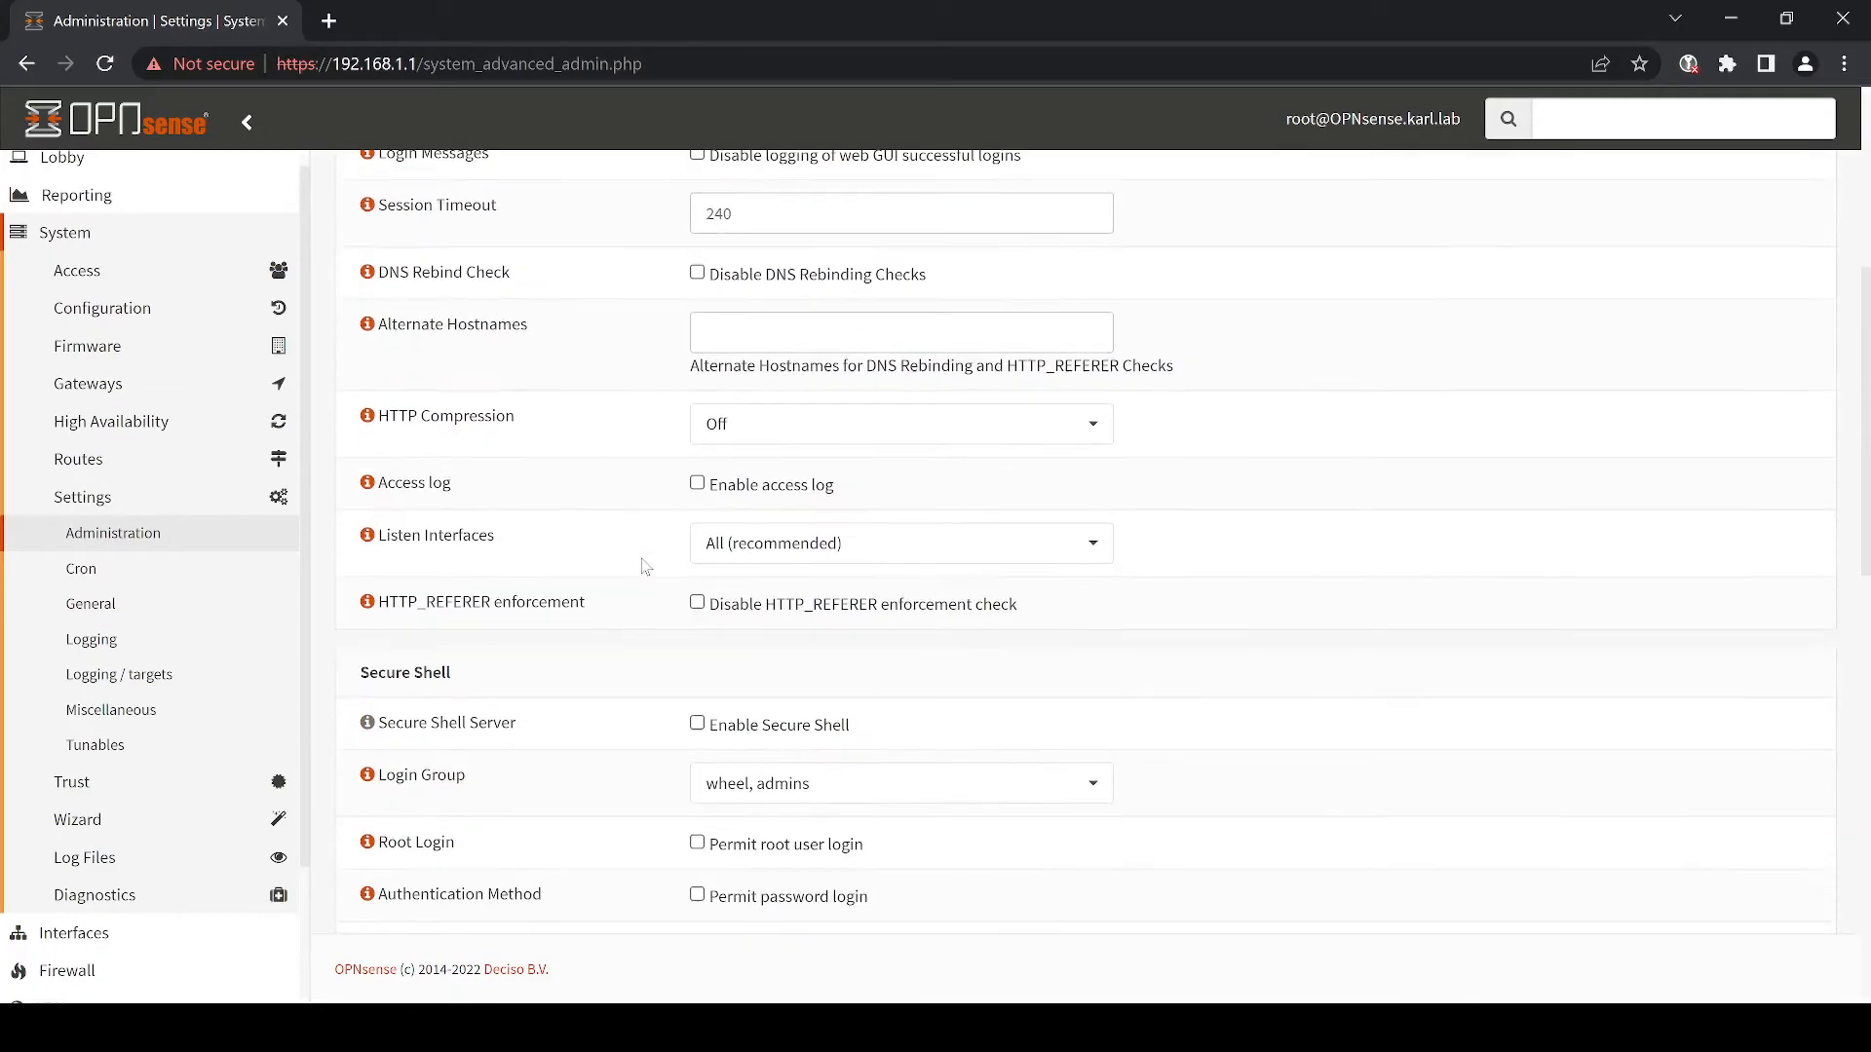
scroll(643, 566, down, 3)
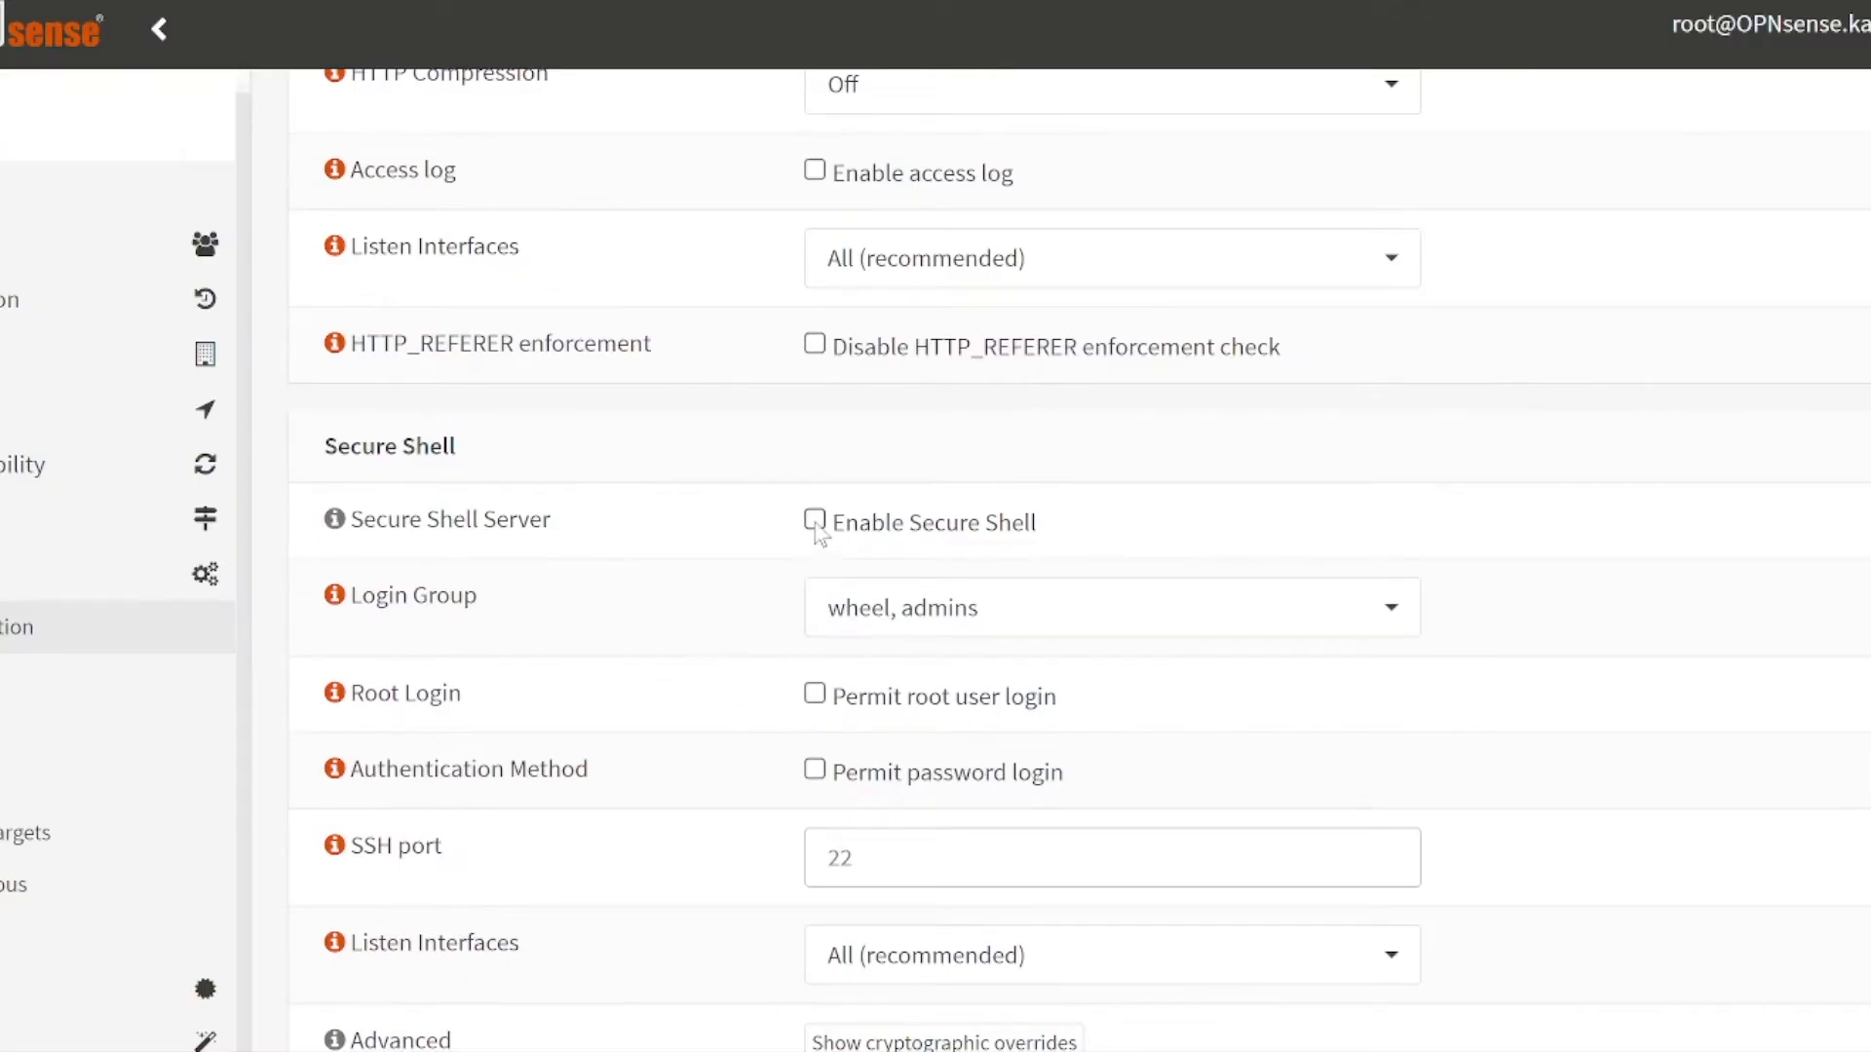
click(815, 524)
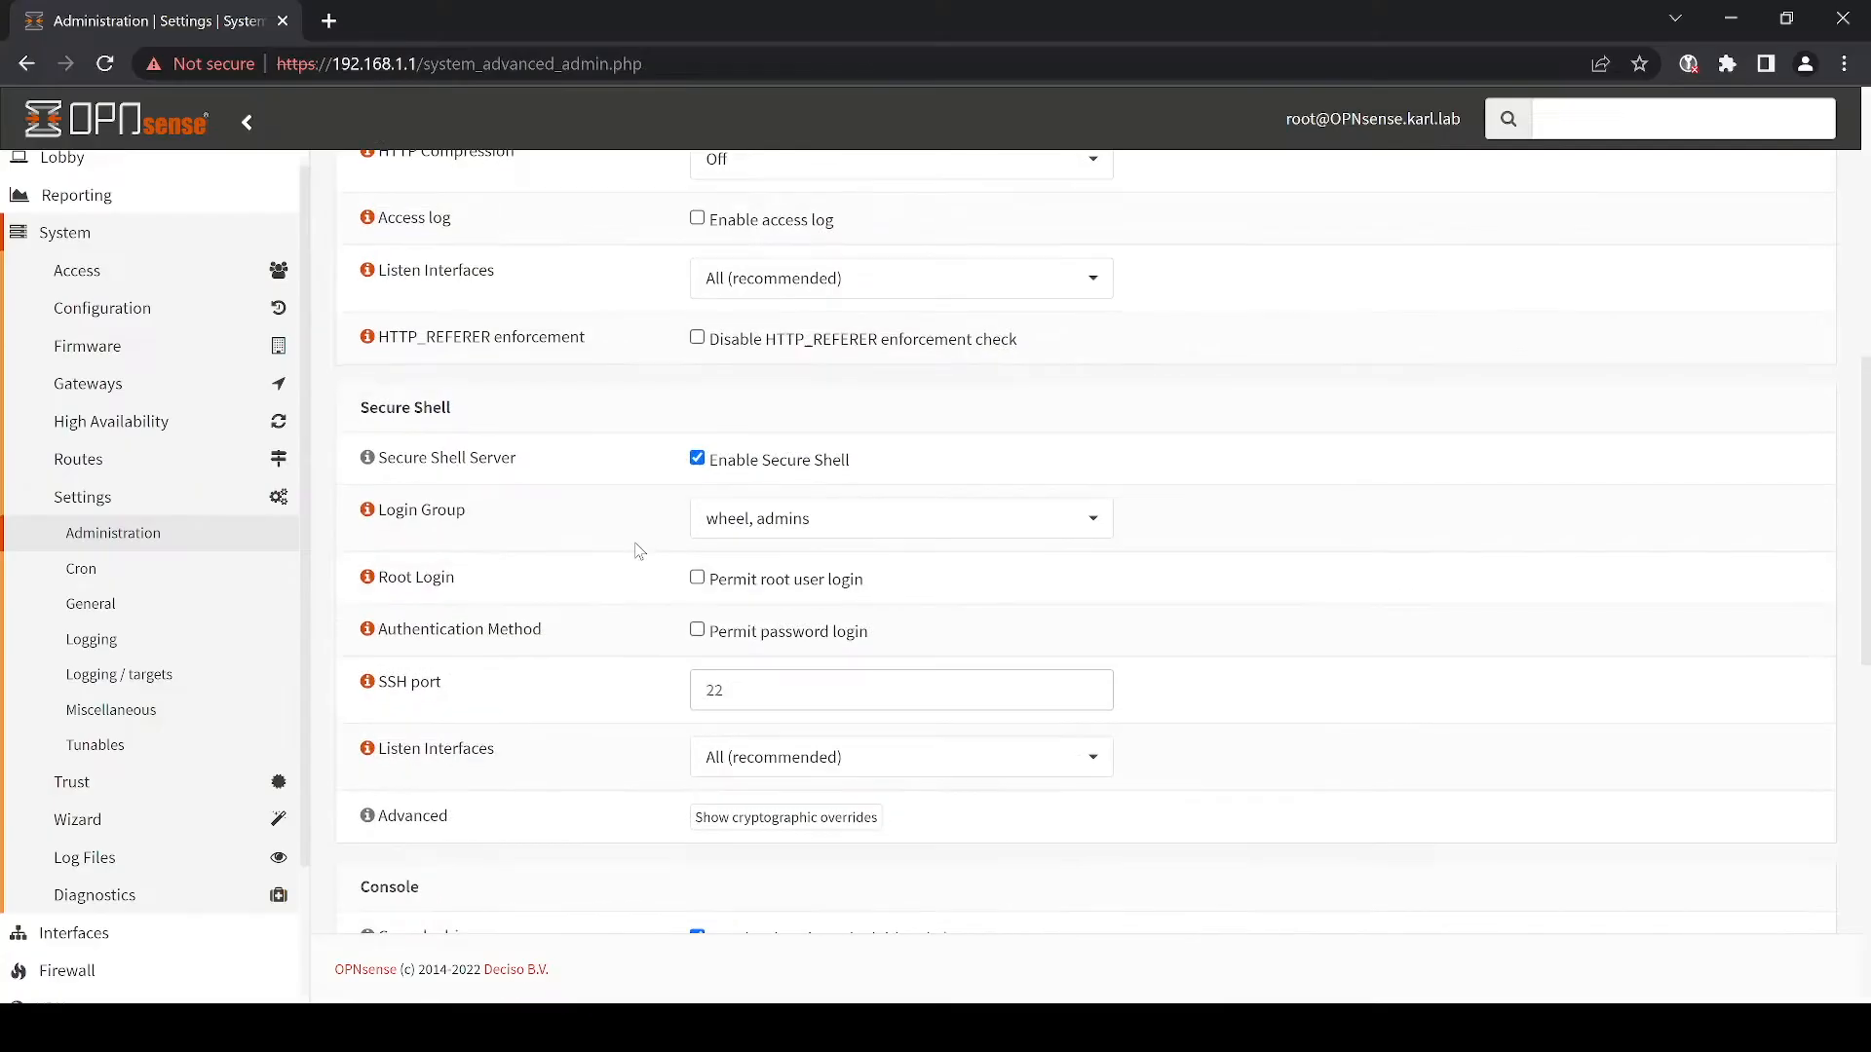
scroll(639, 552, down, 4)
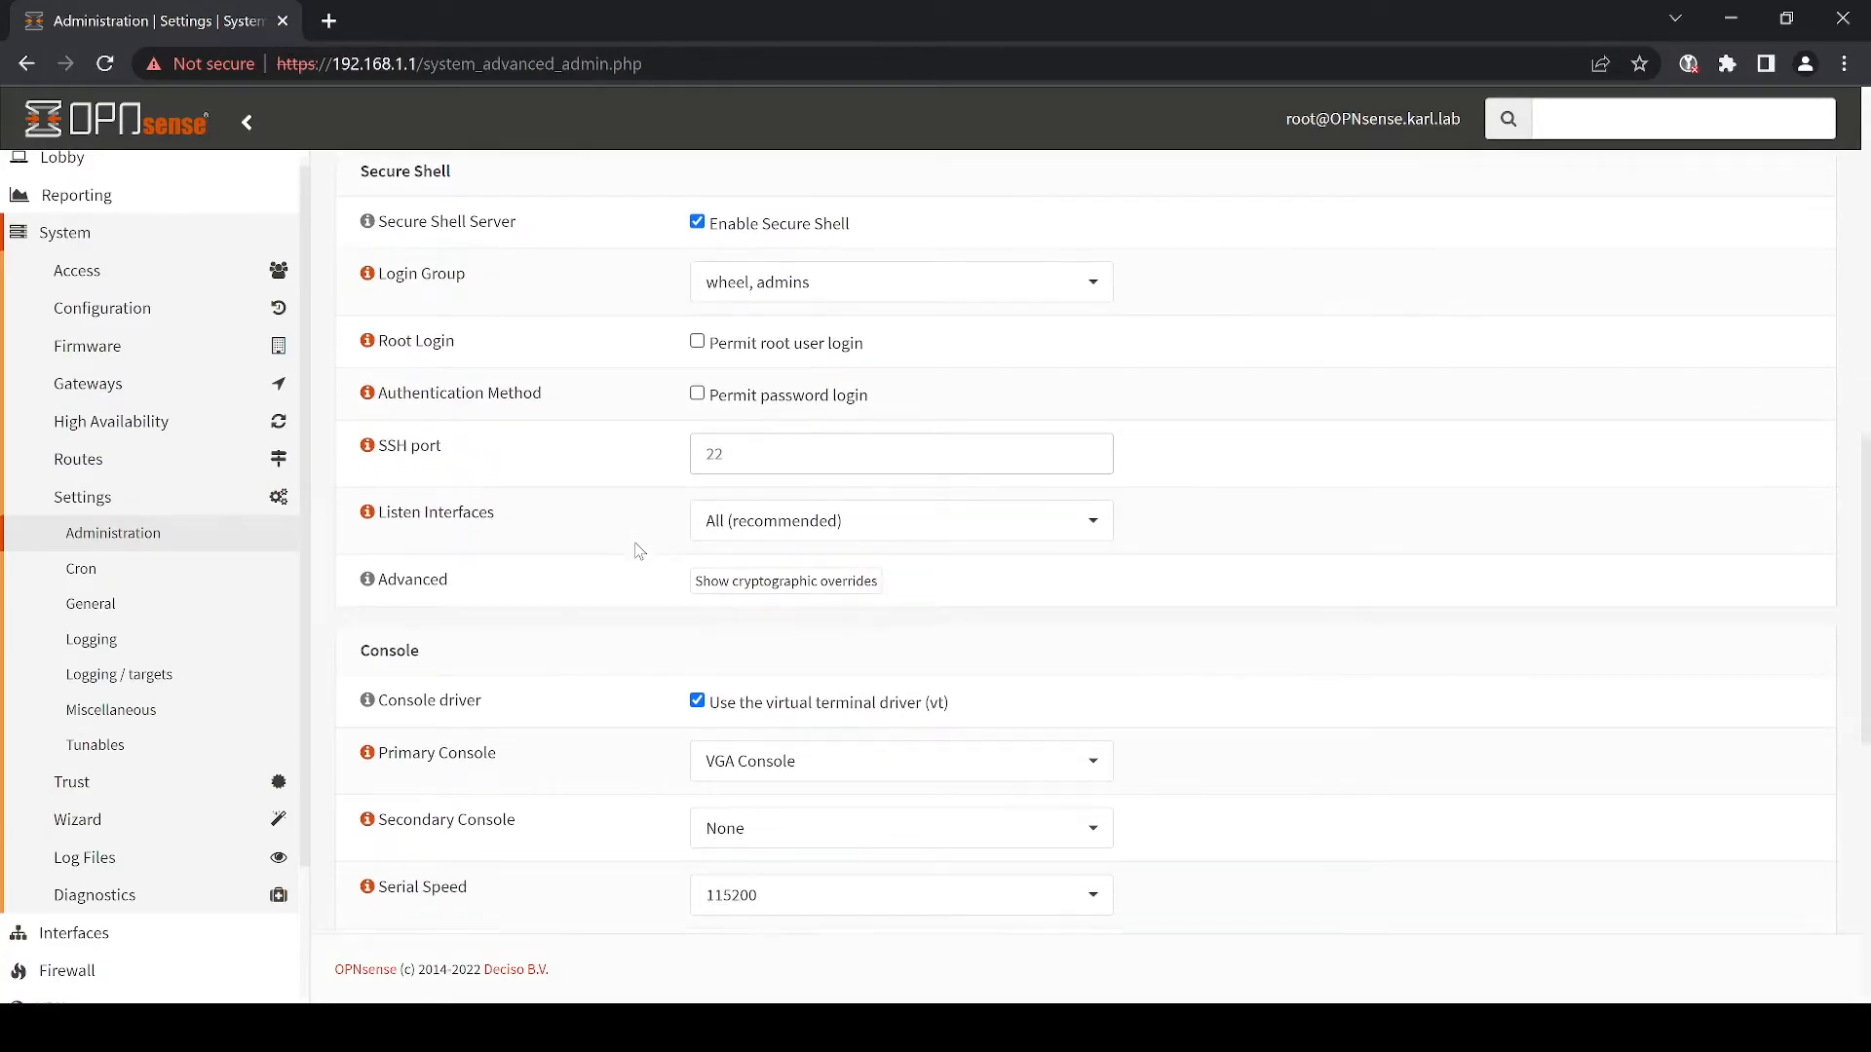
scroll(640, 552, down, 5)
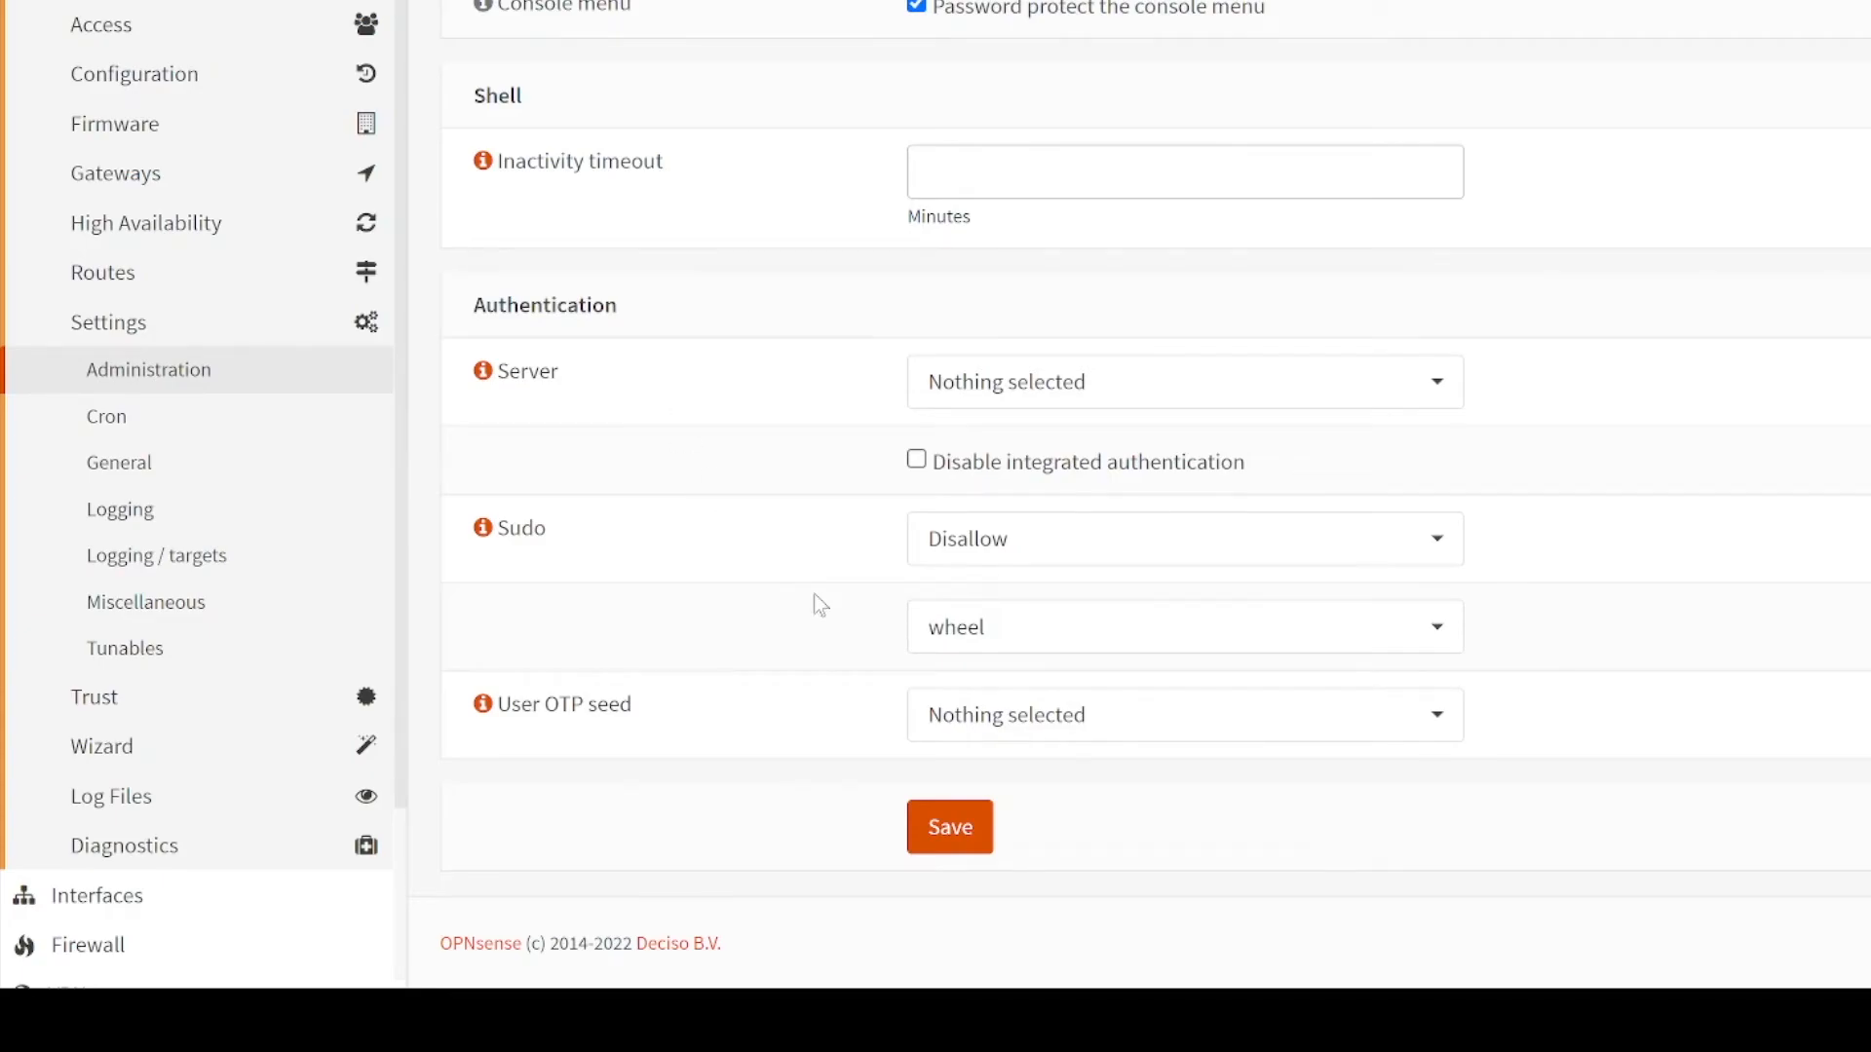
click(1016, 565)
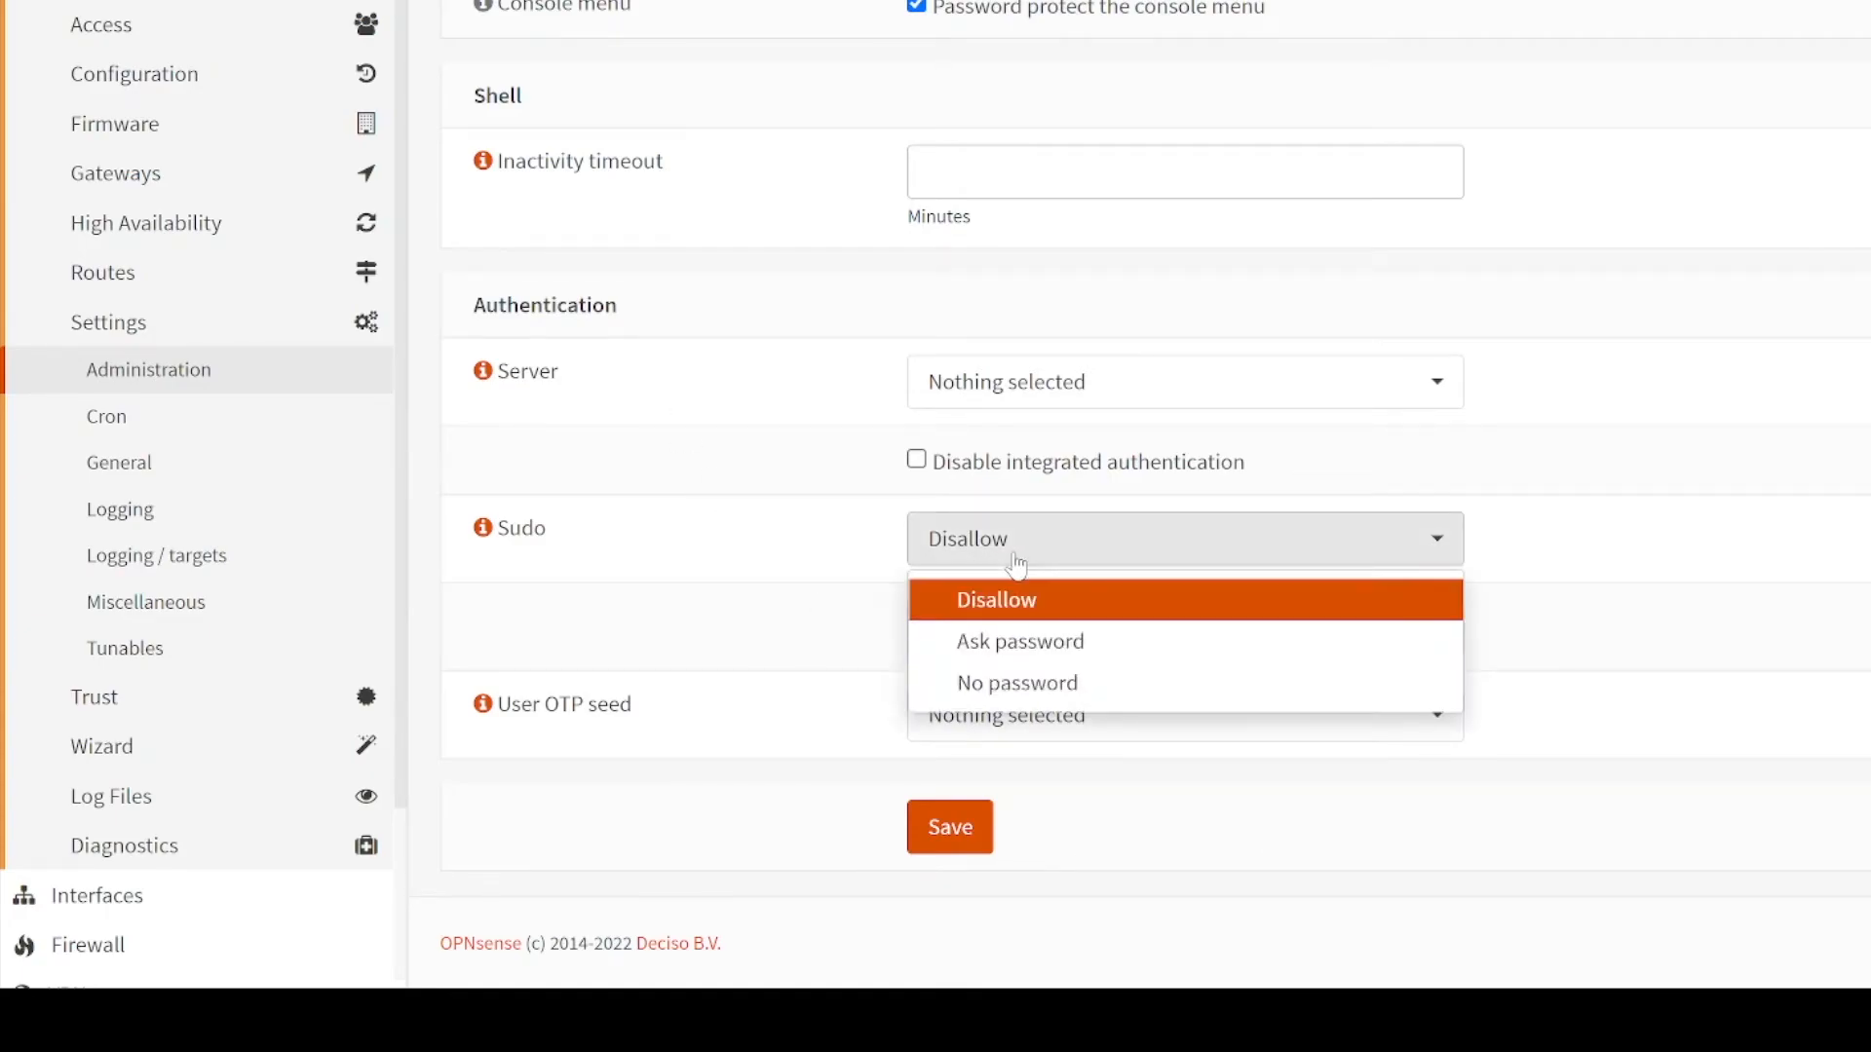
click(1033, 658)
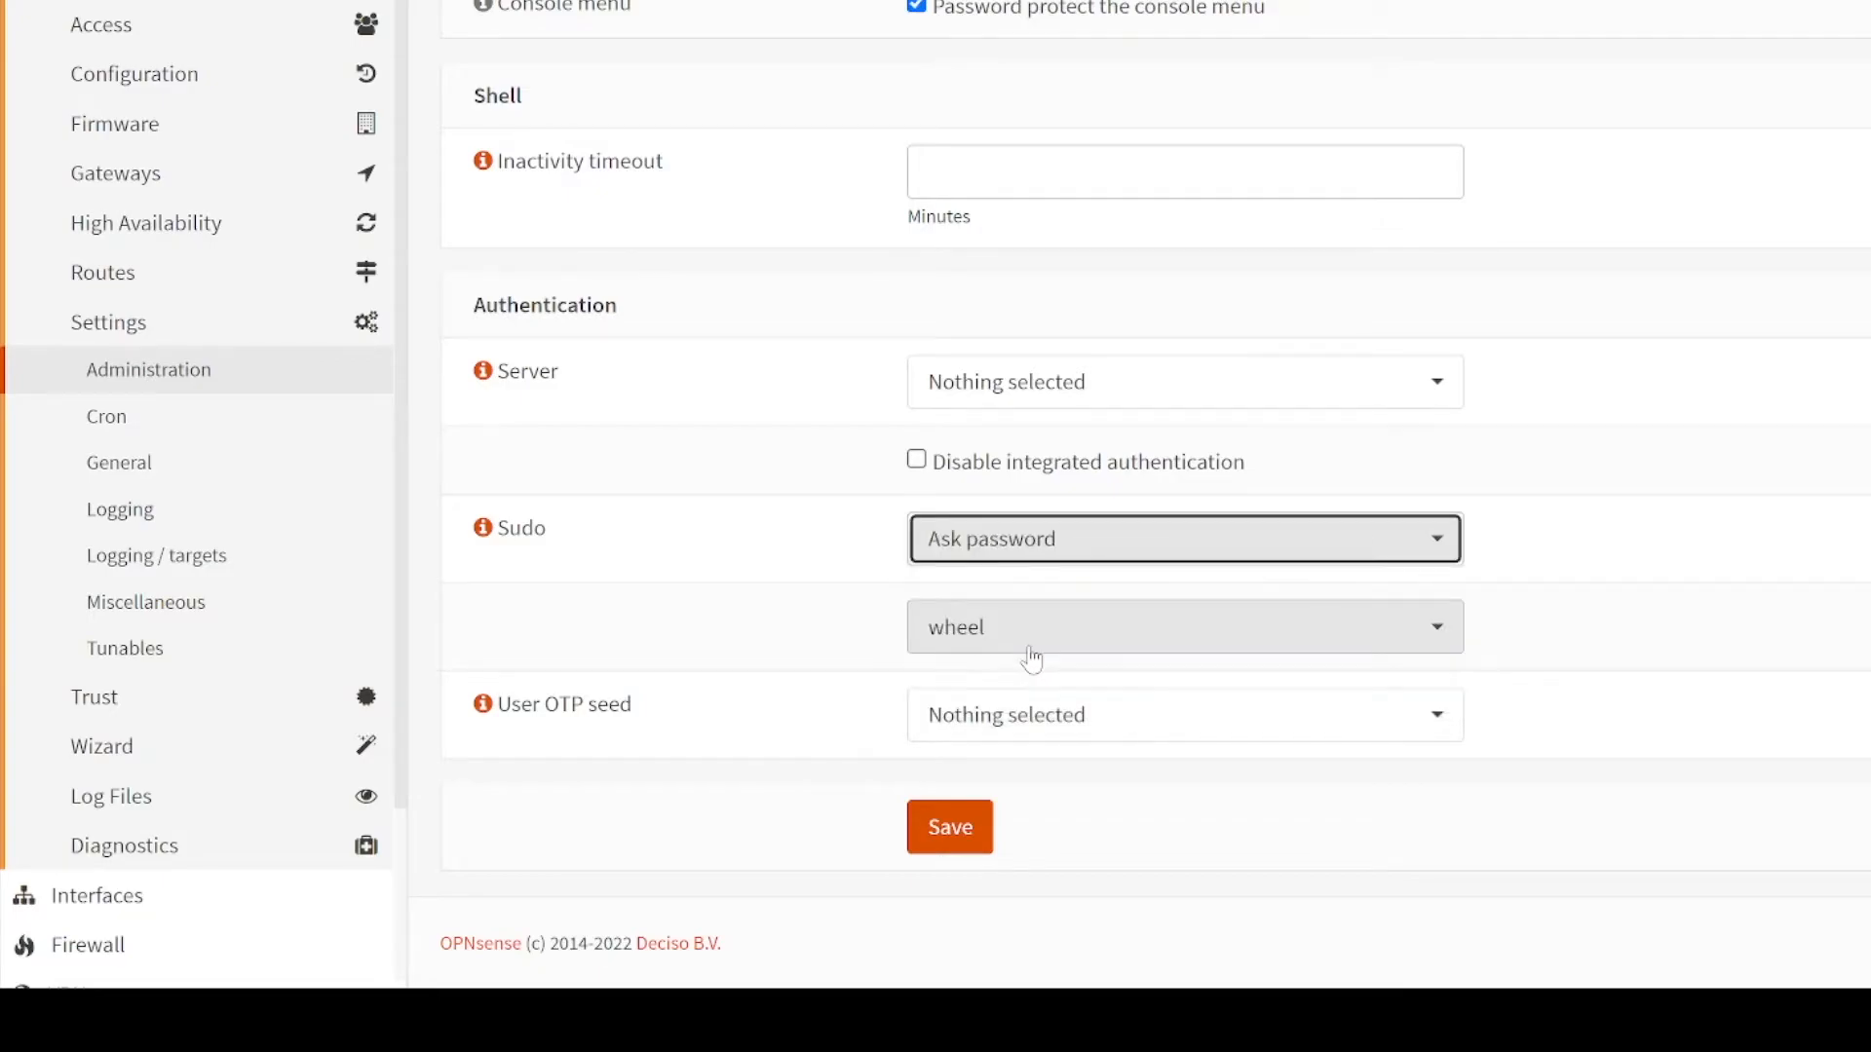
click(951, 852)
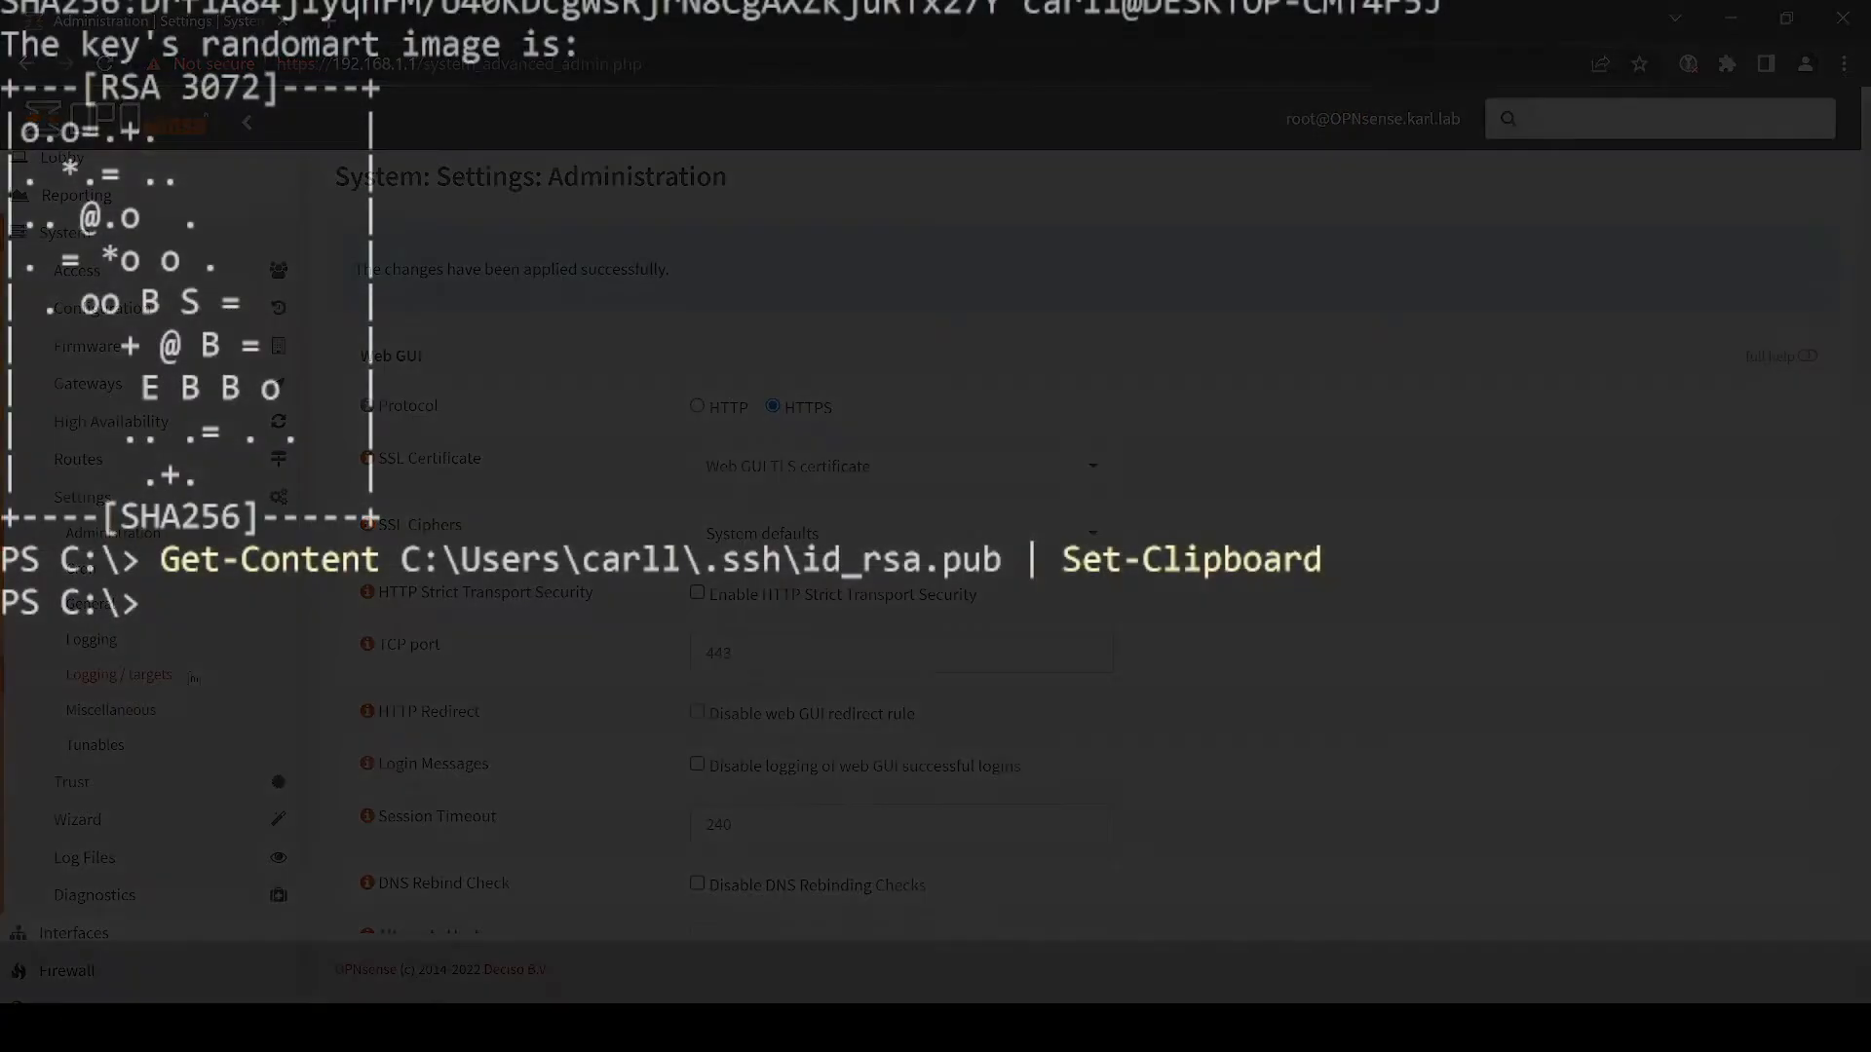
- SSH into 192.168.1.1 as the new user, accepting the host key and using the key
text(ssh karl@)
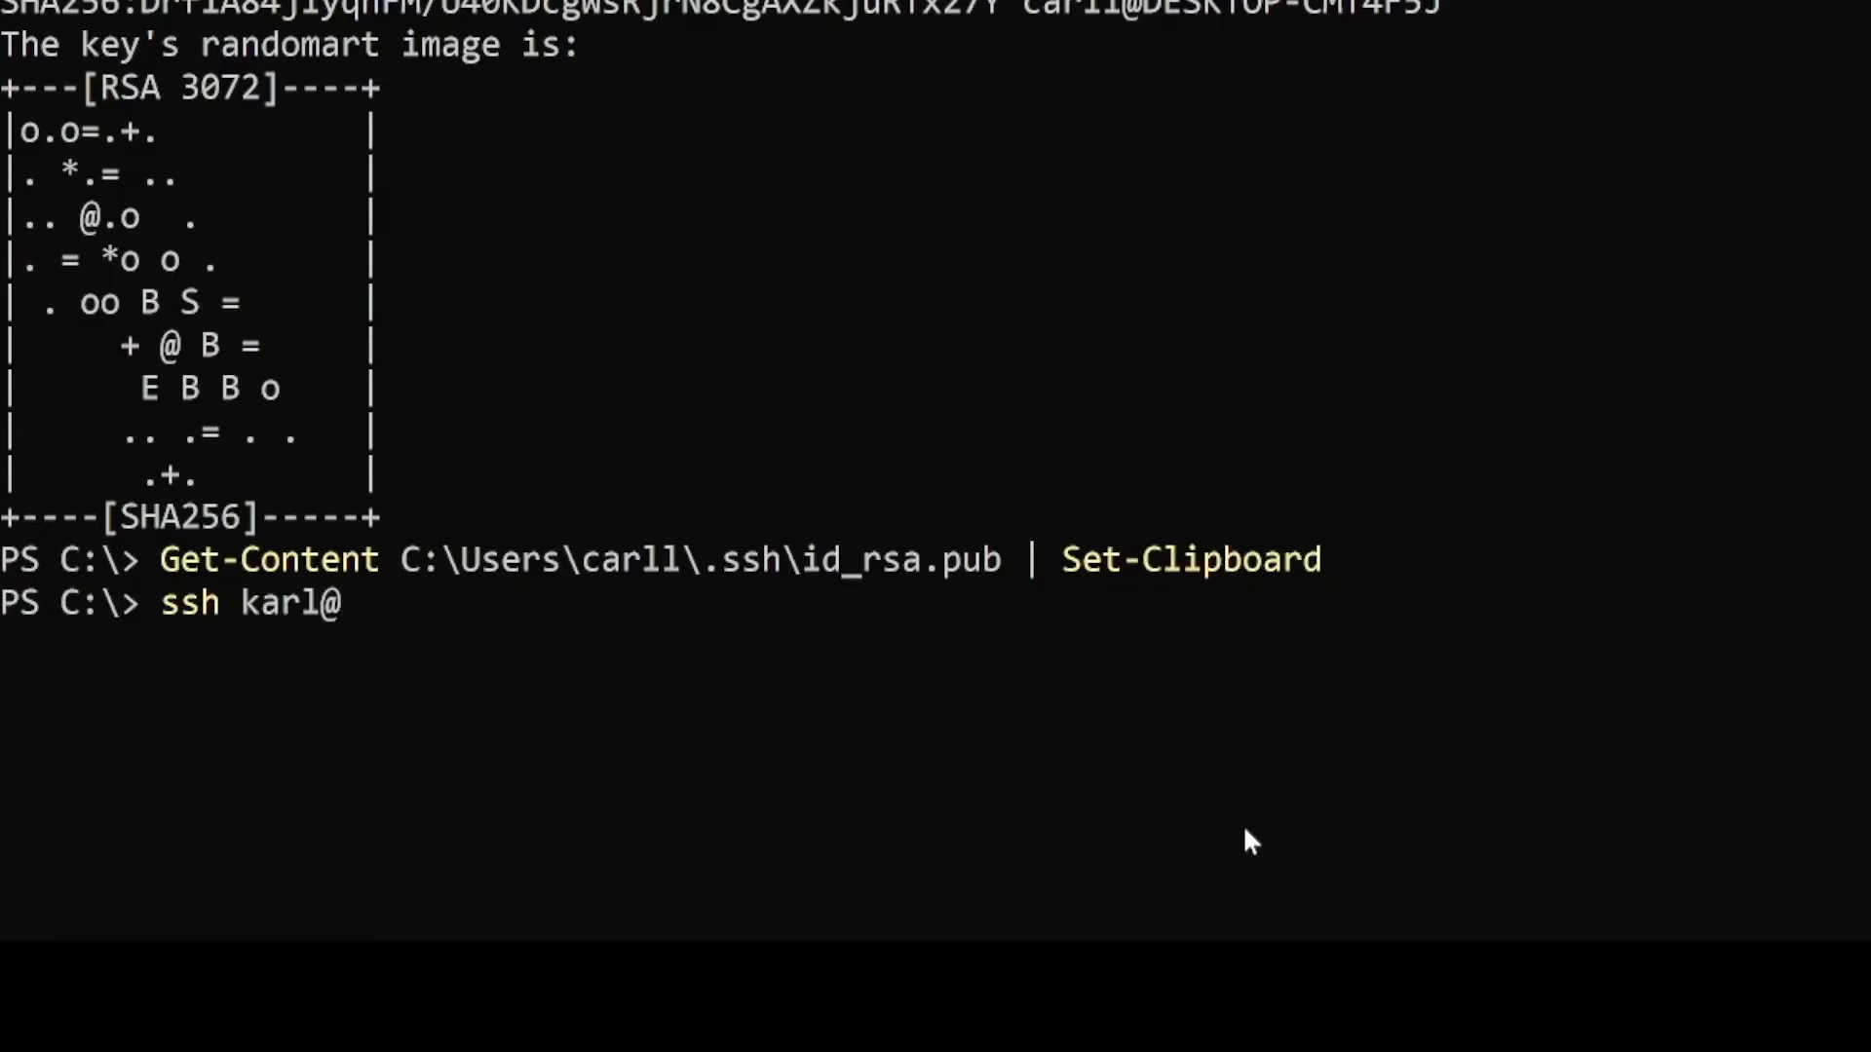
text(192.168.1.1)
key(Return)
text(yes)
key(Return)
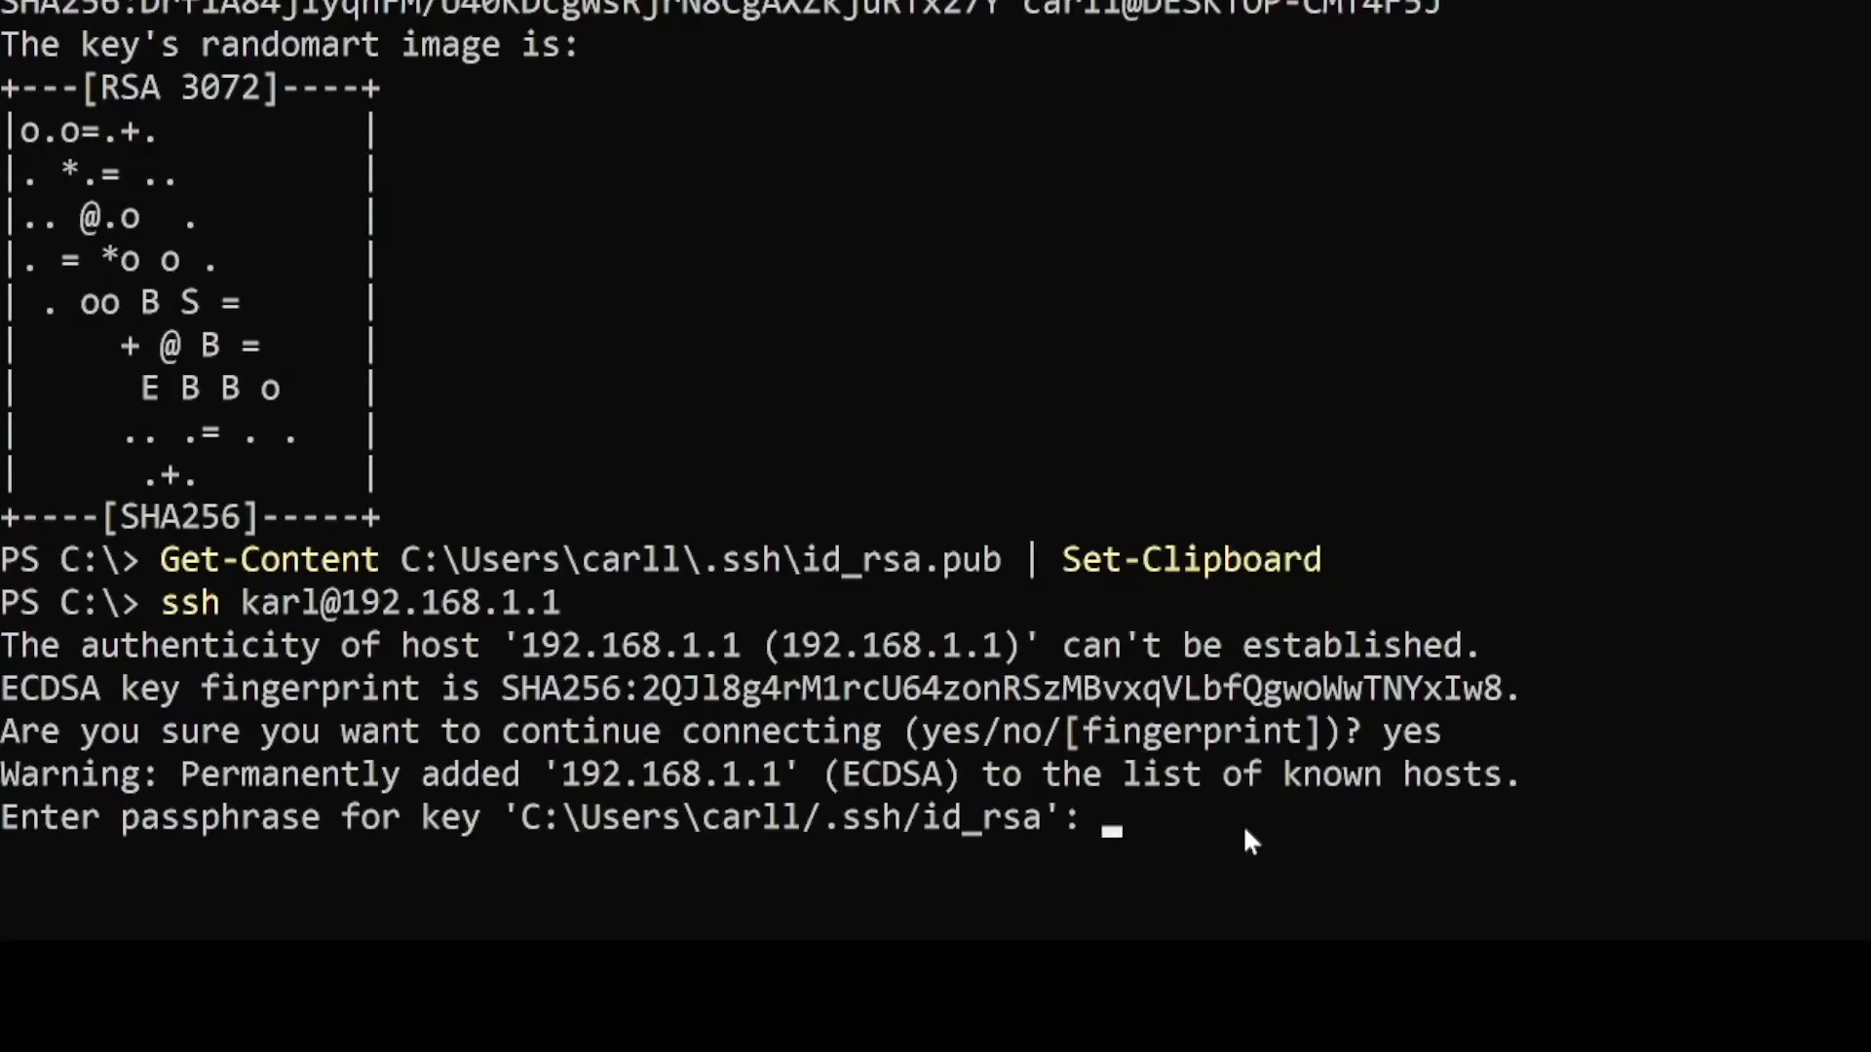
key(Return)
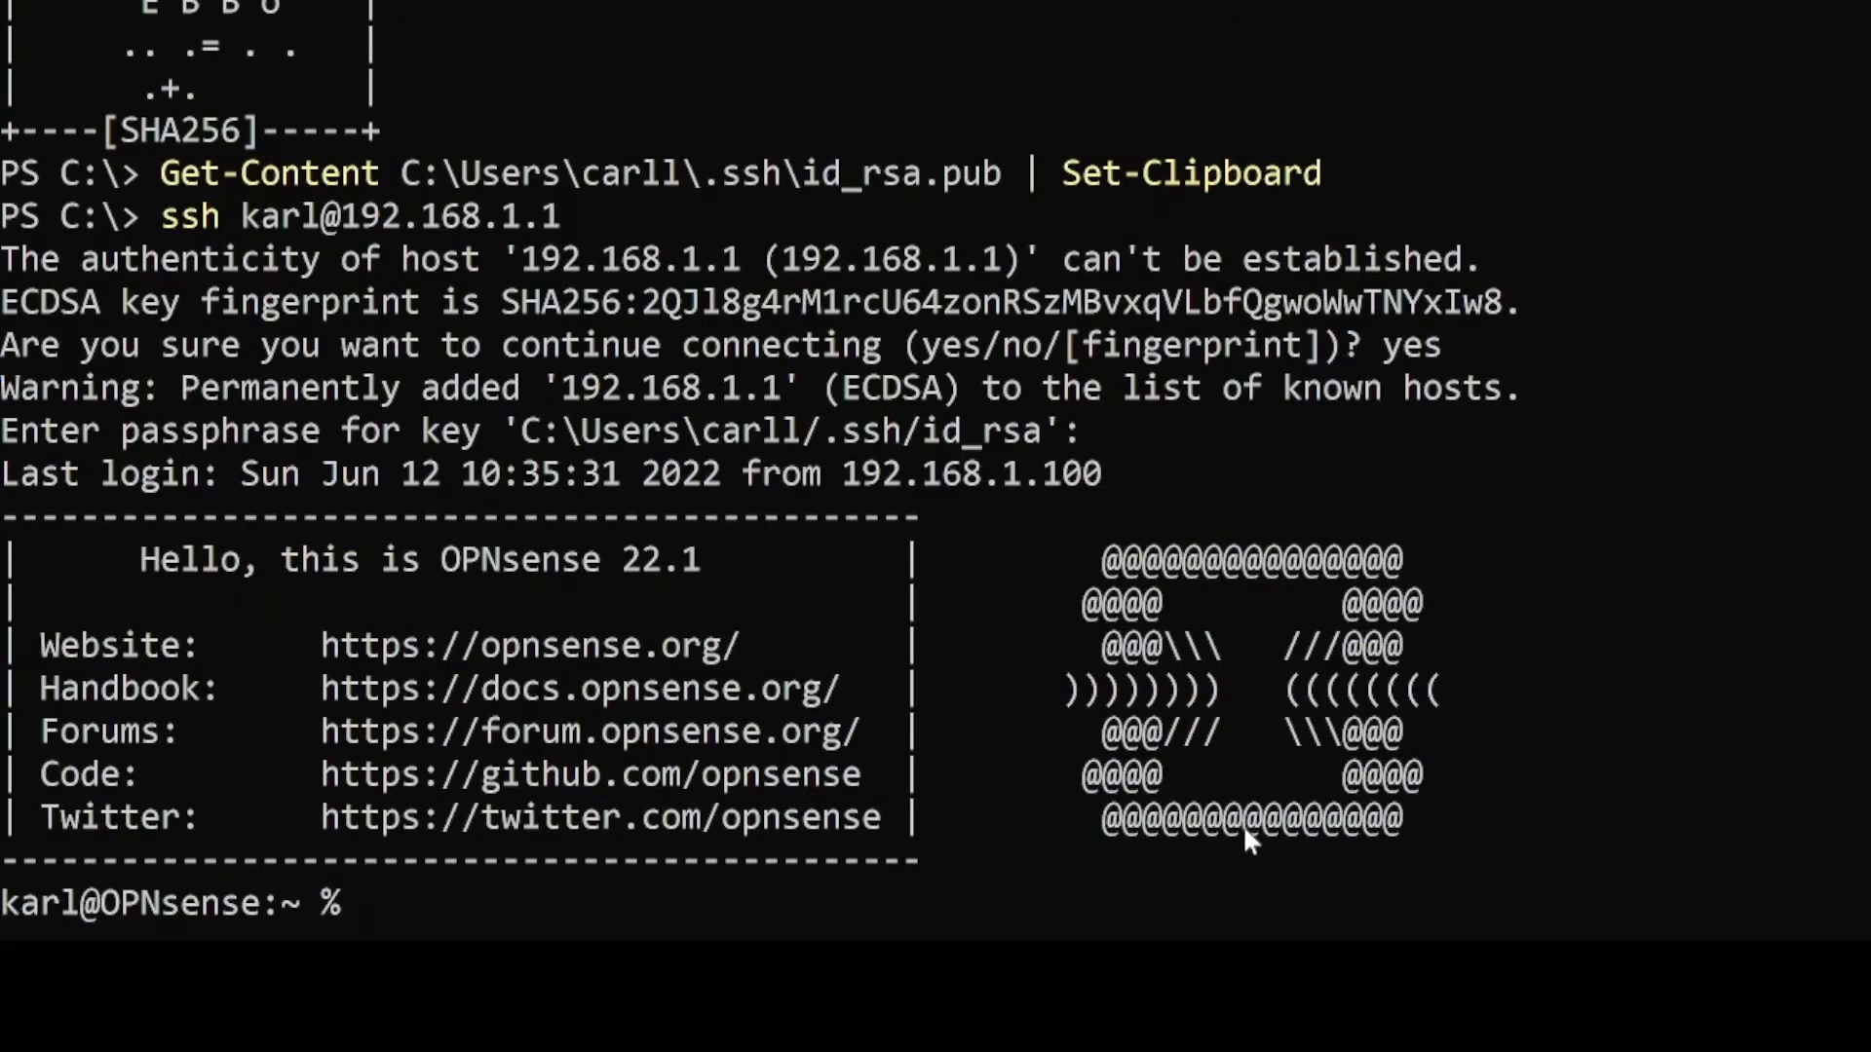
- Become root with sudo -i and open the firewall log via console option 10
text(sudo -i)
key(Return)
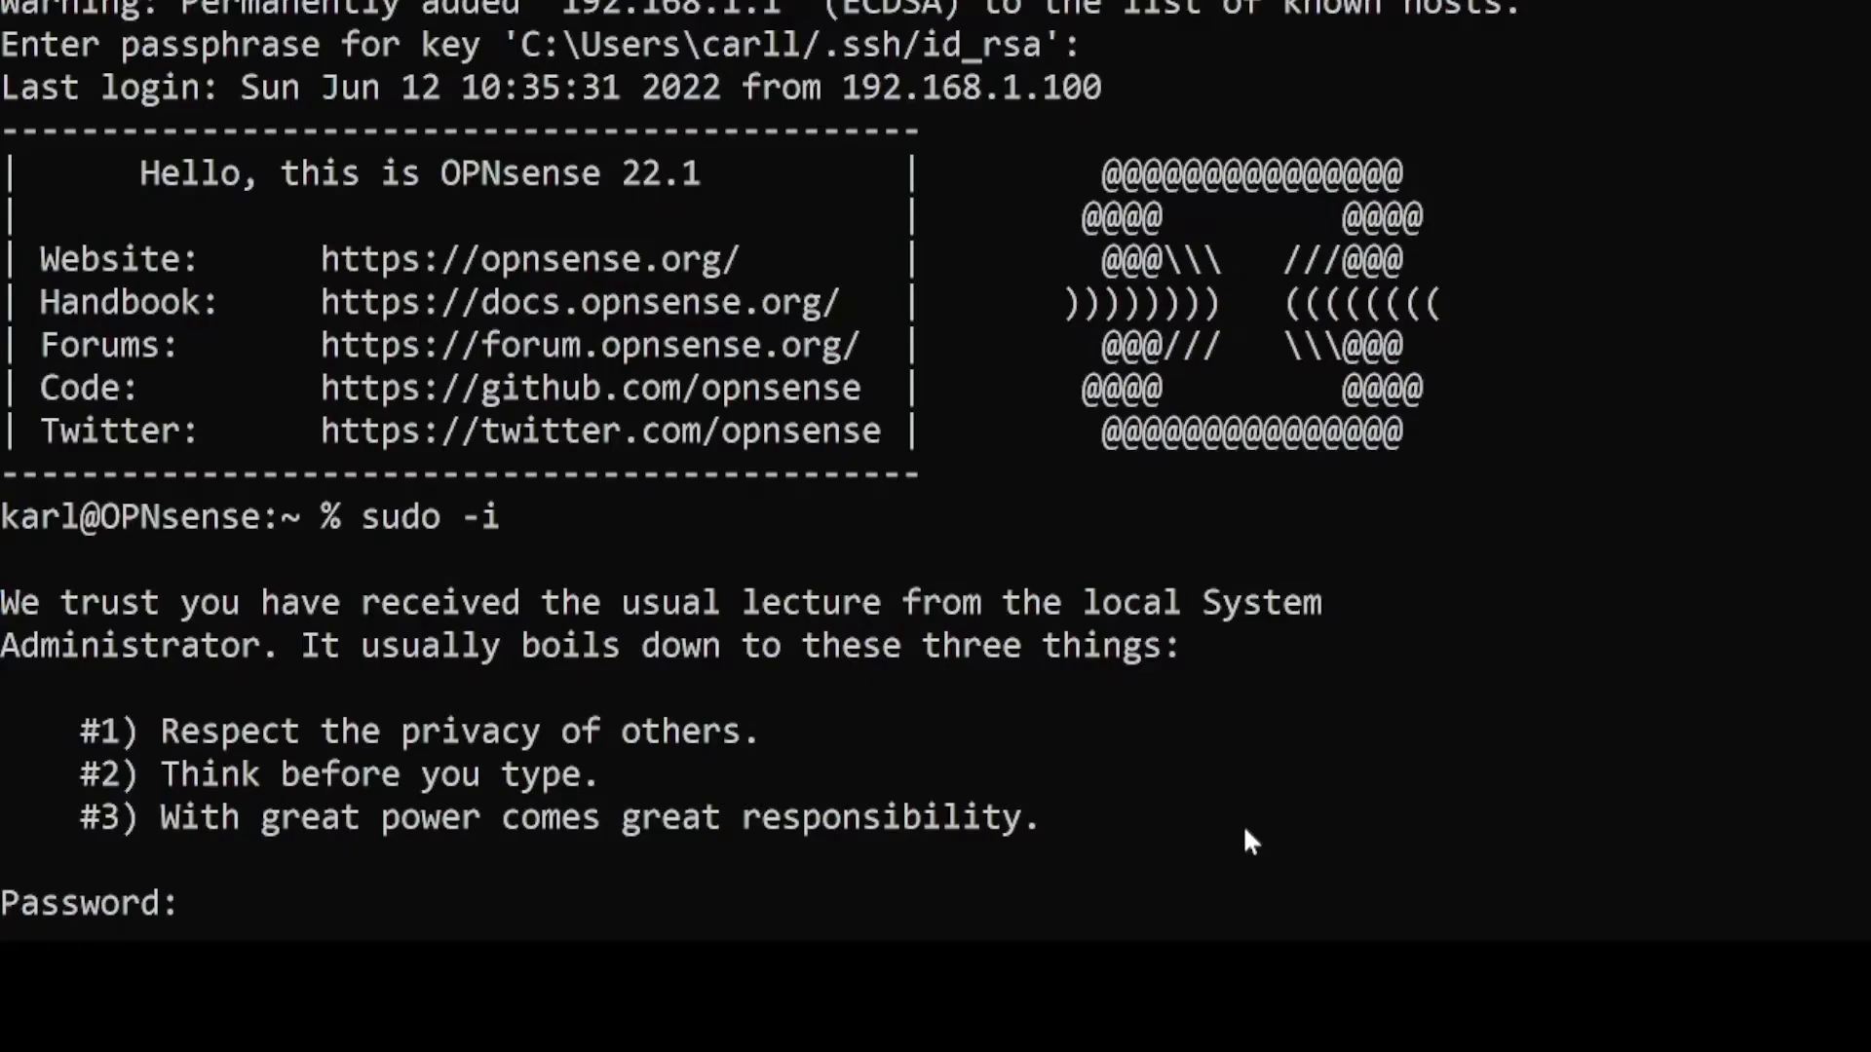
key(Return)
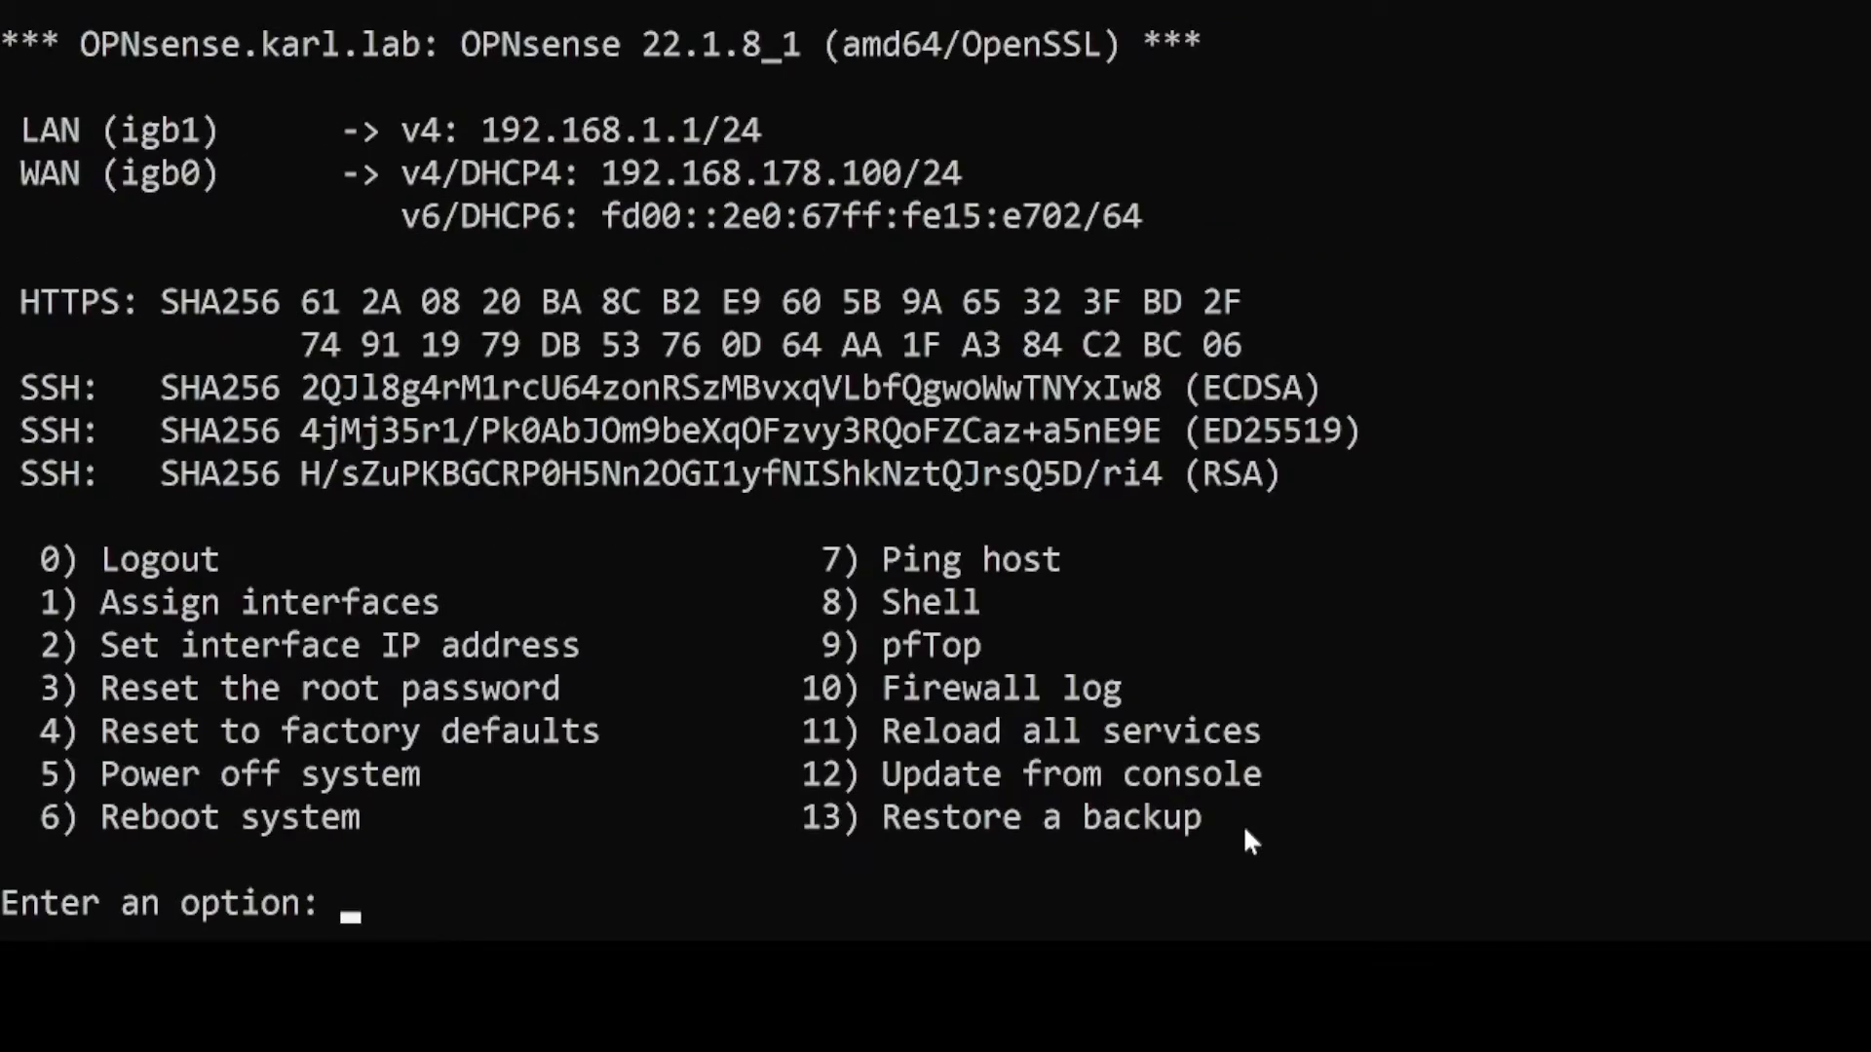
text(10)
key(Return)
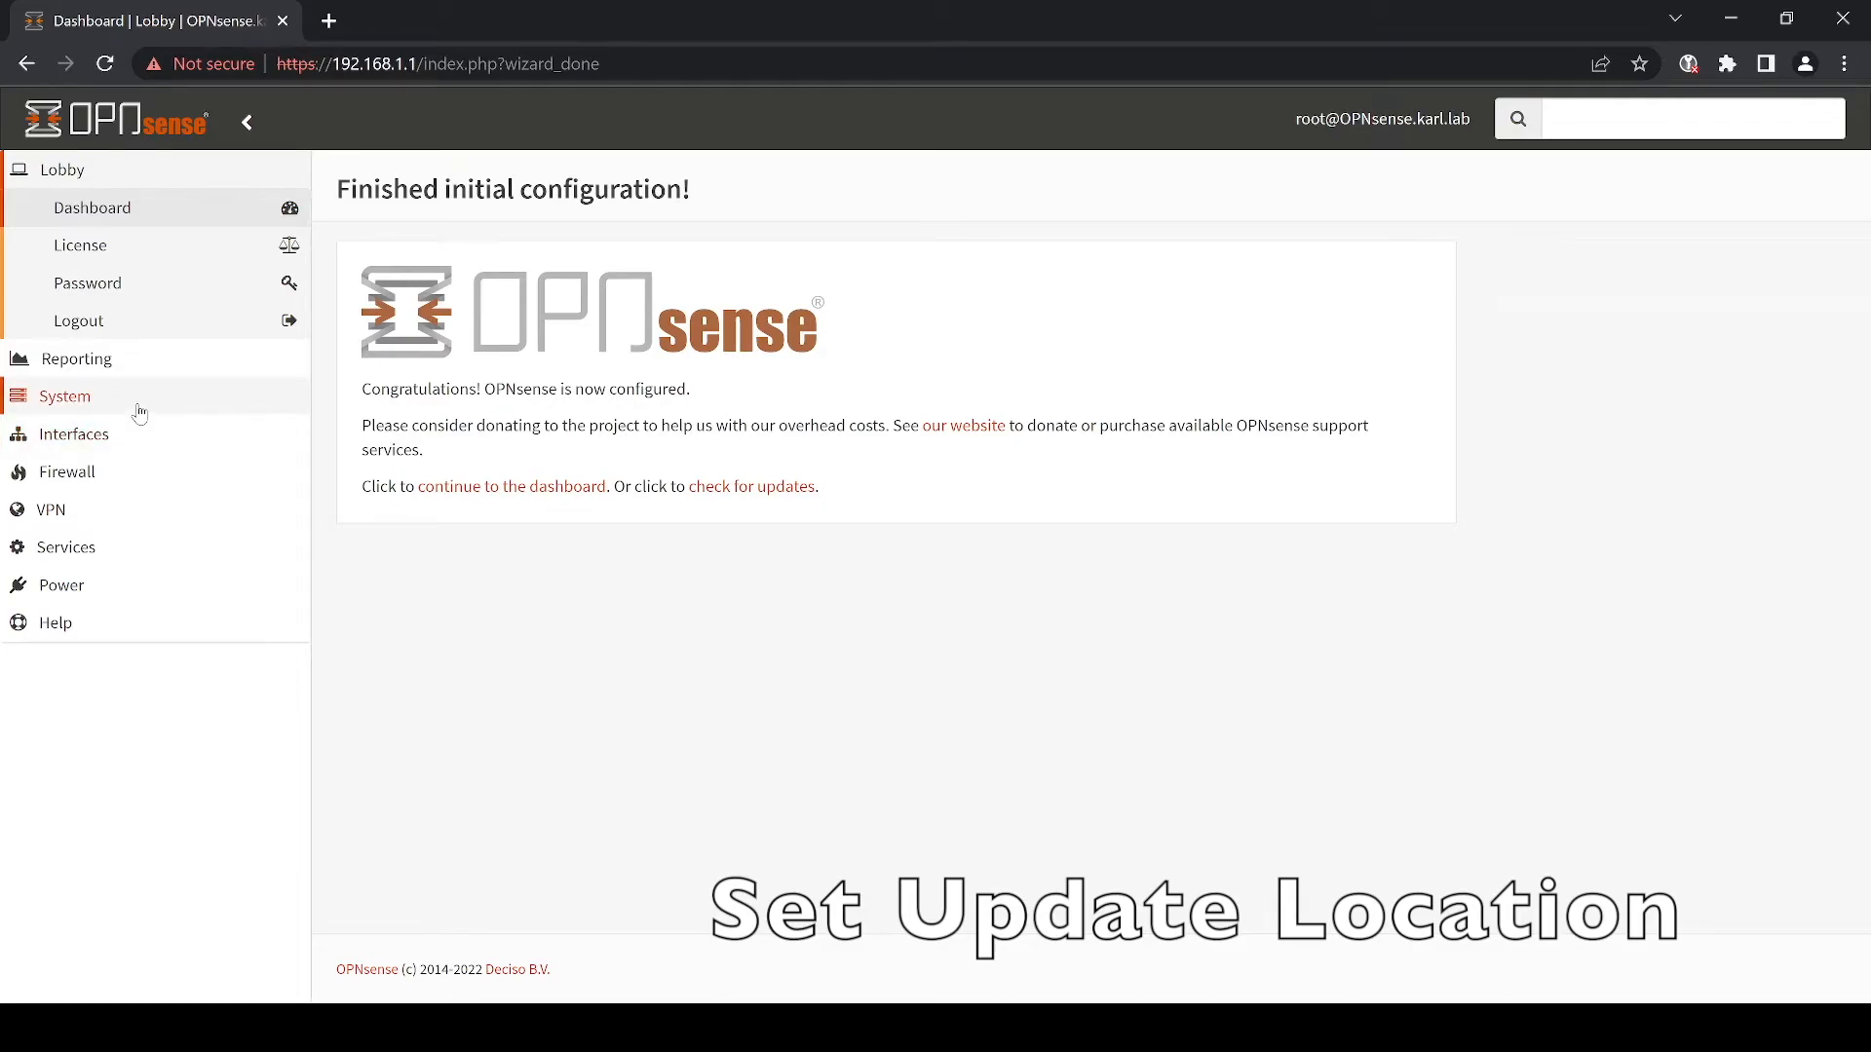
click(139, 409)
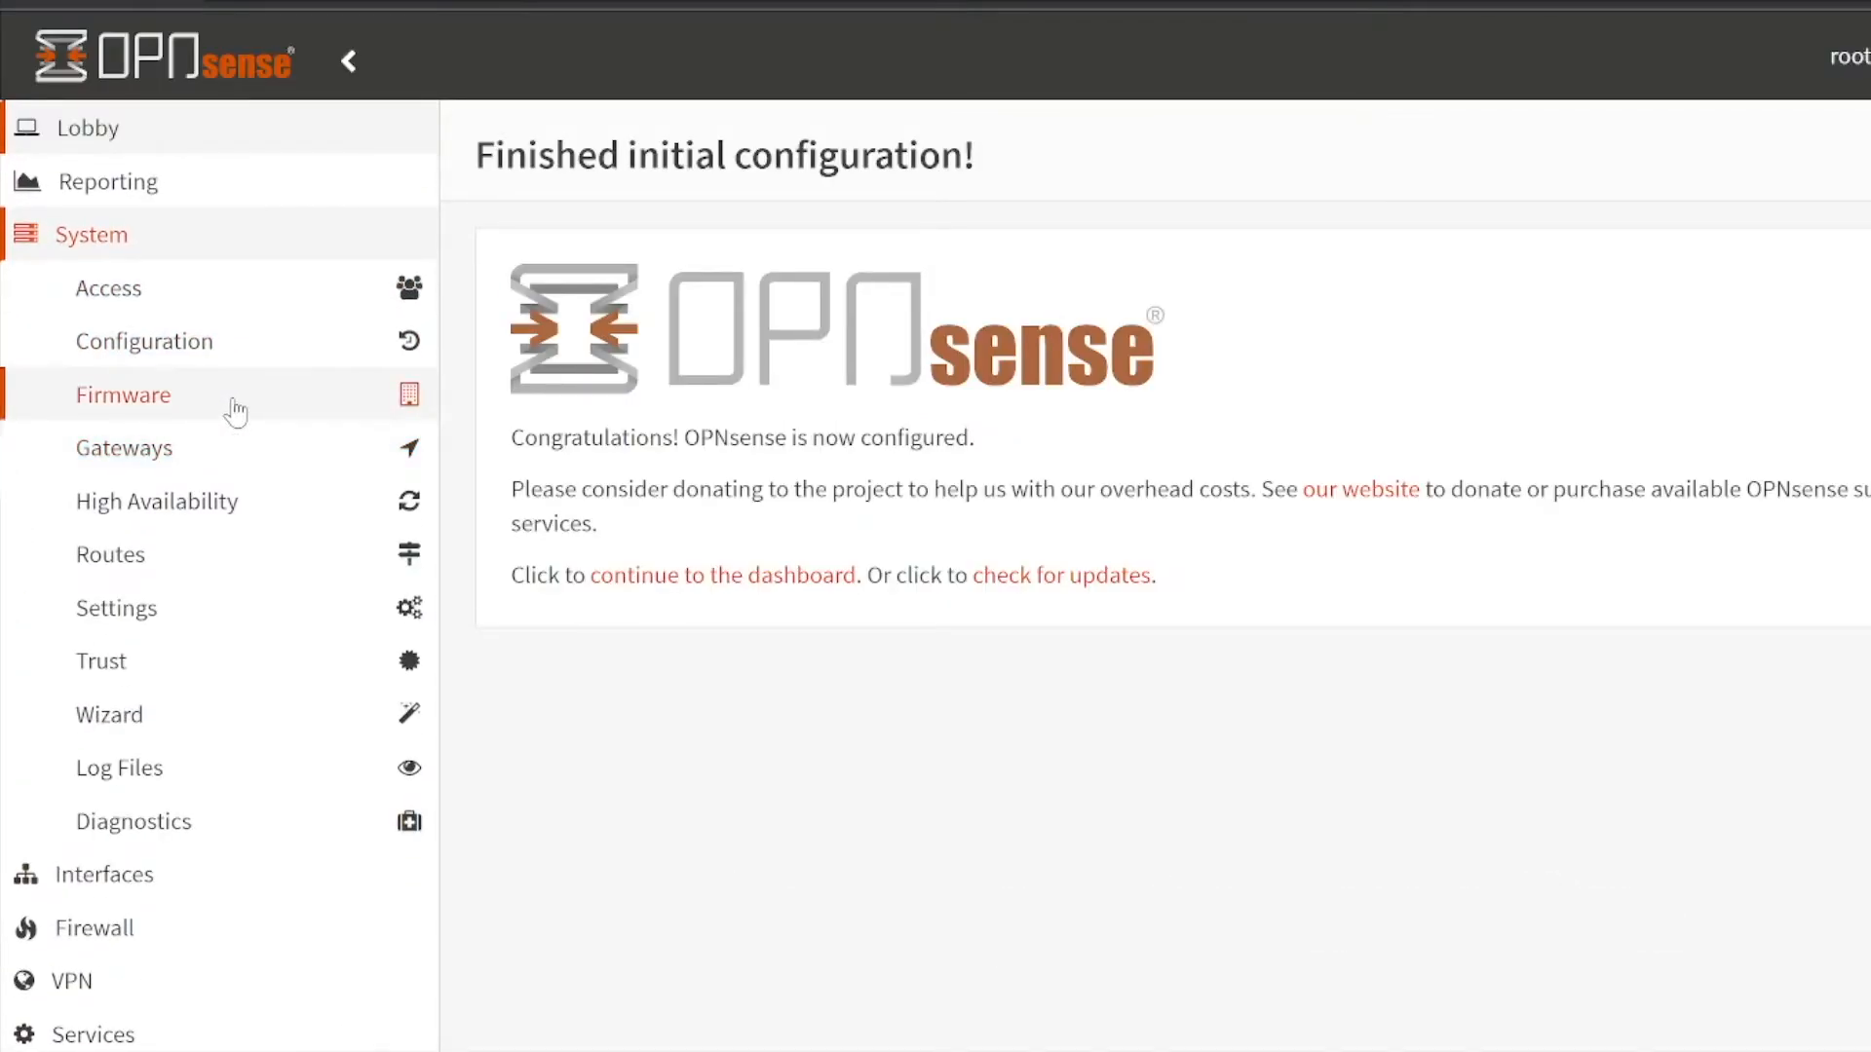
click(236, 409)
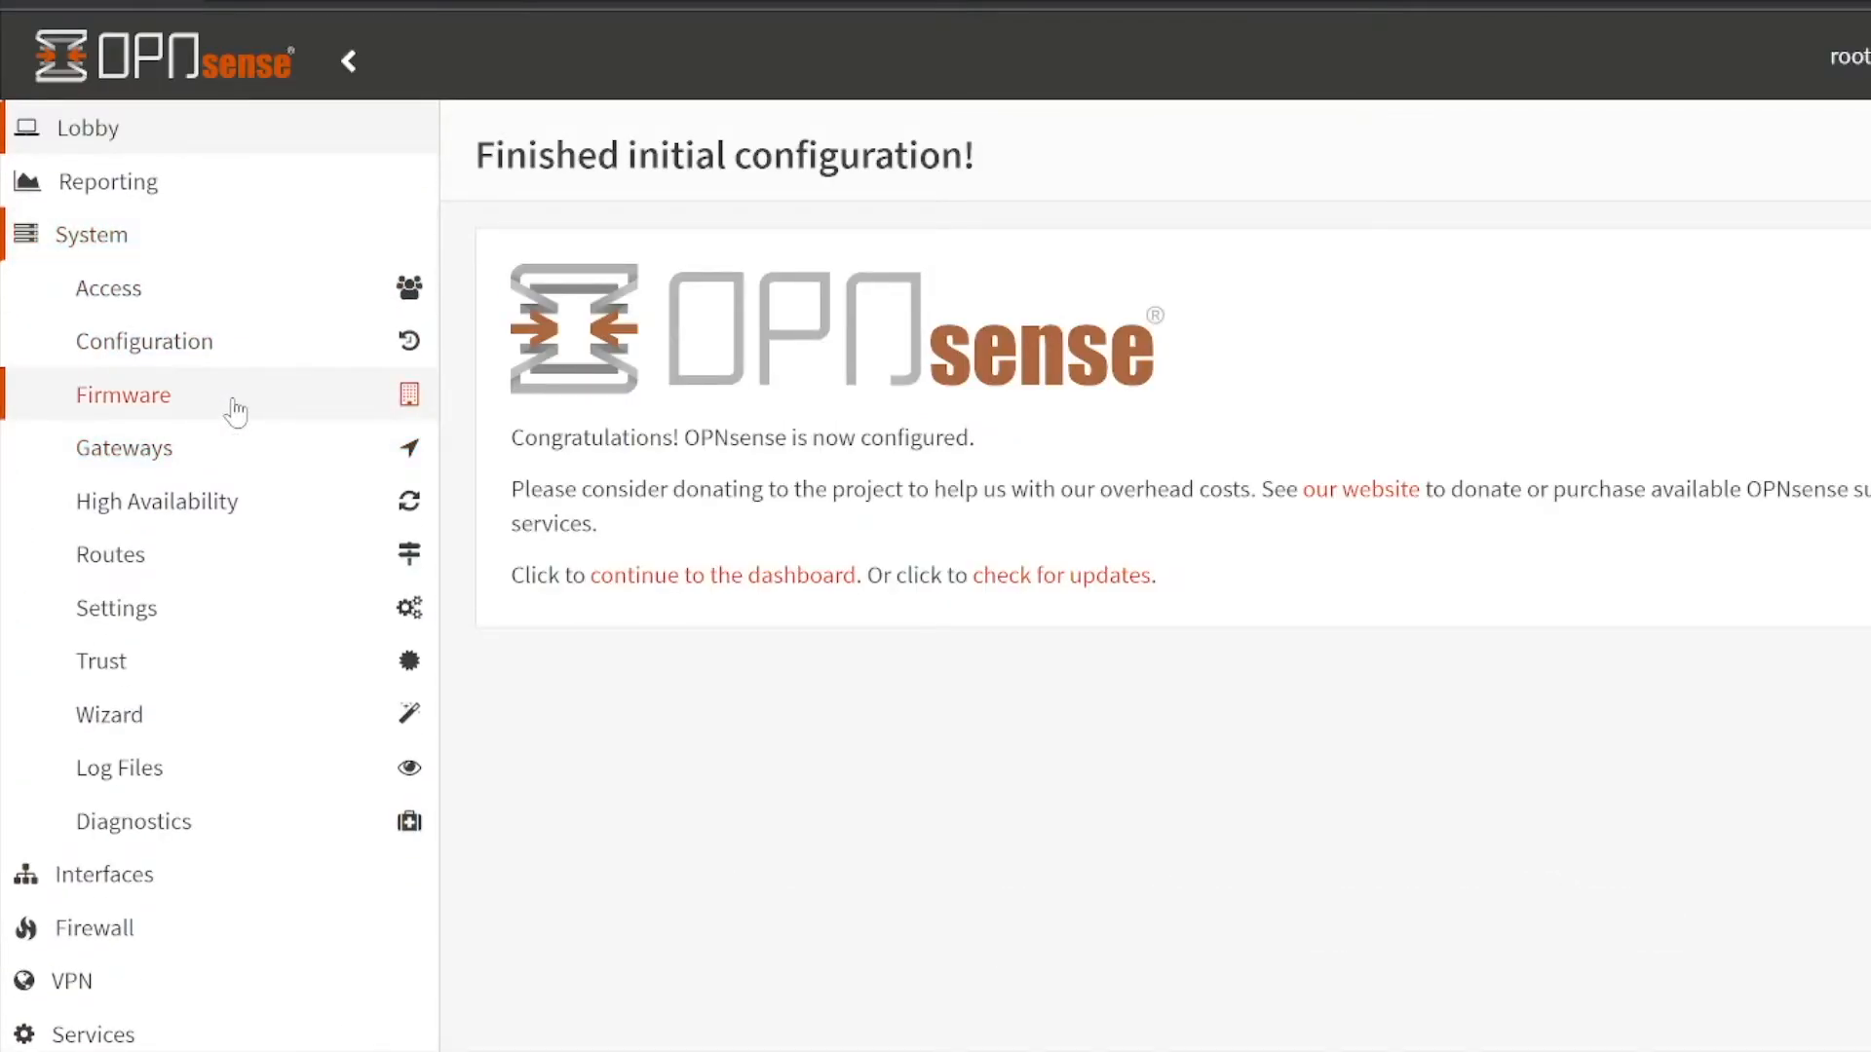
click(233, 514)
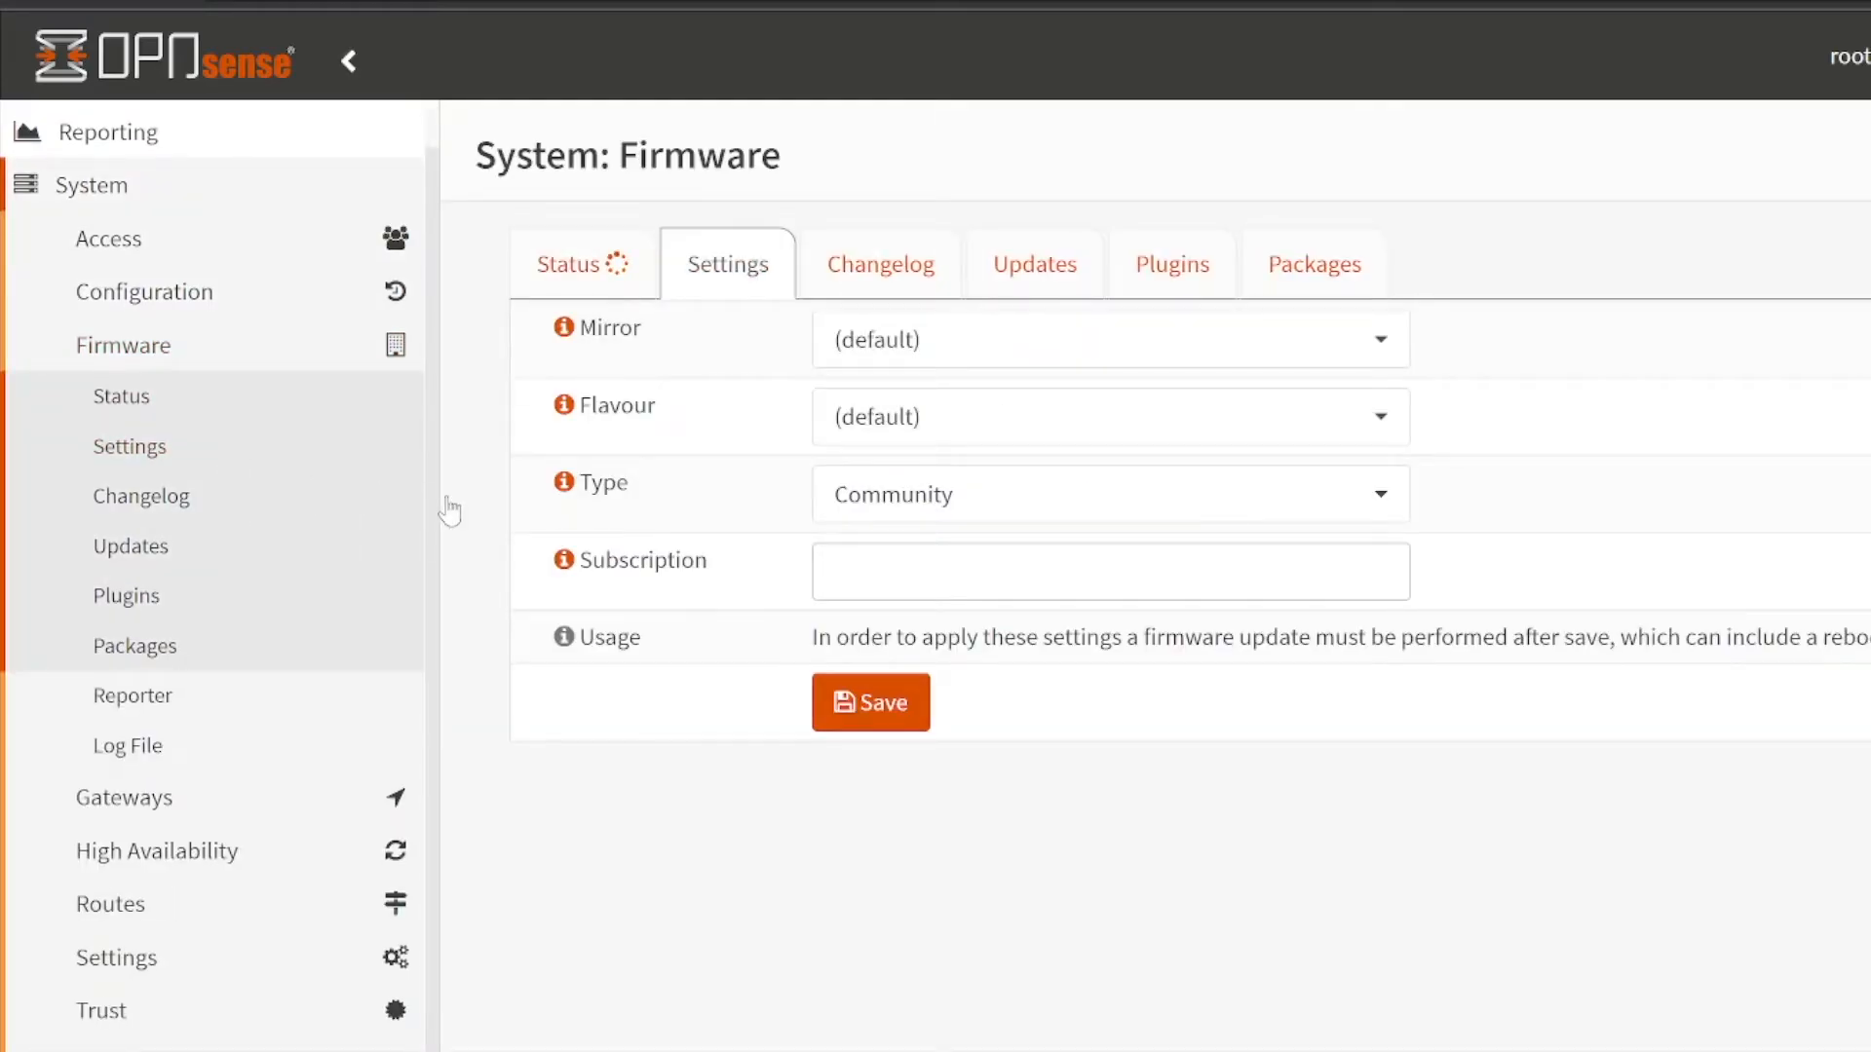
click(1044, 364)
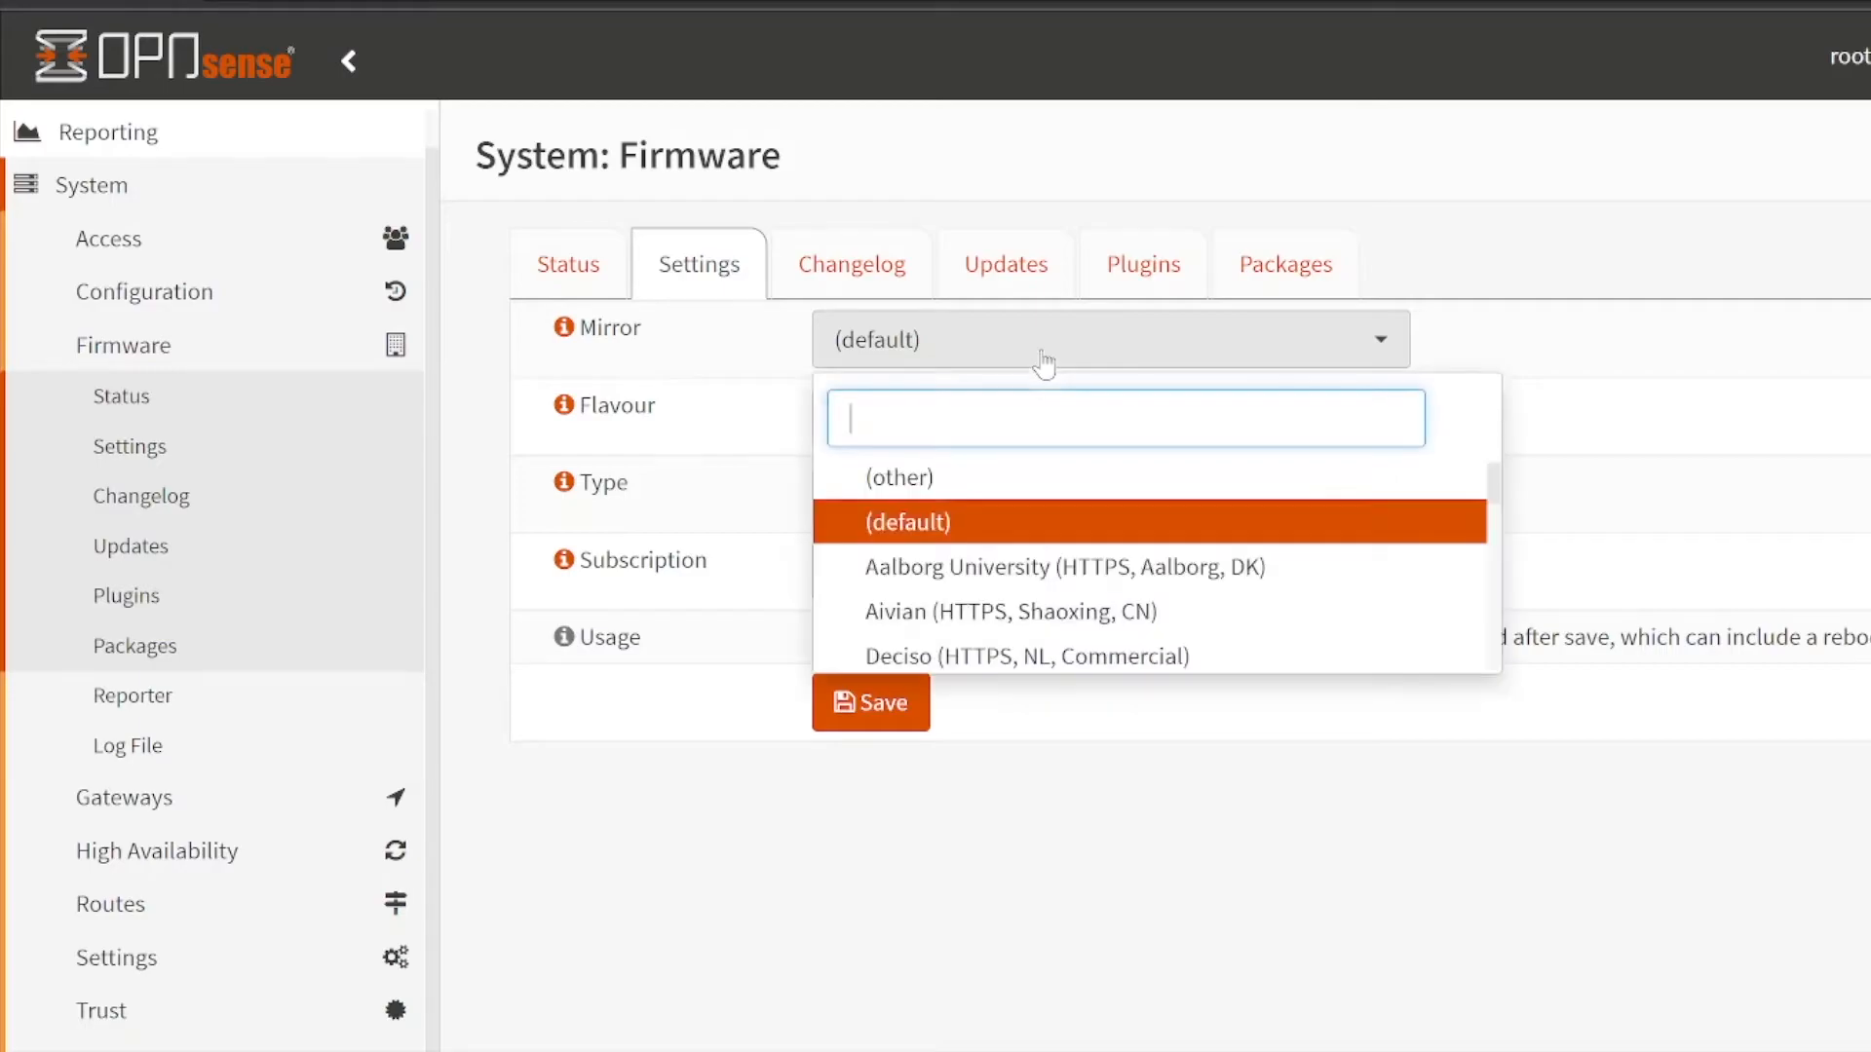
click(1162, 489)
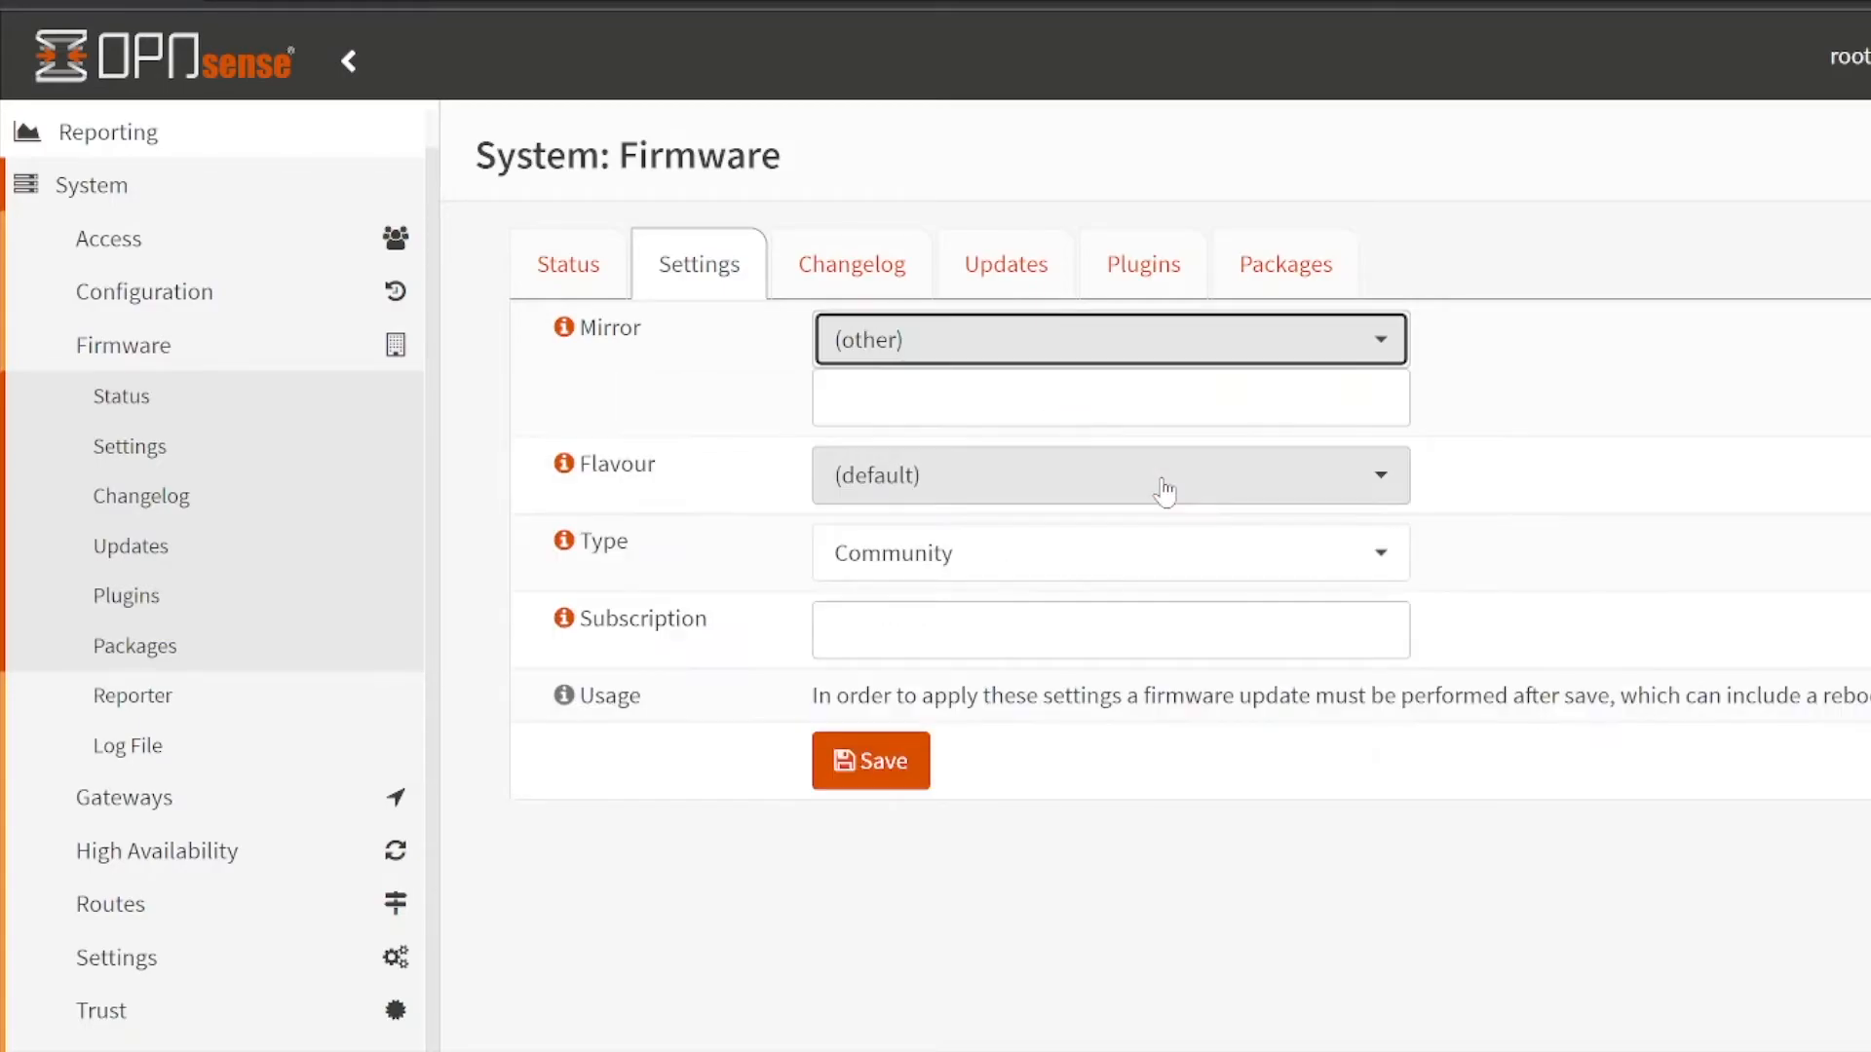
click(1127, 407)
text(http:/)
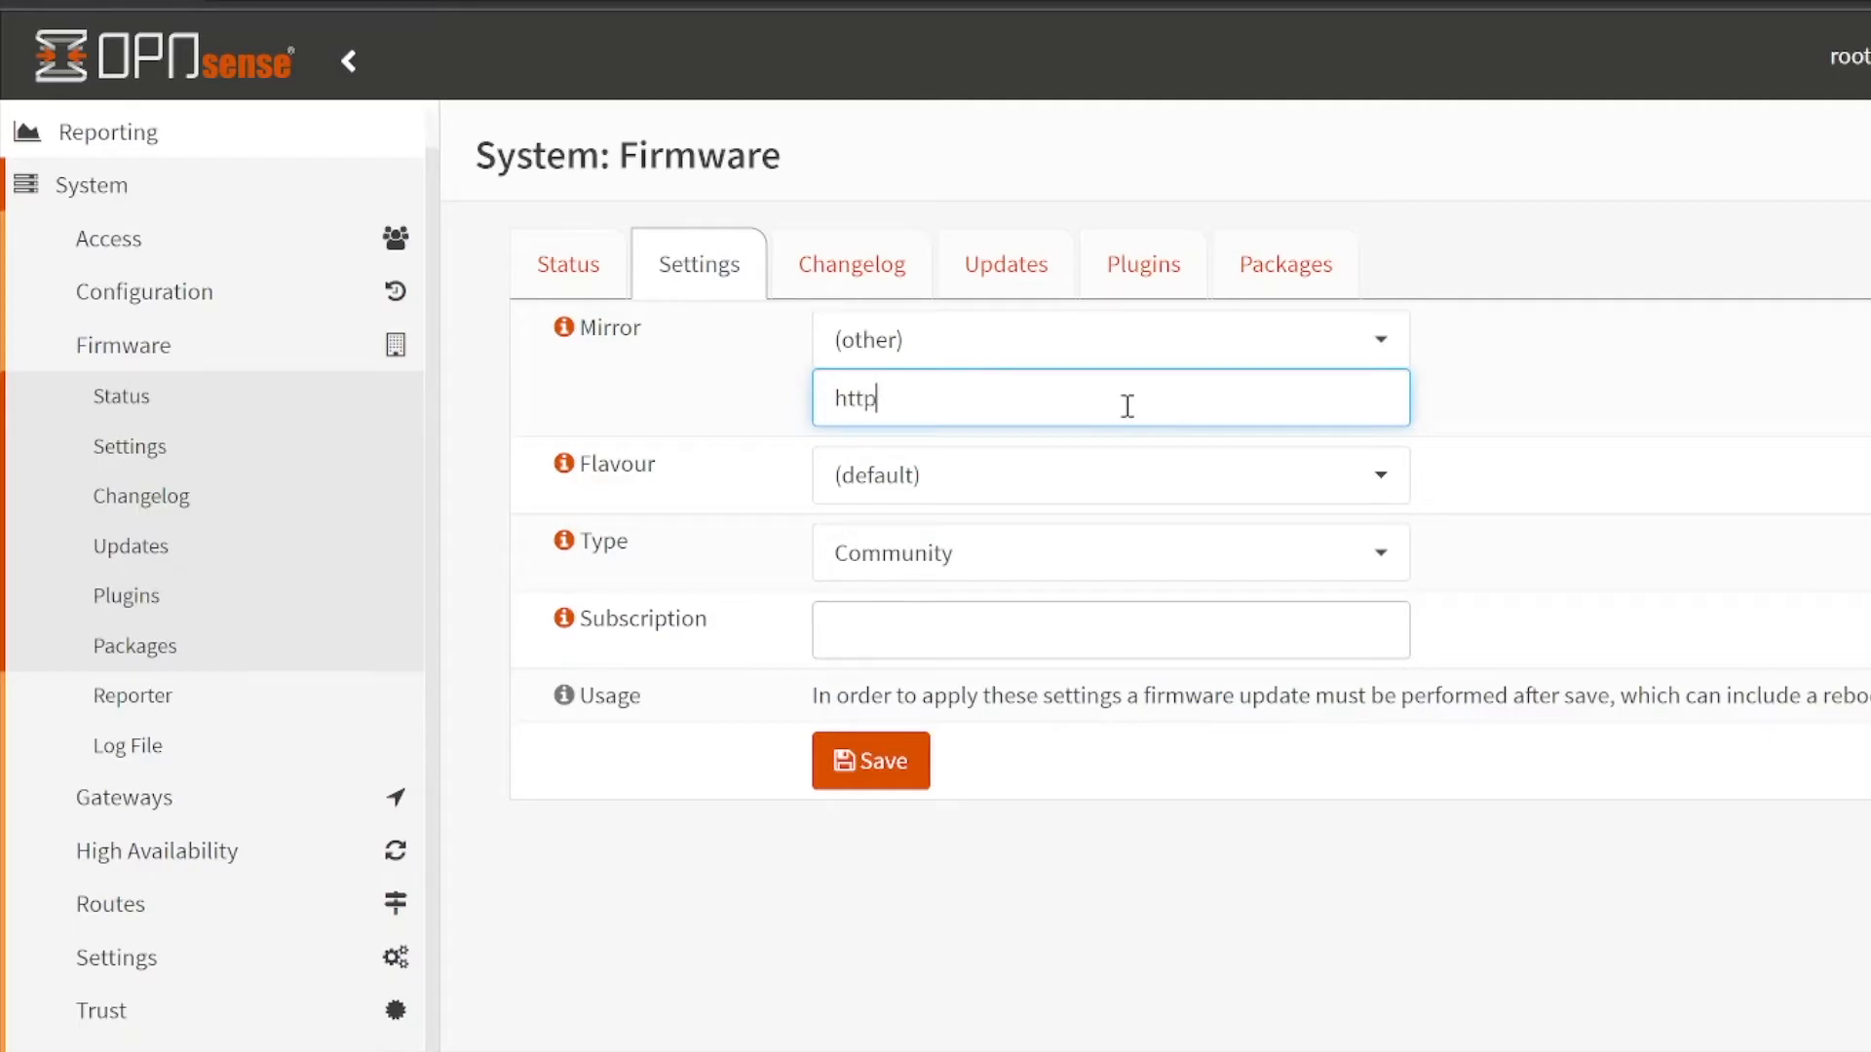
text(/192.168.178.30/opnsense)
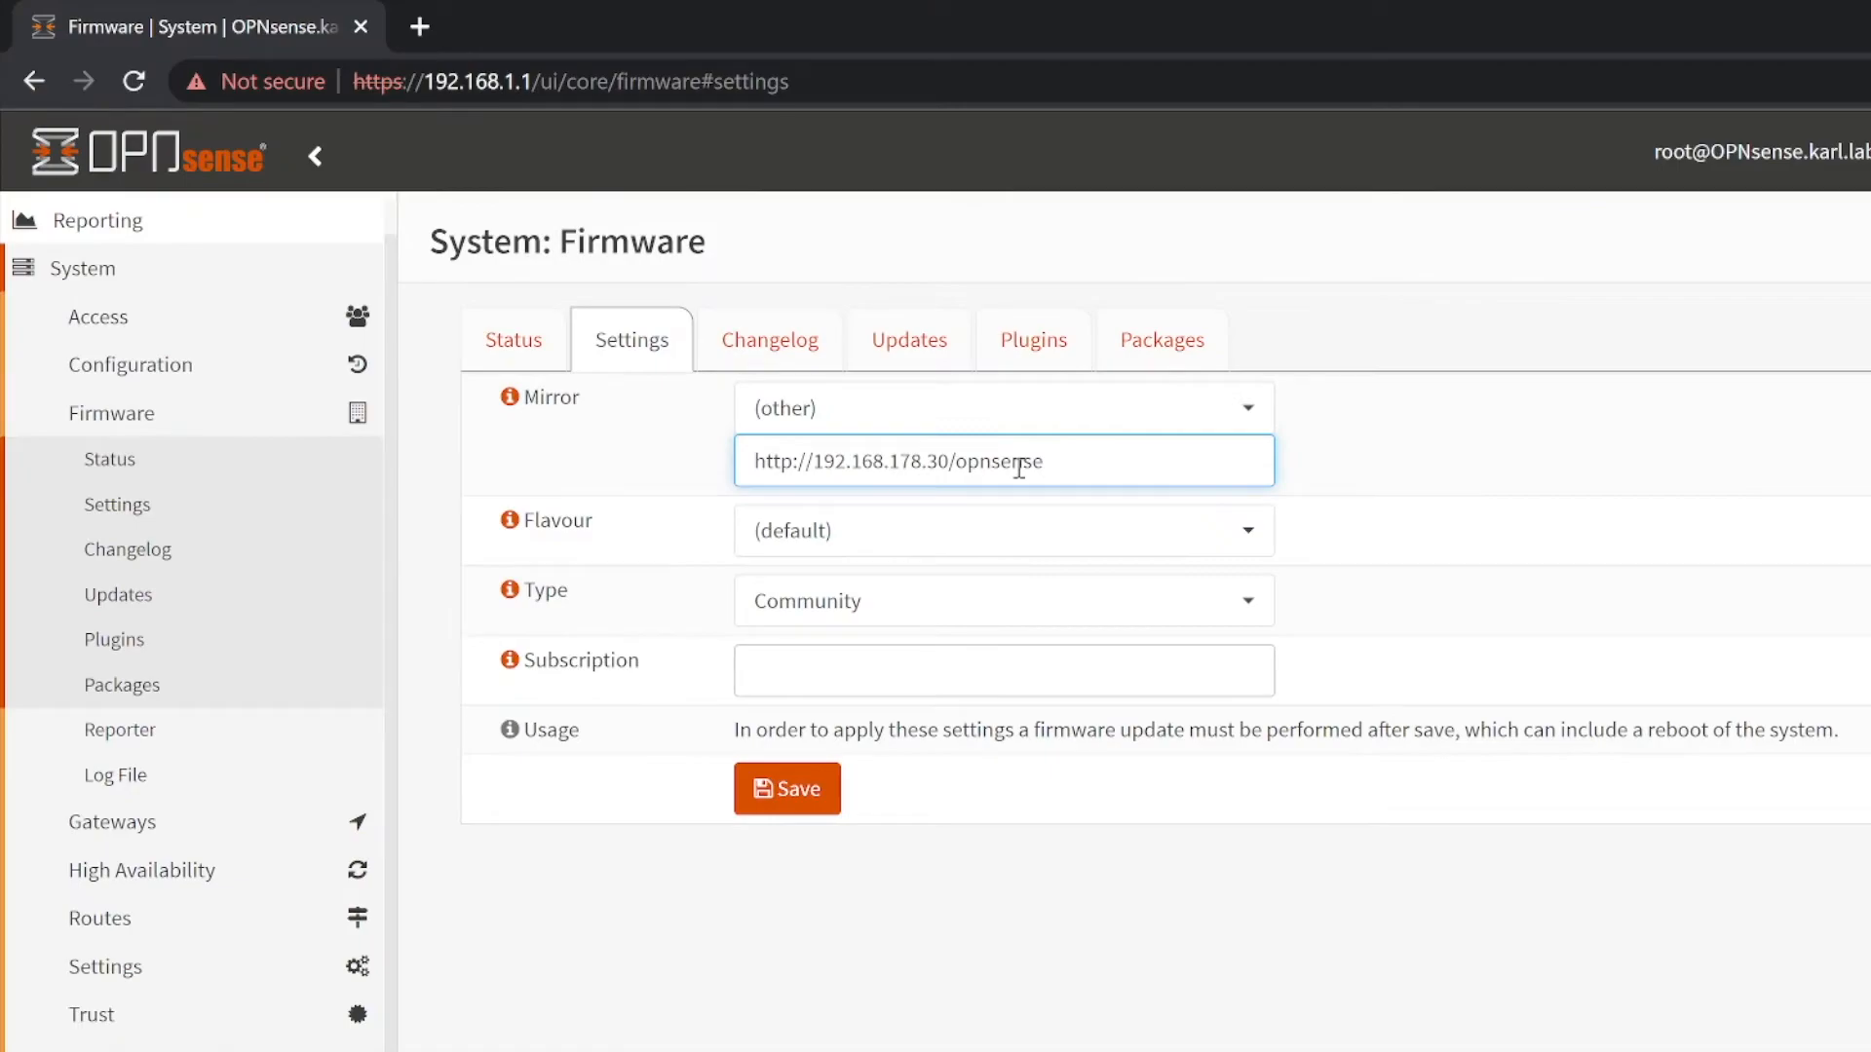
click(800, 804)
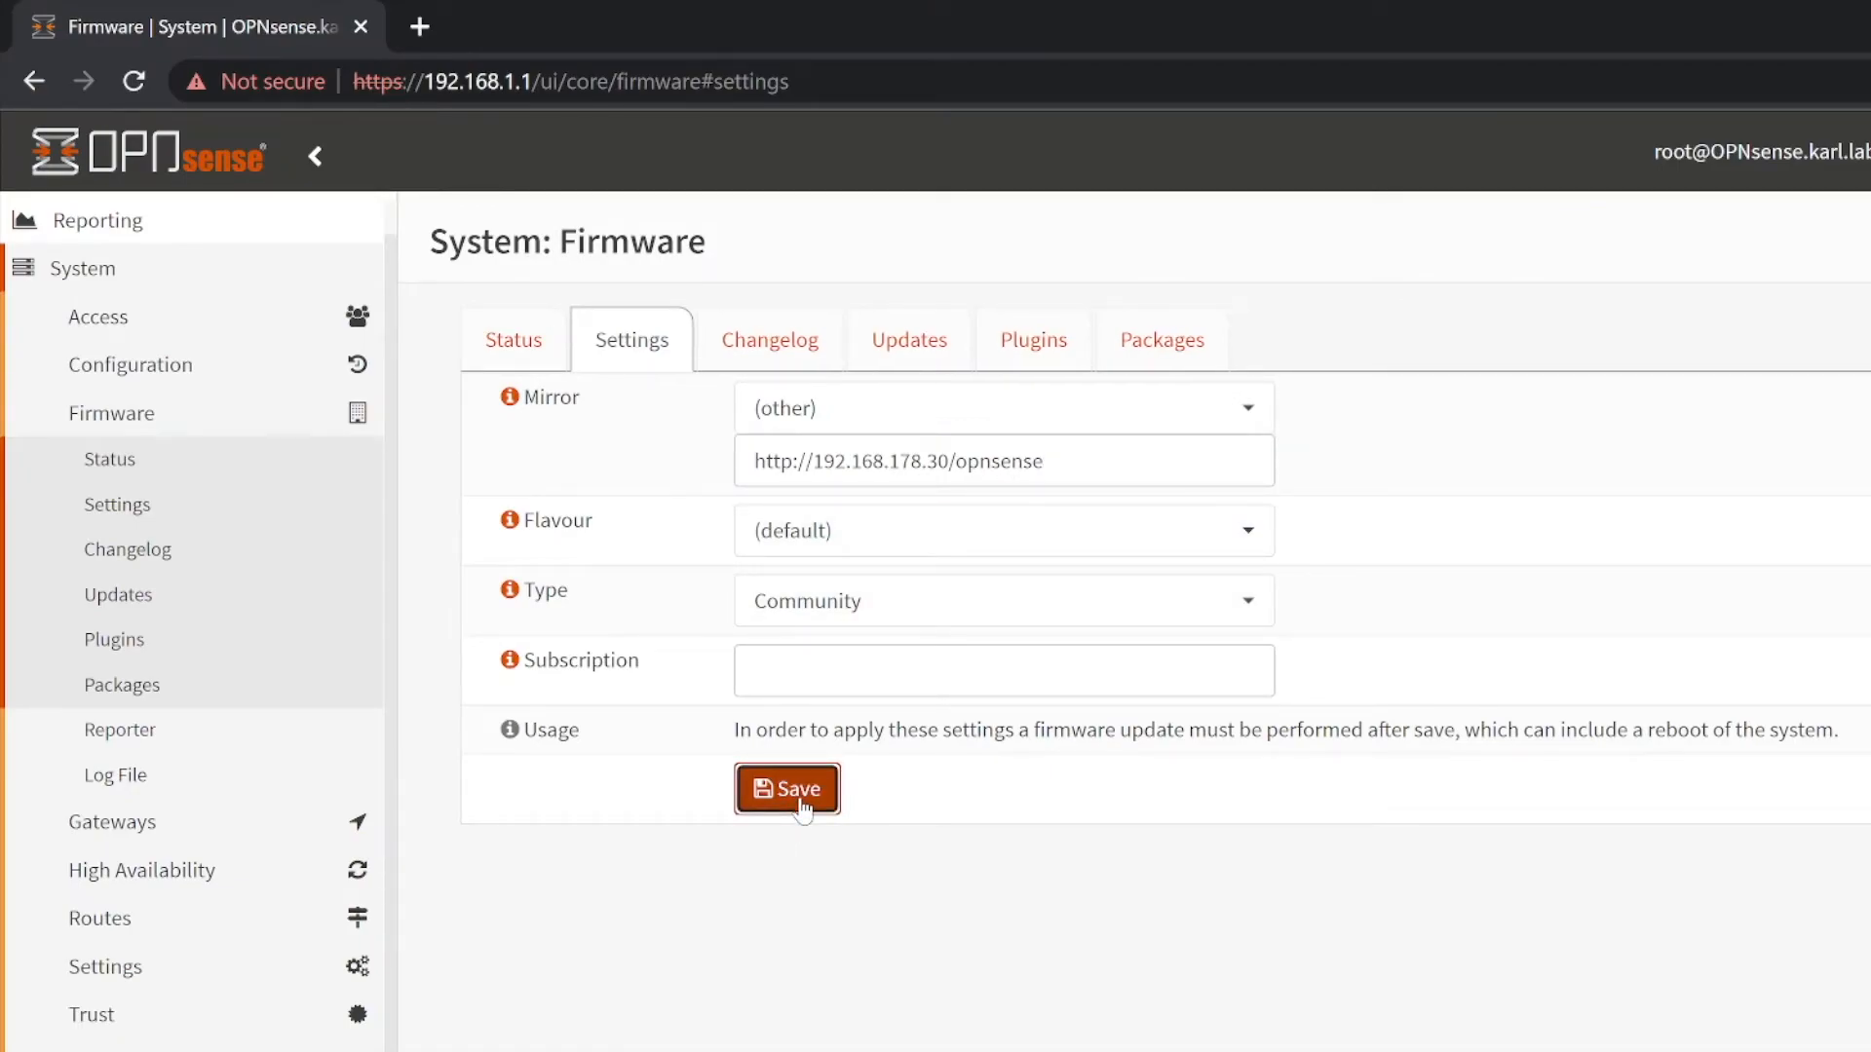
click(933, 347)
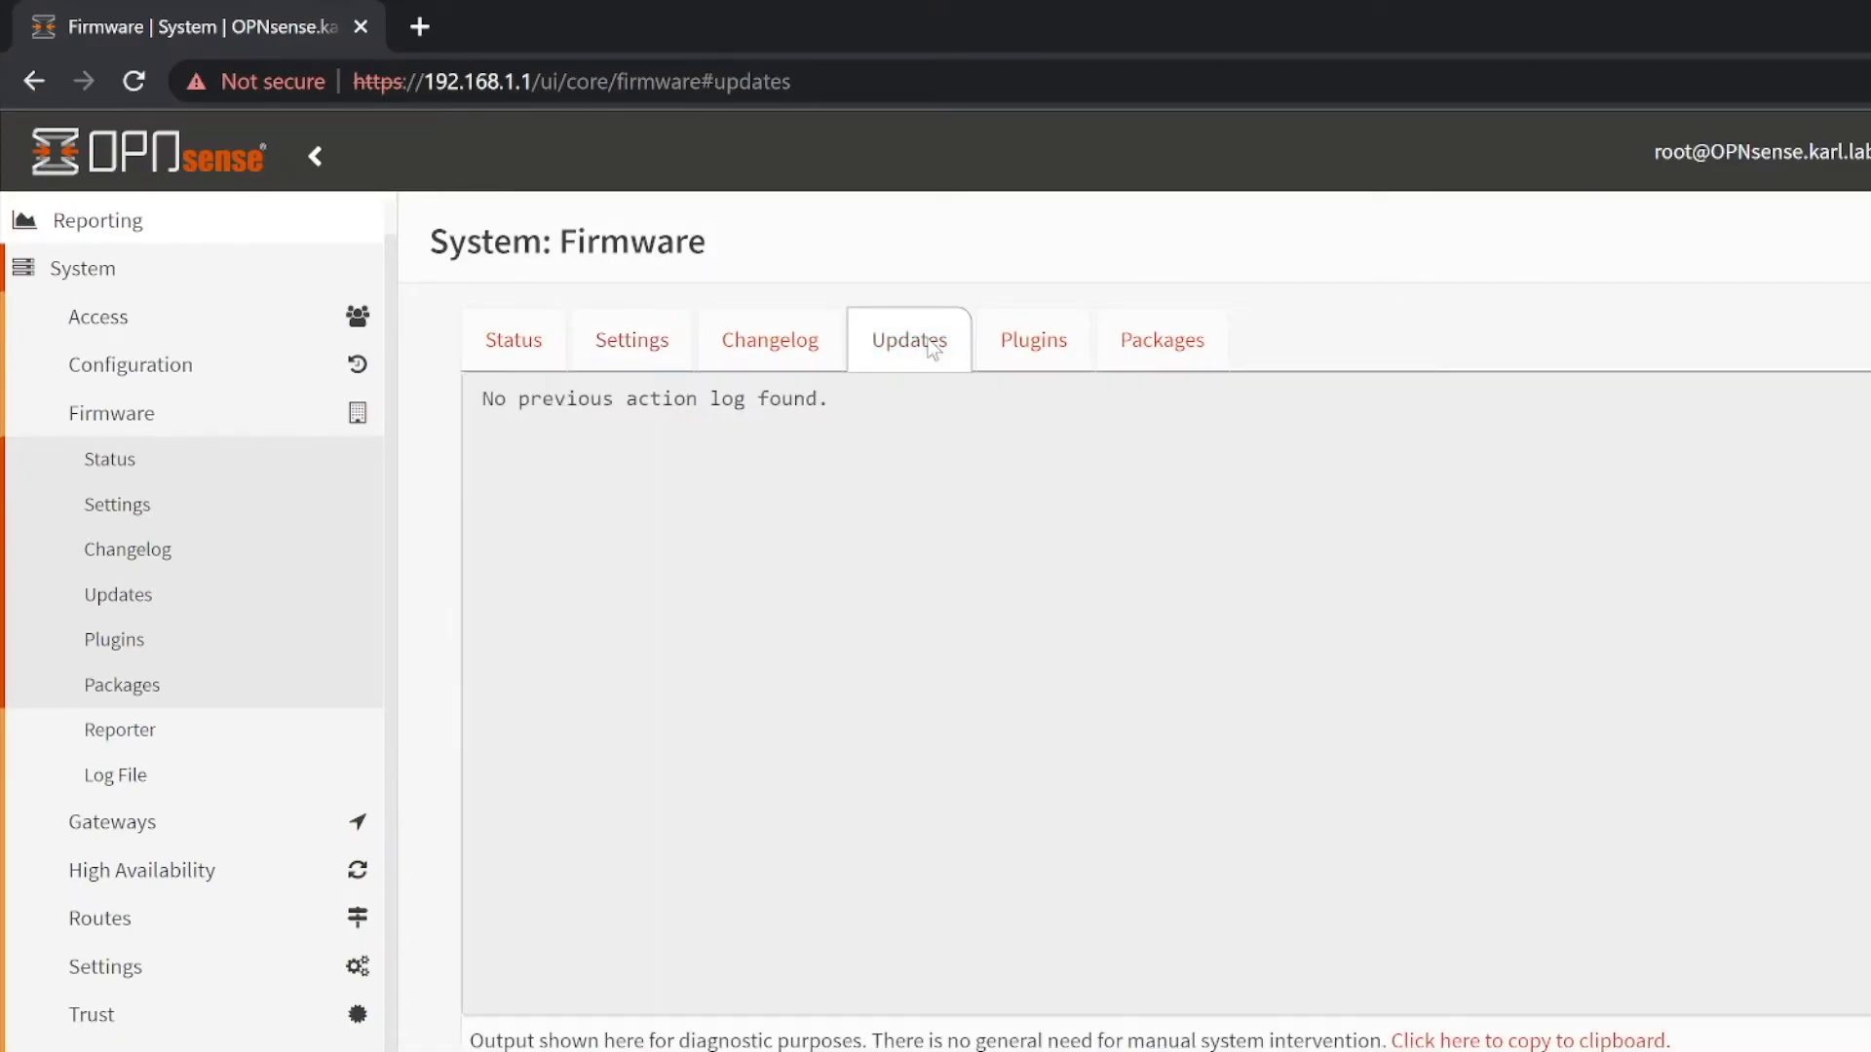
- Run a Connectivity audit from the firmware Status tab against the custom mirror
click(529, 358)
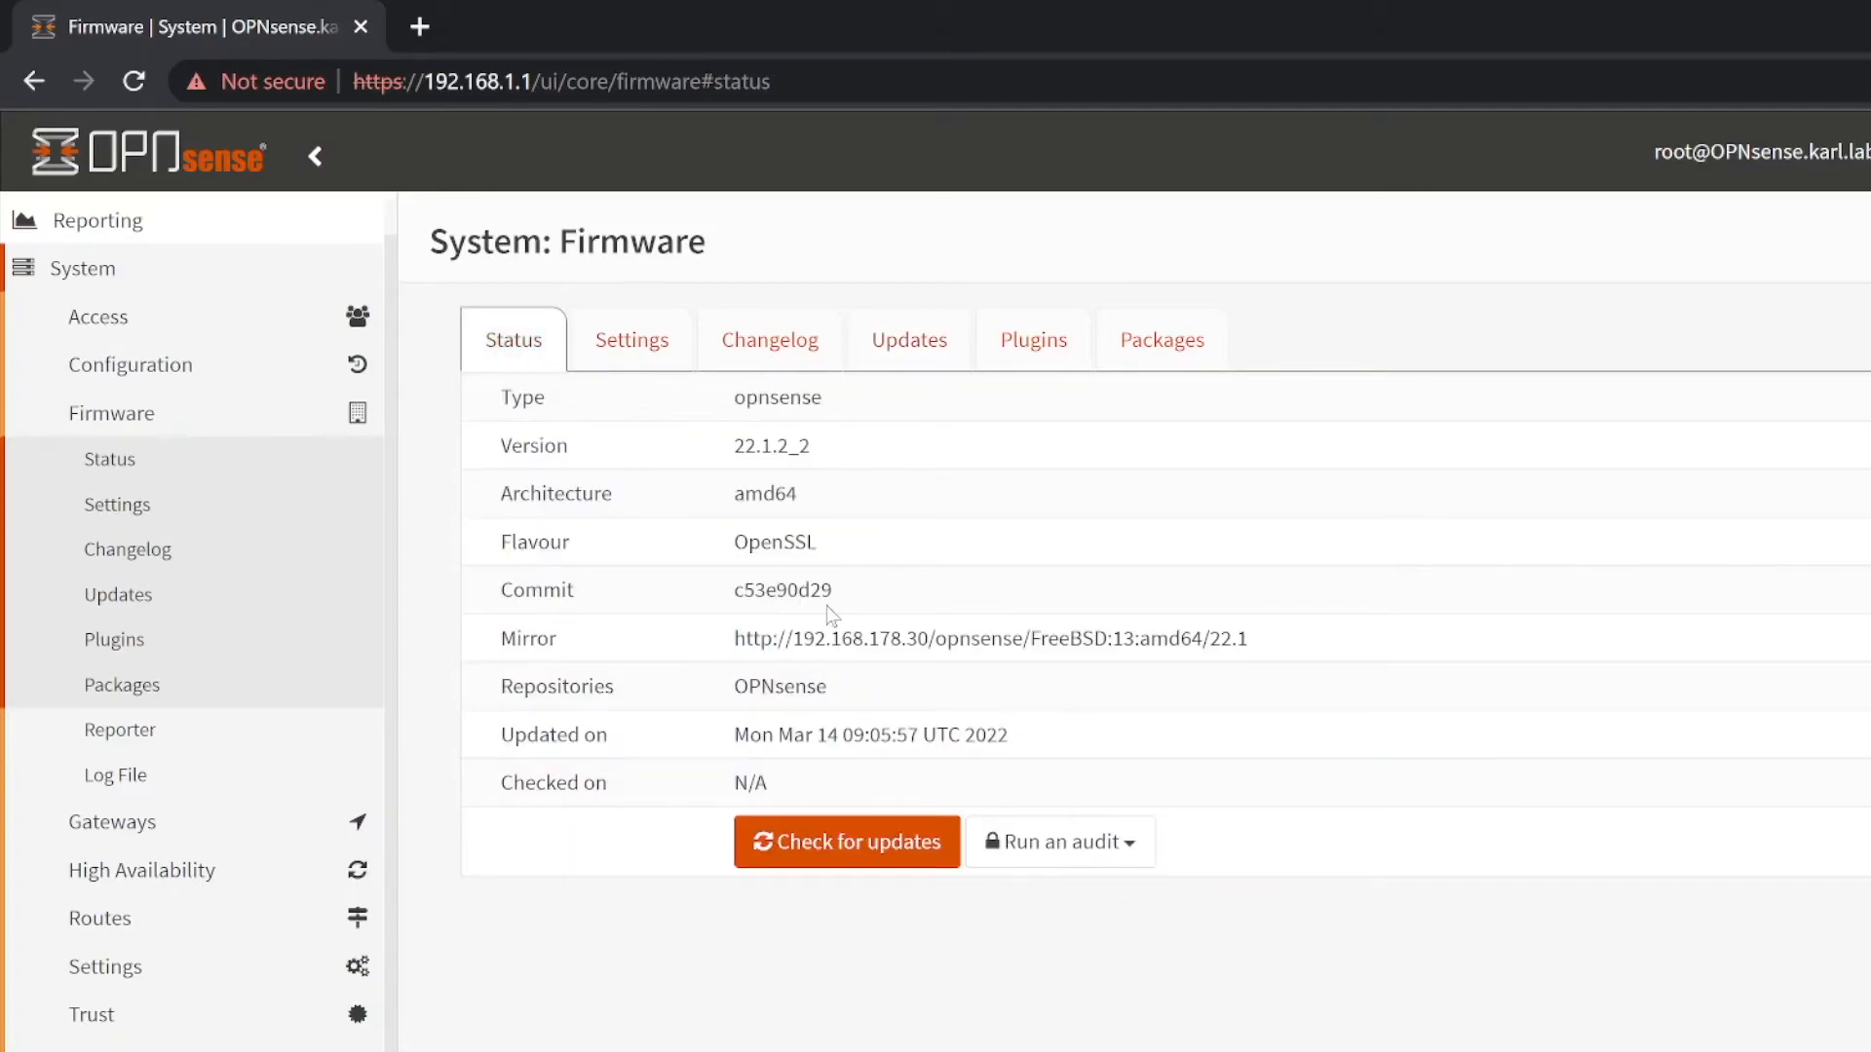
click(1126, 857)
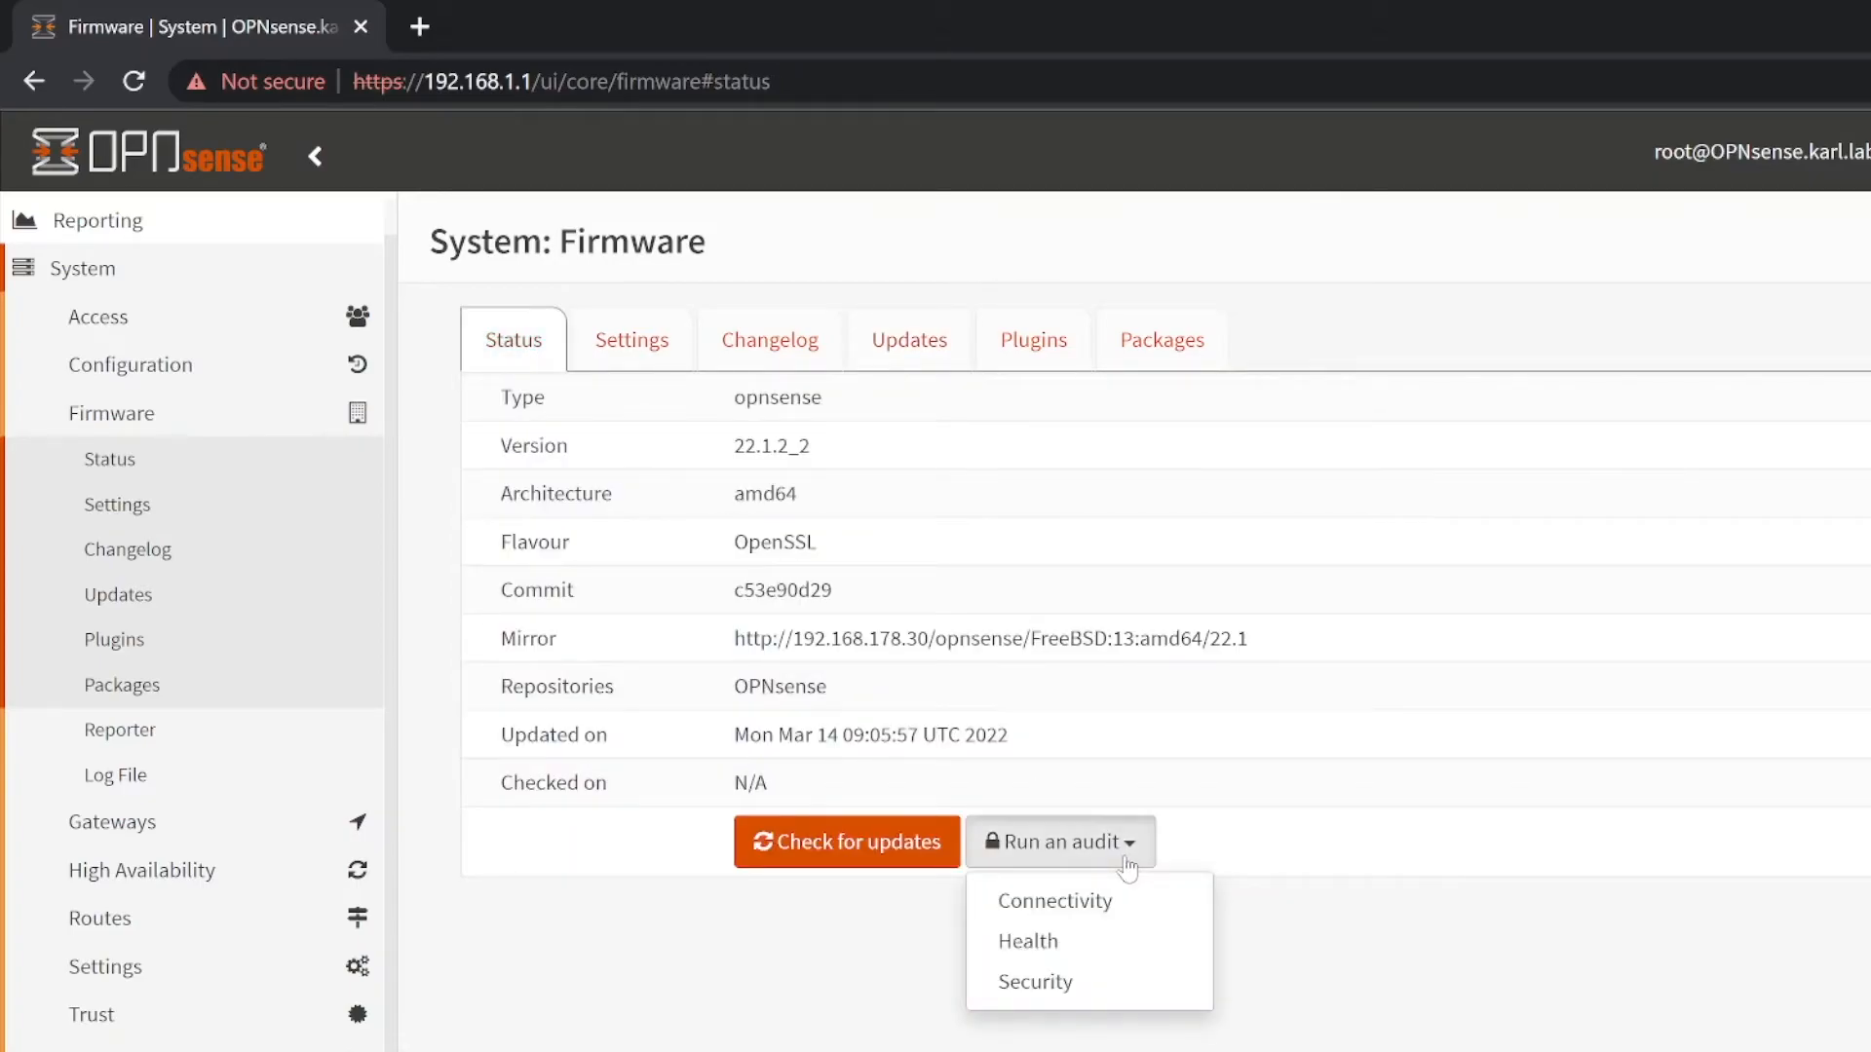
click(1120, 911)
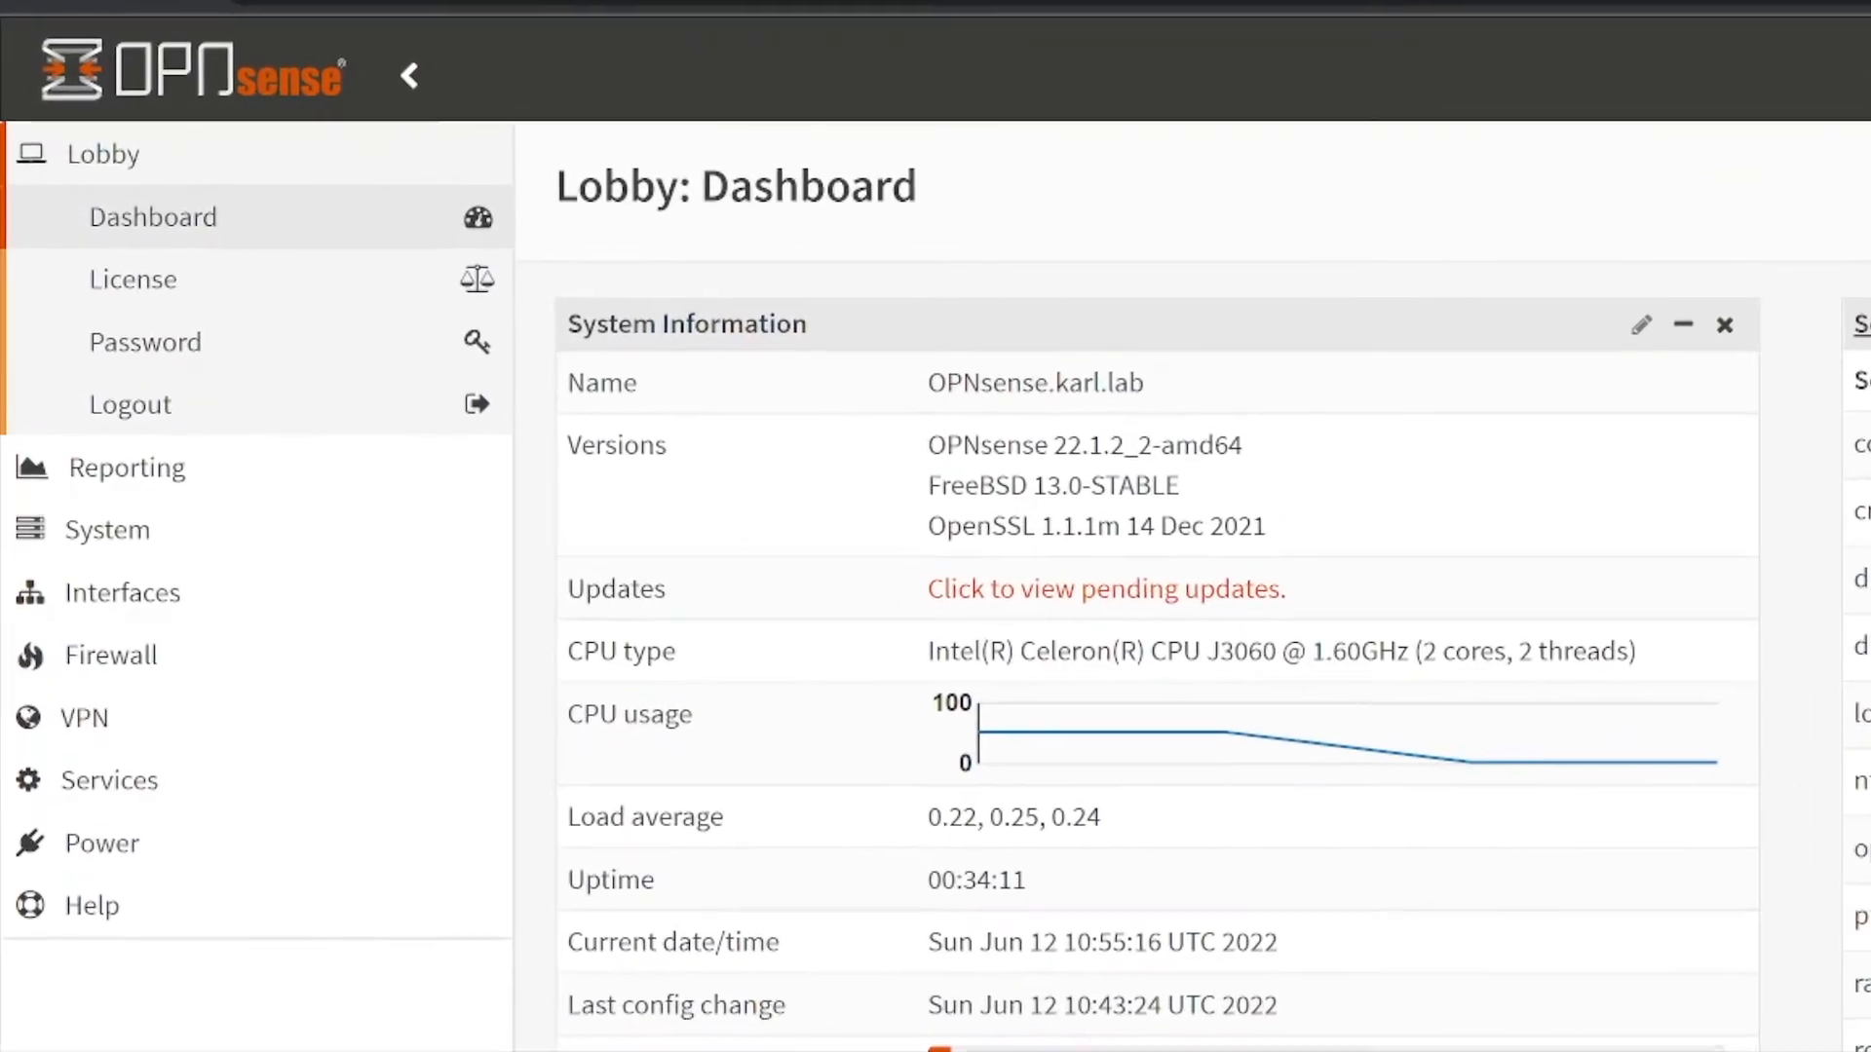
- Install all 70 pending updates, dismissing the changelog and accepting the reboot
click(1168, 597)
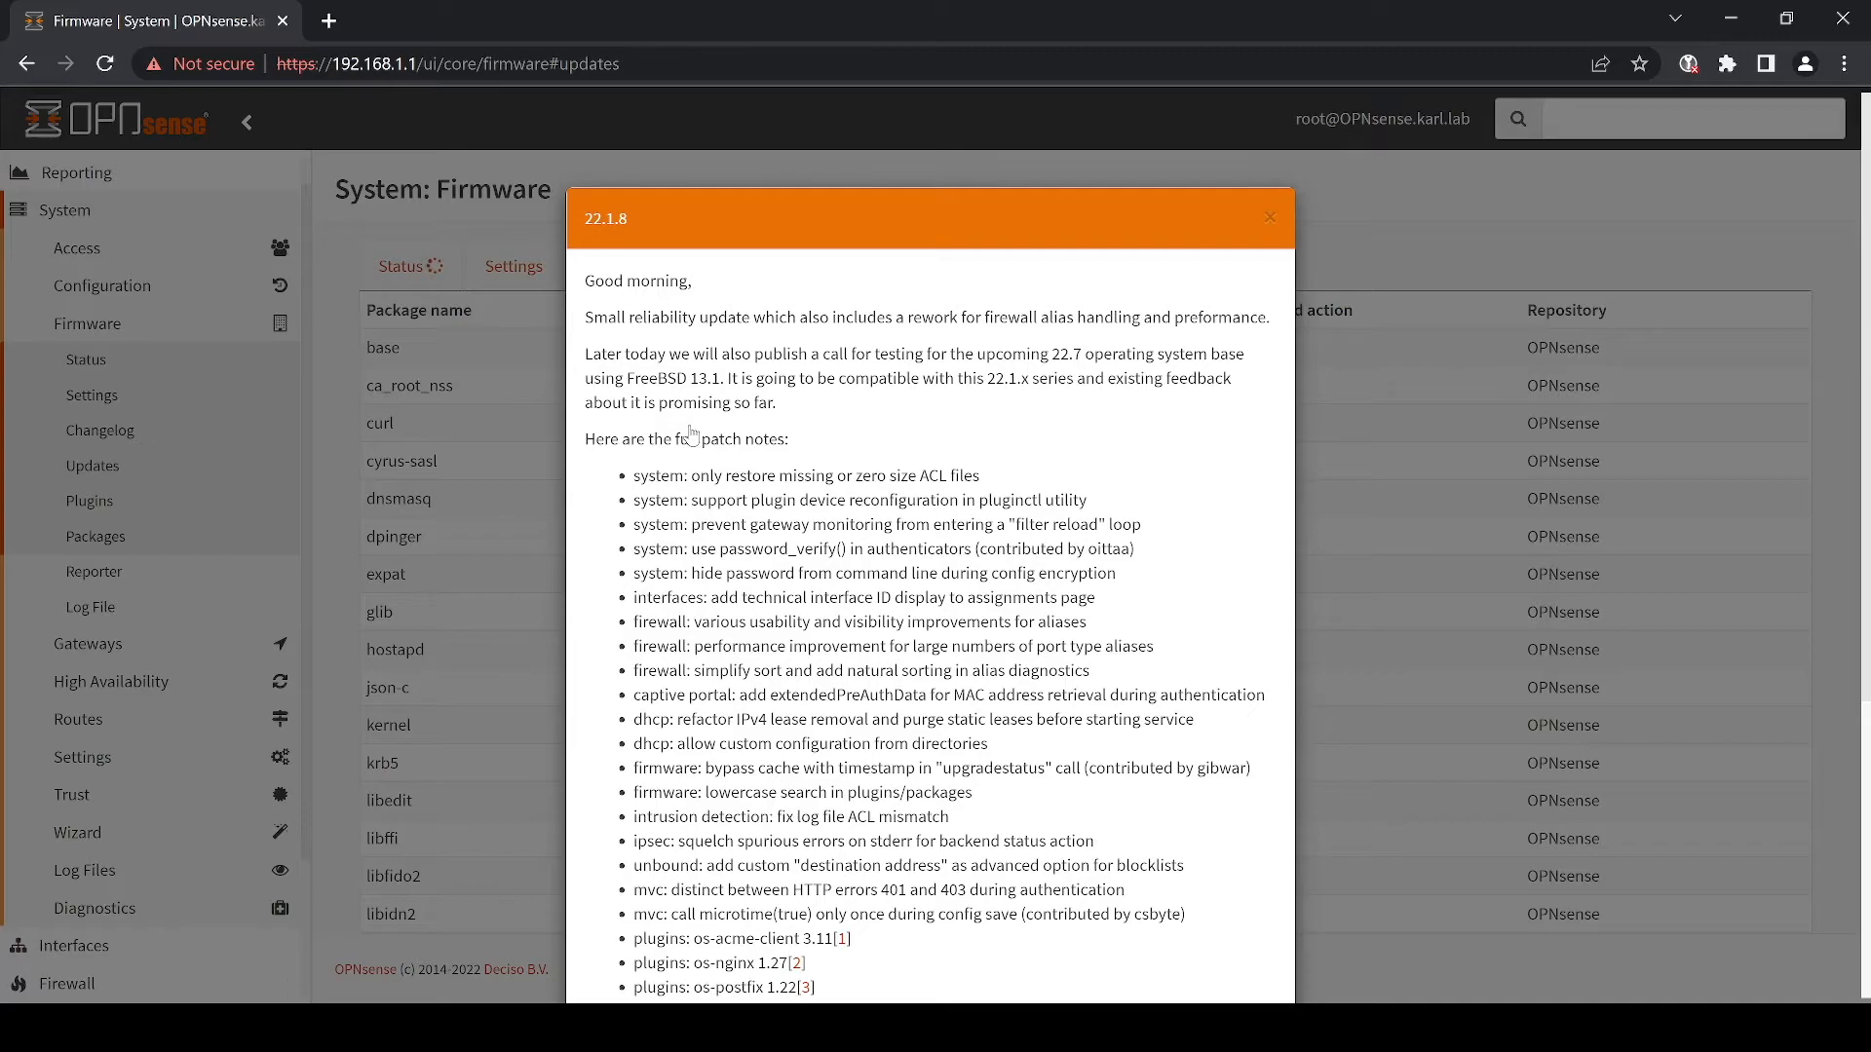
scroll(819, 486, down, 5)
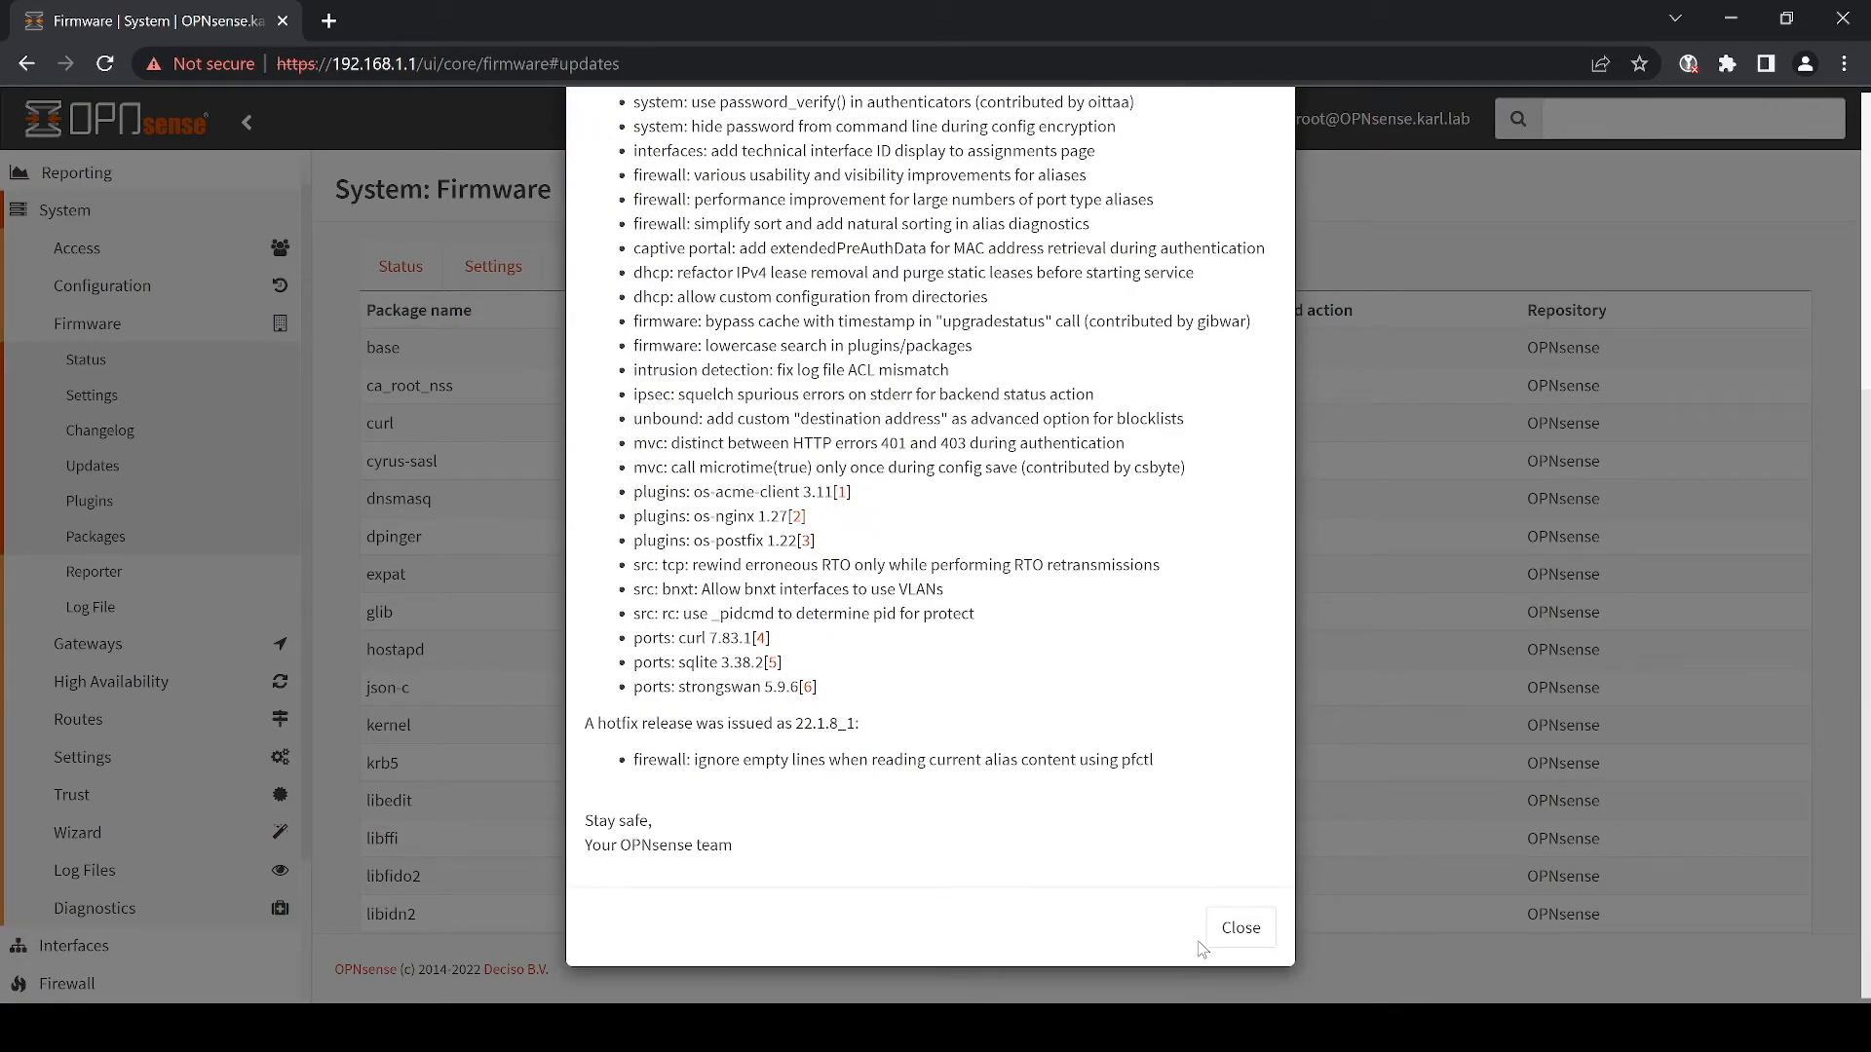
click(1235, 935)
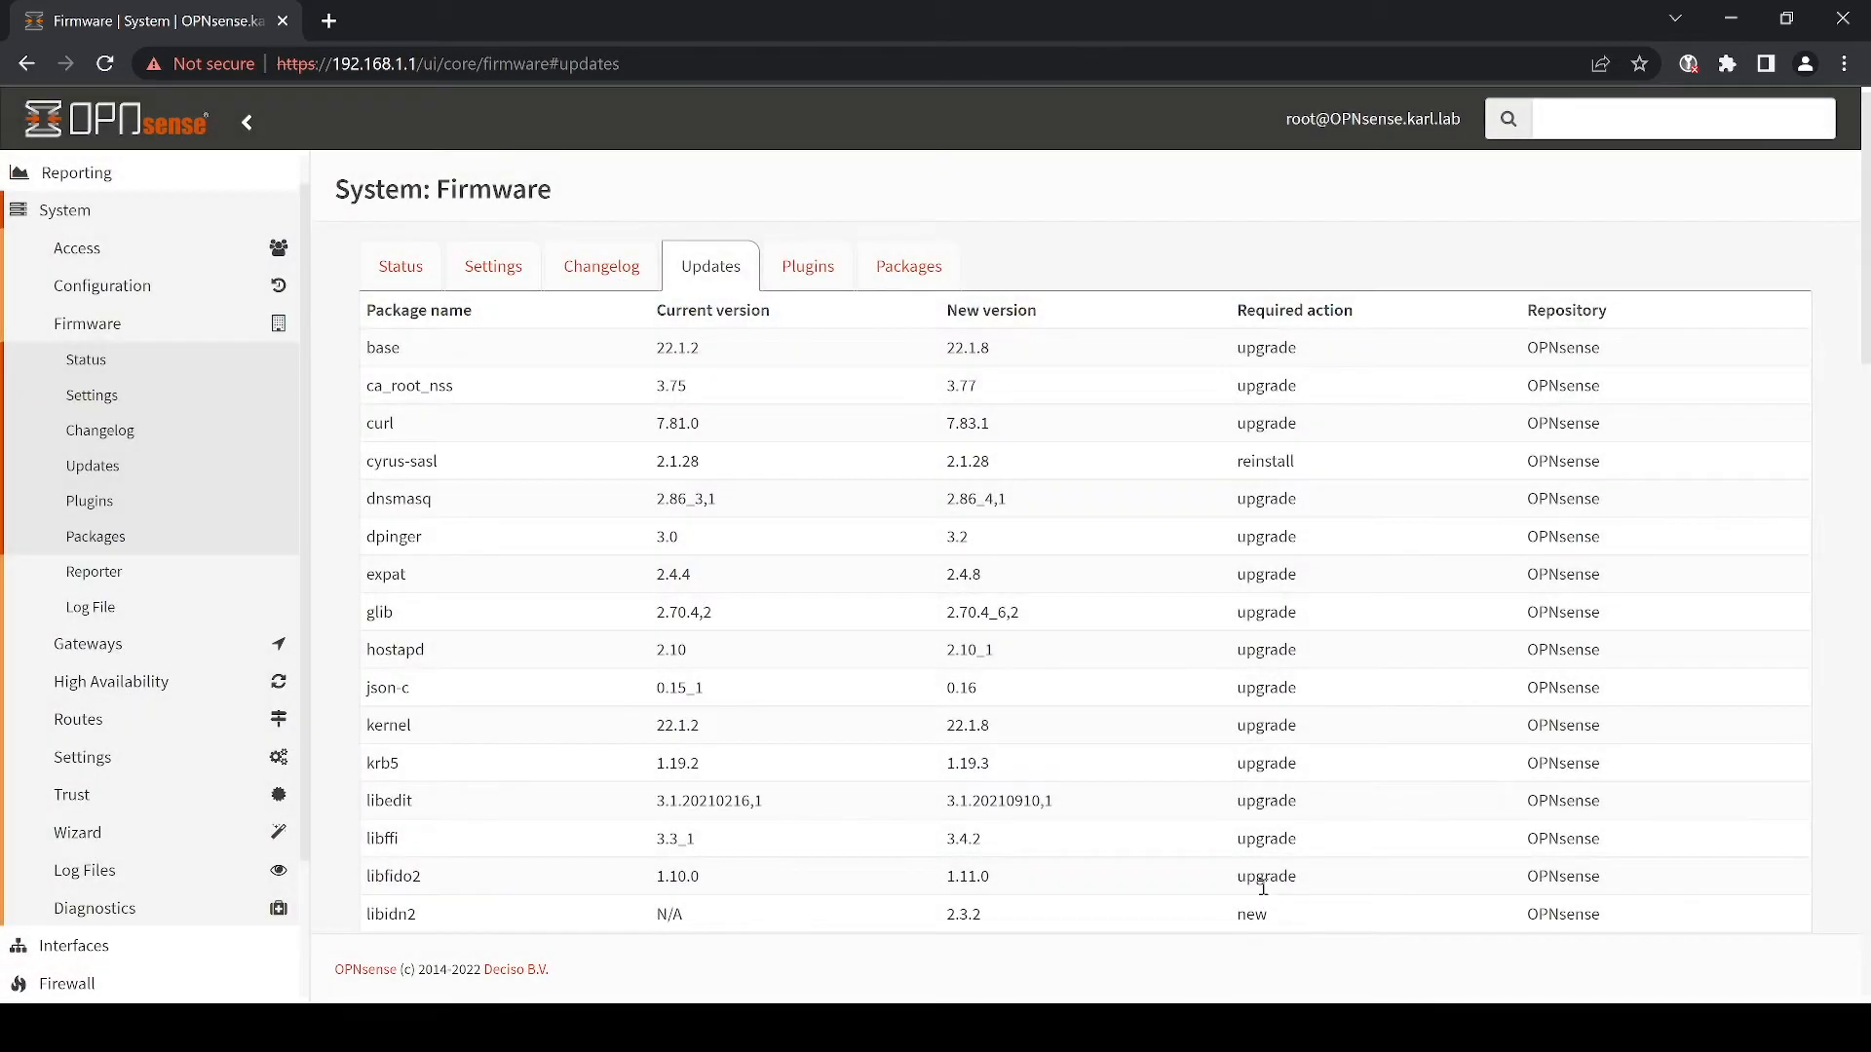
scroll(1262, 887, down, 15)
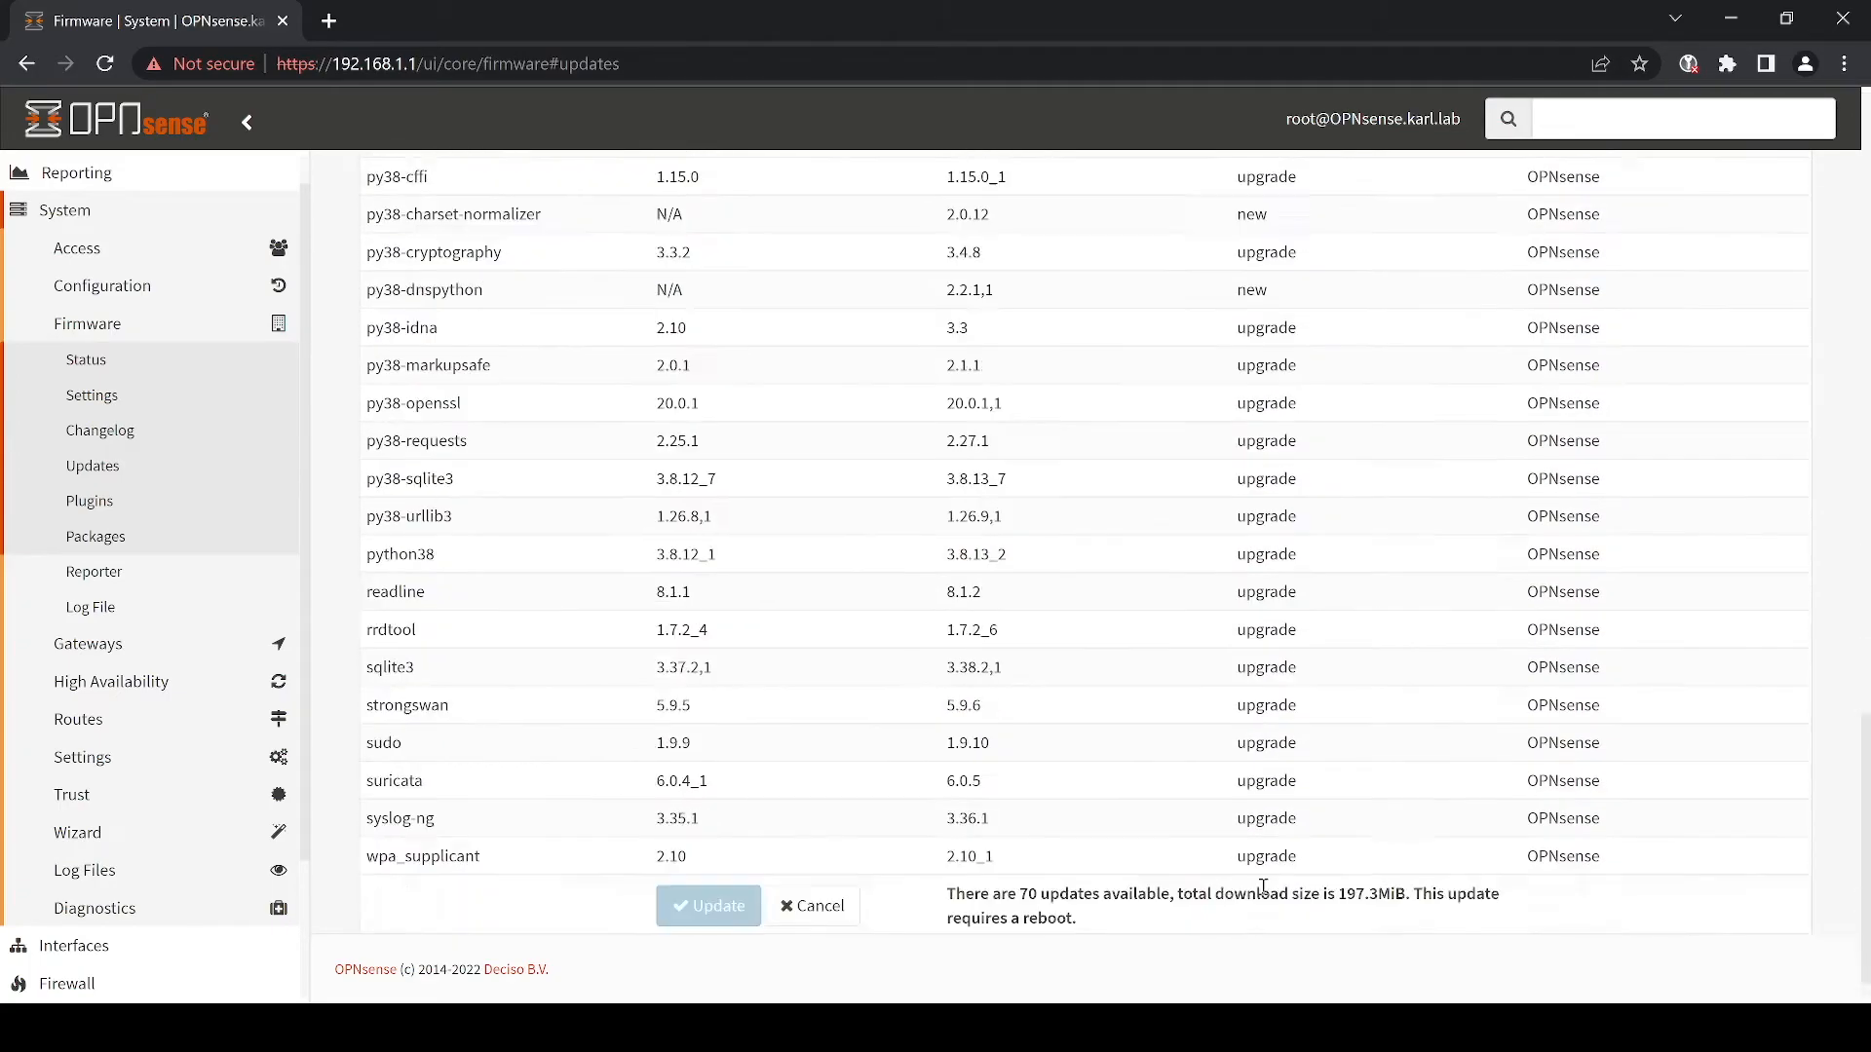
scroll(1263, 886, down, 2)
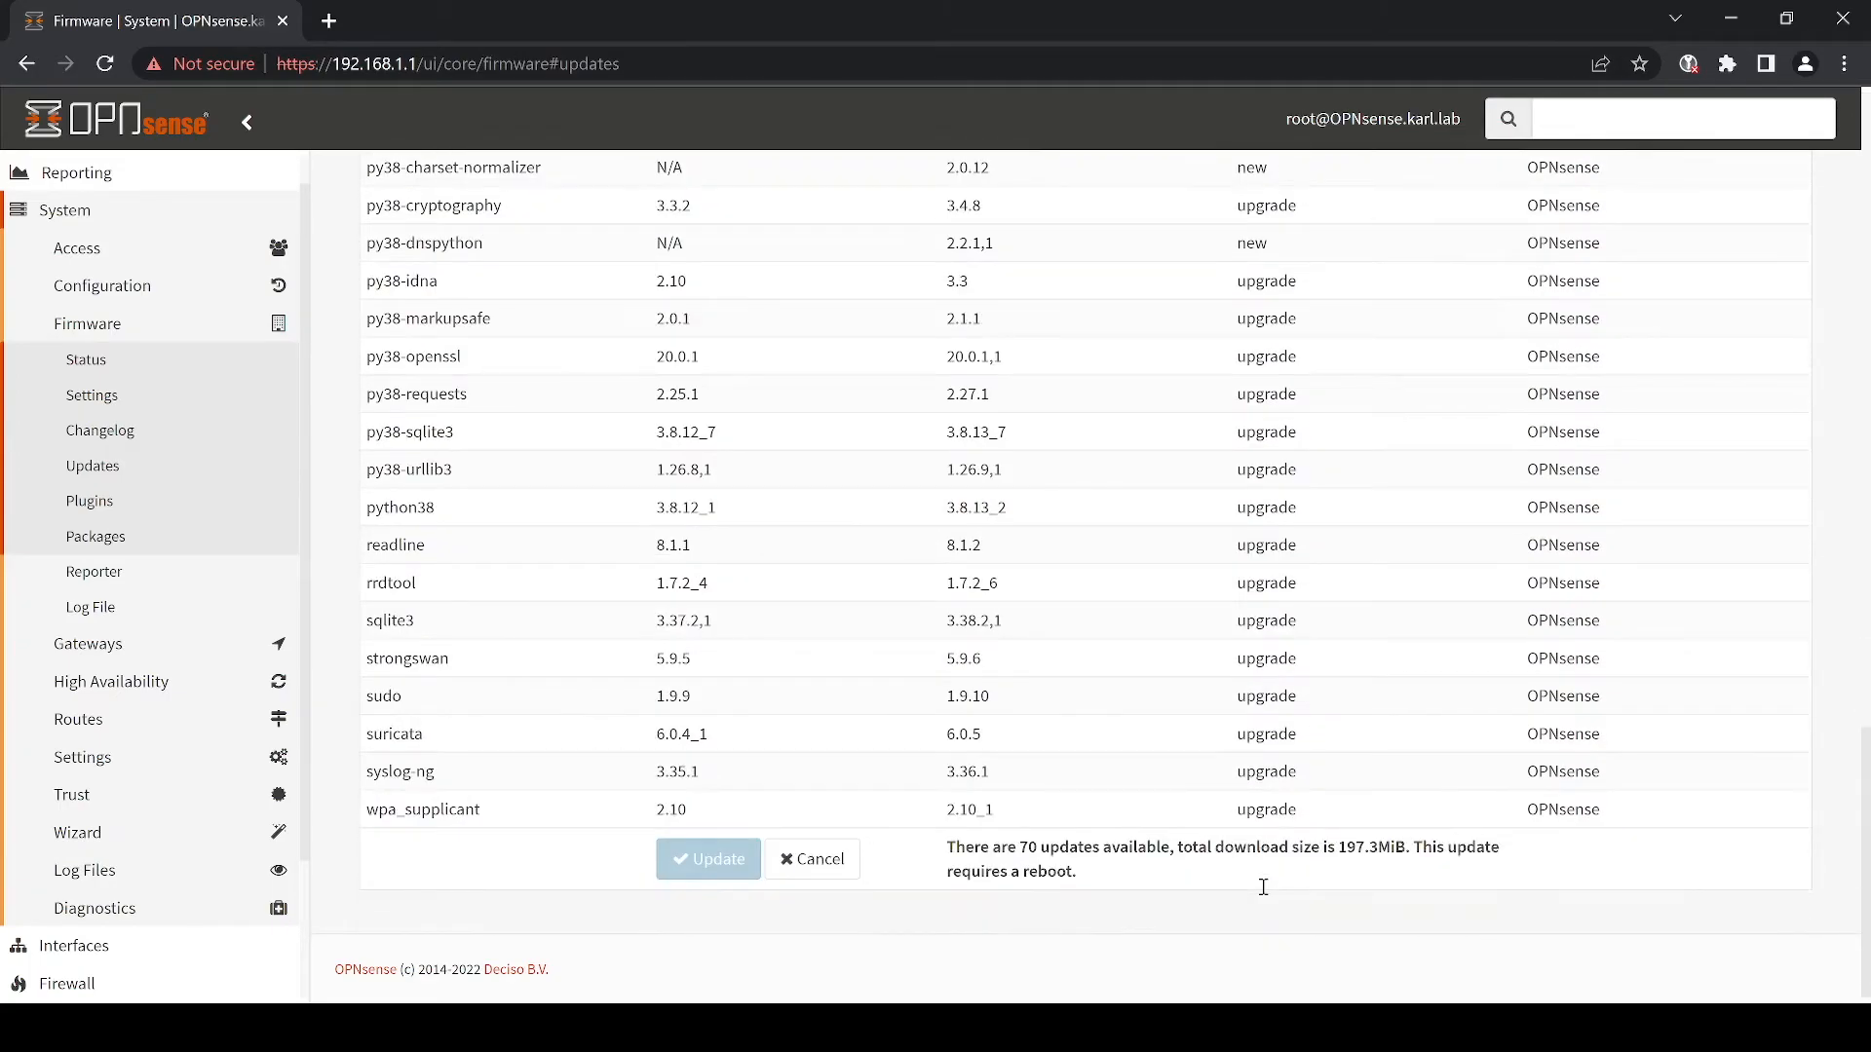
click(685, 861)
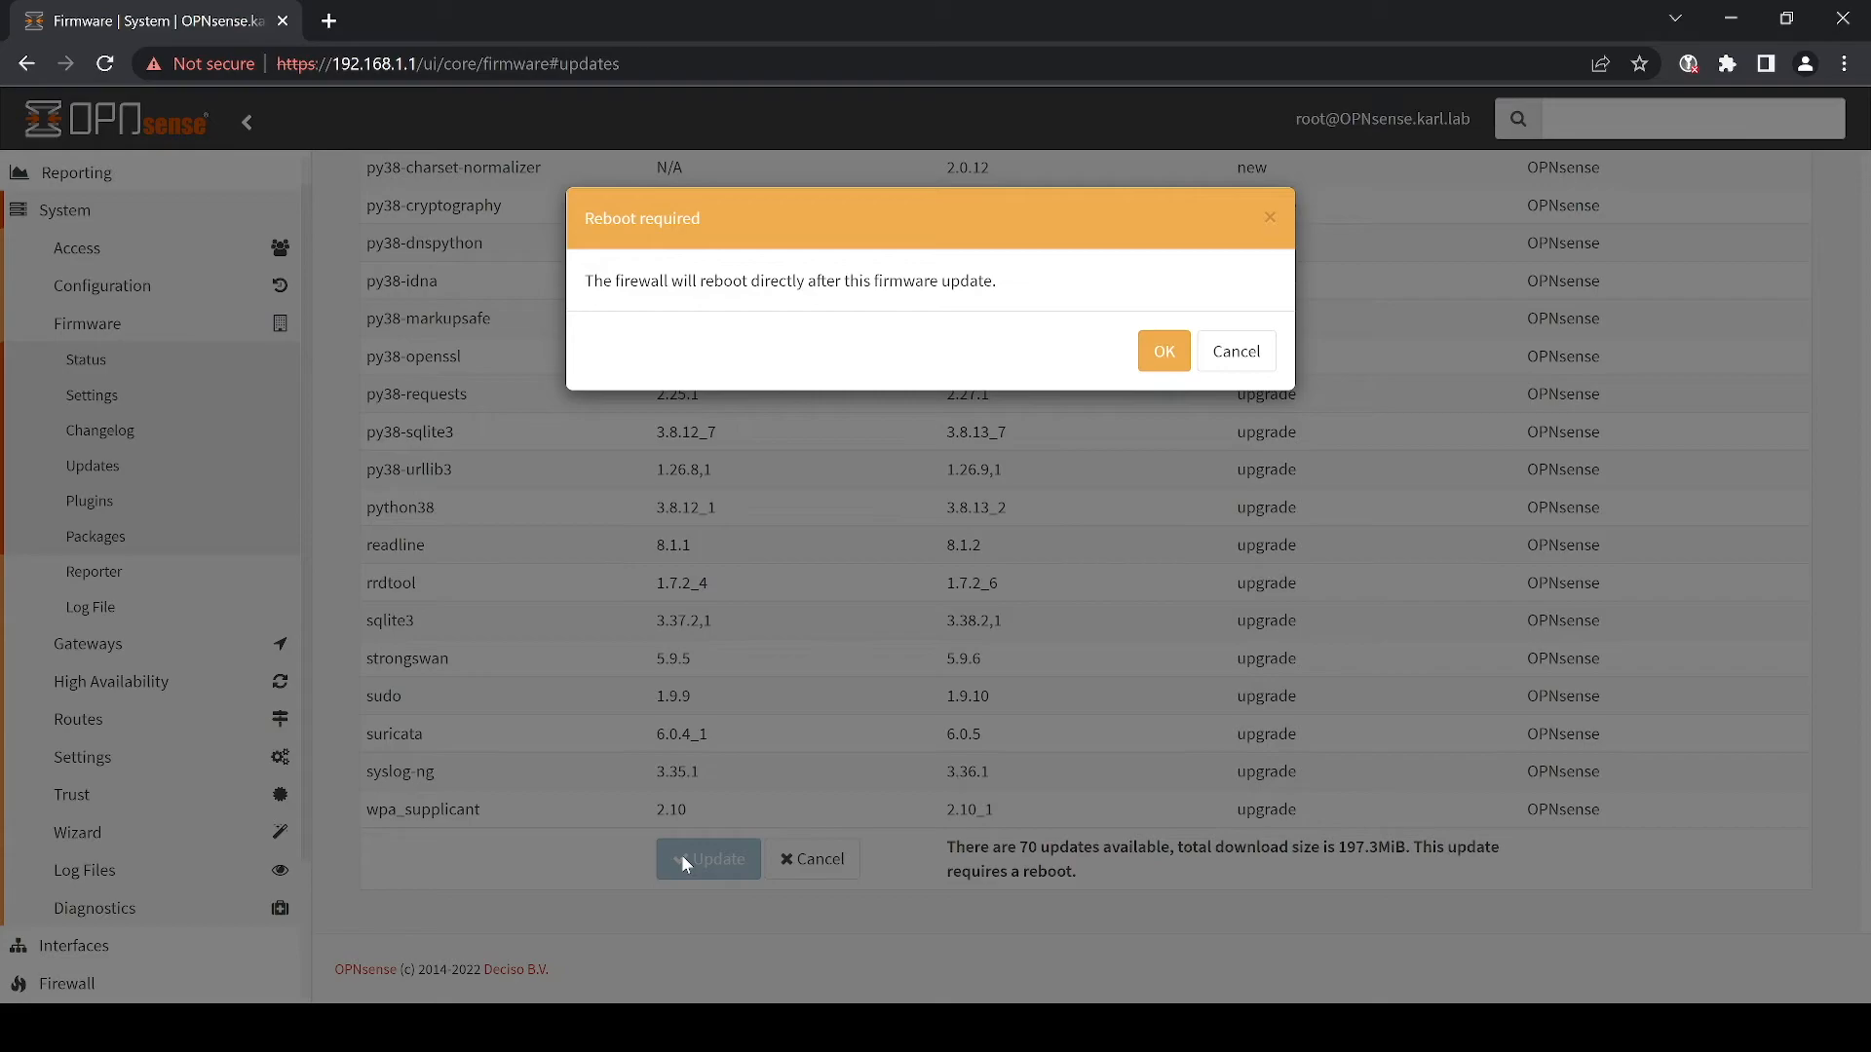
click(1165, 351)
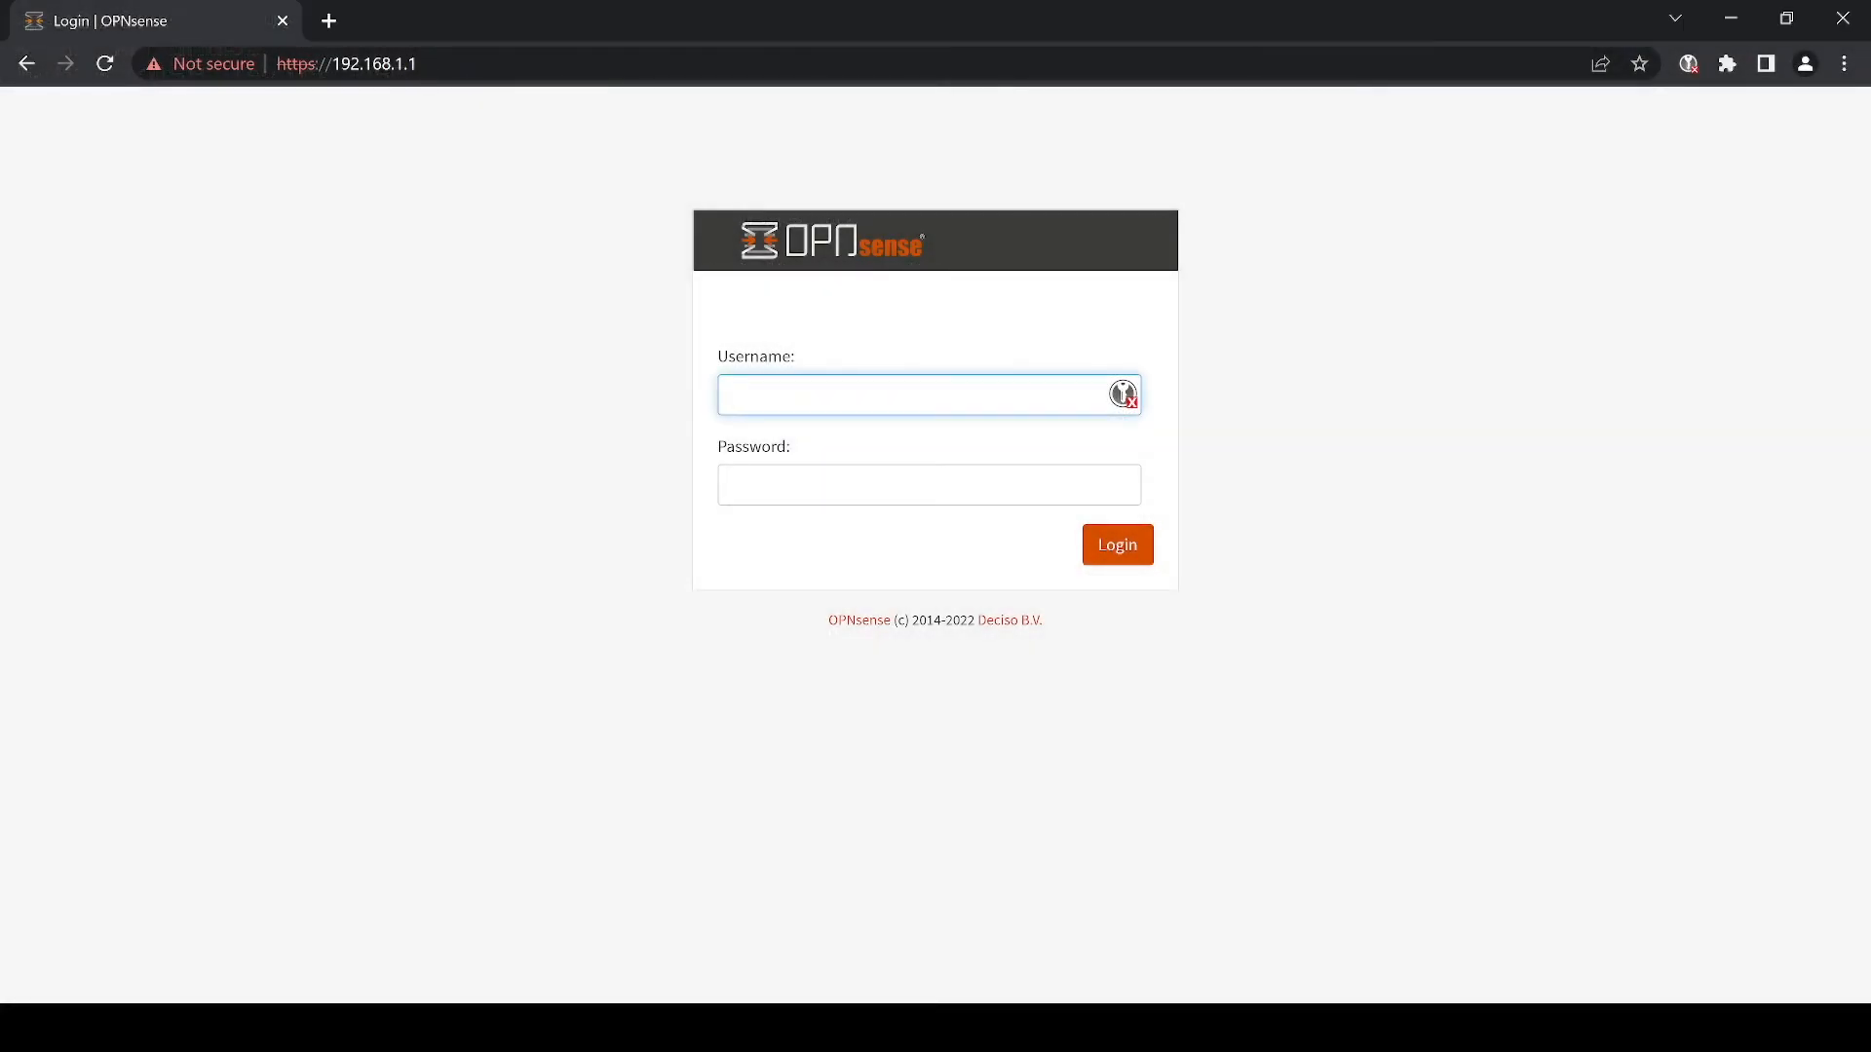
- After the reboot, log back into the web interface with the account username and password
text(karl)
key(Tab)
key(Return)
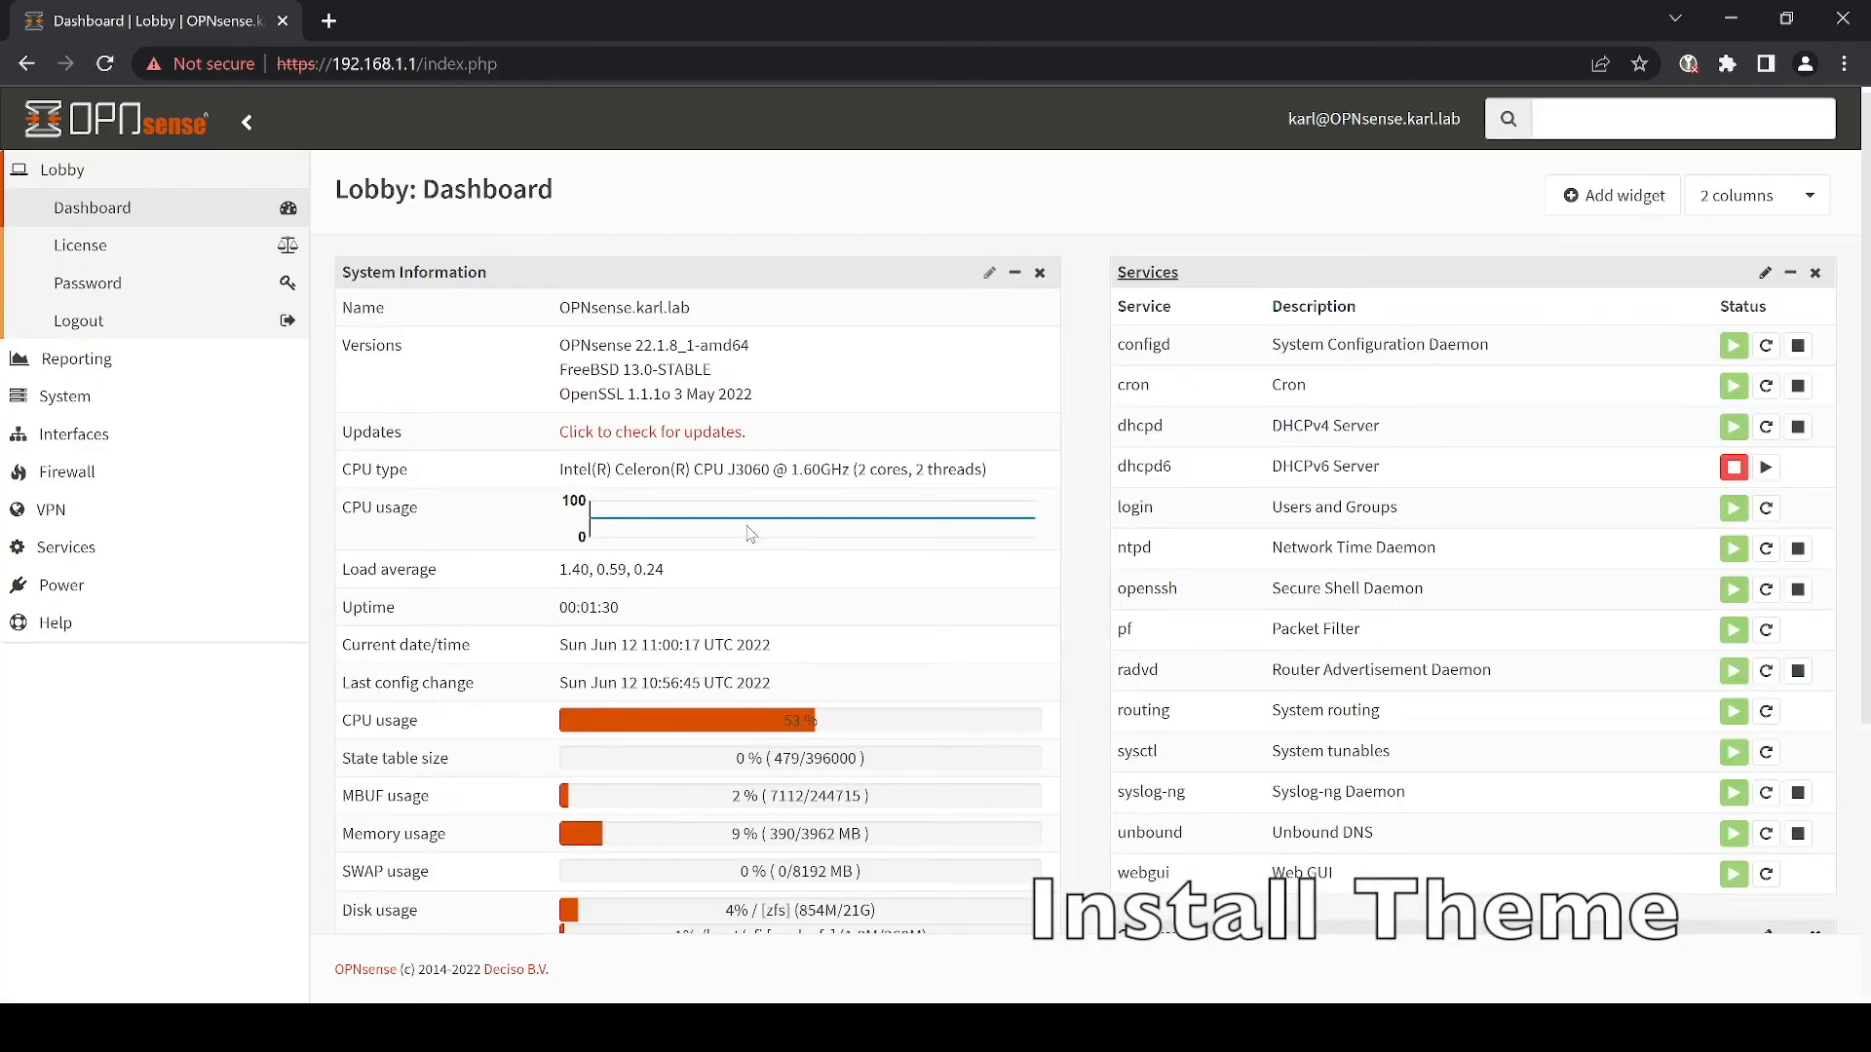
- Check for updates, dismiss the no-updates result, and bring up the Plugins list
click(712, 434)
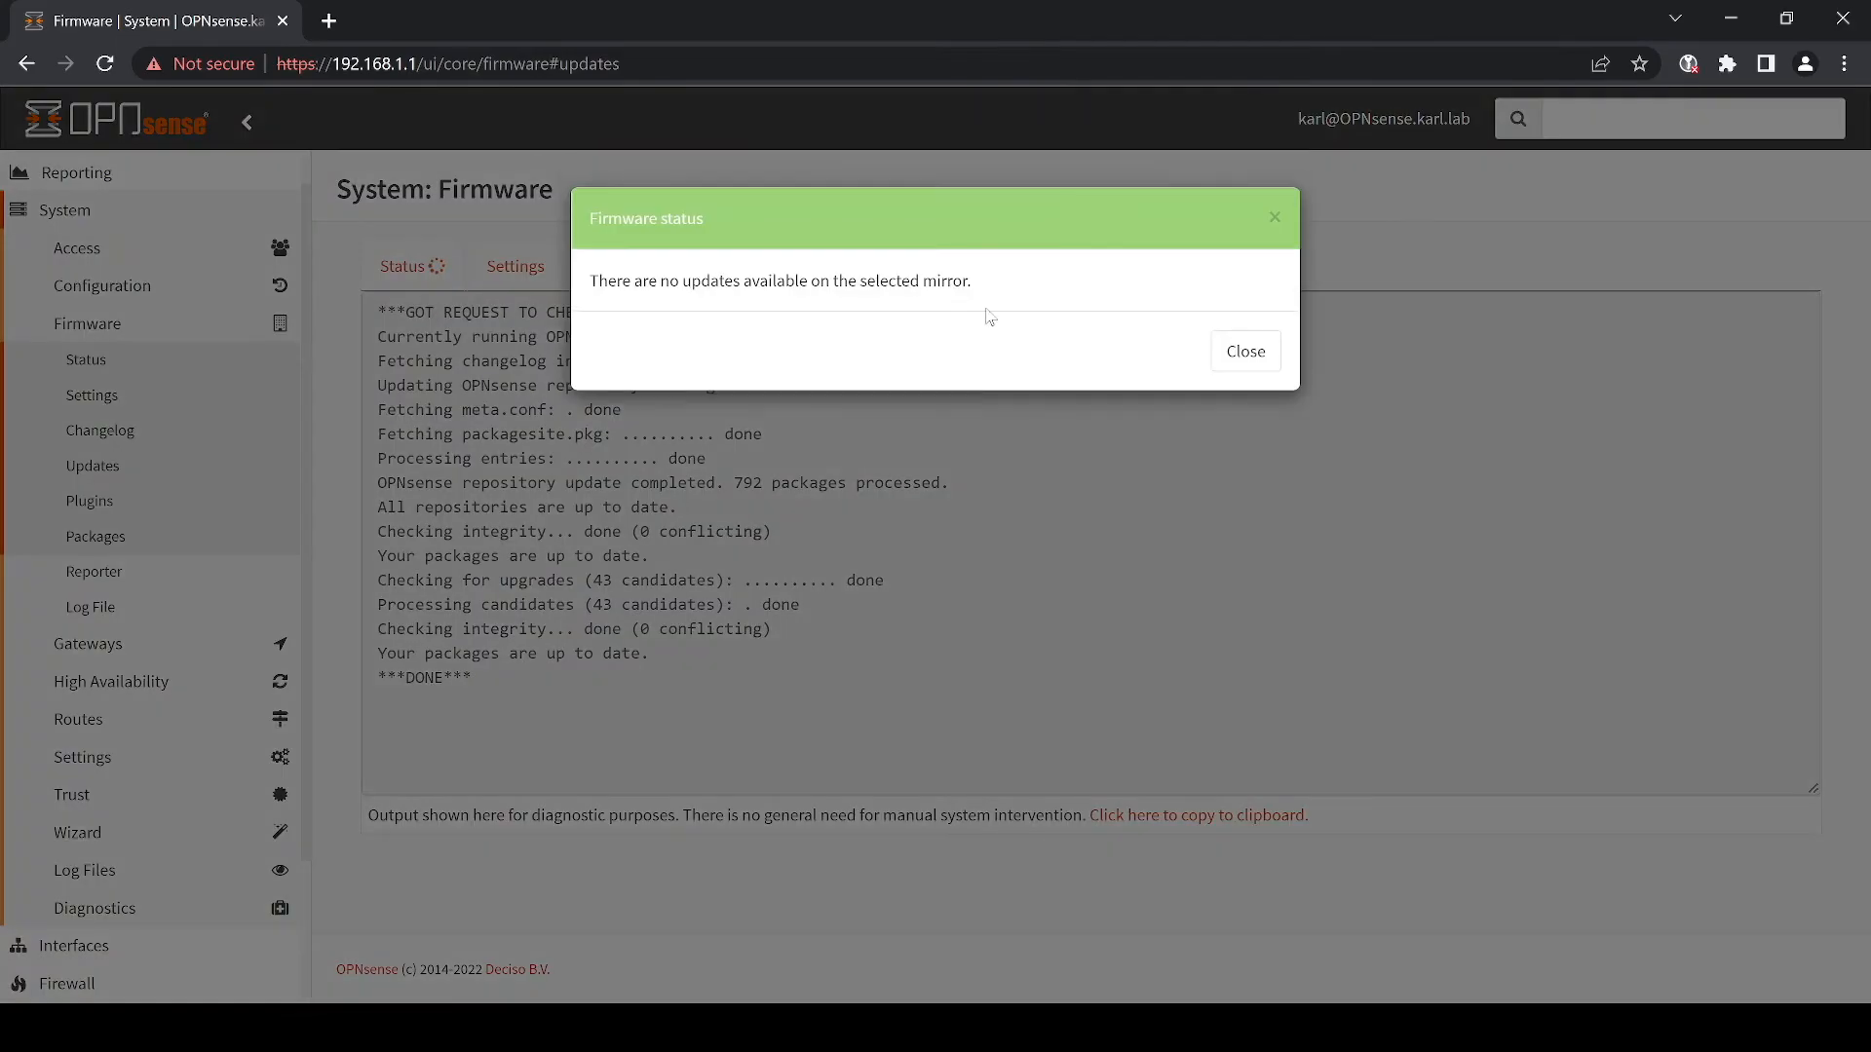
click(1246, 352)
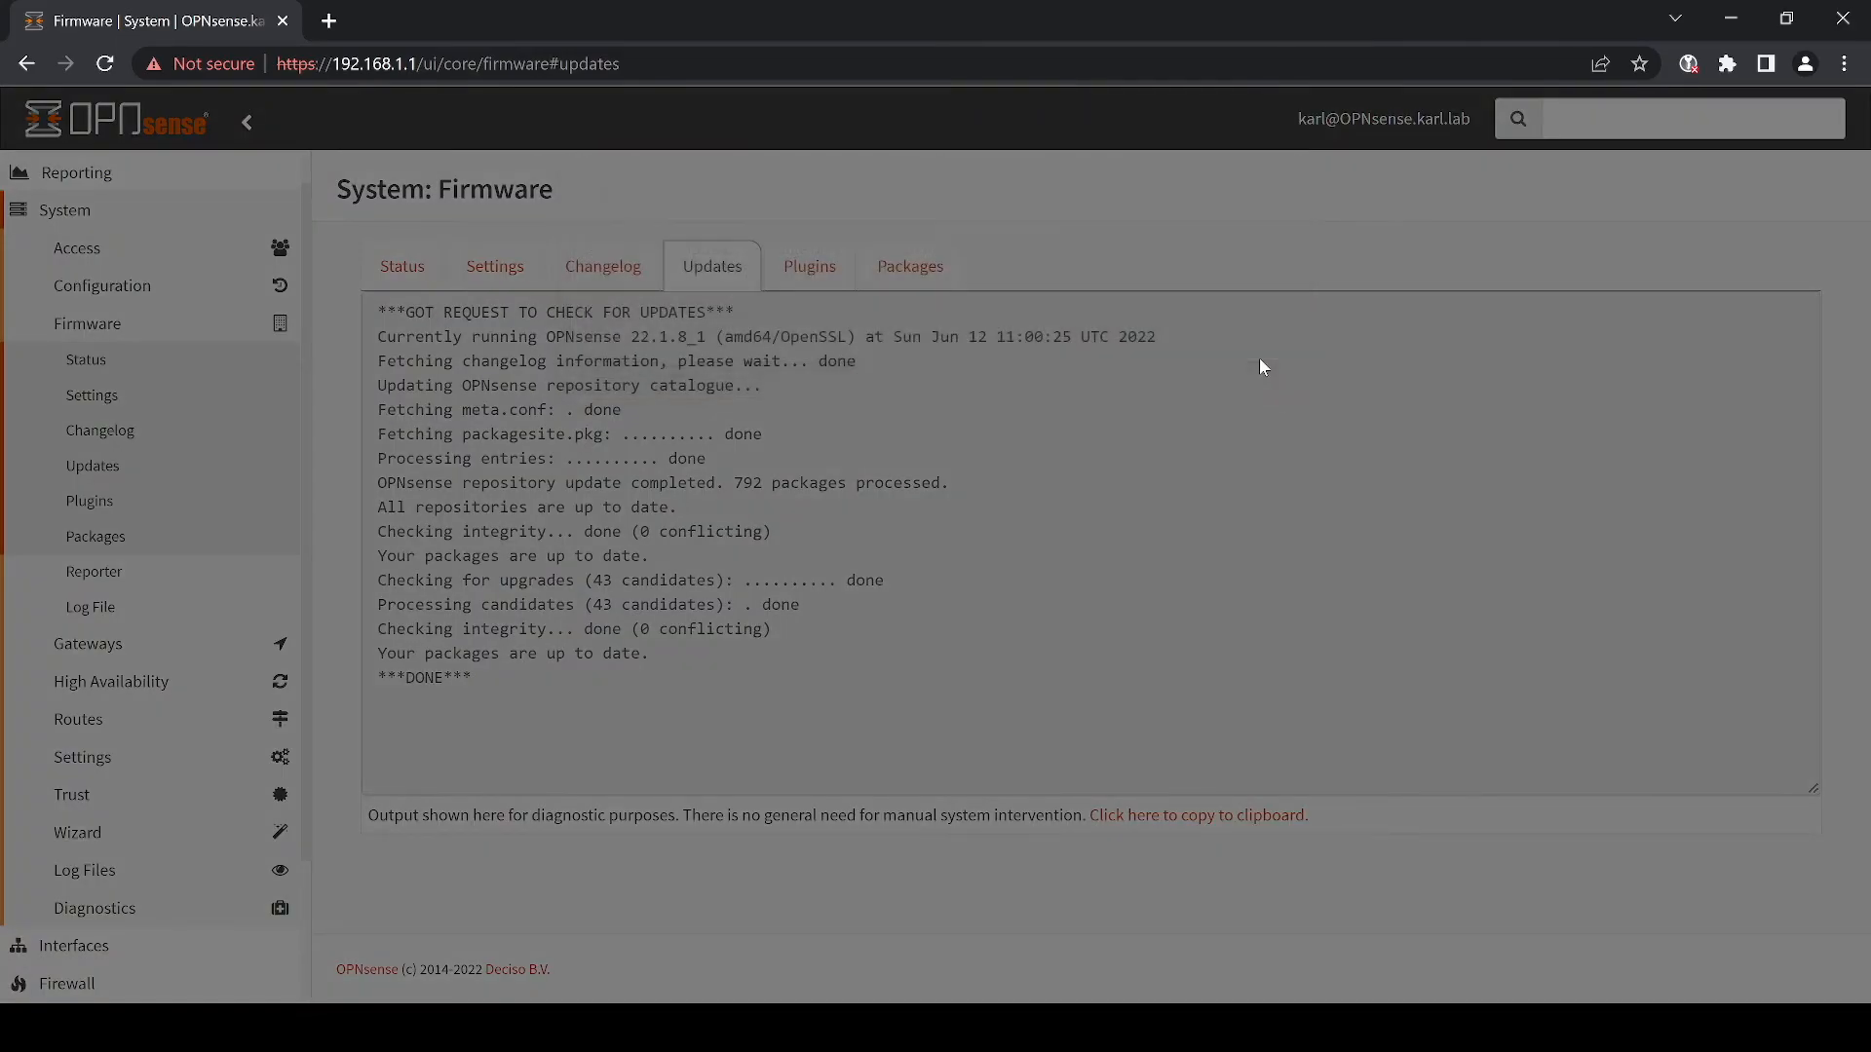
click(803, 269)
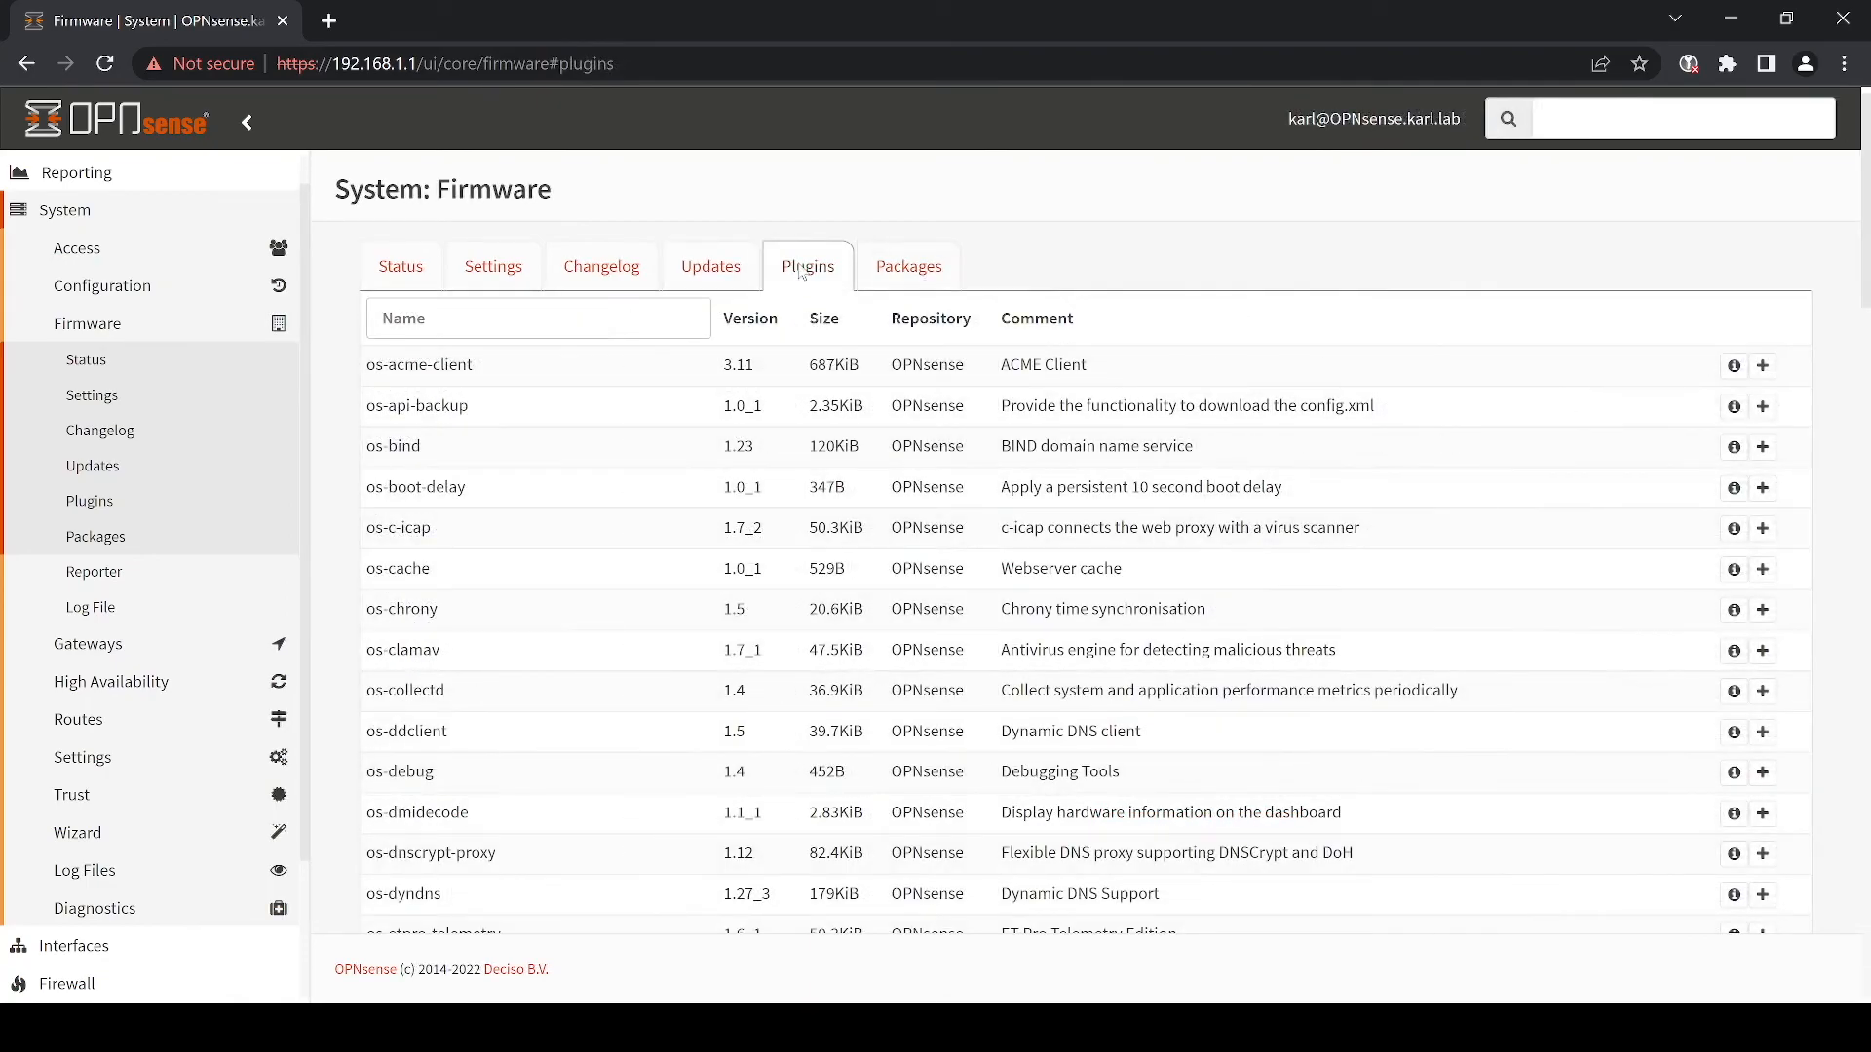
- Find os-theme-rebellion in the Plugins list and install it
scroll(1072, 513, down, 15)
scroll(1070, 514, down, 8)
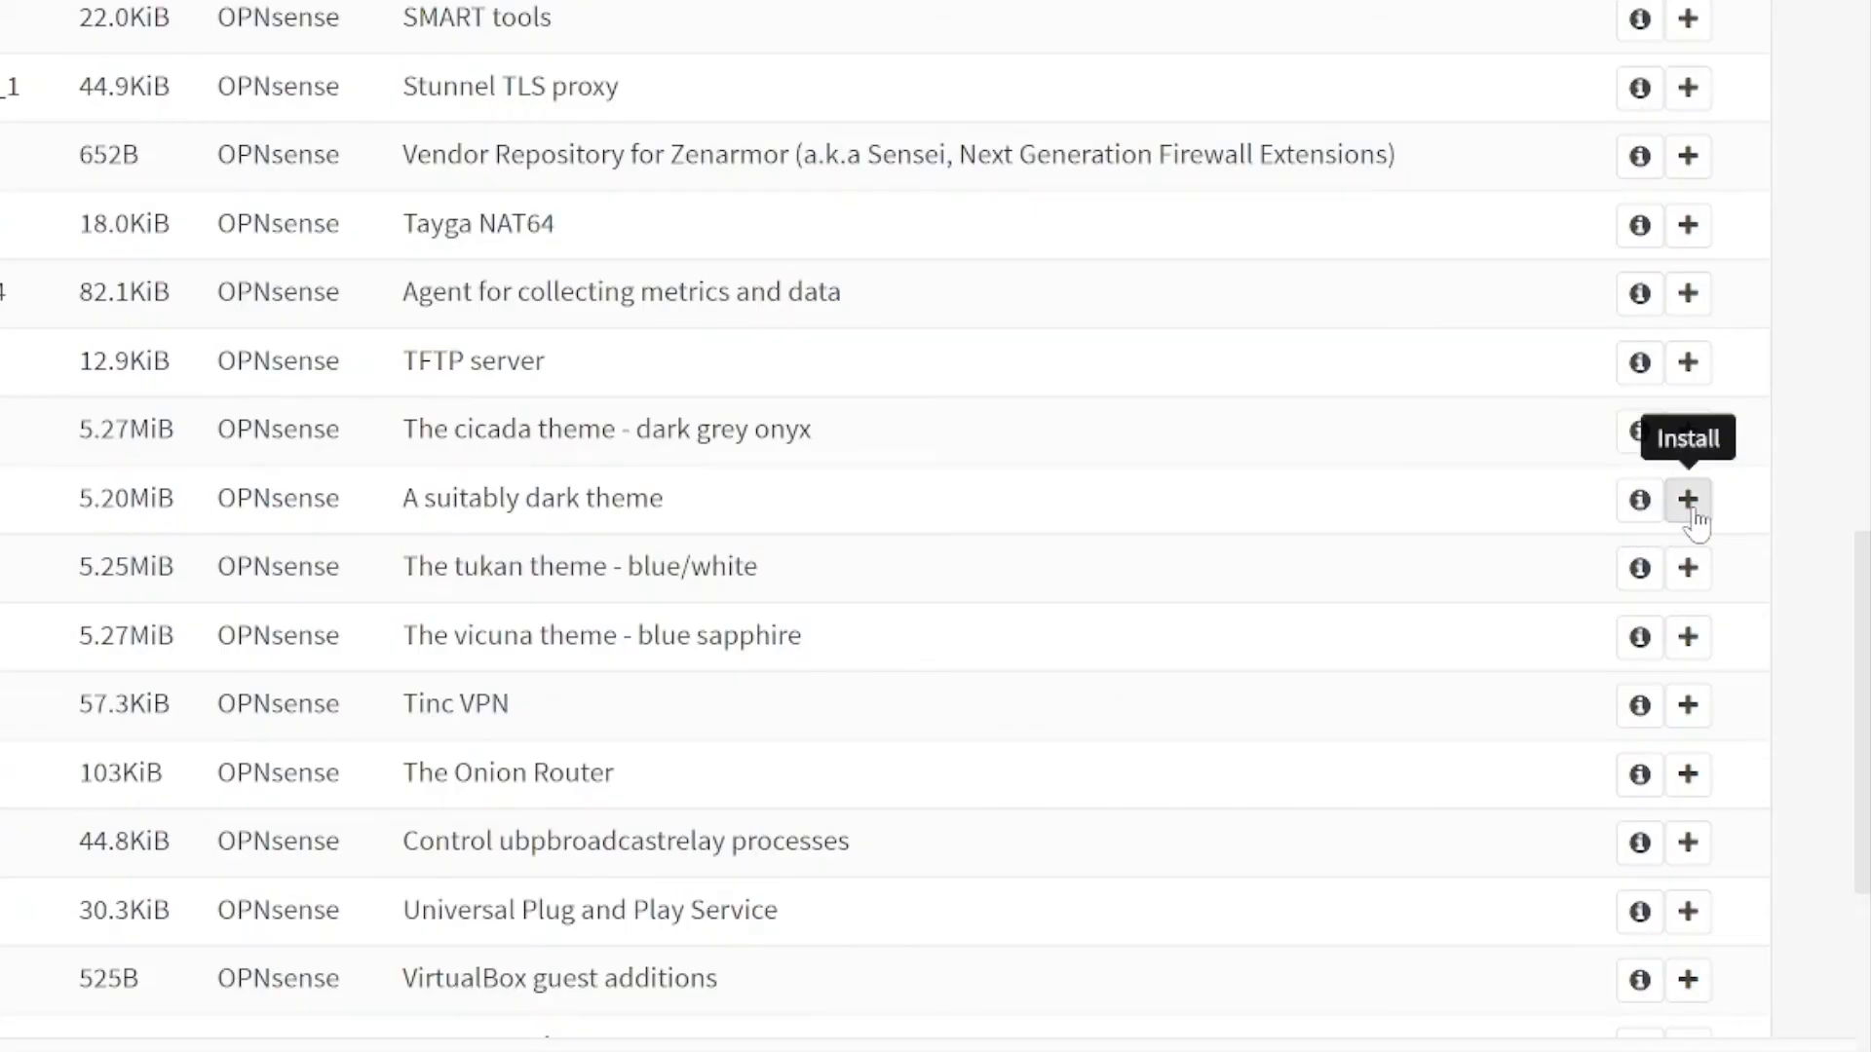
click(1688, 500)
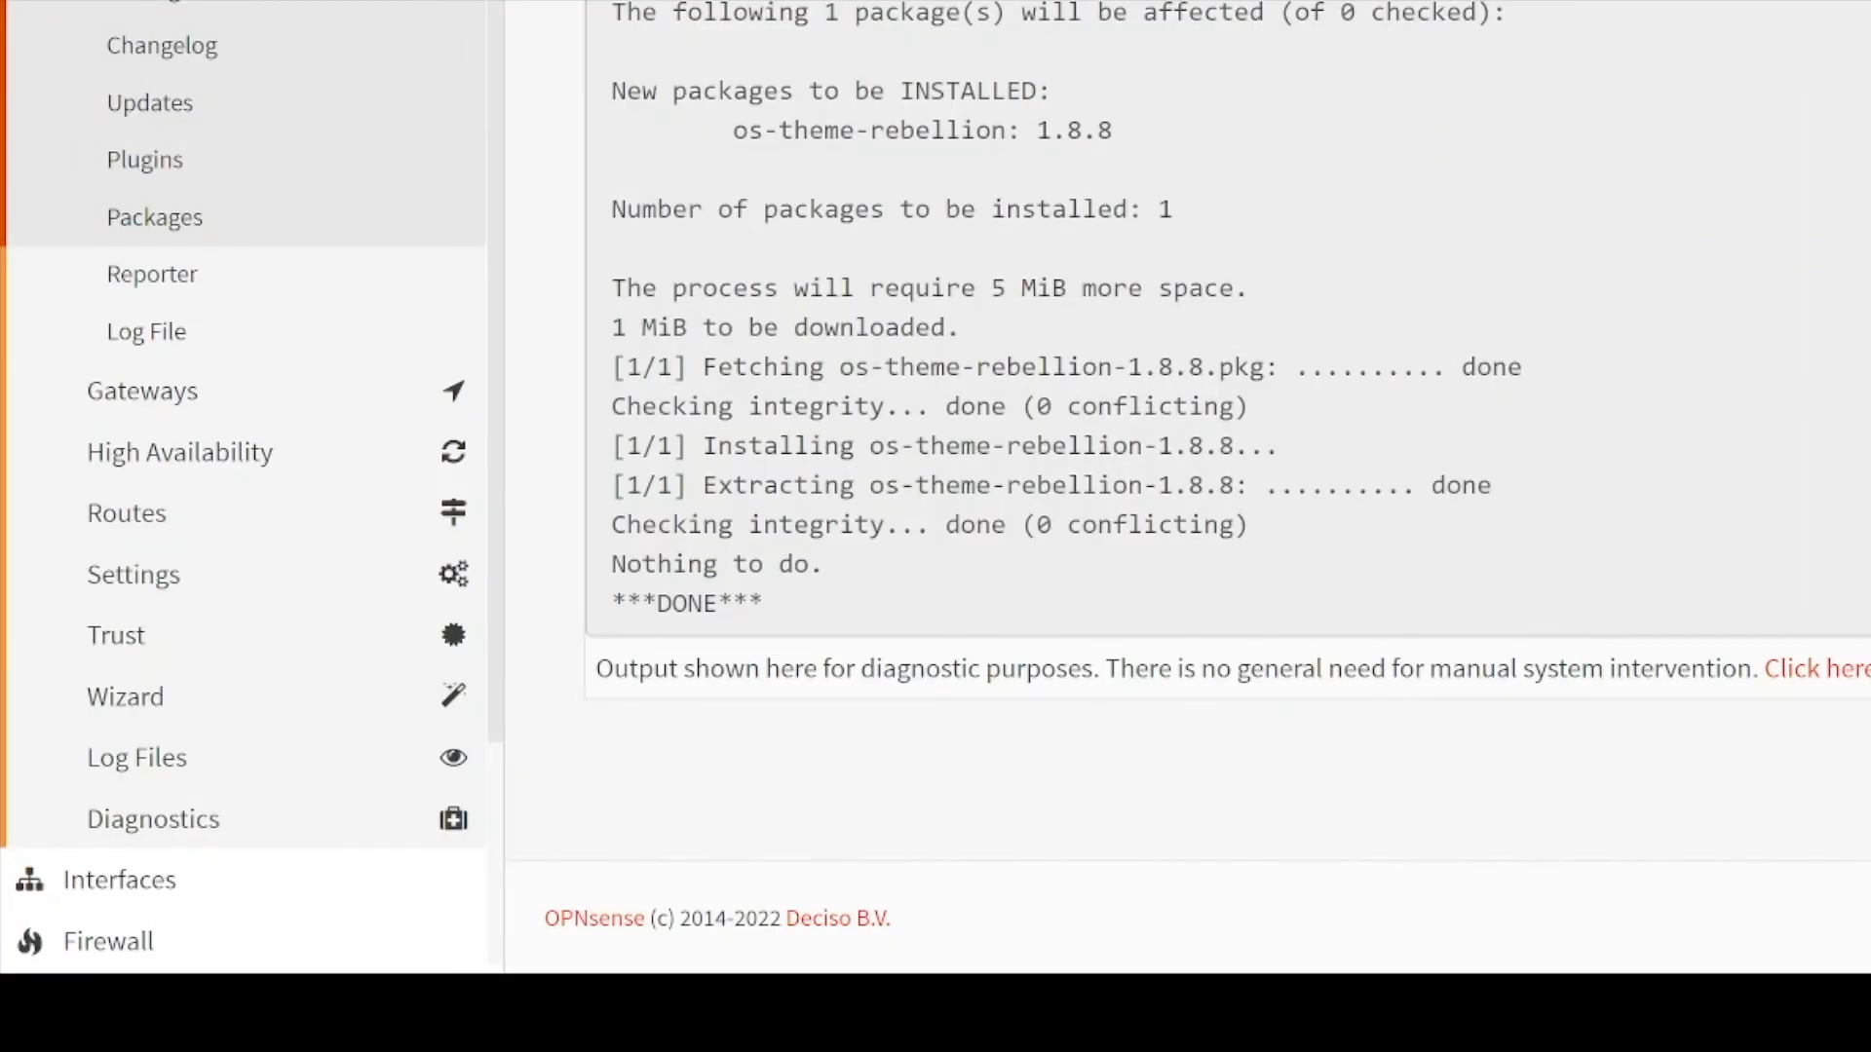
scroll(243, 487, up, 2)
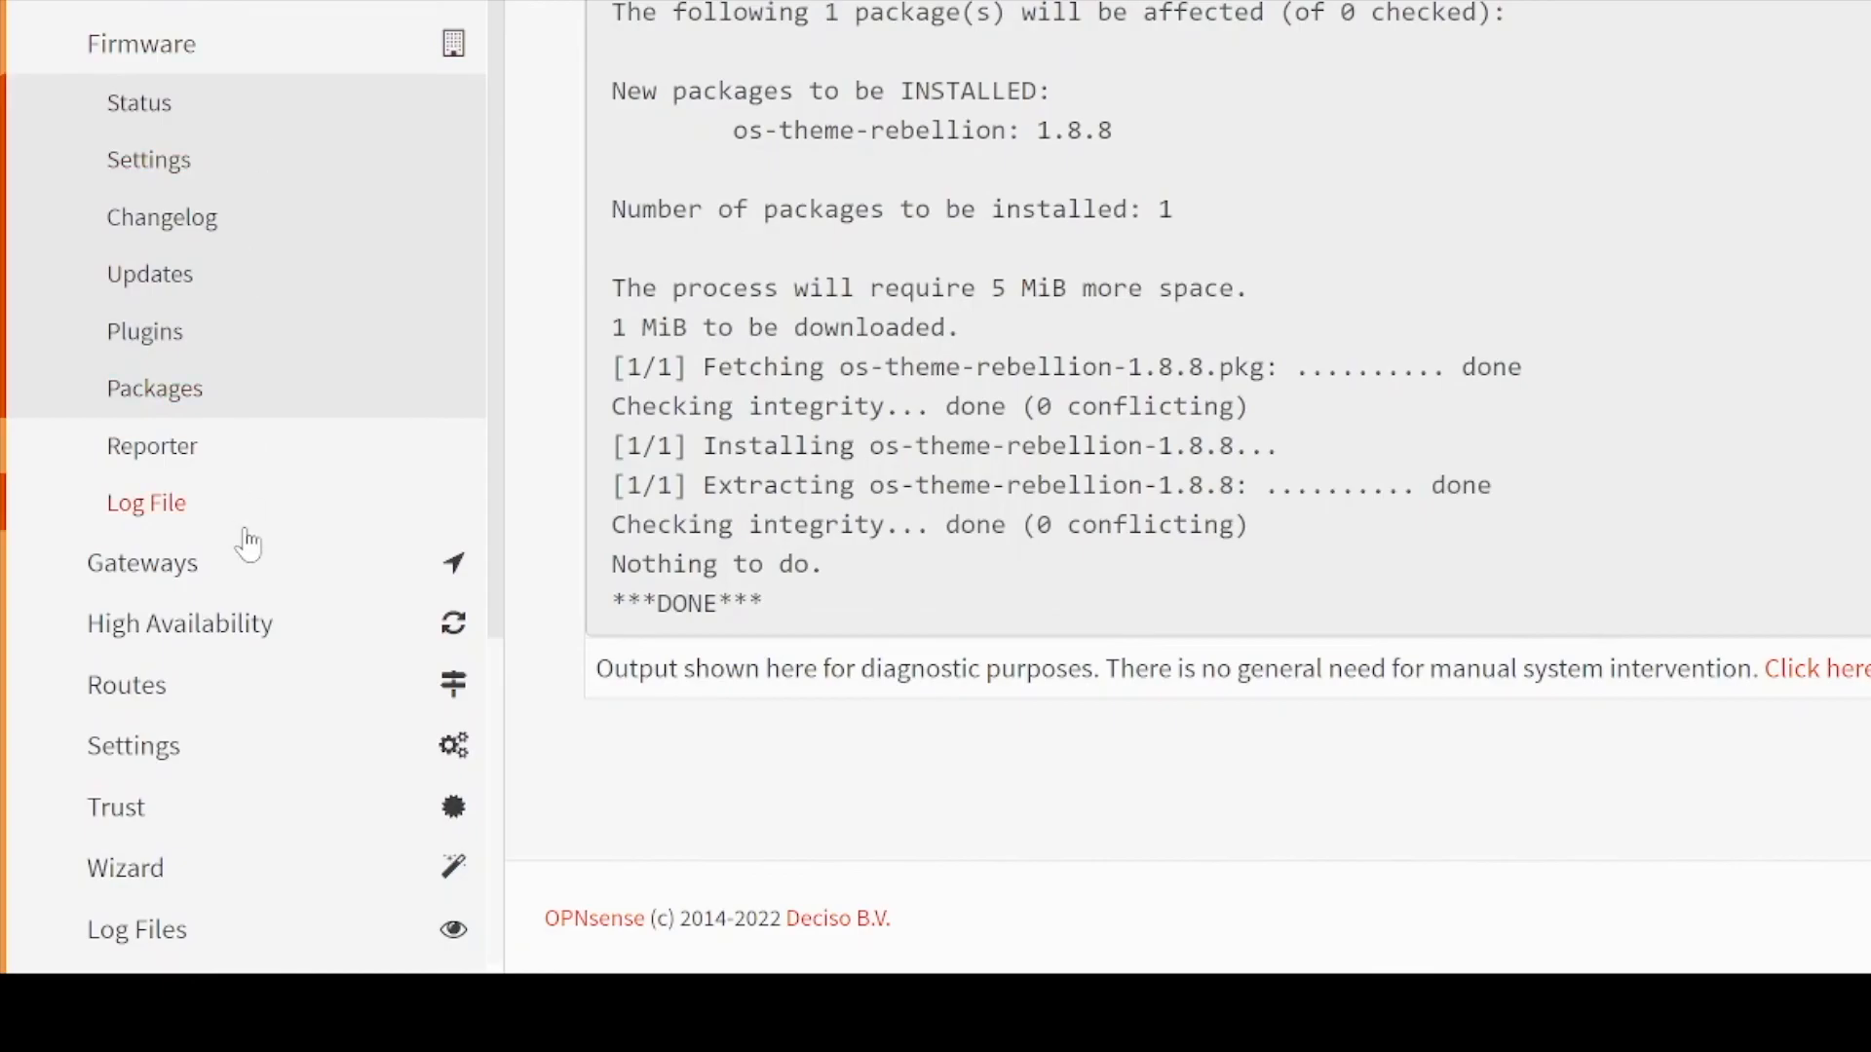
- In System > Settings > General, set Theme to rebellion and save
click(251, 748)
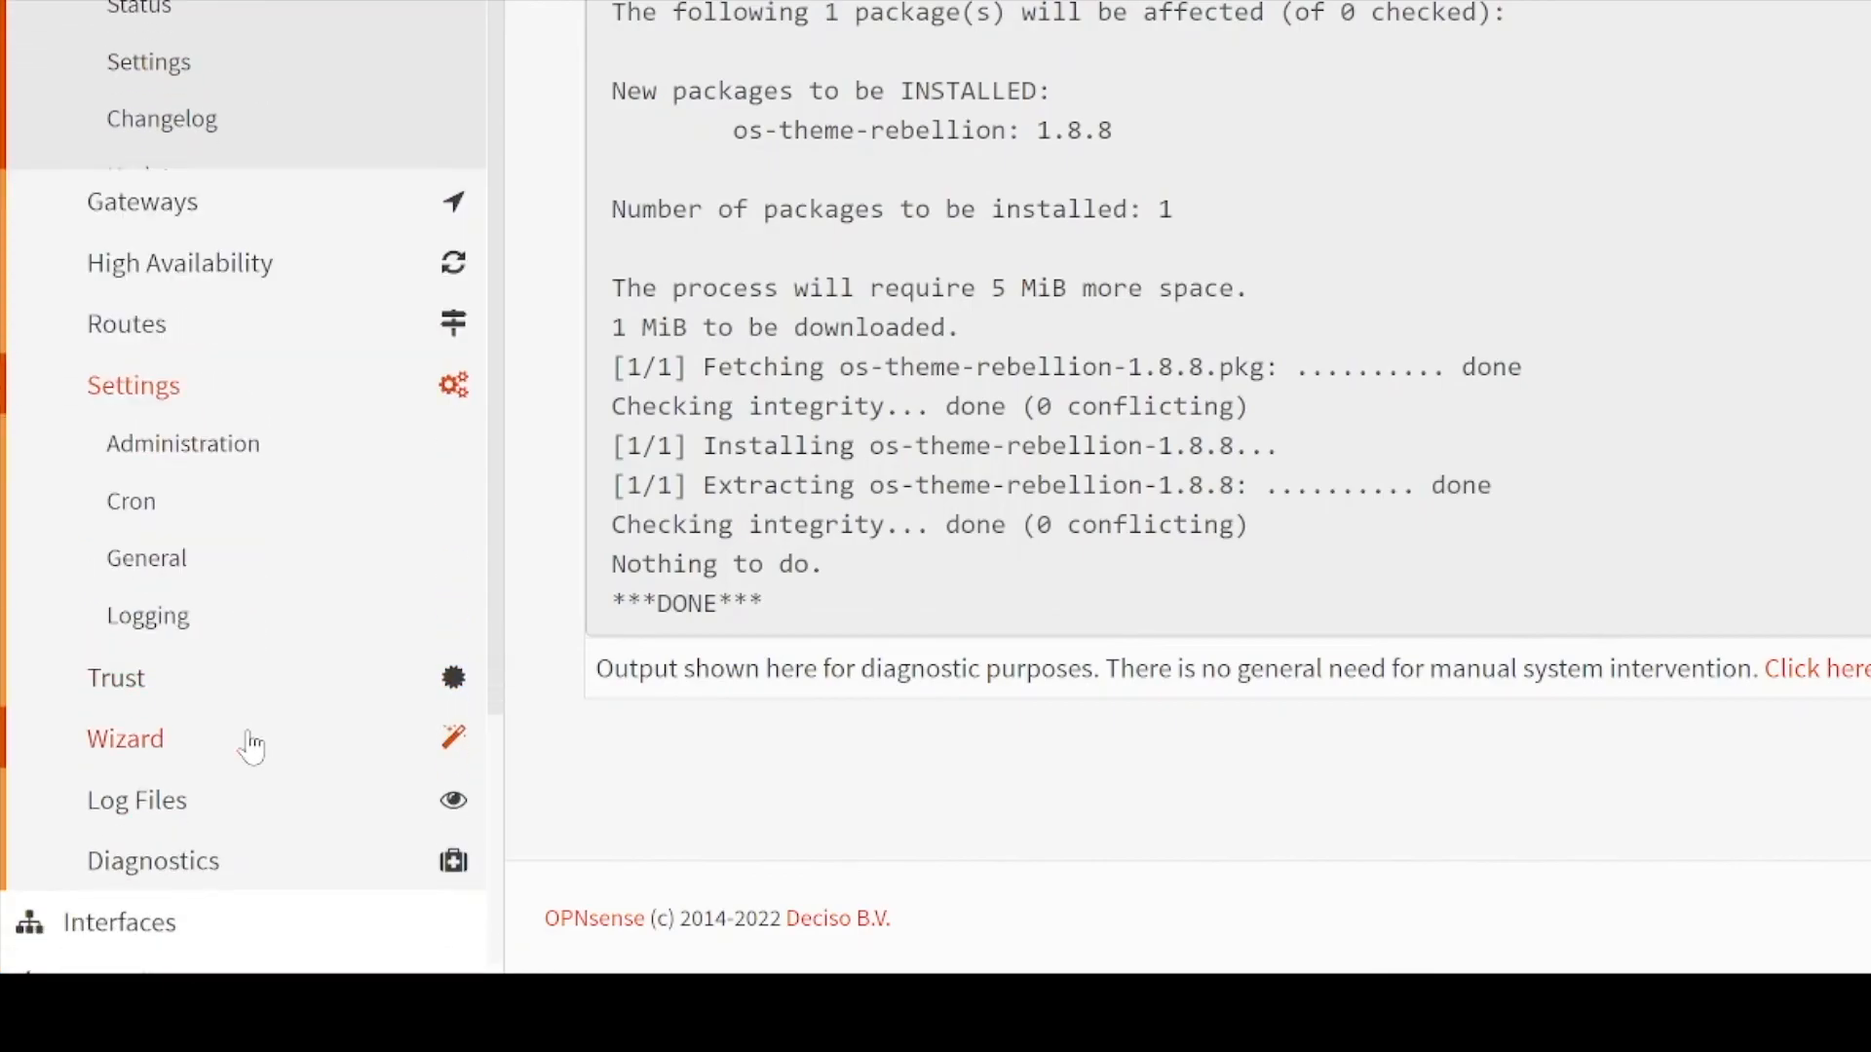
click(365, 297)
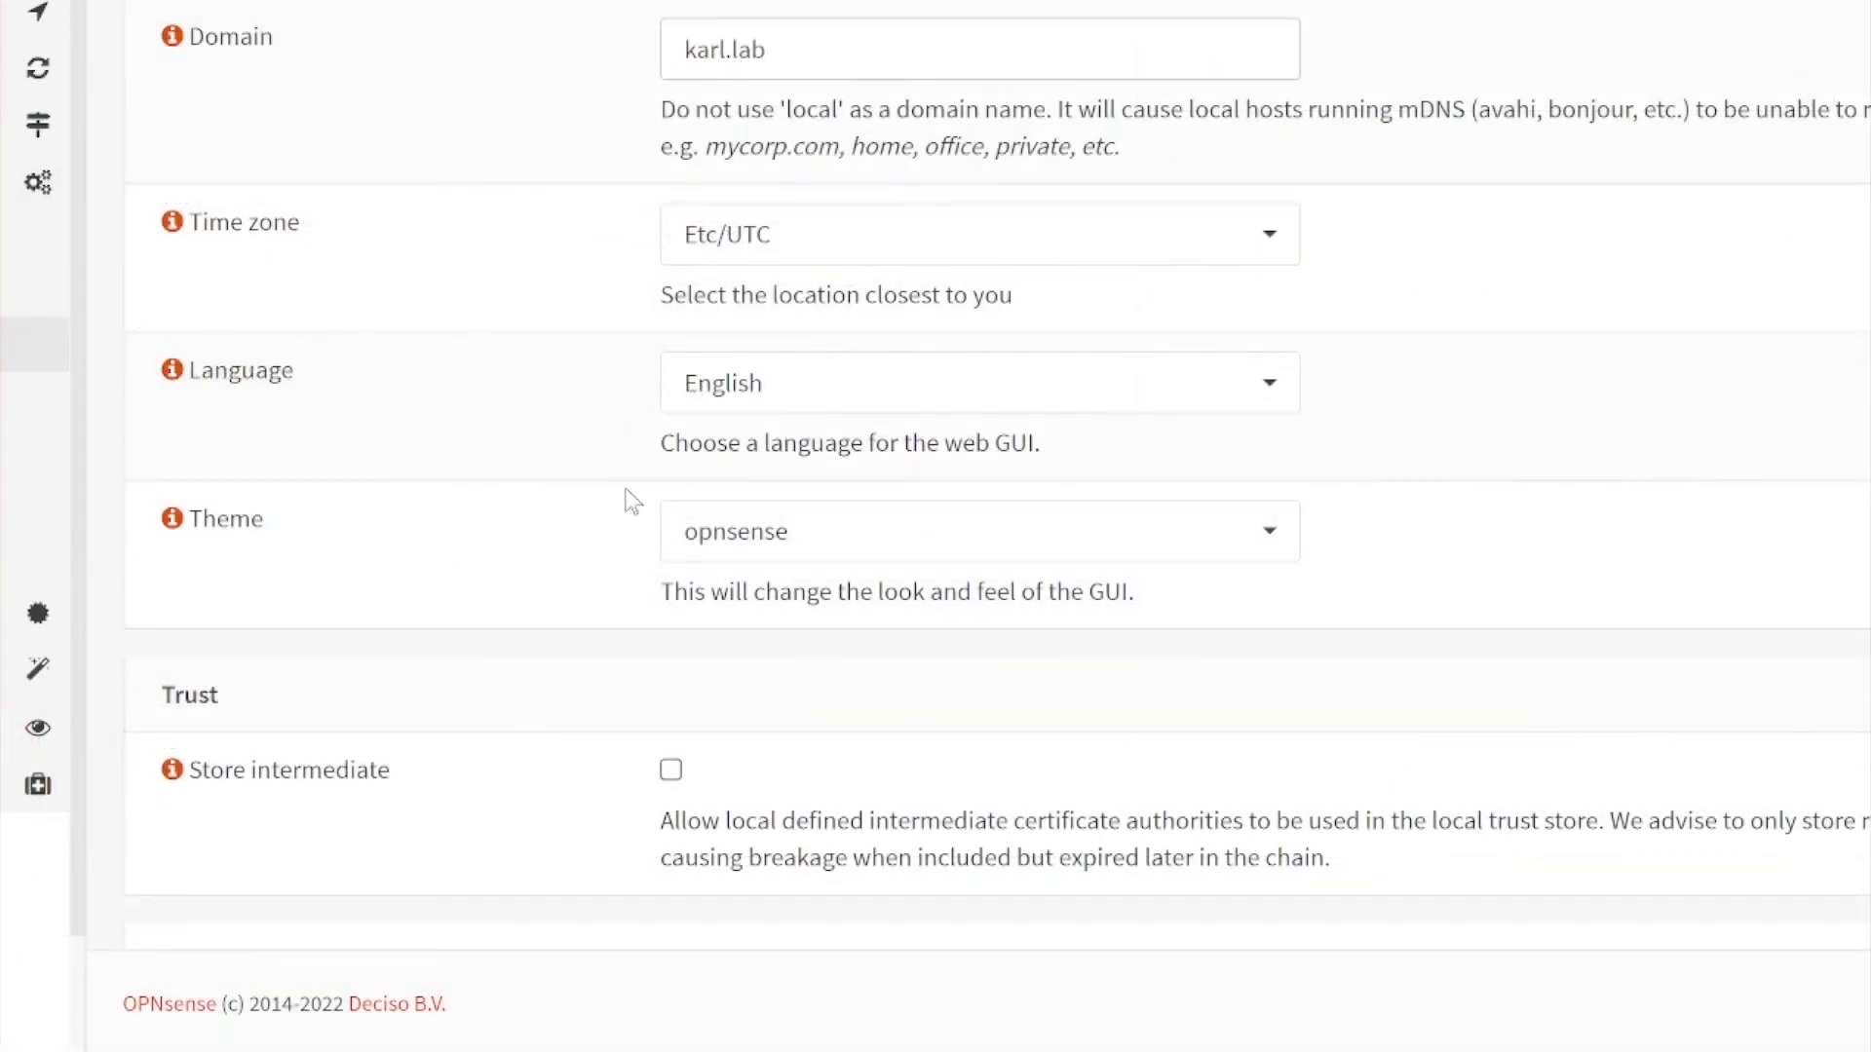
click(829, 549)
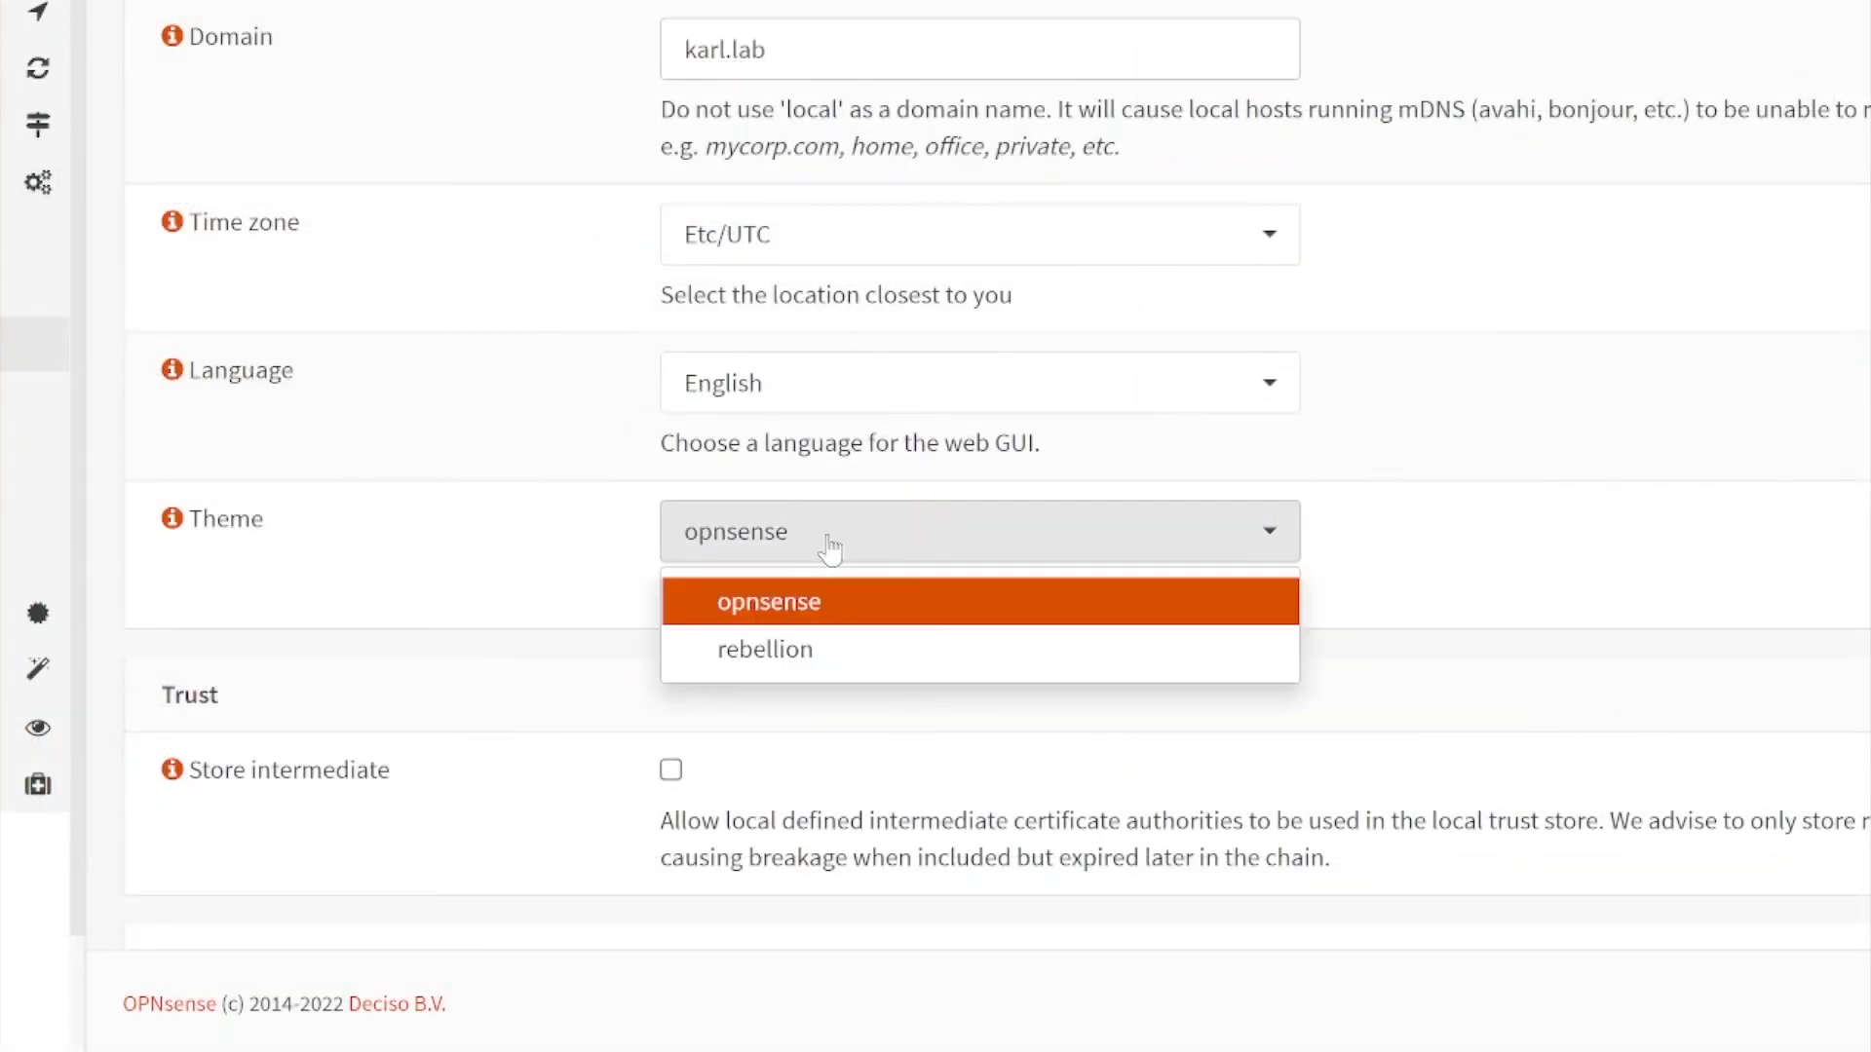
click(829, 649)
scroll(579, 702, down, 4)
scroll(640, 767, down, 8)
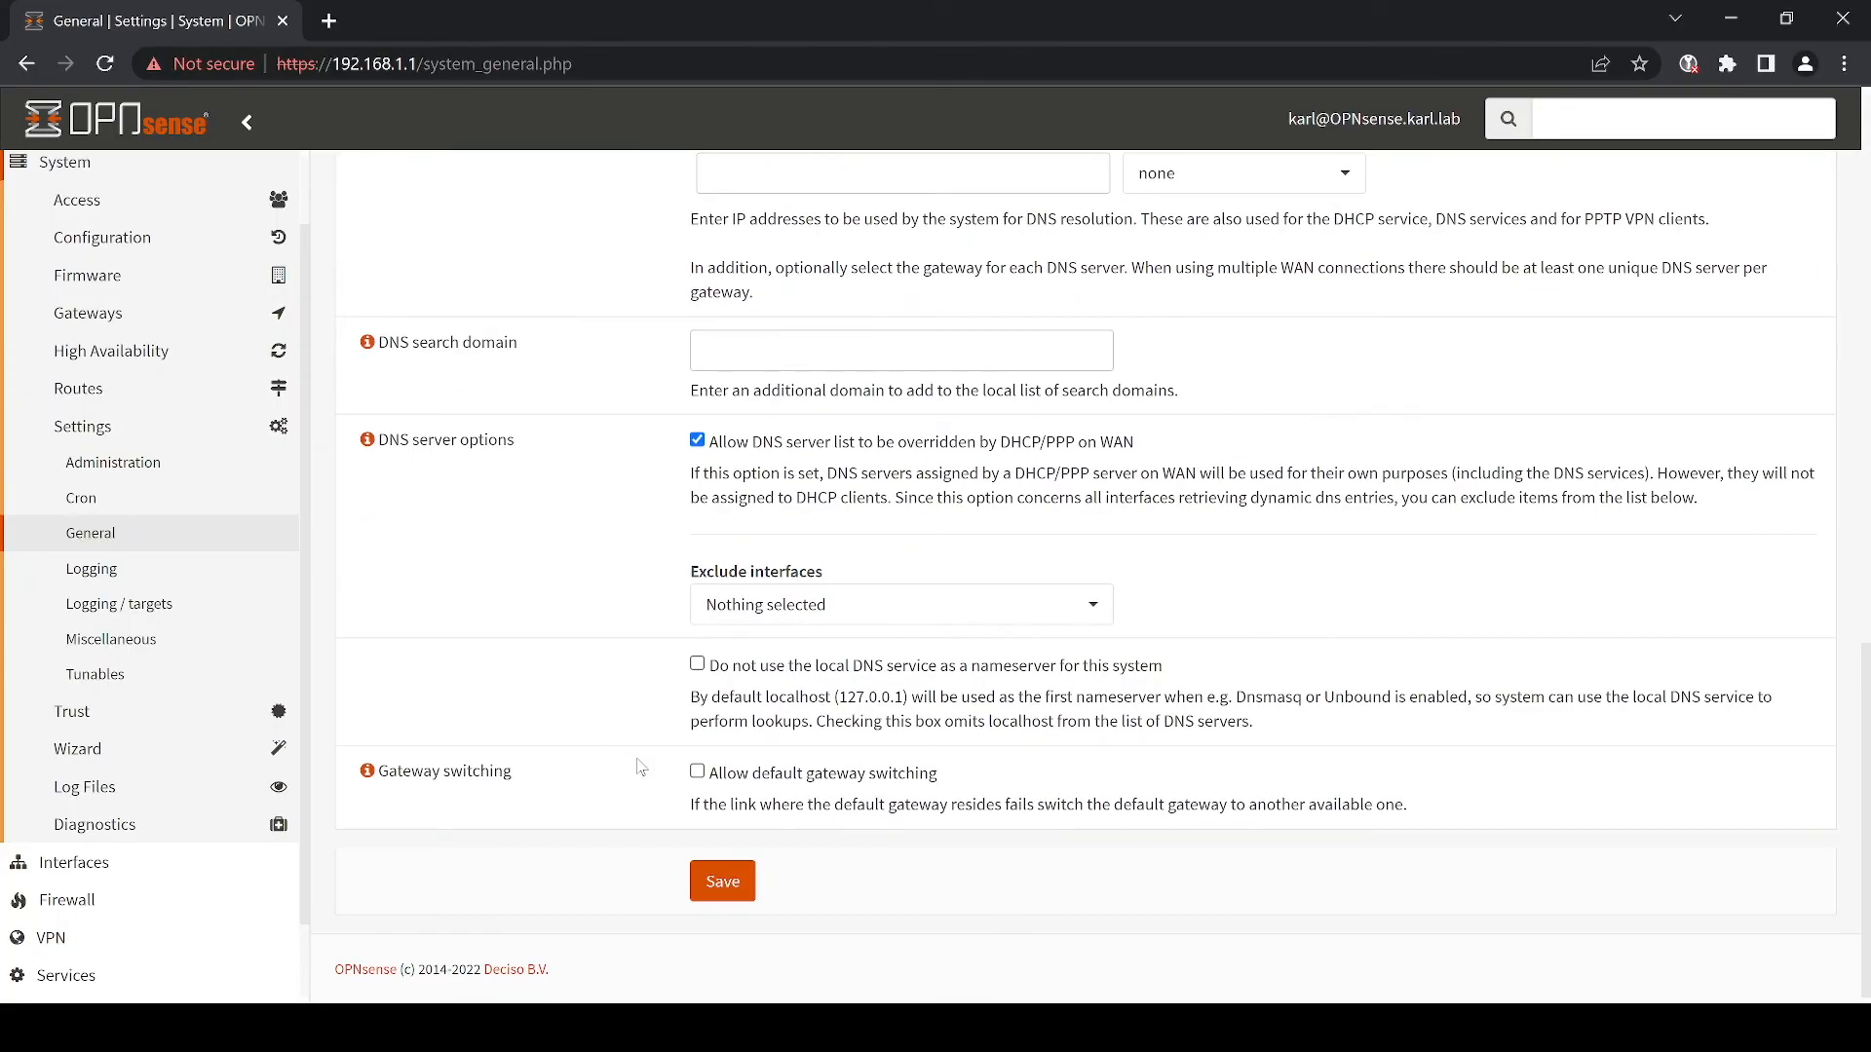
click(740, 883)
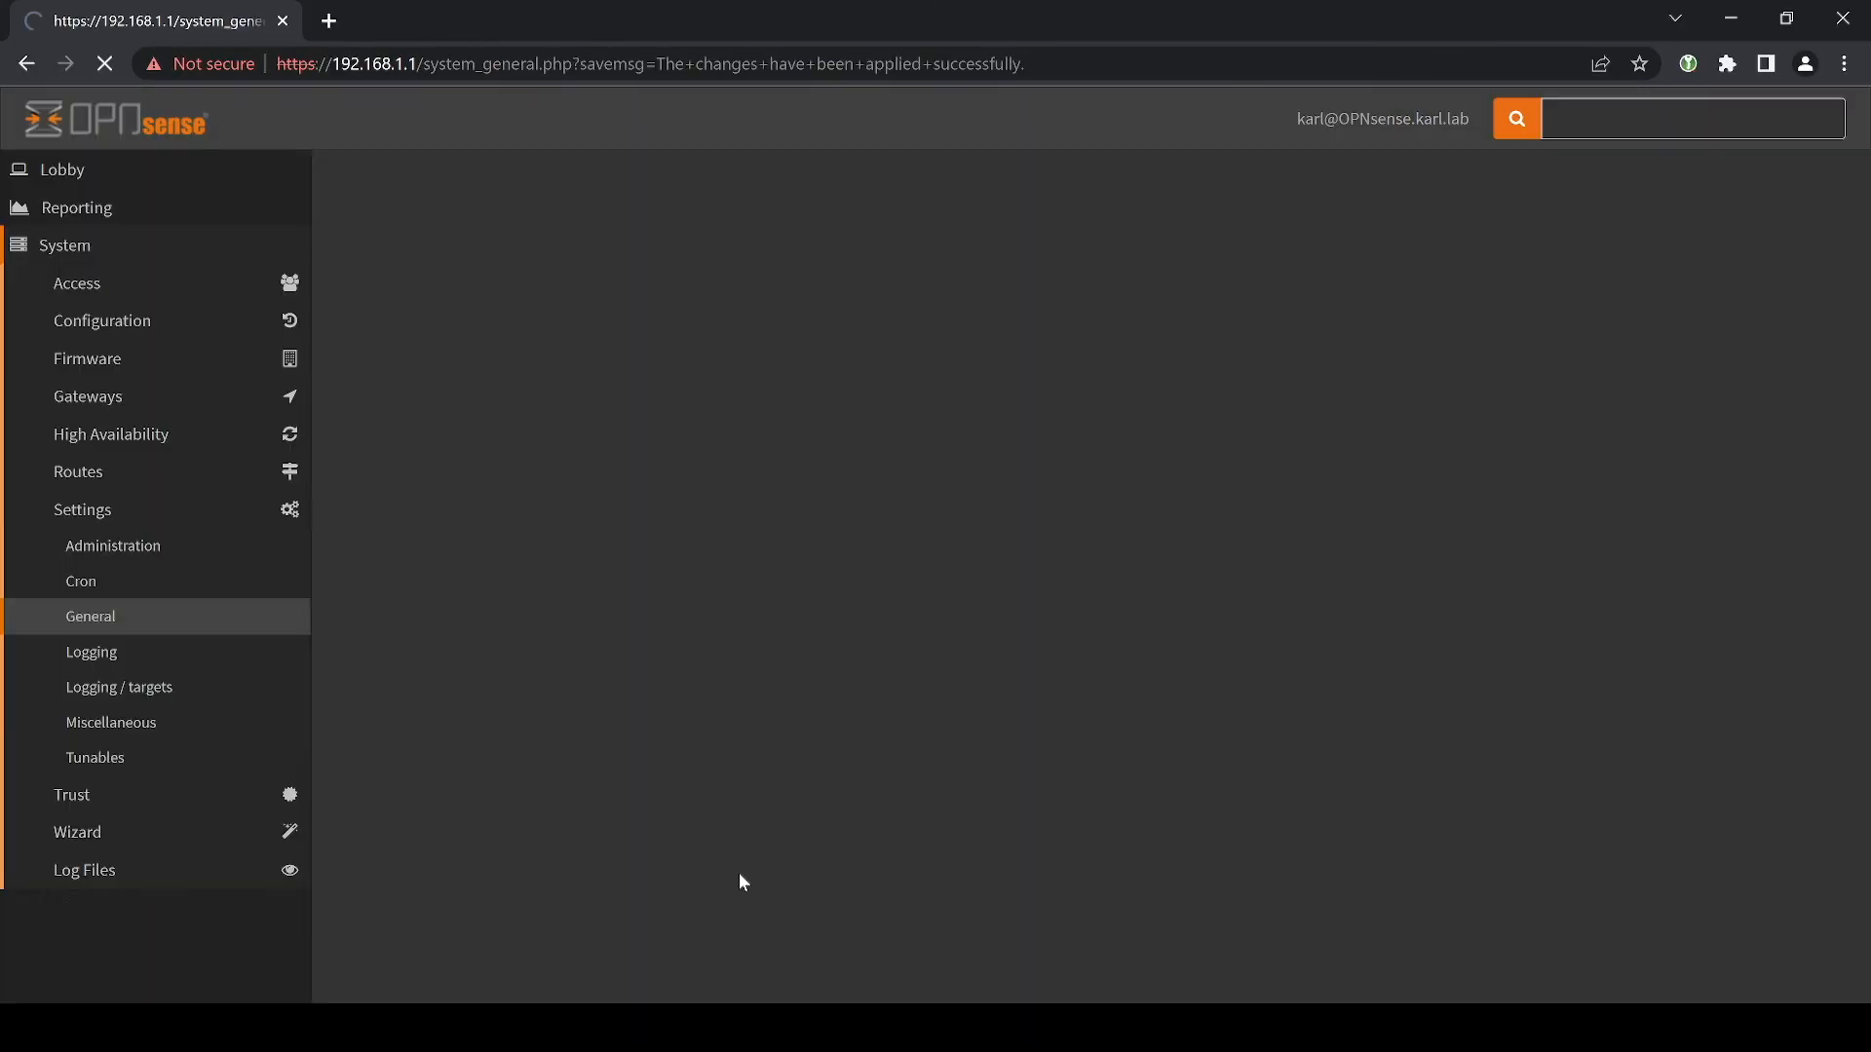